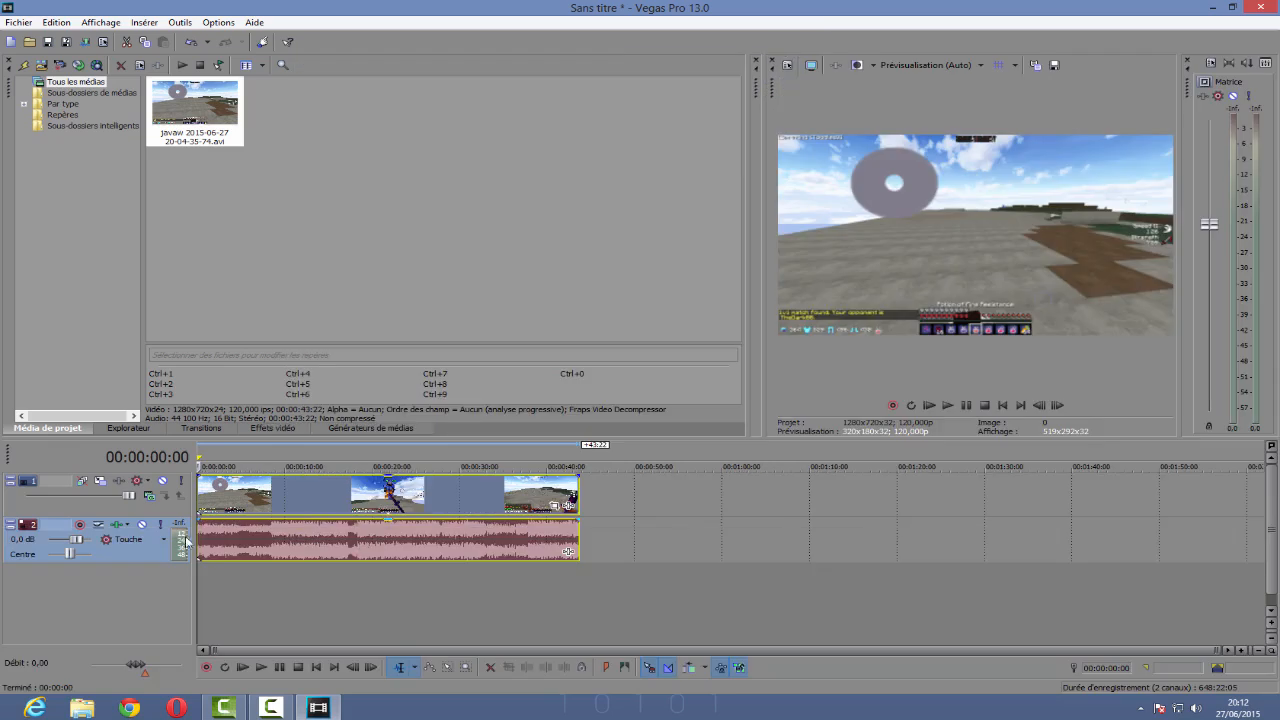
Step: Delete the audio event belonging to the gameplay clip from the timeline, keeping the video event
right_click(213, 536)
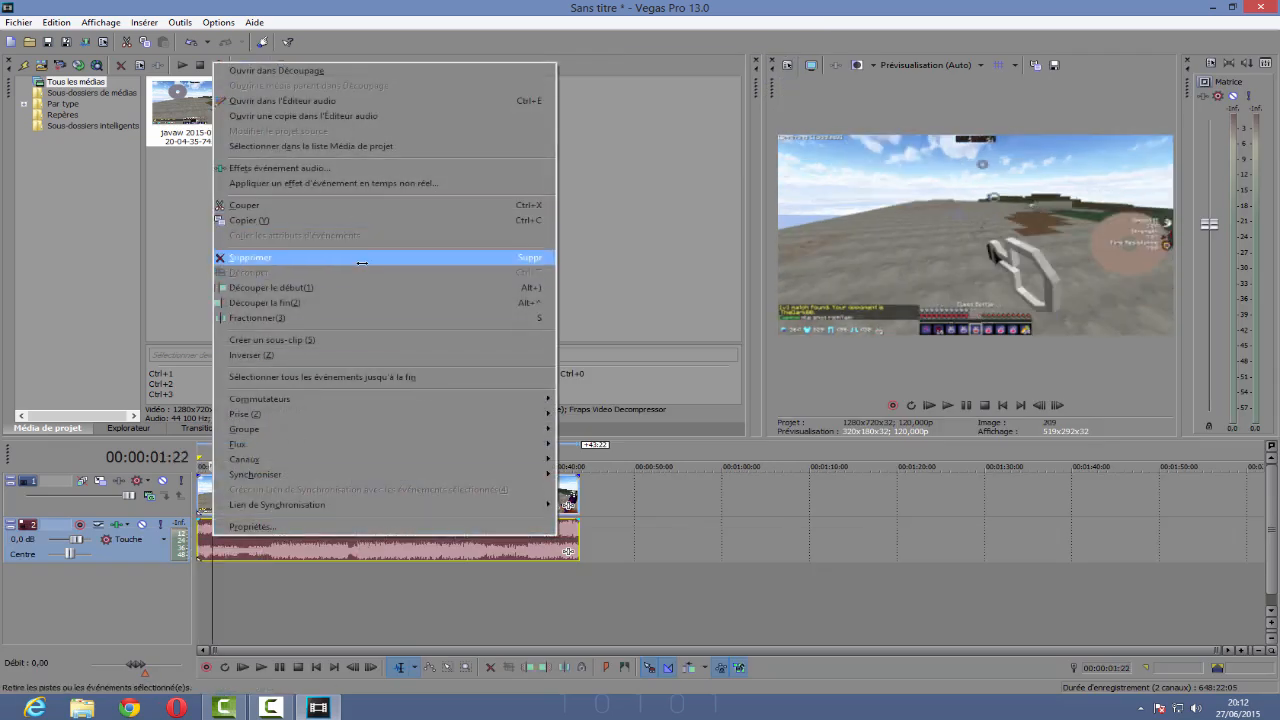
click(361, 258)
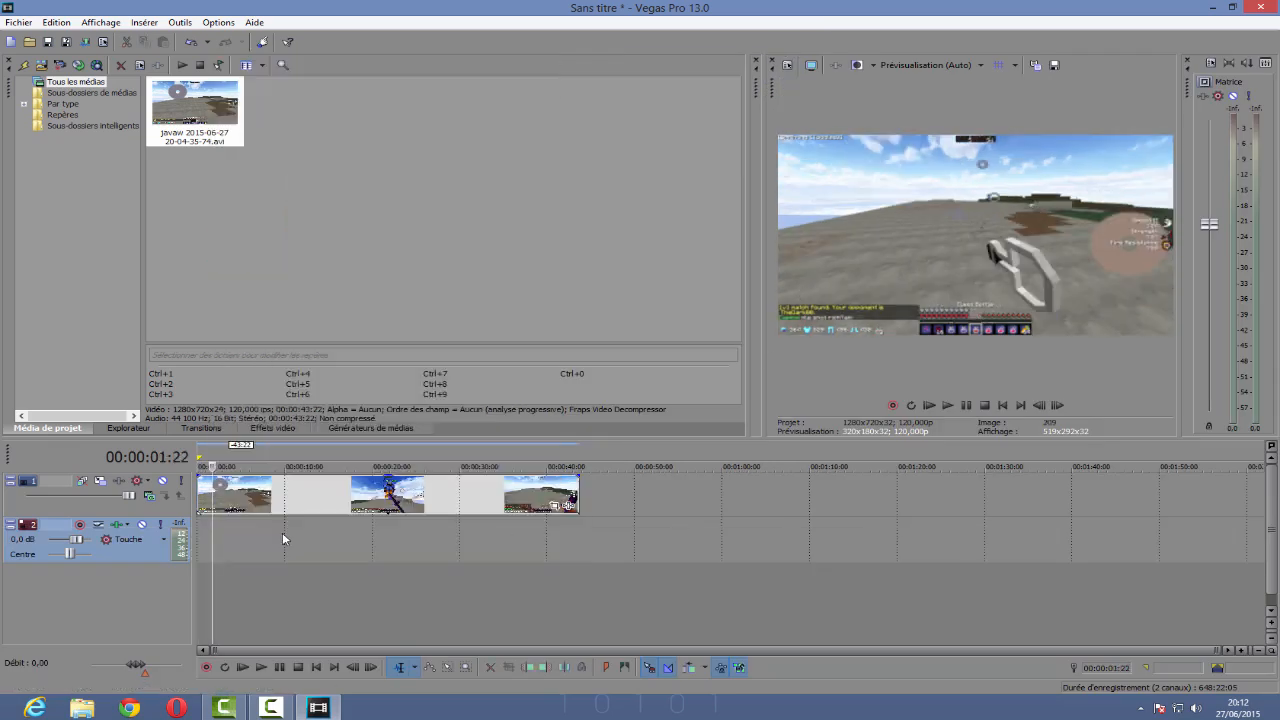
Step: Split the gameplay clip at 00:00:06:15 and delete the part before the cut
click(202, 497)
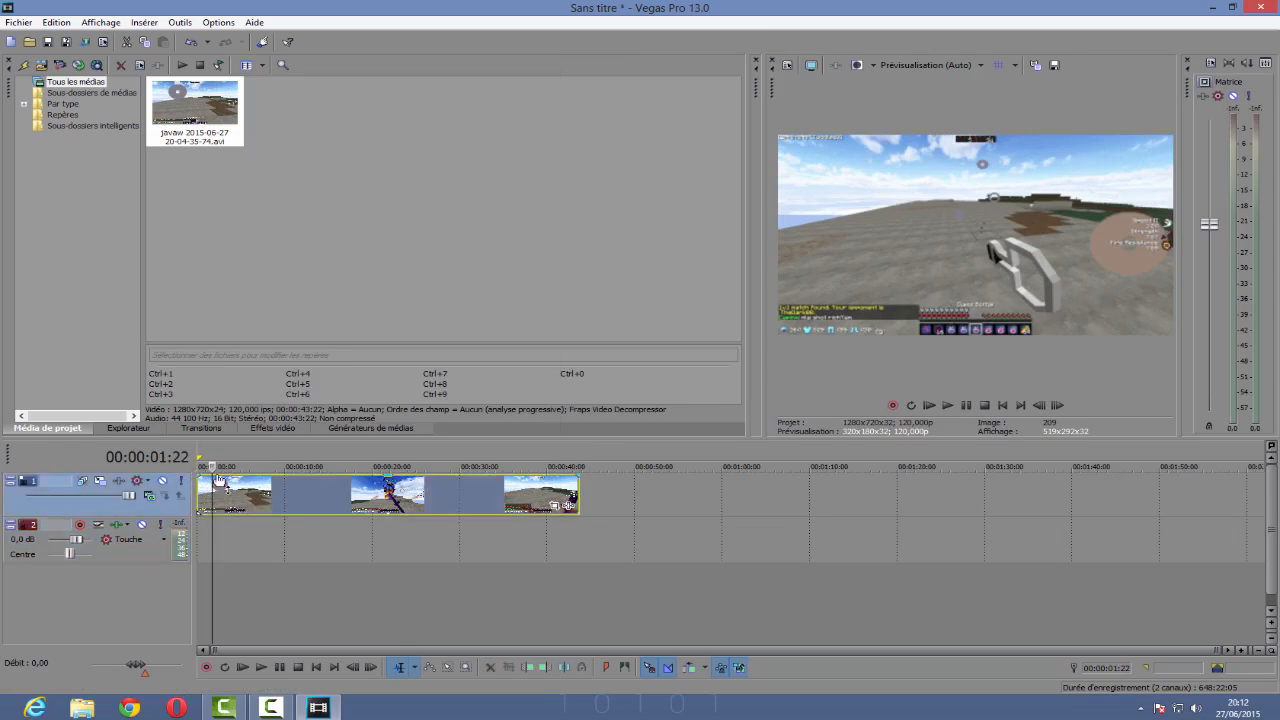
key(space)
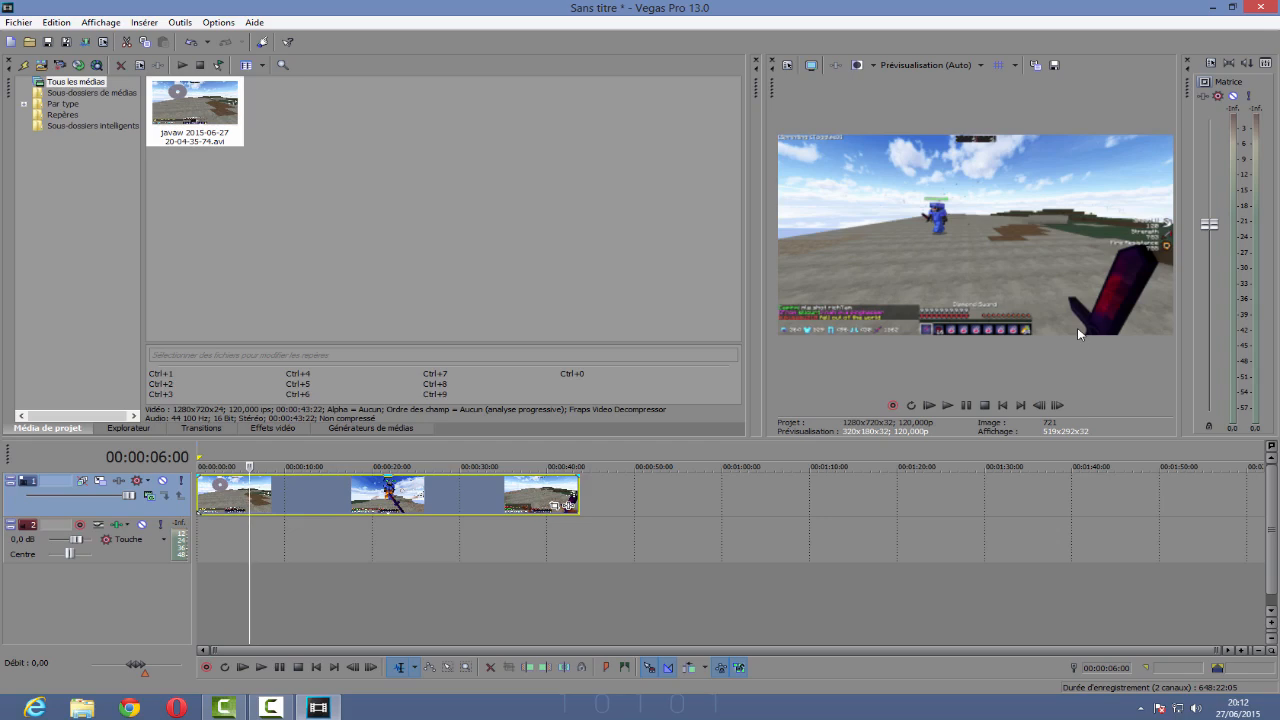
click(1055, 406)
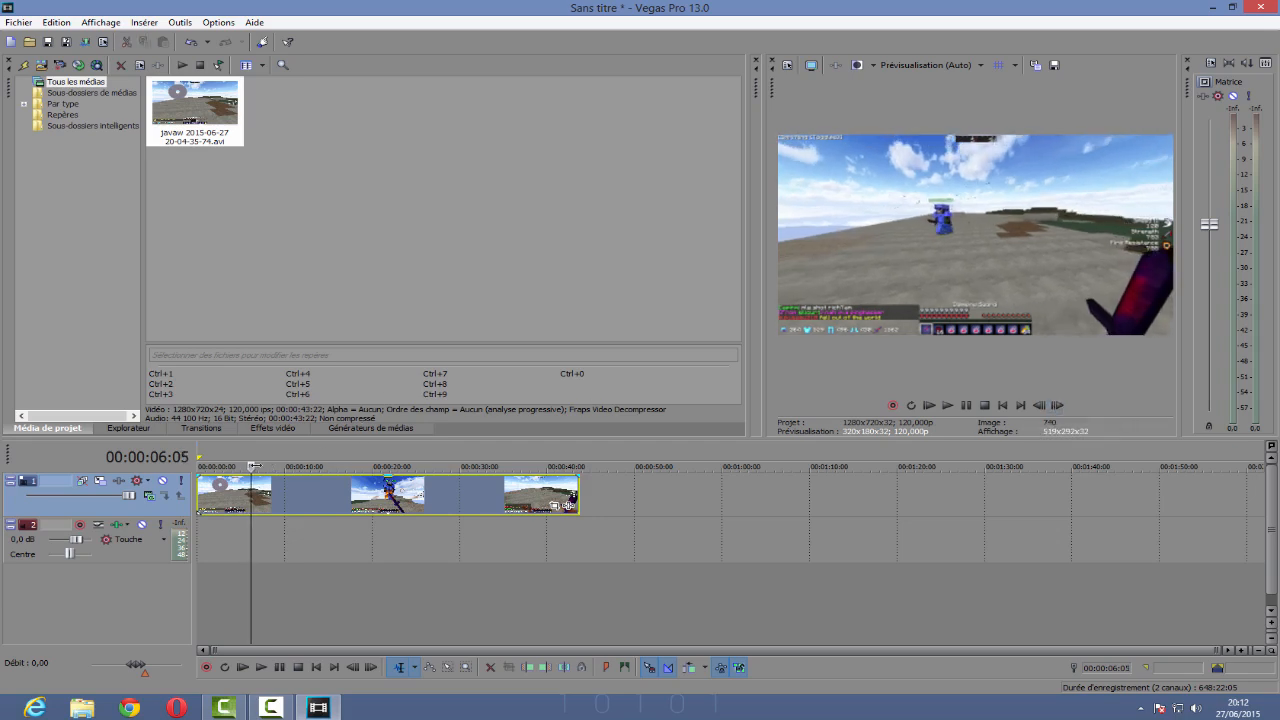
drag(250, 466, 258, 466)
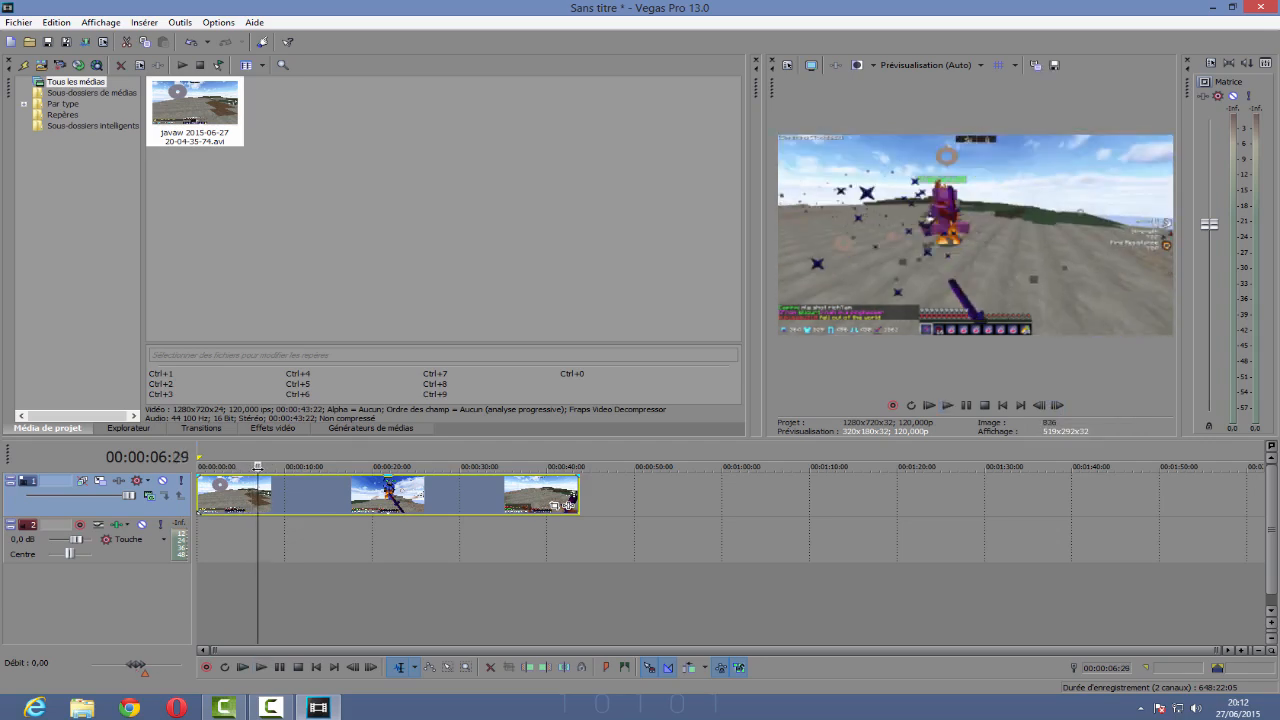
click(1041, 406)
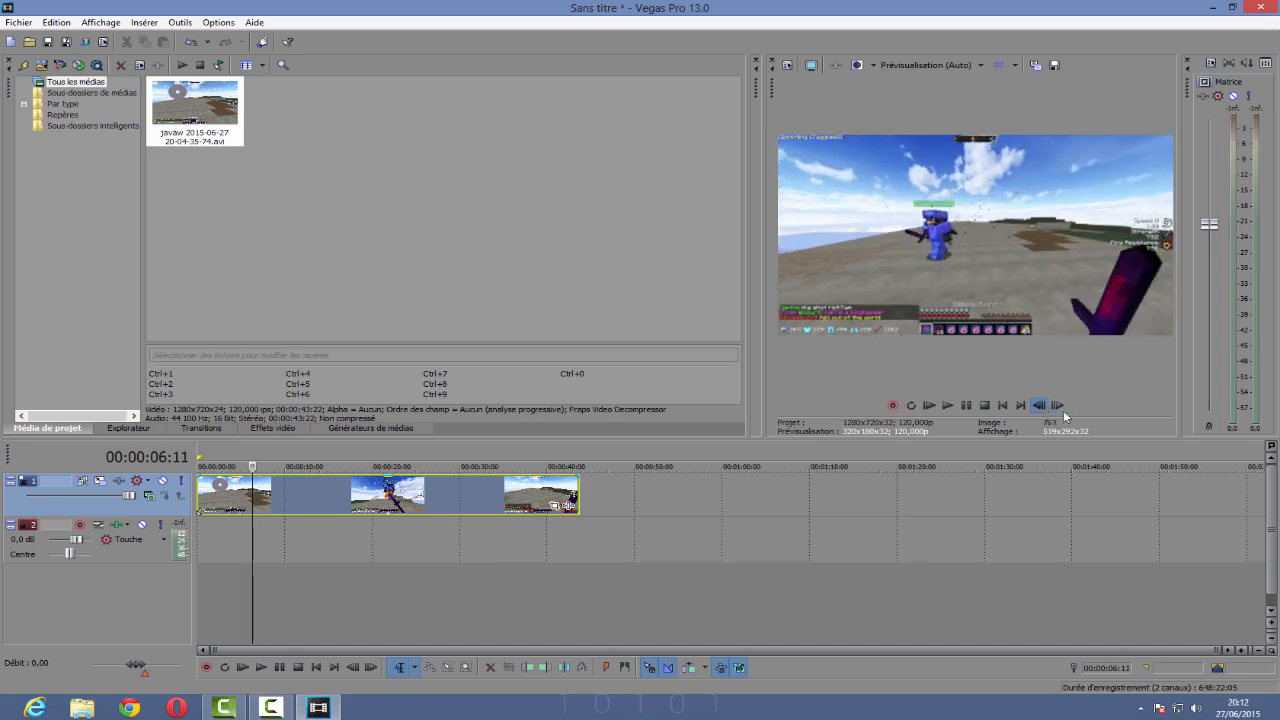
click(1062, 410)
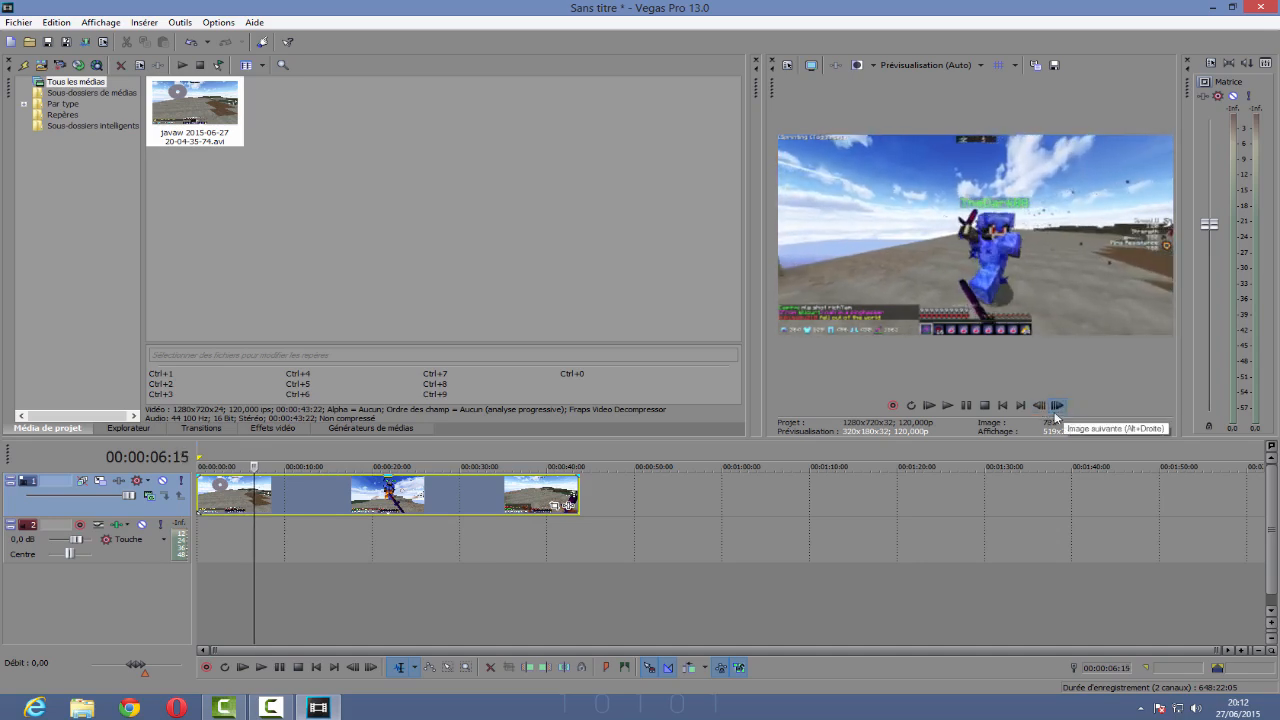
key(s)
right_click(230, 490)
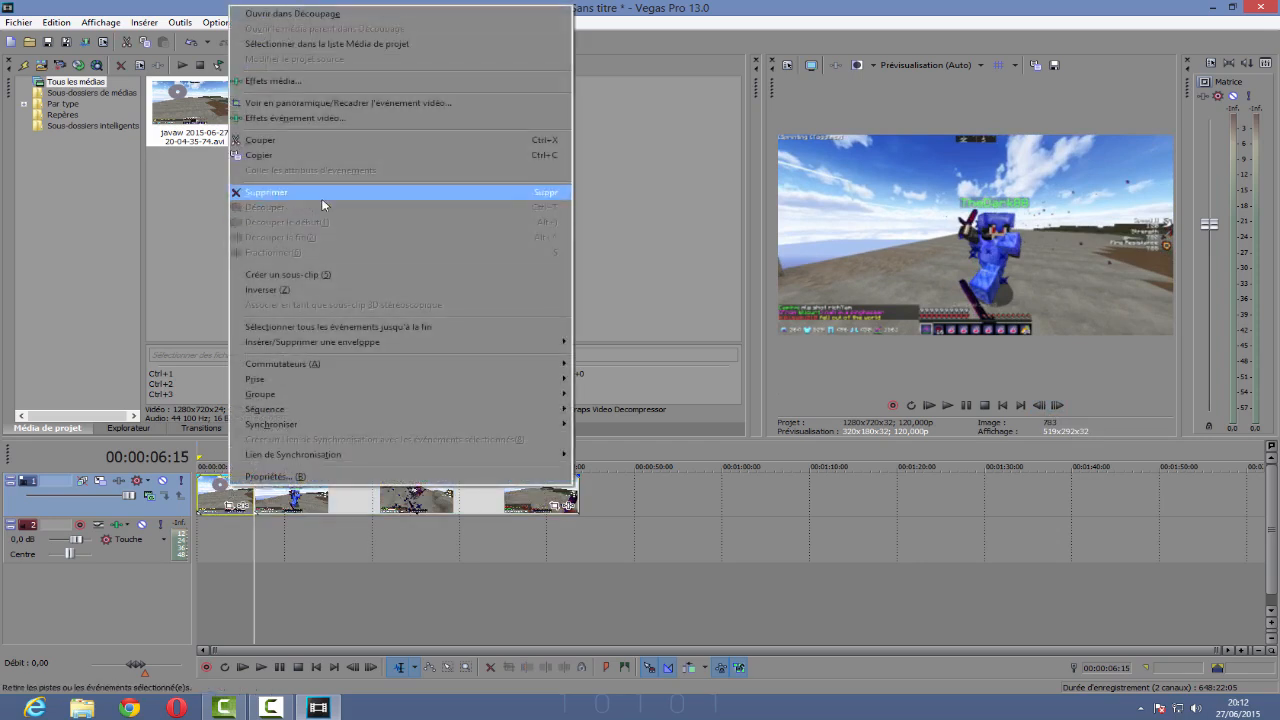
click(322, 205)
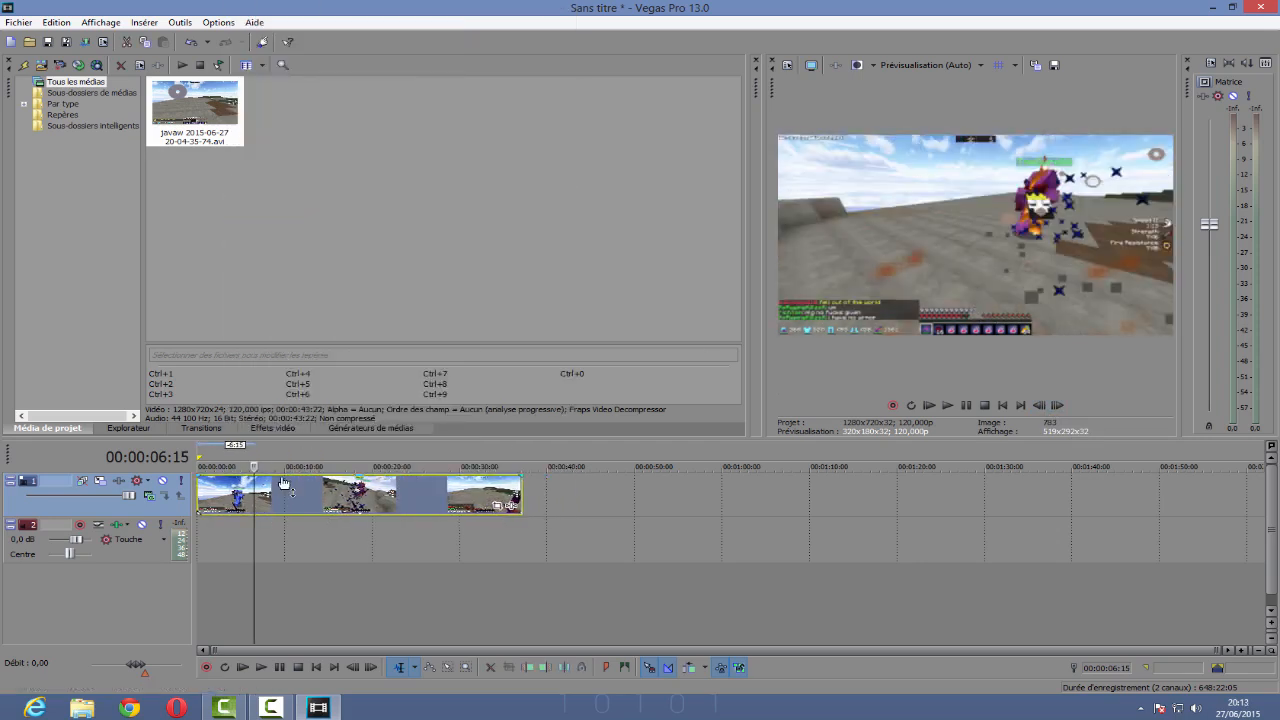
Step: Add a short fade-in at the start of the remaining gameplay clip and check its first frames
click(203, 476)
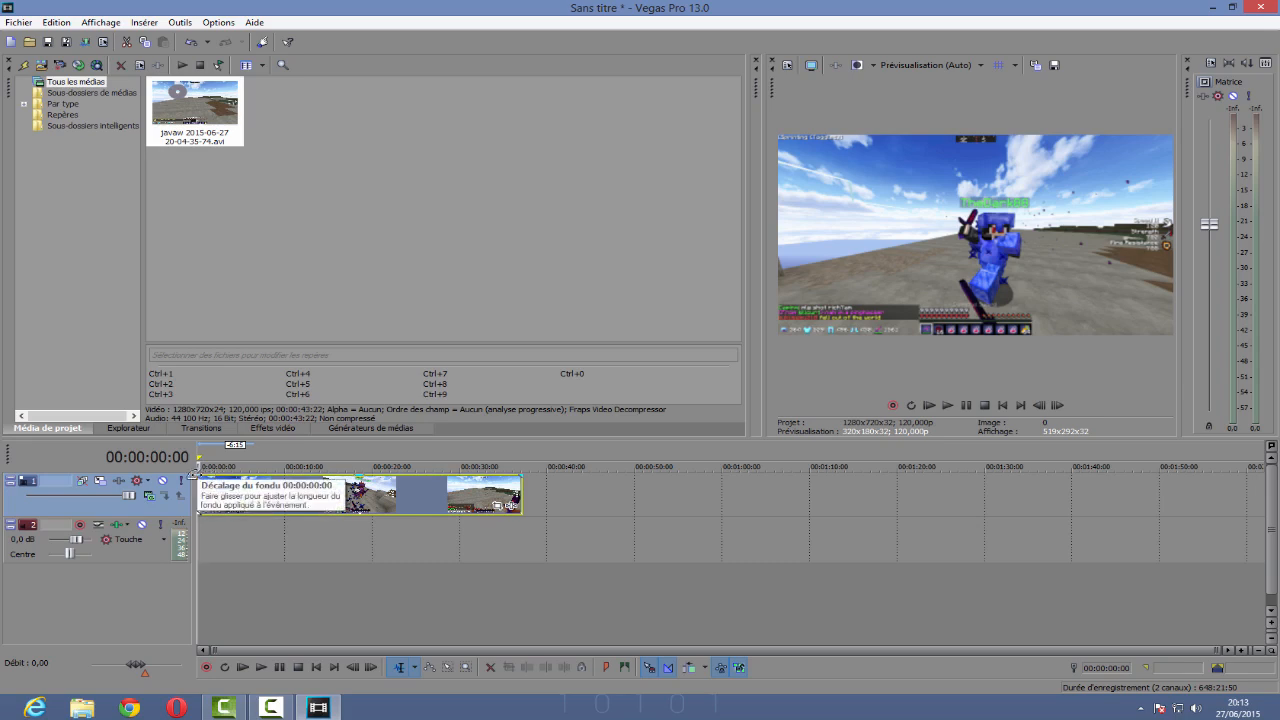
drag(195, 476, 201, 477)
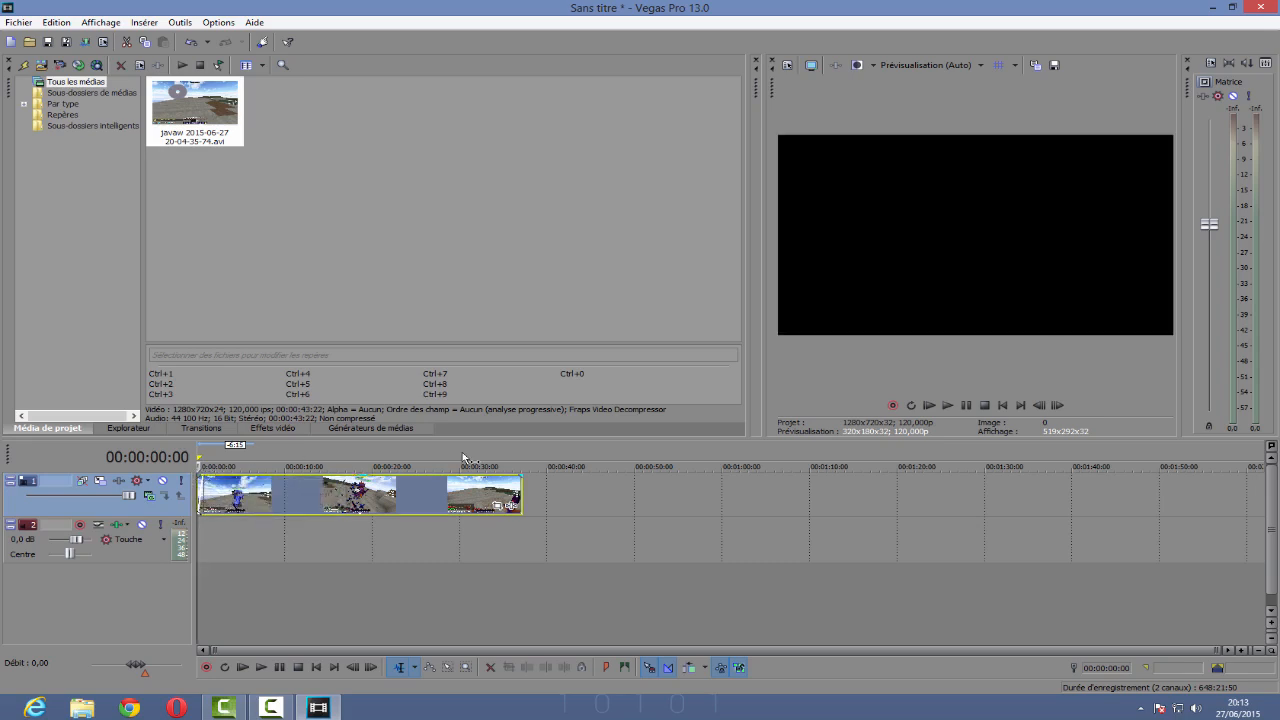
click(1057, 405)
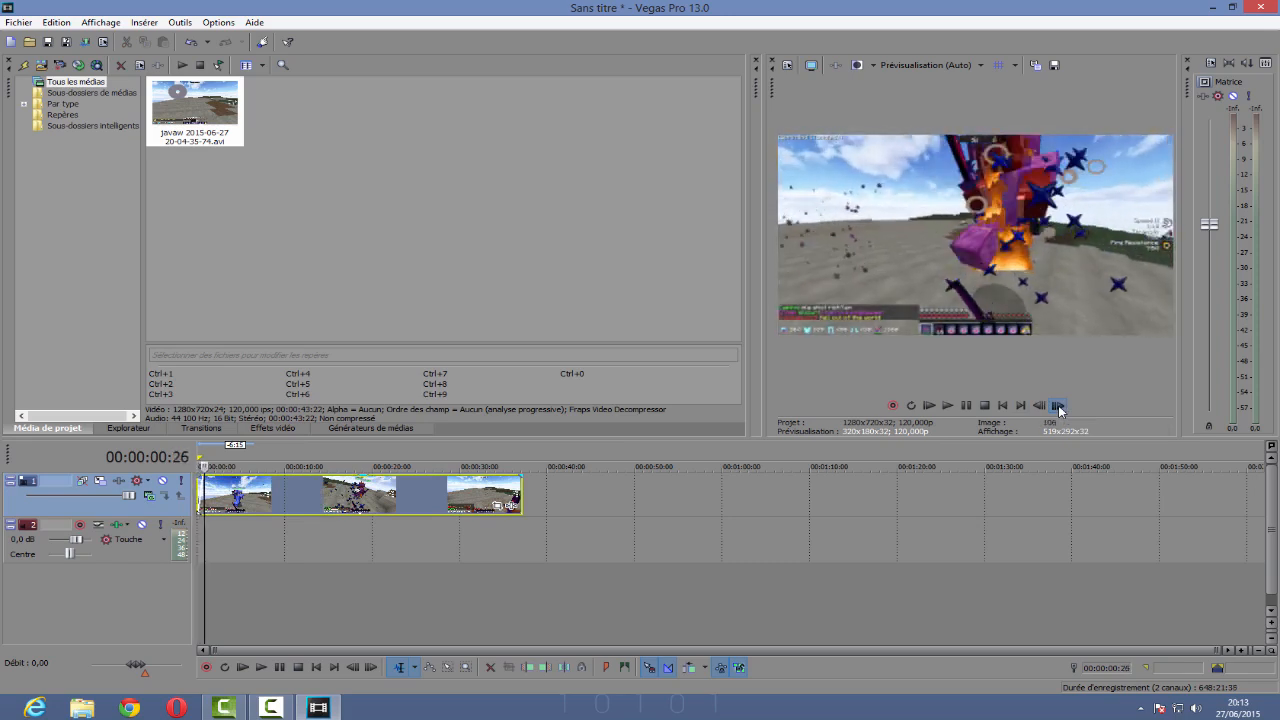
Step: Browse the video effects available for the gameplay clip to the end of the list, without adding any
click(512, 505)
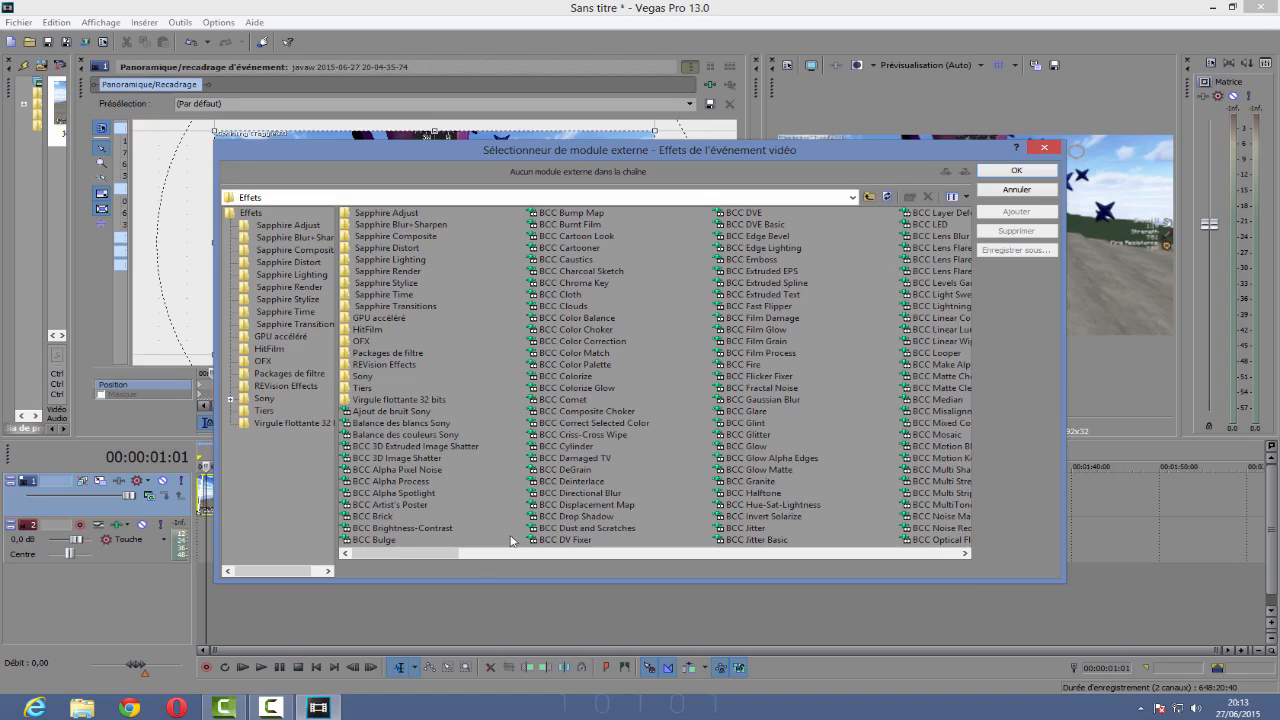
drag(434, 555, 924, 538)
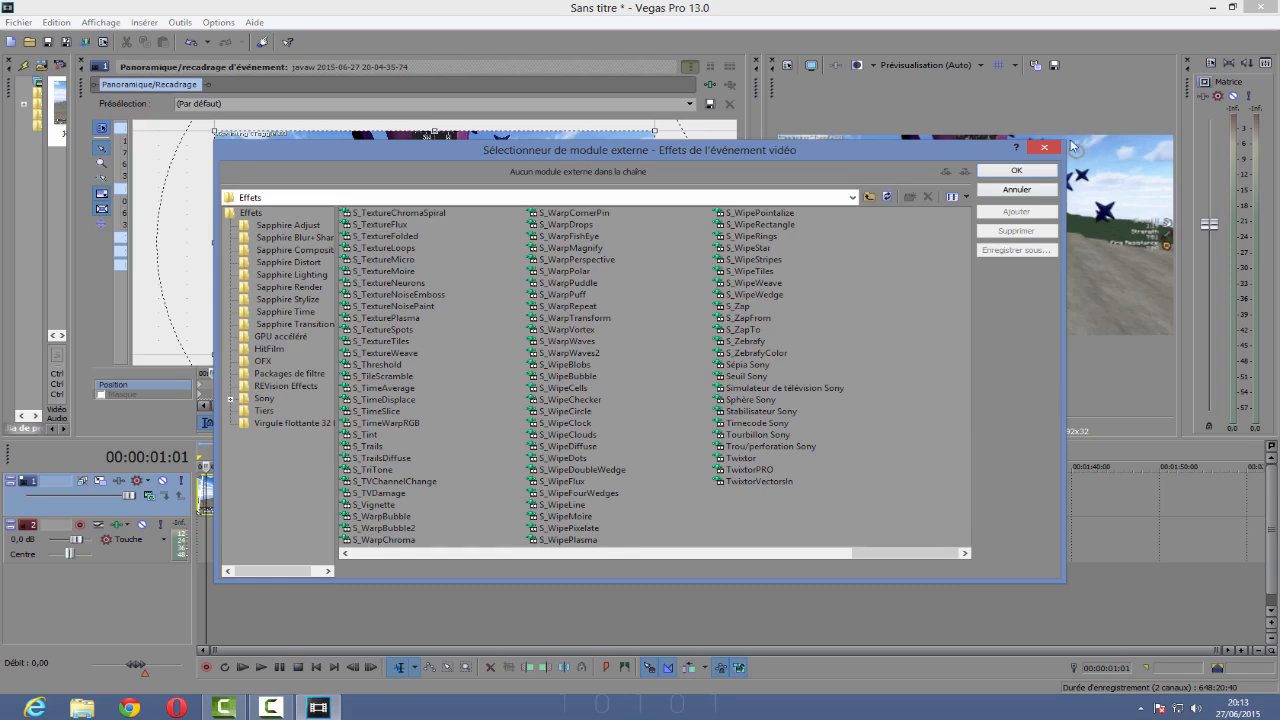
click(1050, 150)
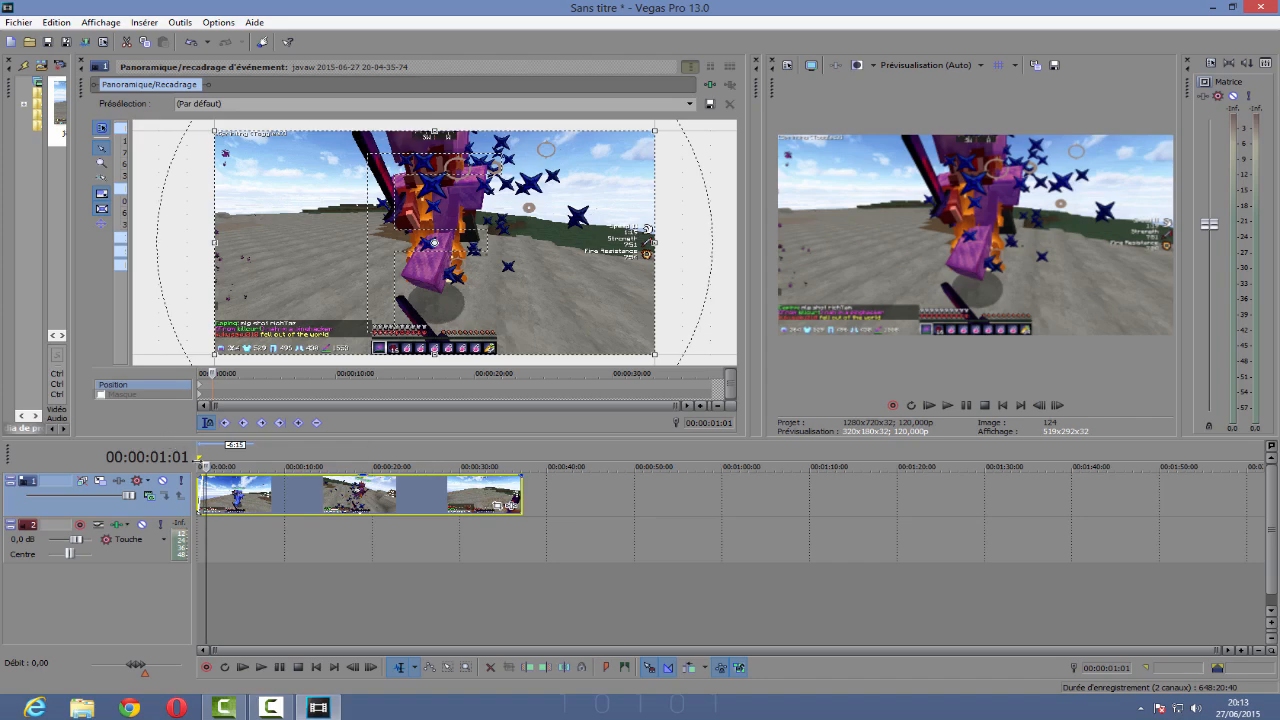
Step: Open the musique folder on the desktop and briefly preview Chill Bump - Not Today [Official Audio].mp3
double_click(289, 6)
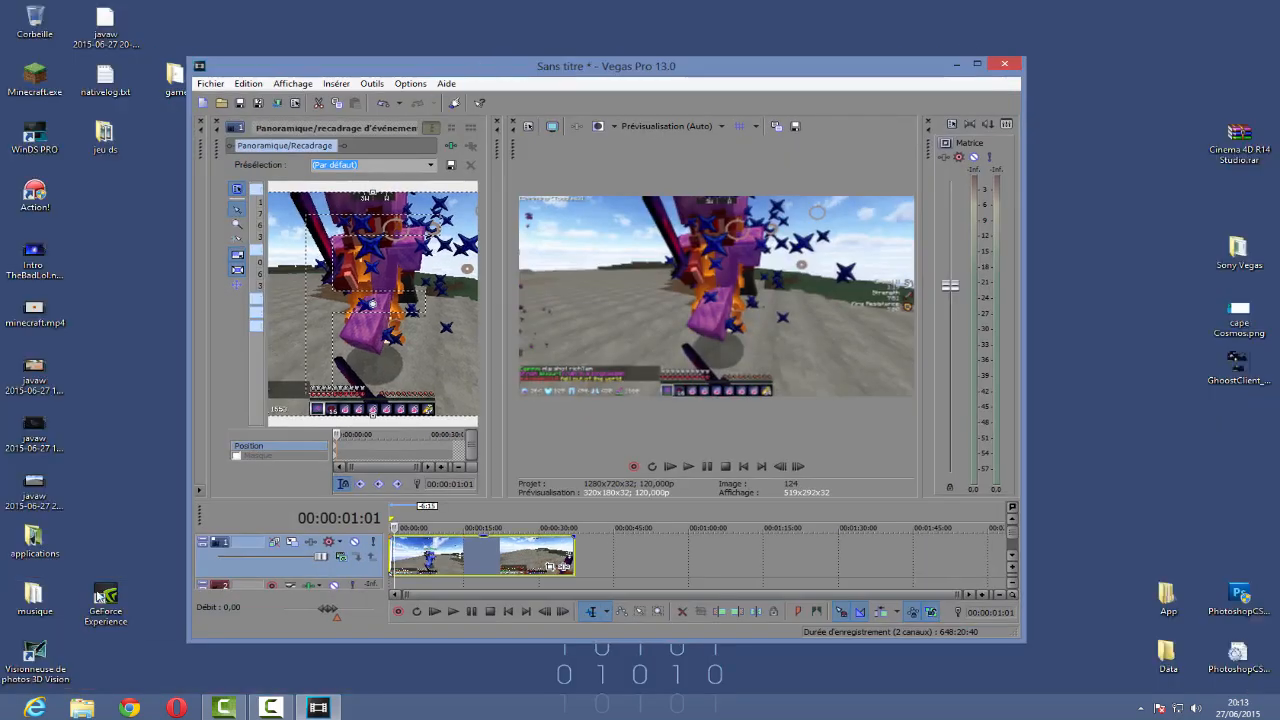
double_click(33, 597)
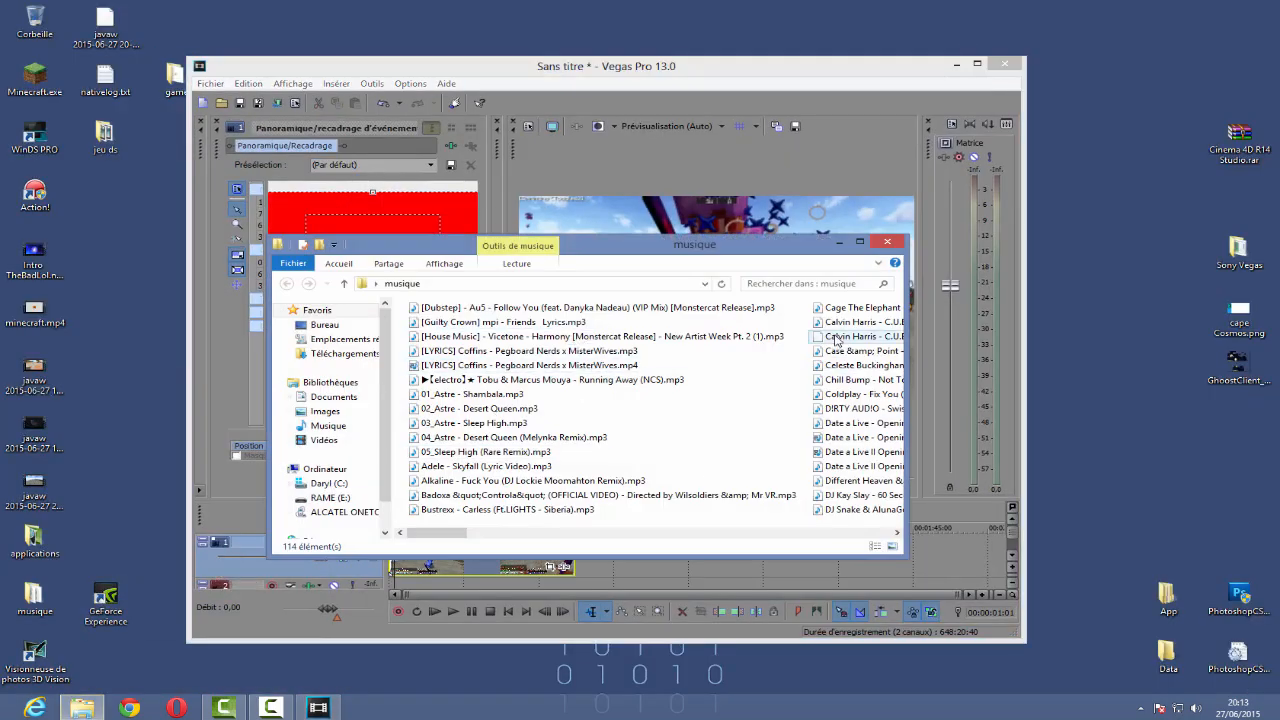
drag(440, 533, 532, 558)
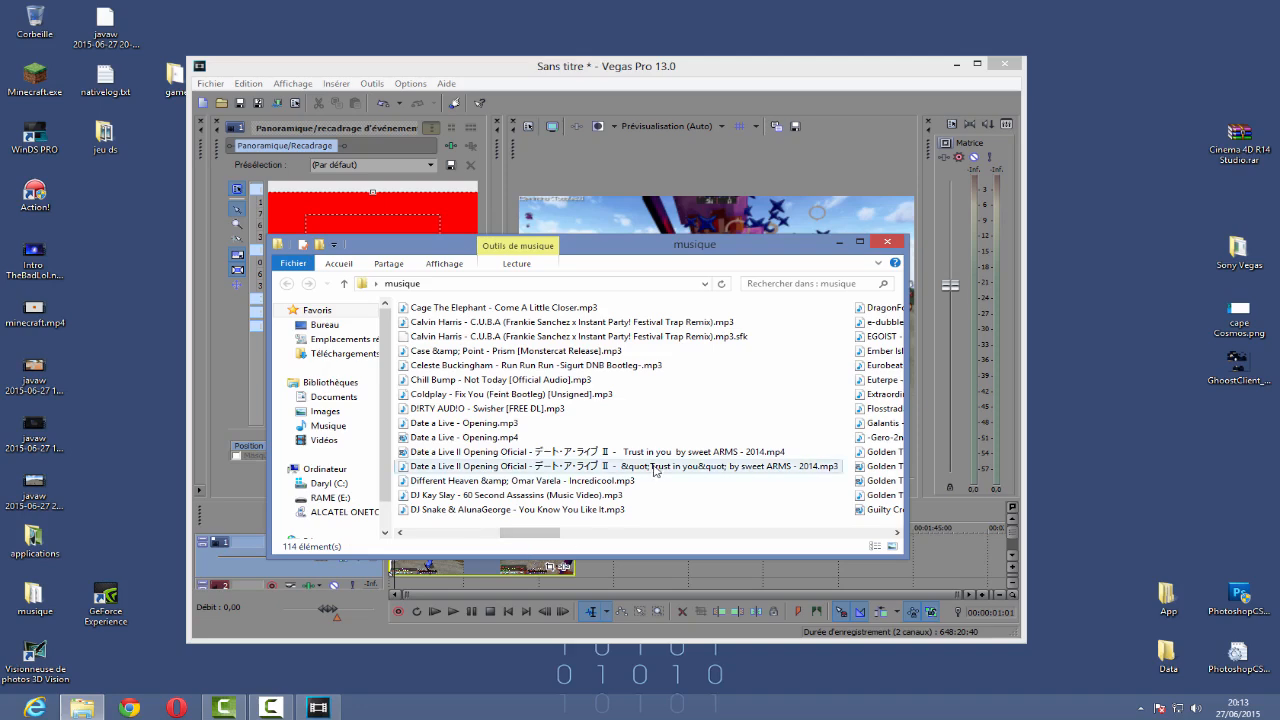
double_click(584, 382)
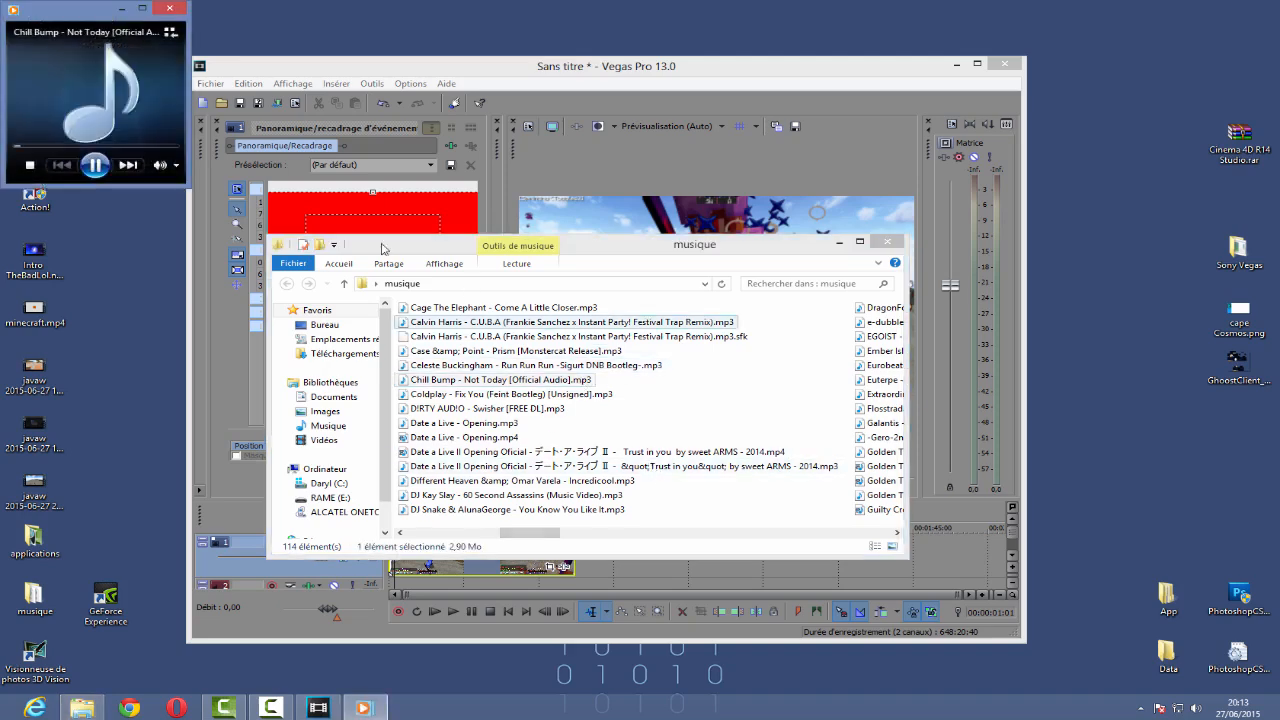
click(168, 10)
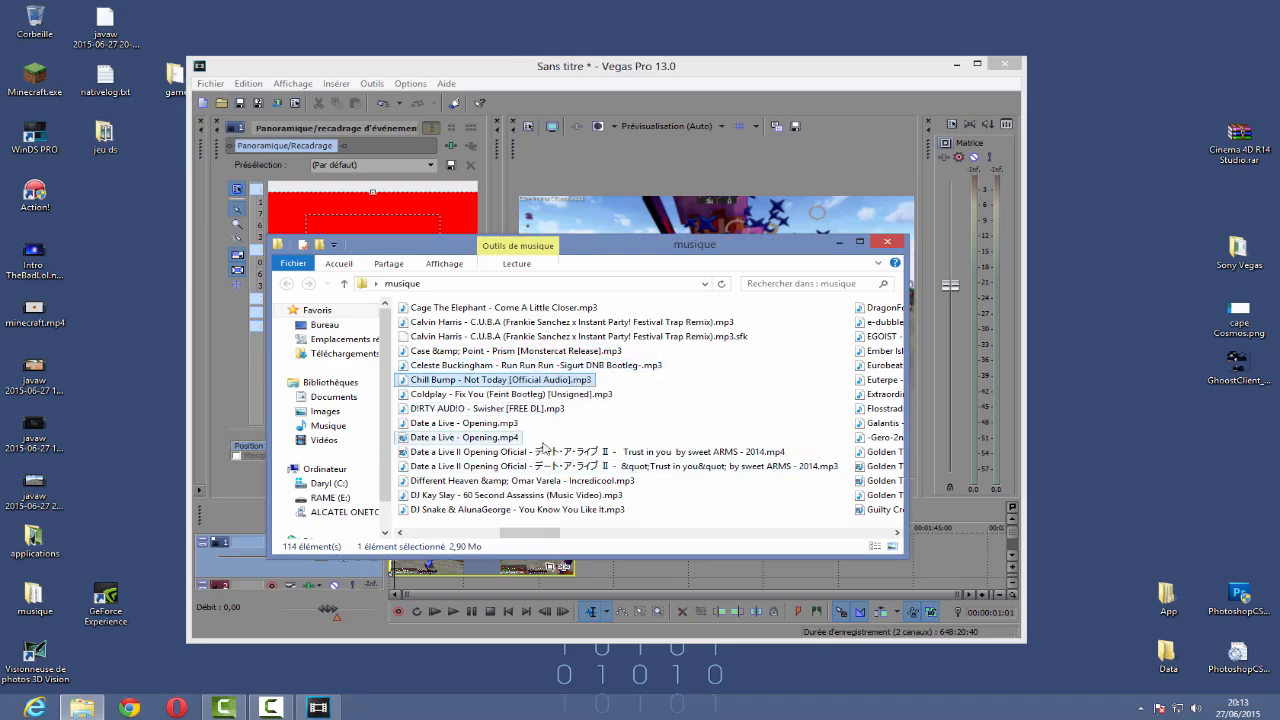
click(257, 711)
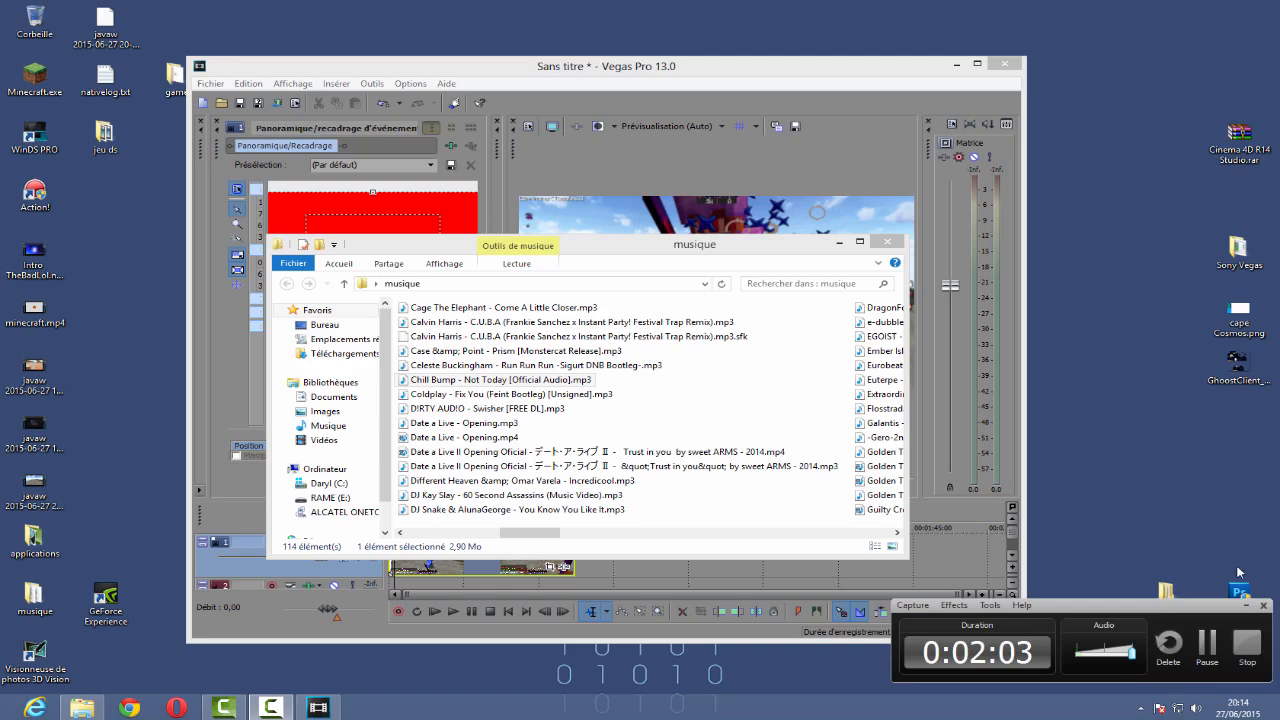
click(1208, 642)
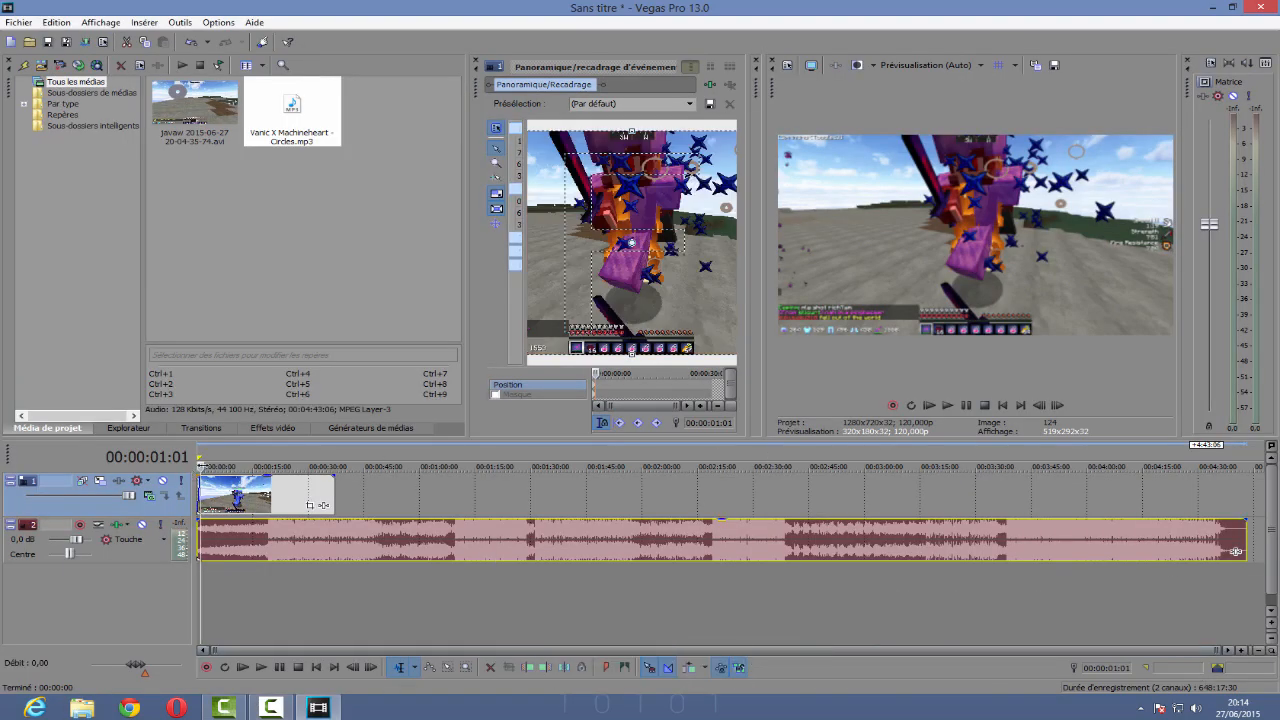
Step: Insert a new video track above the gameplay clip and set its compositing mode to Multiplier (Masque)
click(403, 496)
key(shift+space)
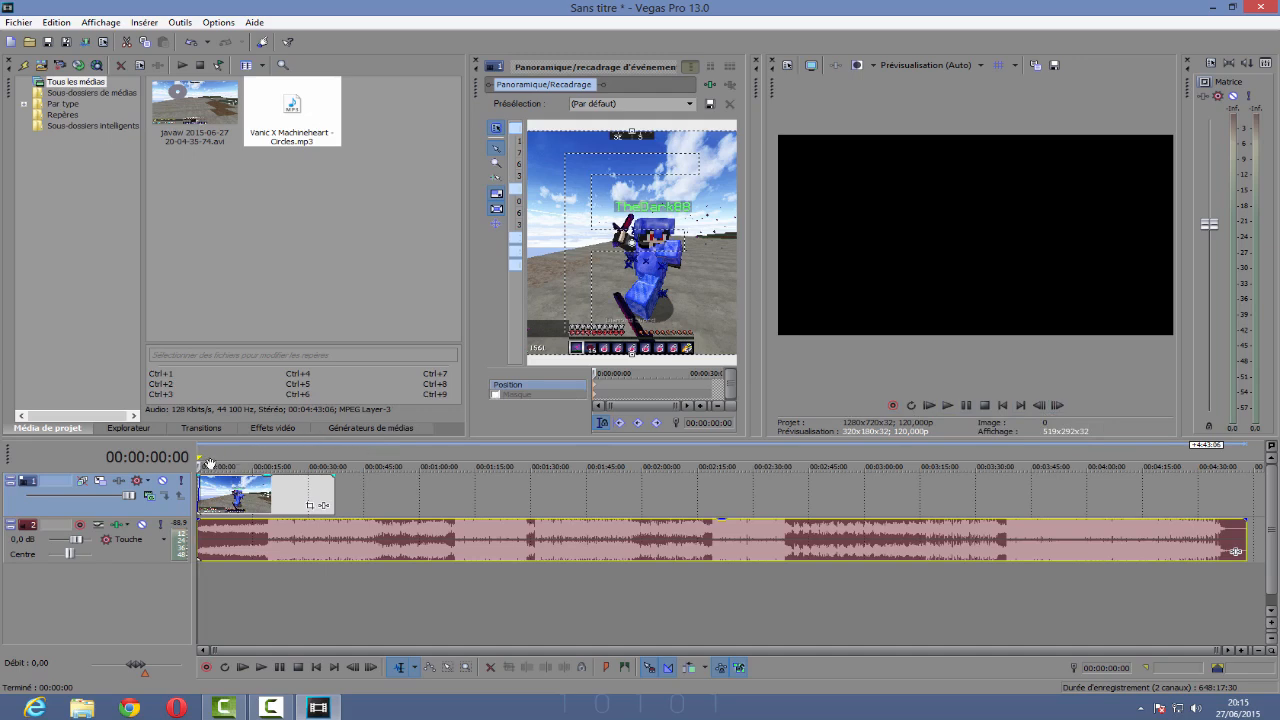
right_click(208, 594)
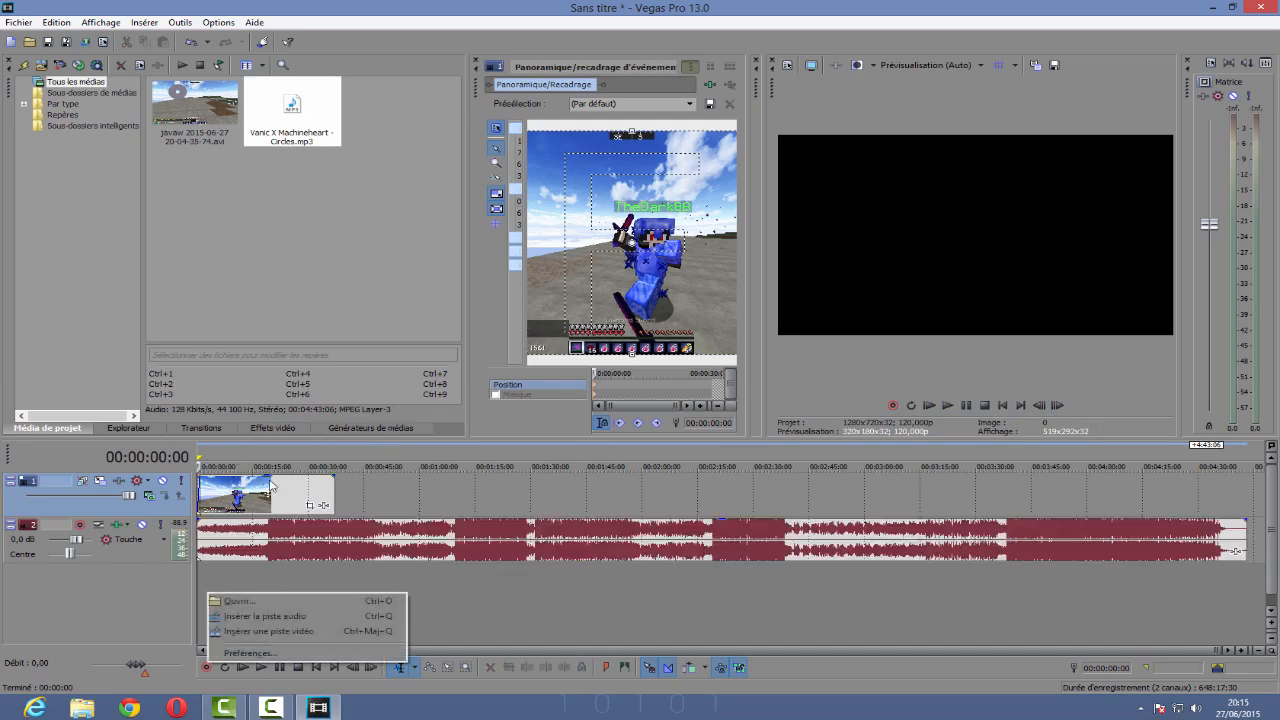
click(326, 633)
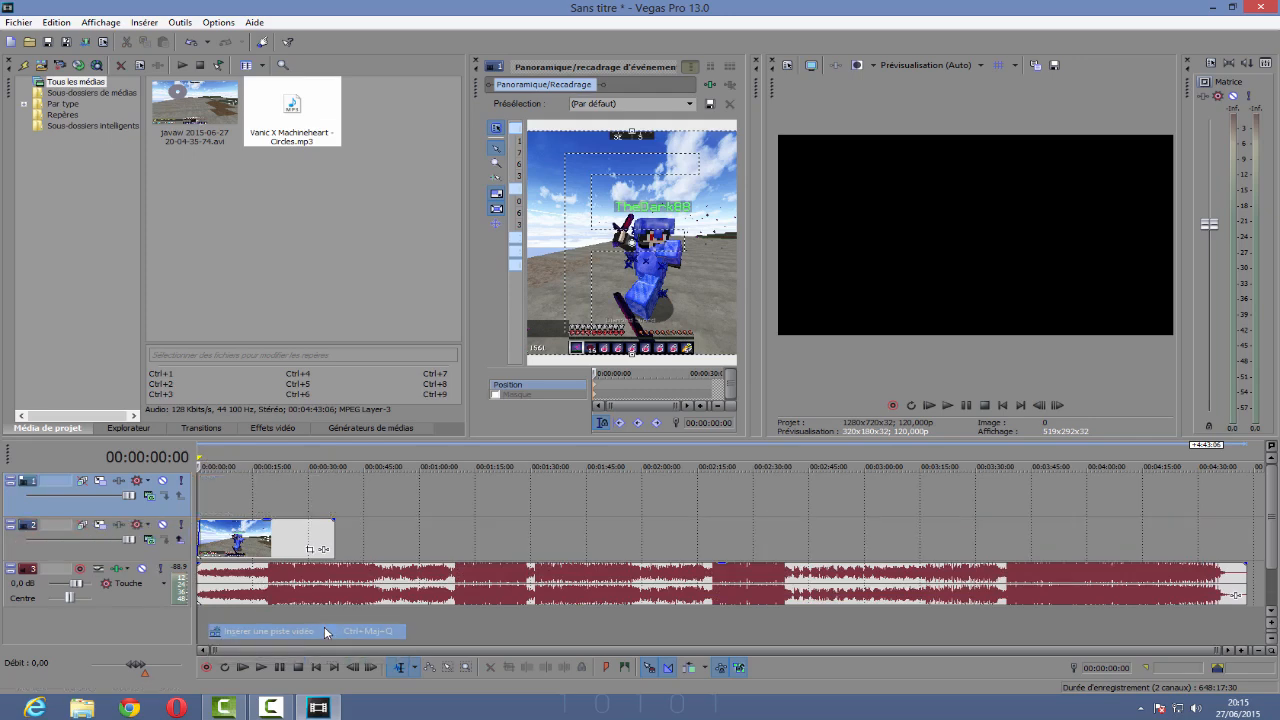
click(149, 494)
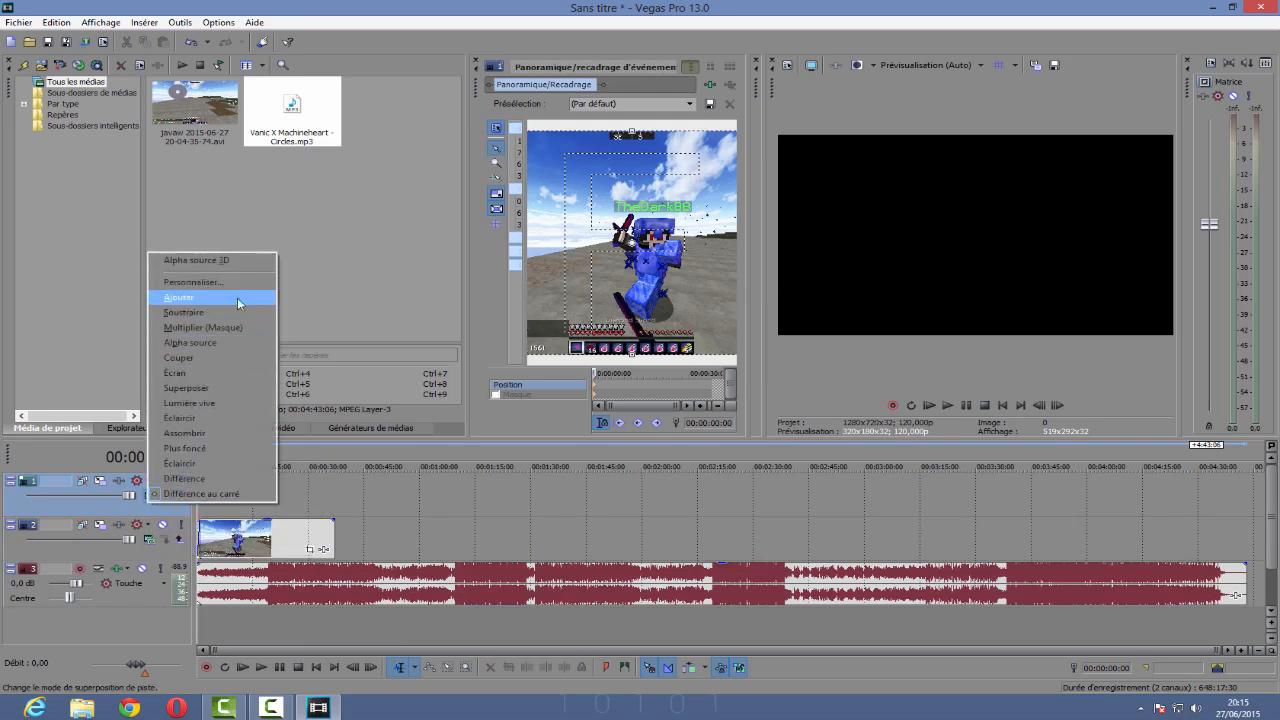
click(229, 327)
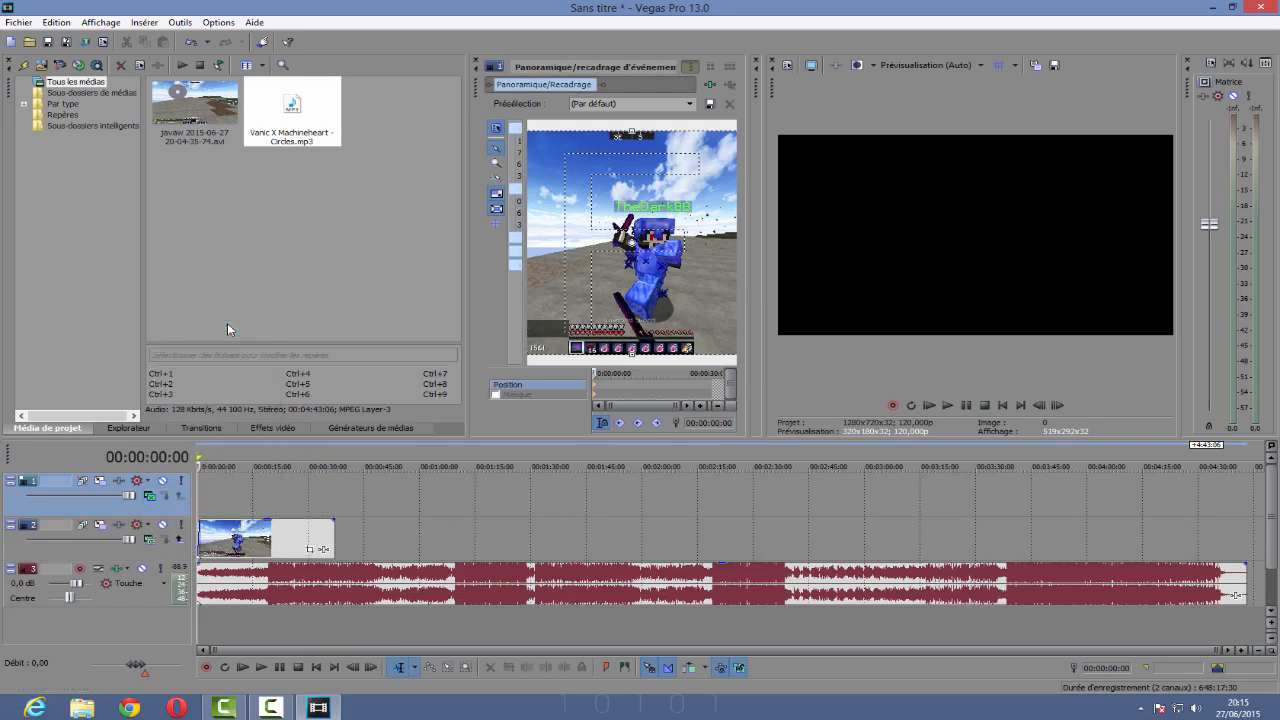
click(145, 500)
click(240, 492)
click(149, 497)
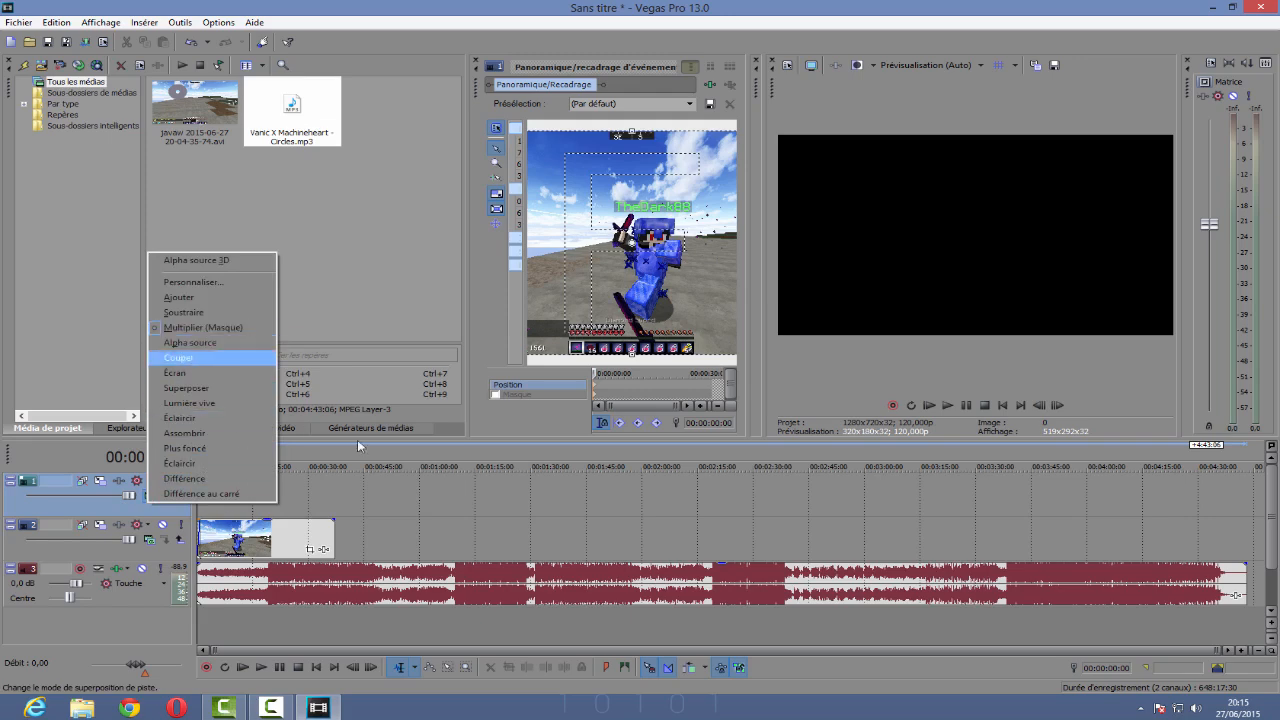
click(305, 498)
Step: Place a Blanc solid-colour event at the start of the new track and extend it to the end of the gameplay clip
click(220, 500)
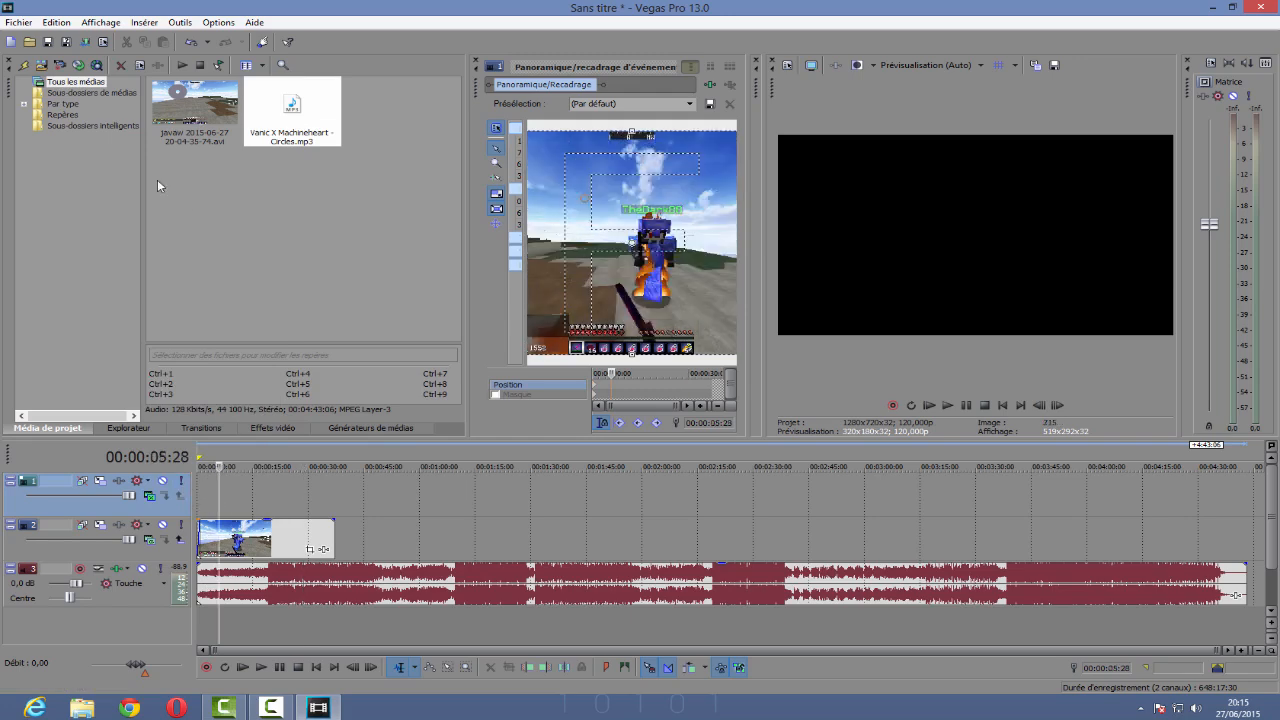
click(368, 428)
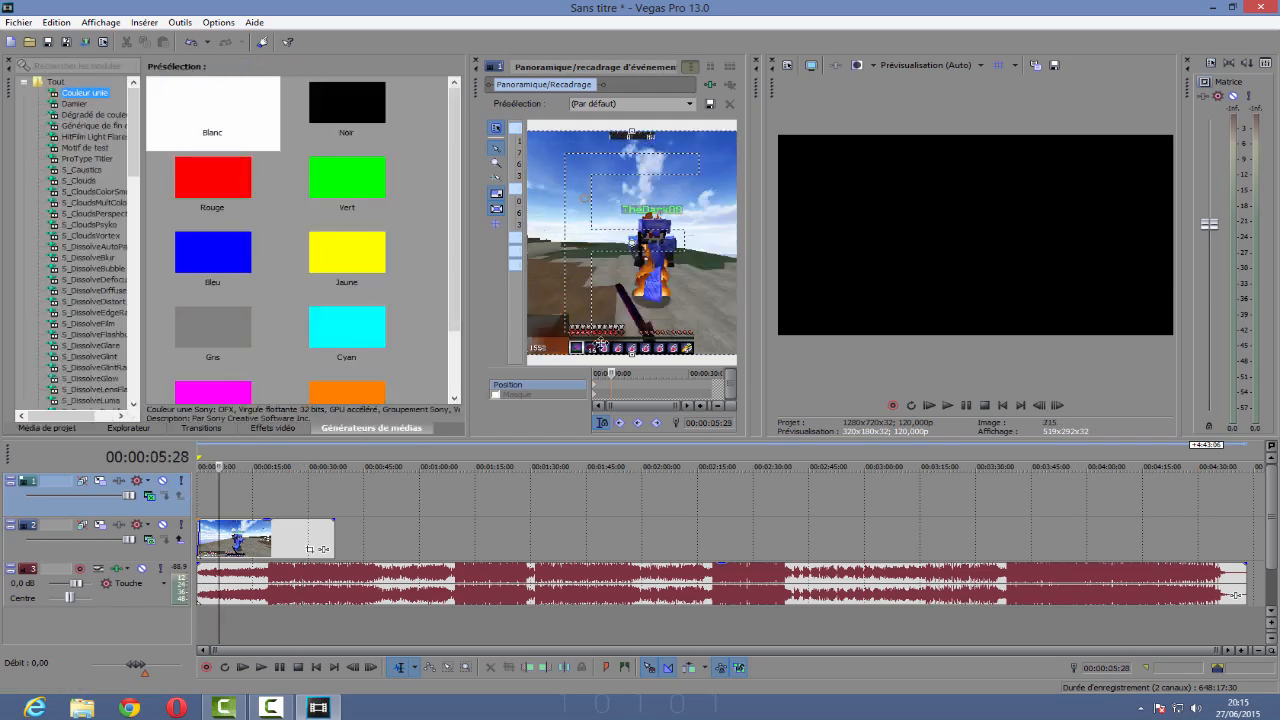
drag(240, 112, 212, 495)
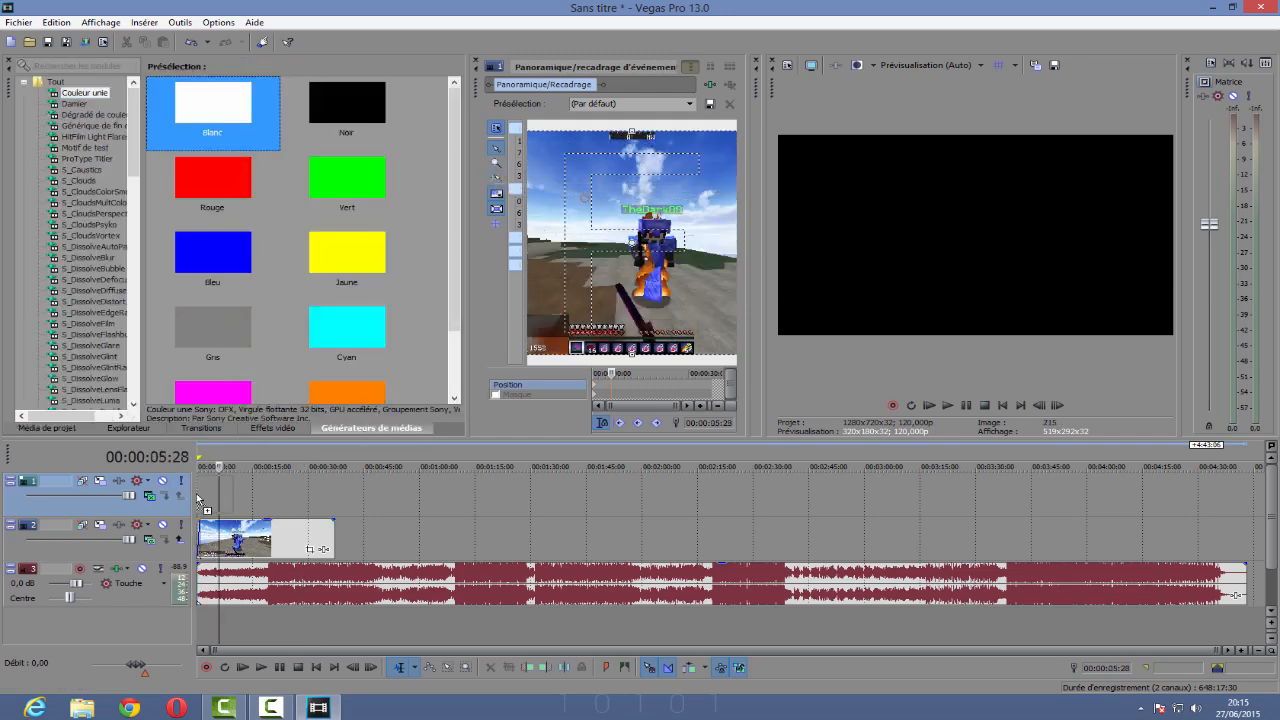
click(736, 208)
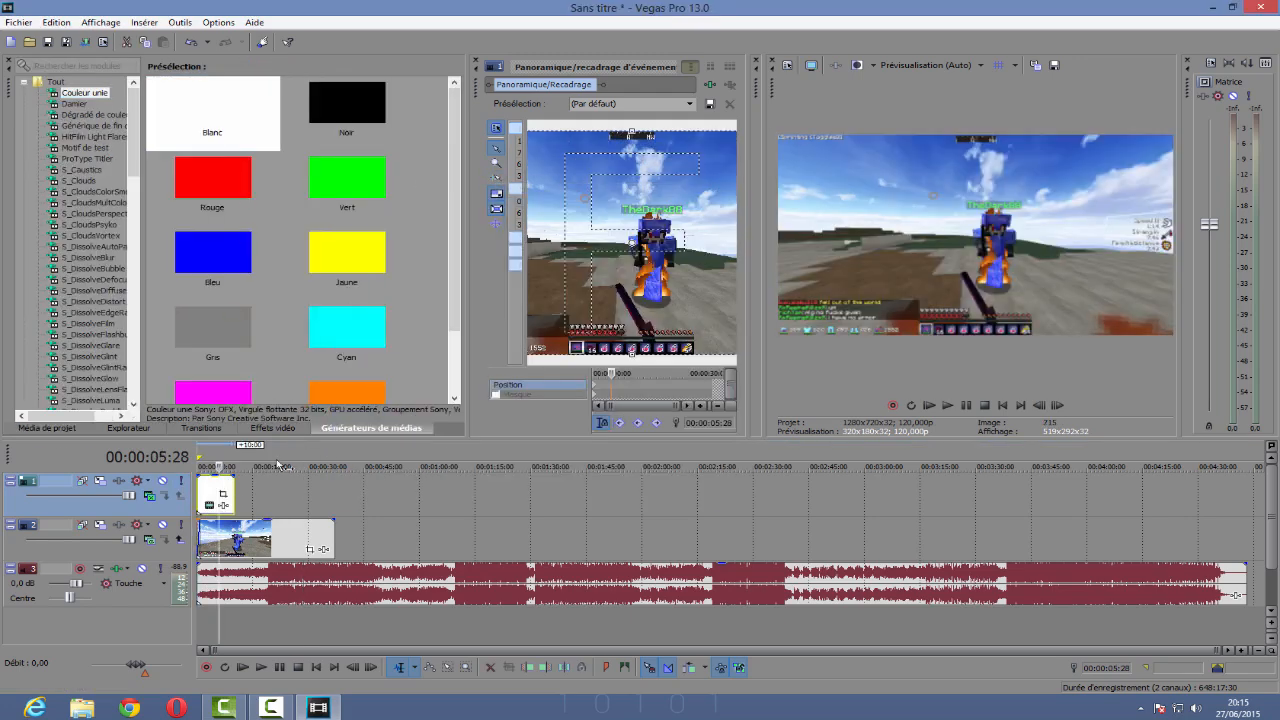
drag(235, 492, 334, 492)
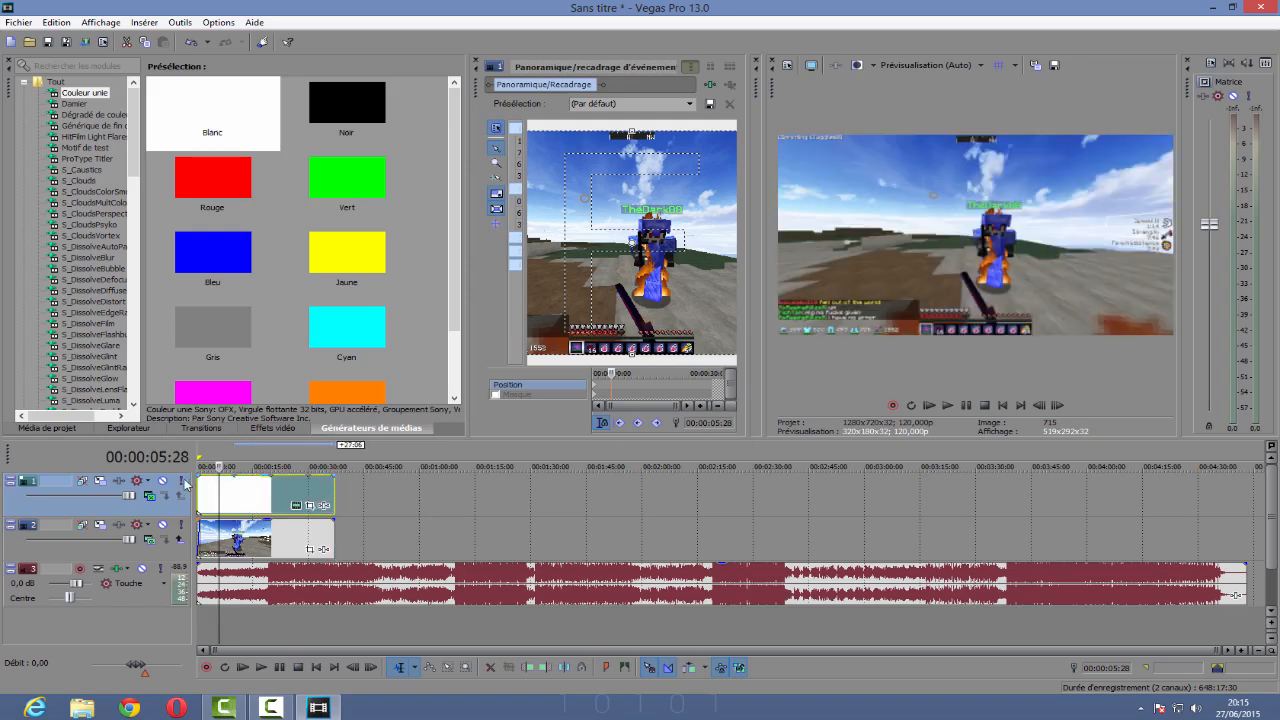
click(204, 462)
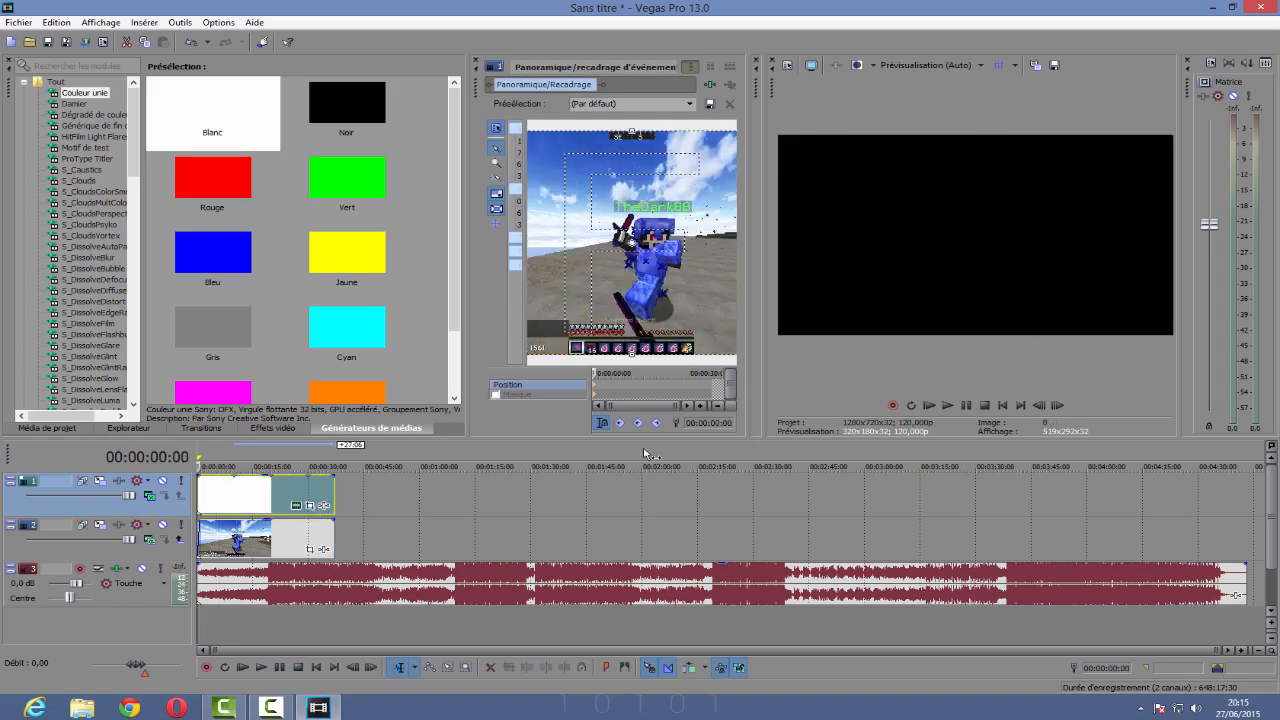
Step: Open the pan/crop settings of the white solid event, enlarge that editing area, and turn off the aspect-ratio lock
click(217, 467)
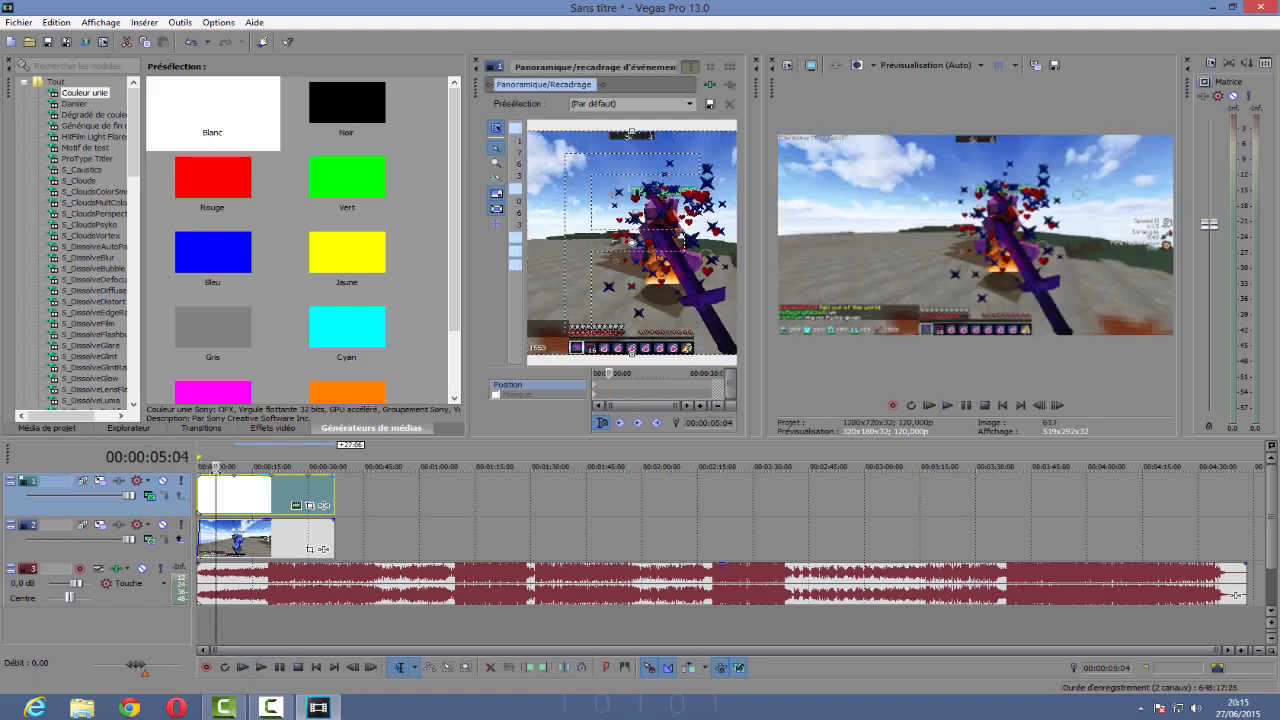
click(304, 508)
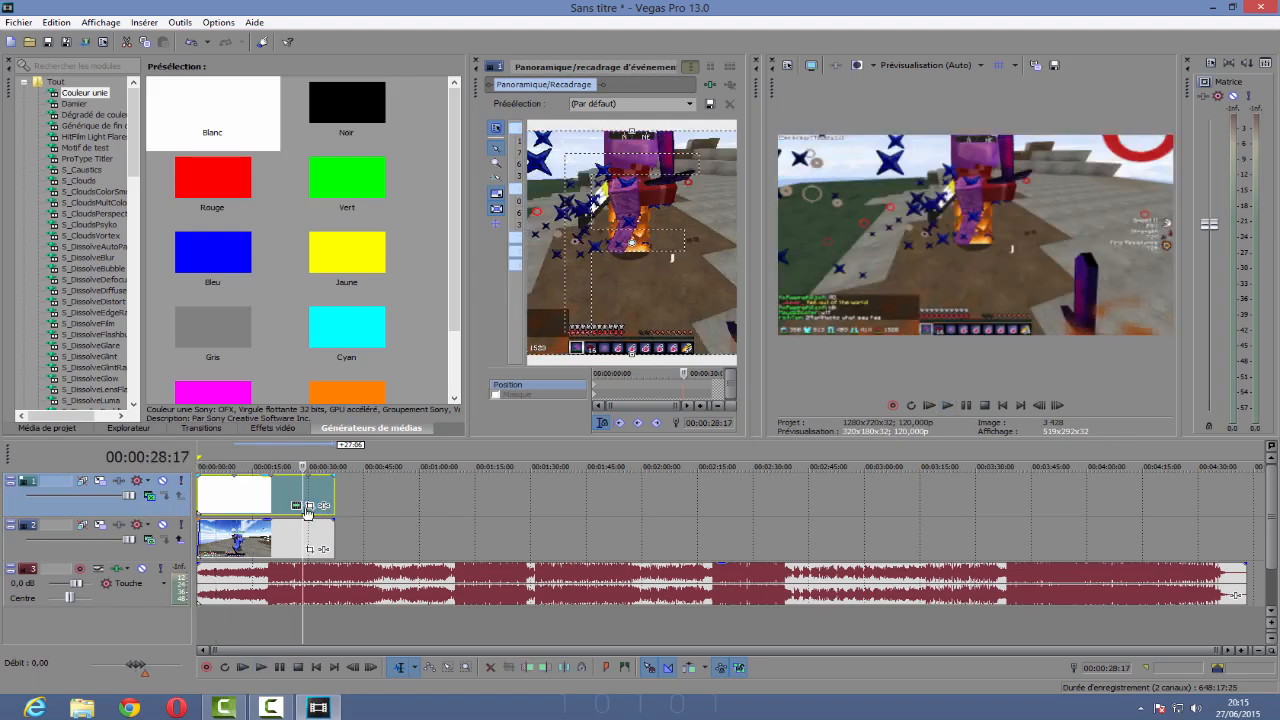
click(310, 506)
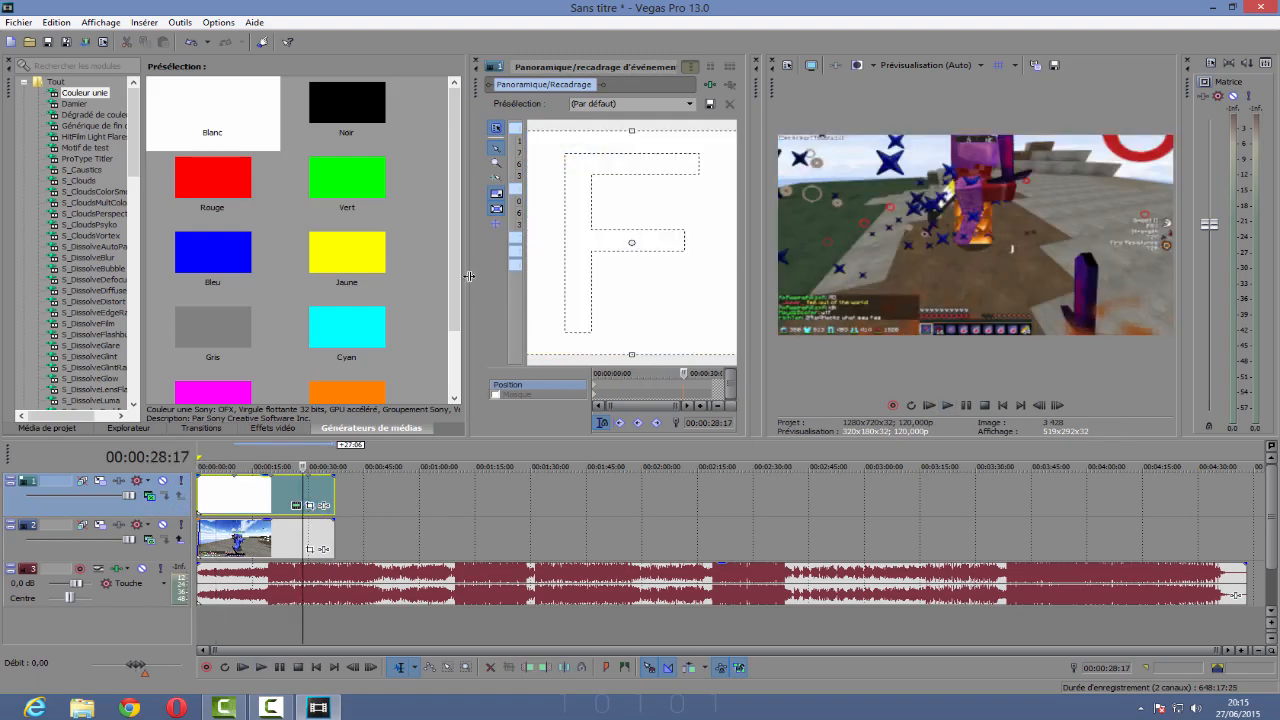
drag(469, 276, 259, 285)
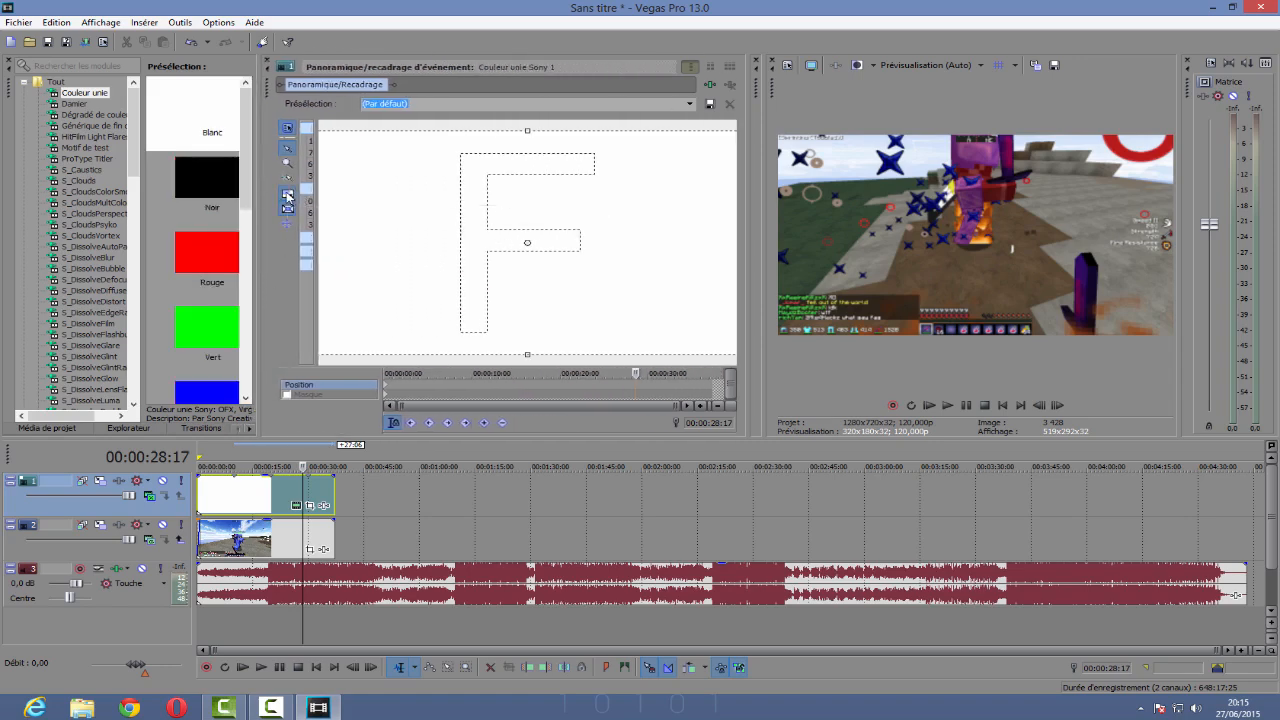
click(289, 195)
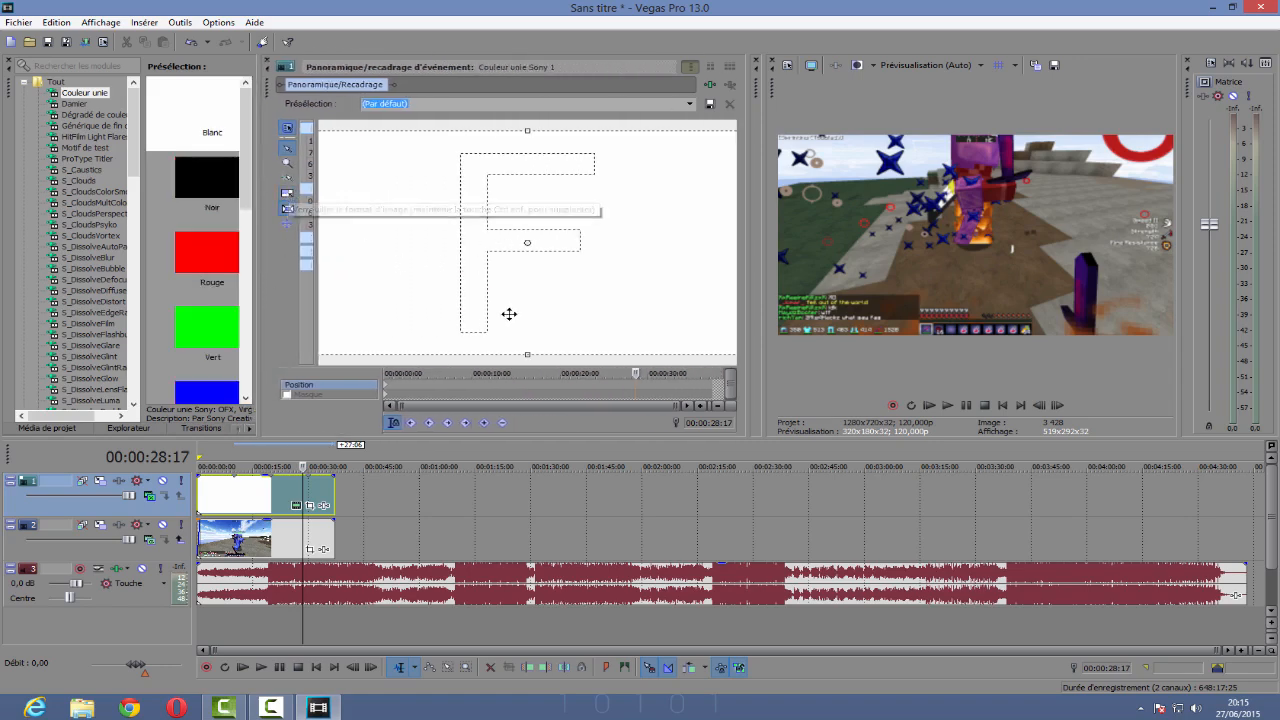
drag(523, 354, 528, 339)
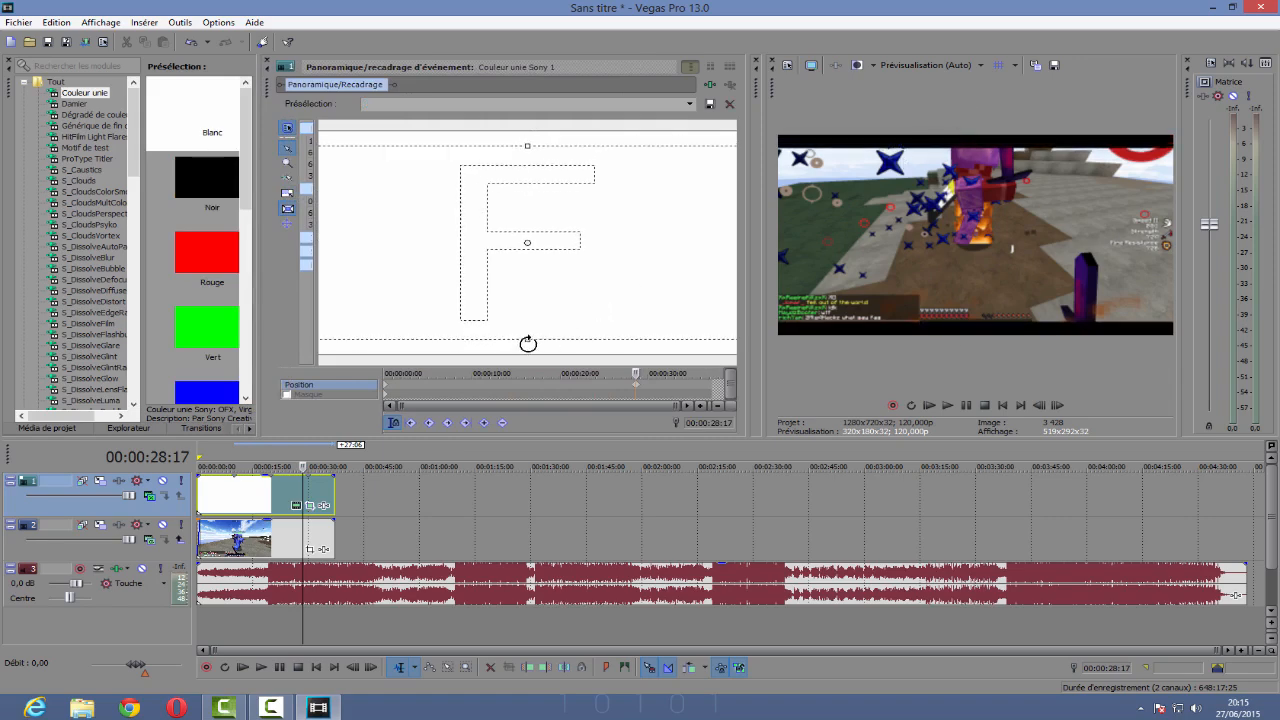
drag(528, 343, 533, 336)
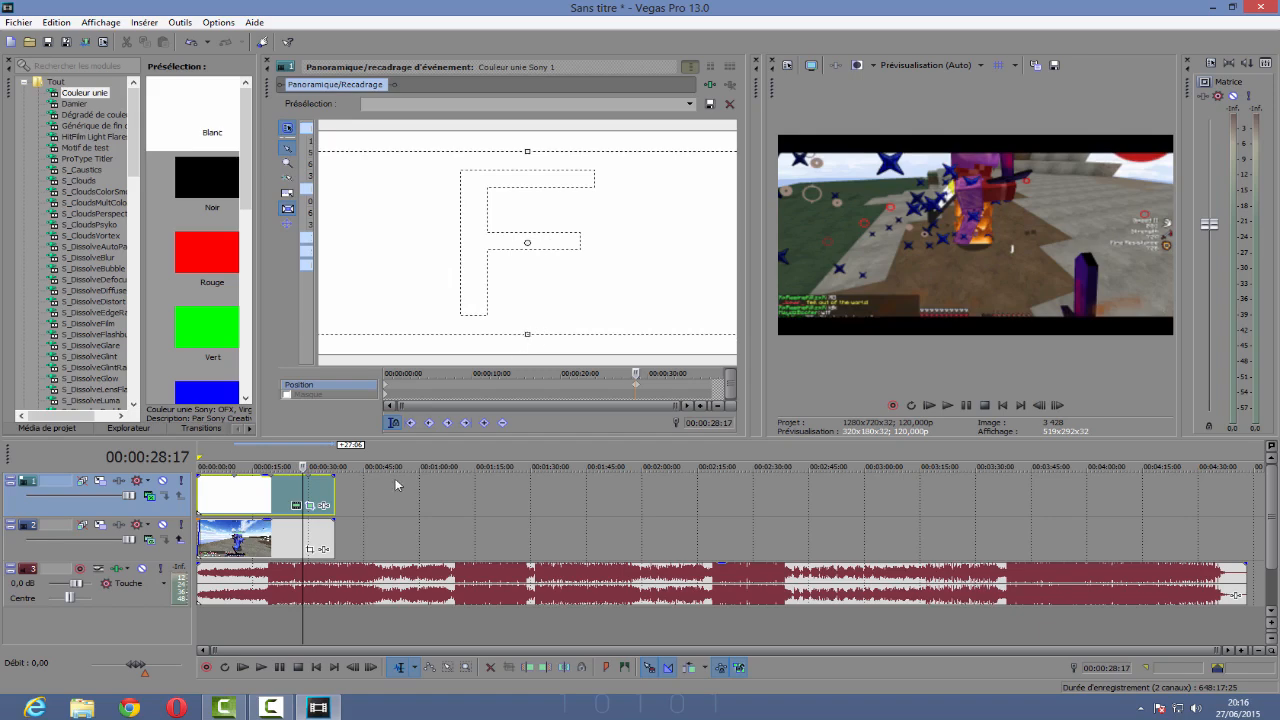
right_click(634, 391)
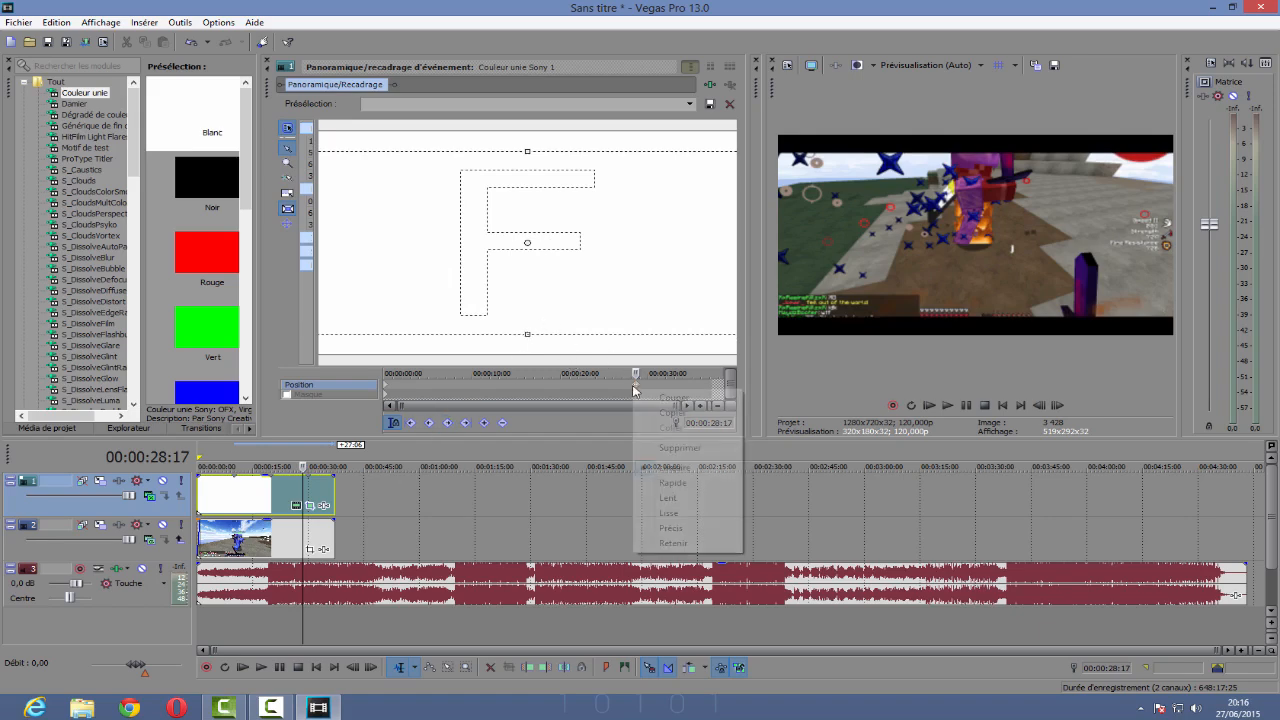
click(670, 448)
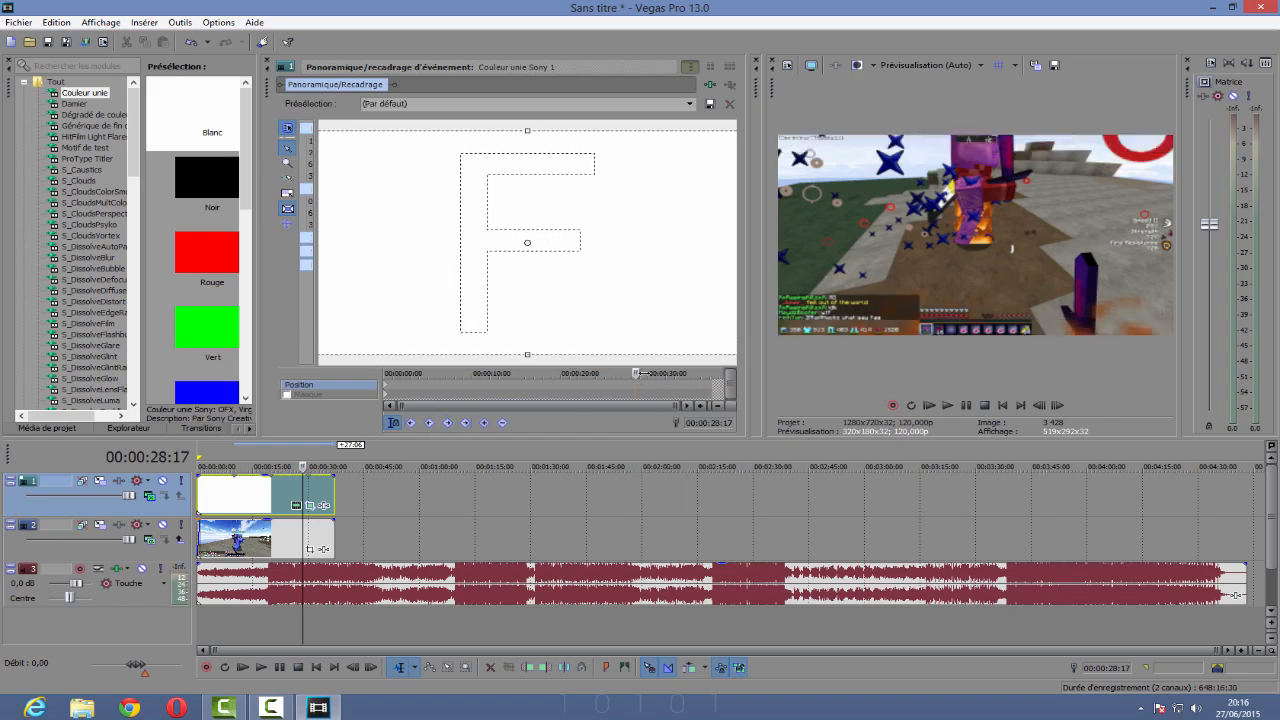
Step: Reduce the height of the white event's crop frame at 00:00:00:00 to create letterbox bars, and briefly preview the video
drag(642, 373, 149, 386)
drag(528, 357, 527, 337)
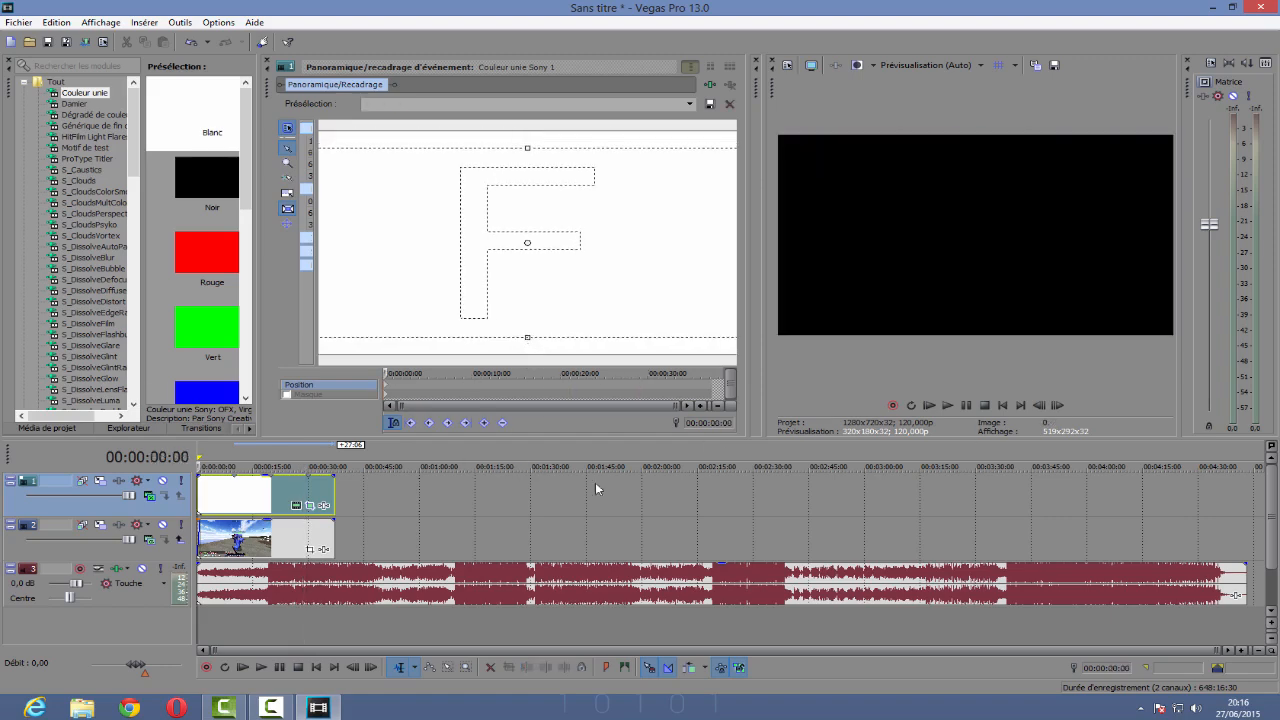
click(947, 405)
click(967, 405)
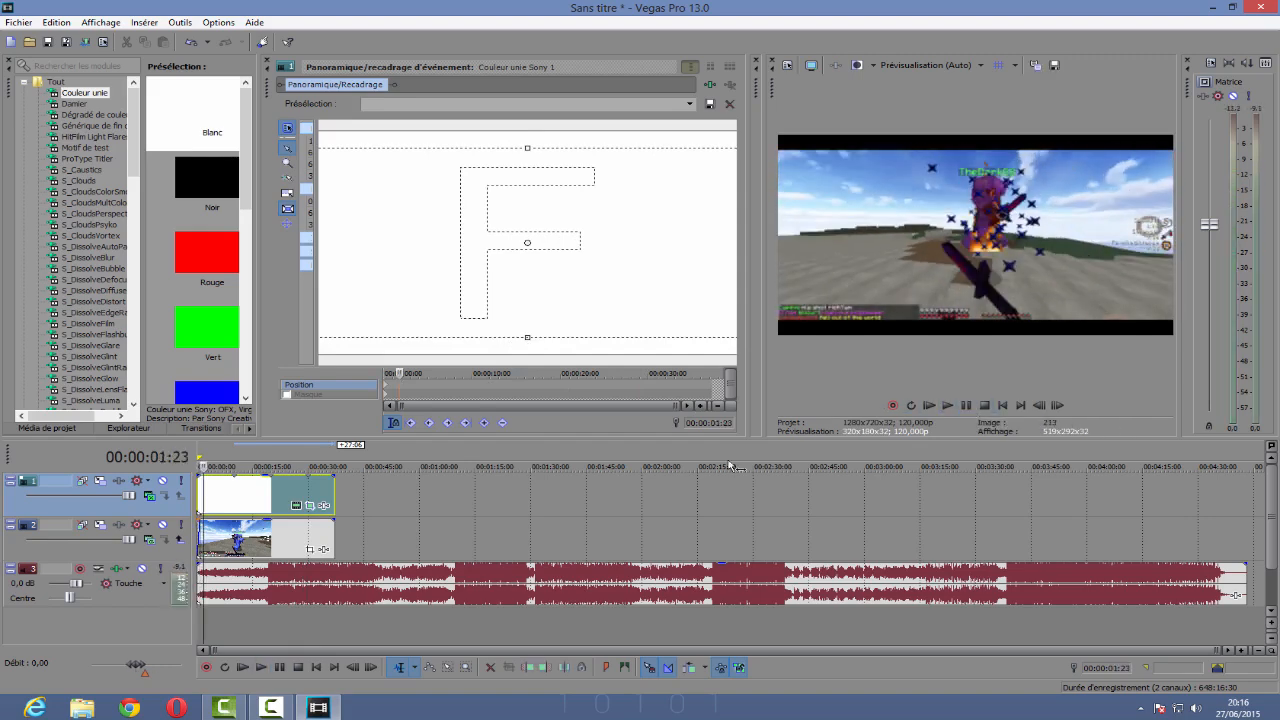
Step: Scrub and play the music between about 00:01:01 and 00:01:09 to locate the passage where it should start
drag(208, 467, 499, 561)
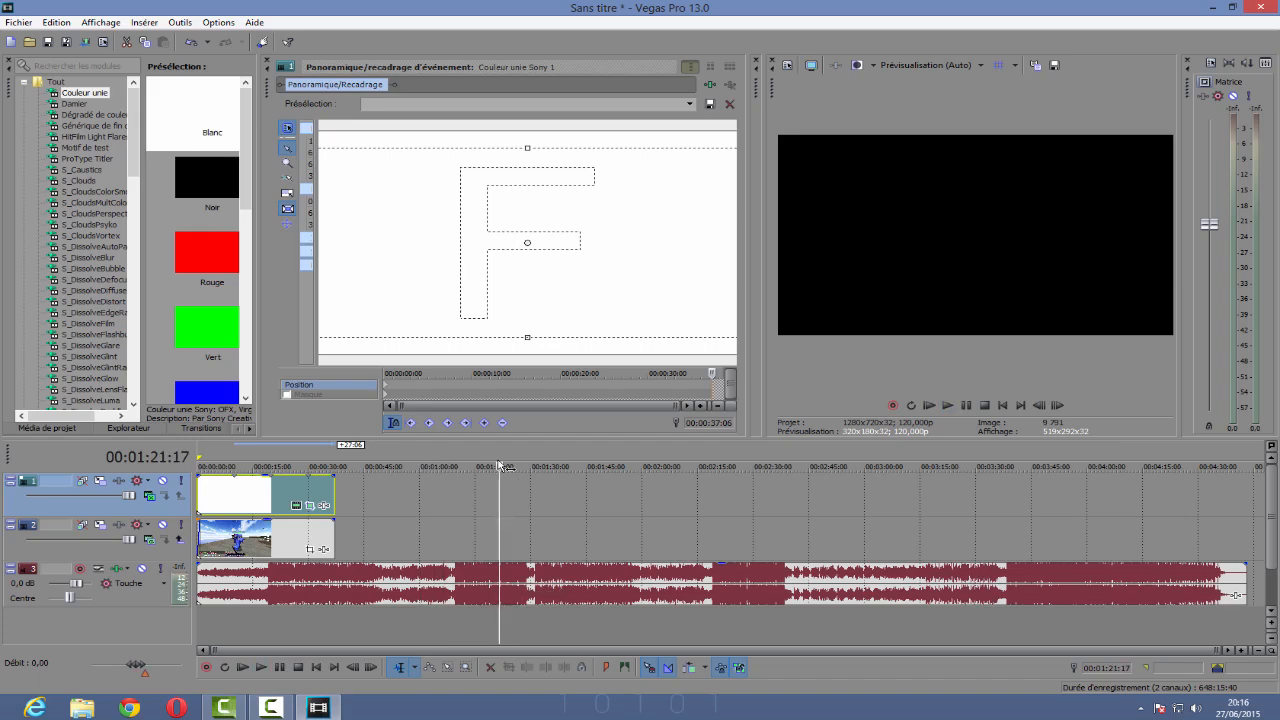
drag(499, 467, 457, 536)
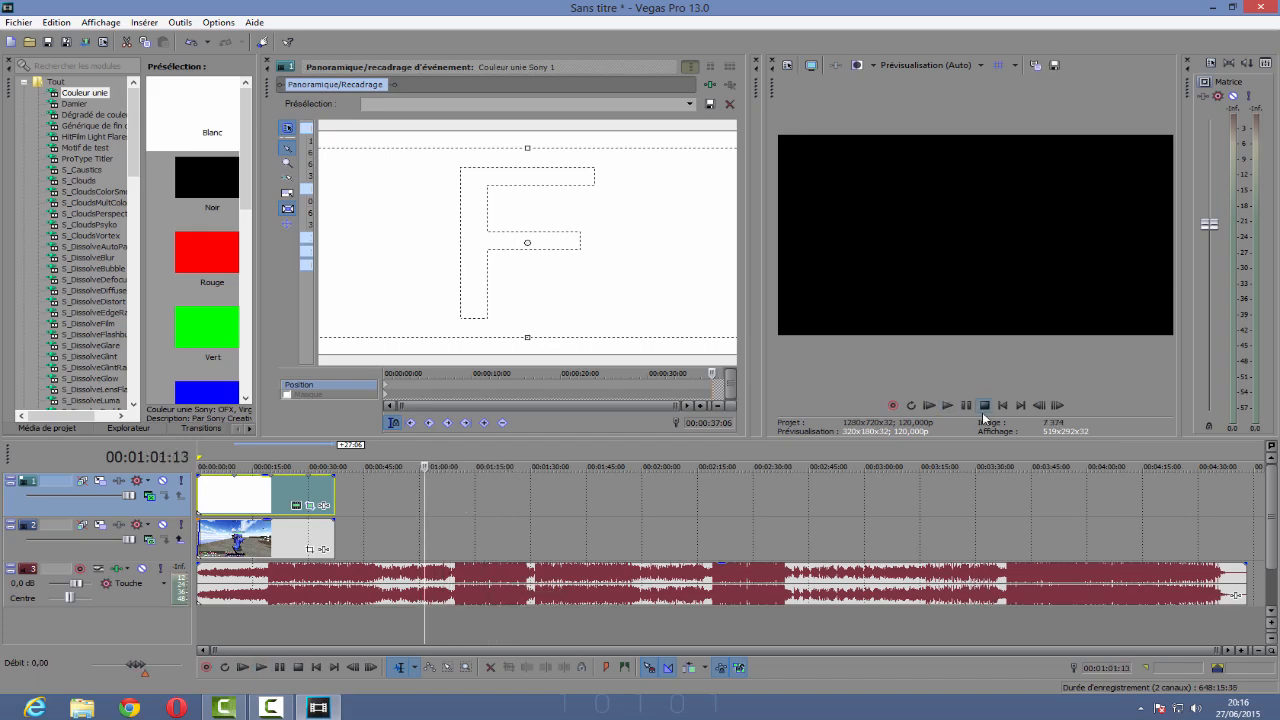
click(948, 405)
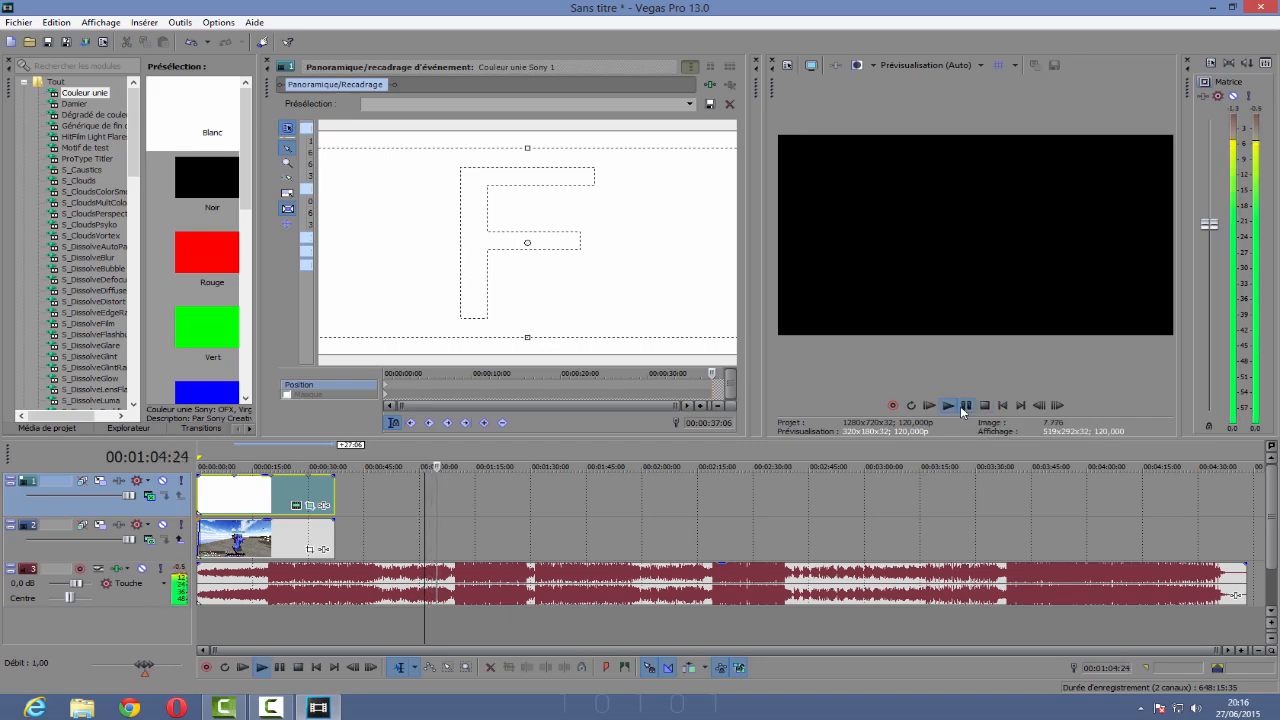
click(546, 600)
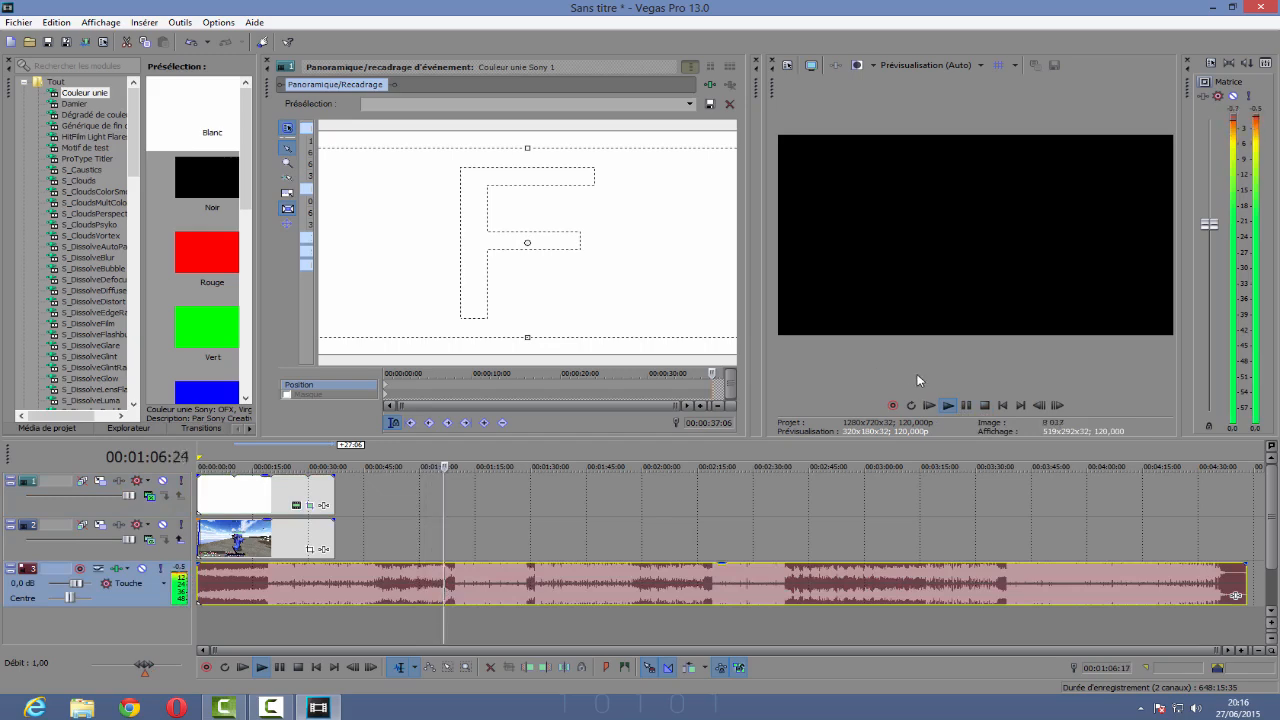
click(968, 407)
scroll(520, 548, up, 5)
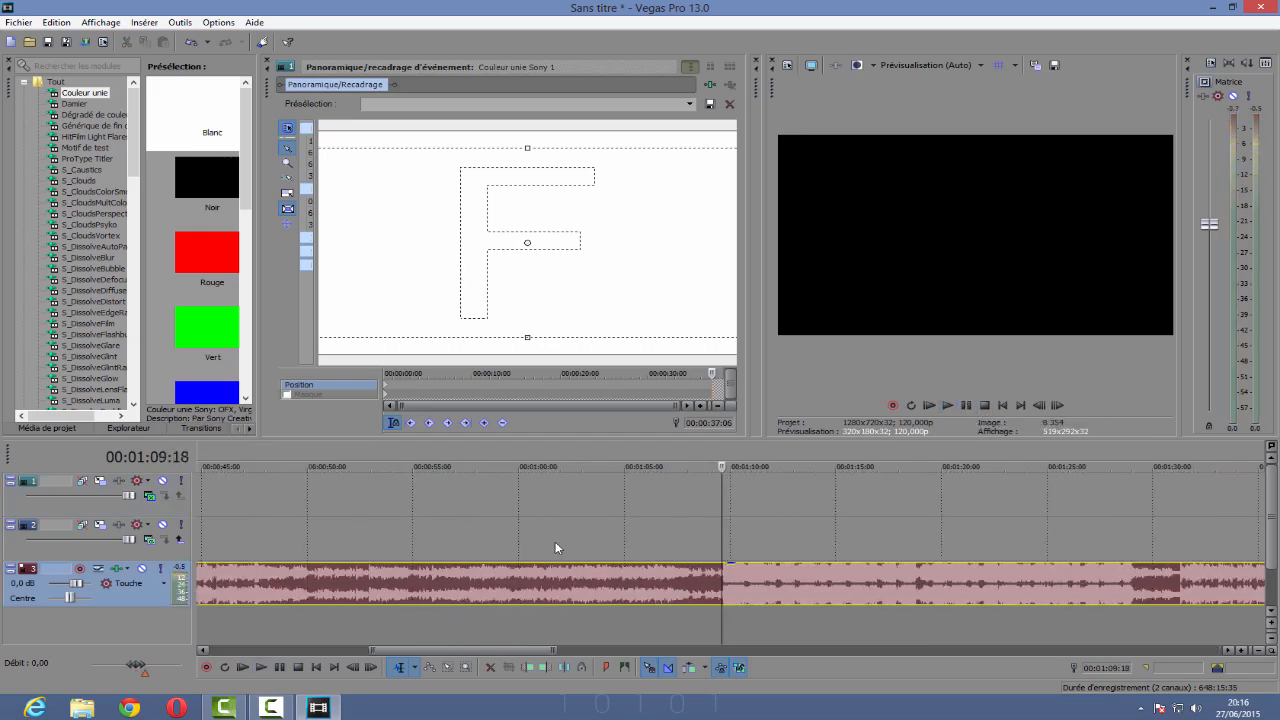
scroll(600, 535, up, 3)
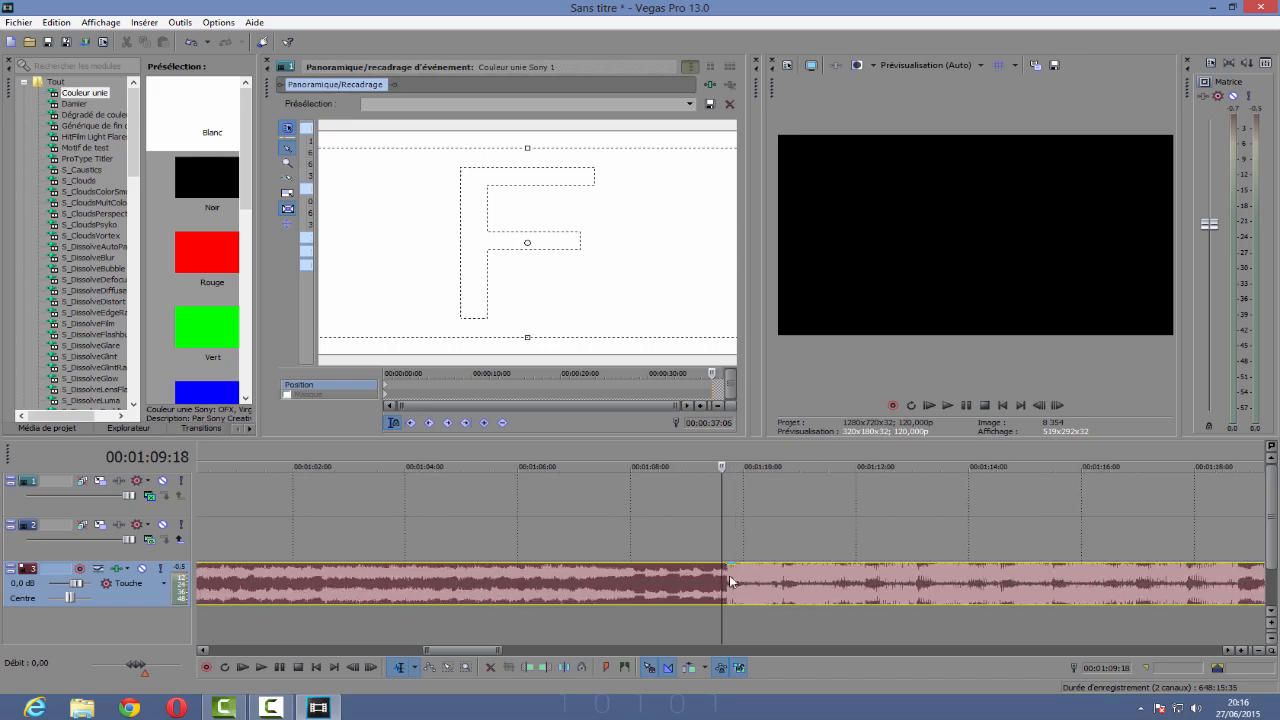
click(613, 498)
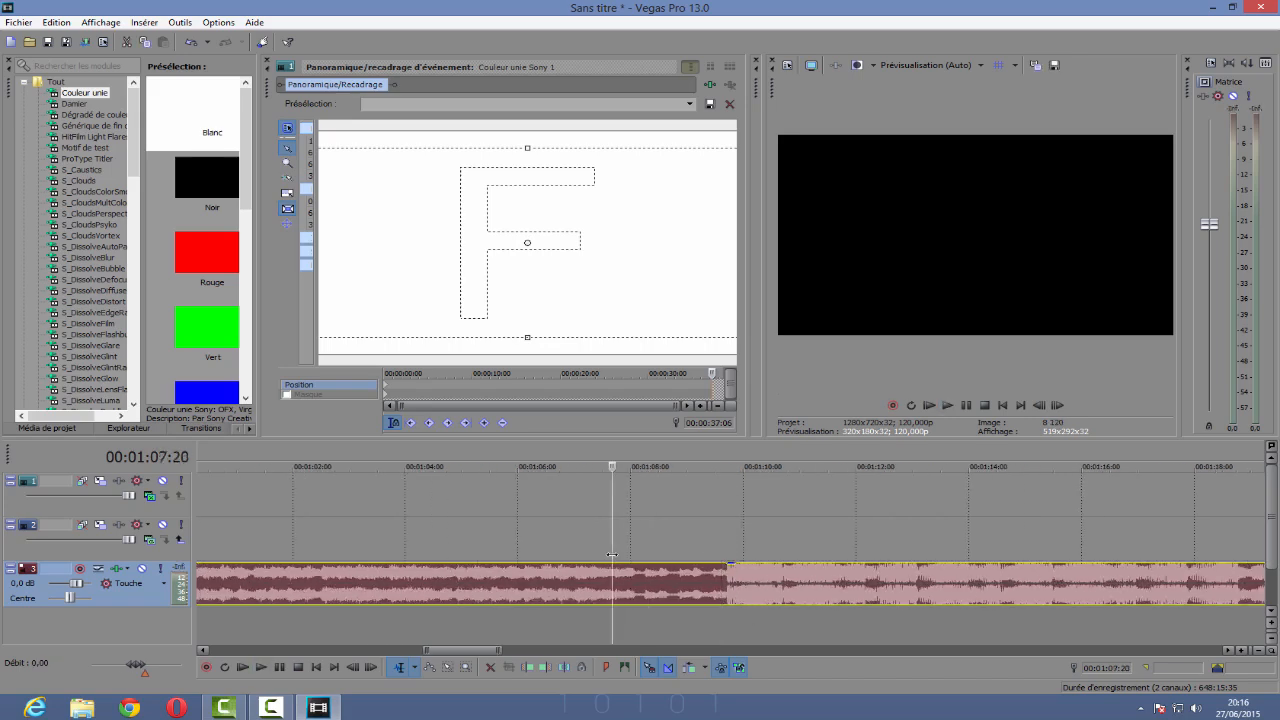
click(968, 405)
click(968, 405)
drag(641, 534, 554, 534)
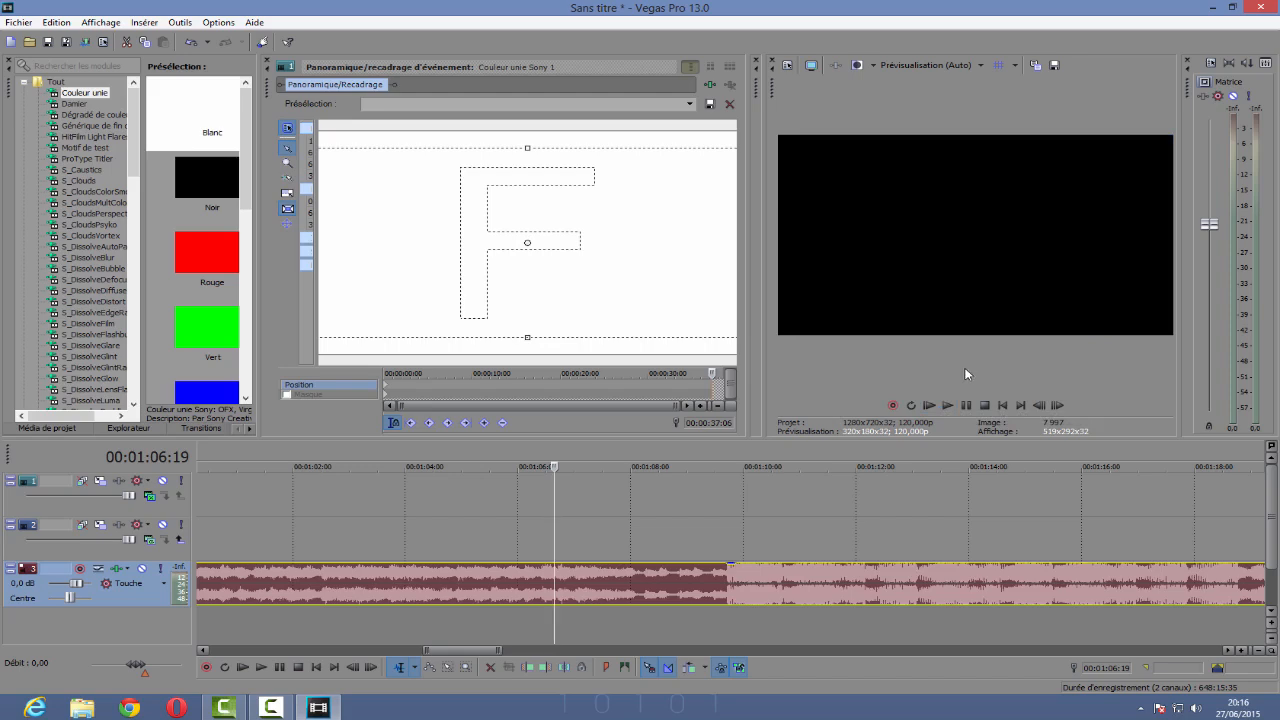
click(950, 404)
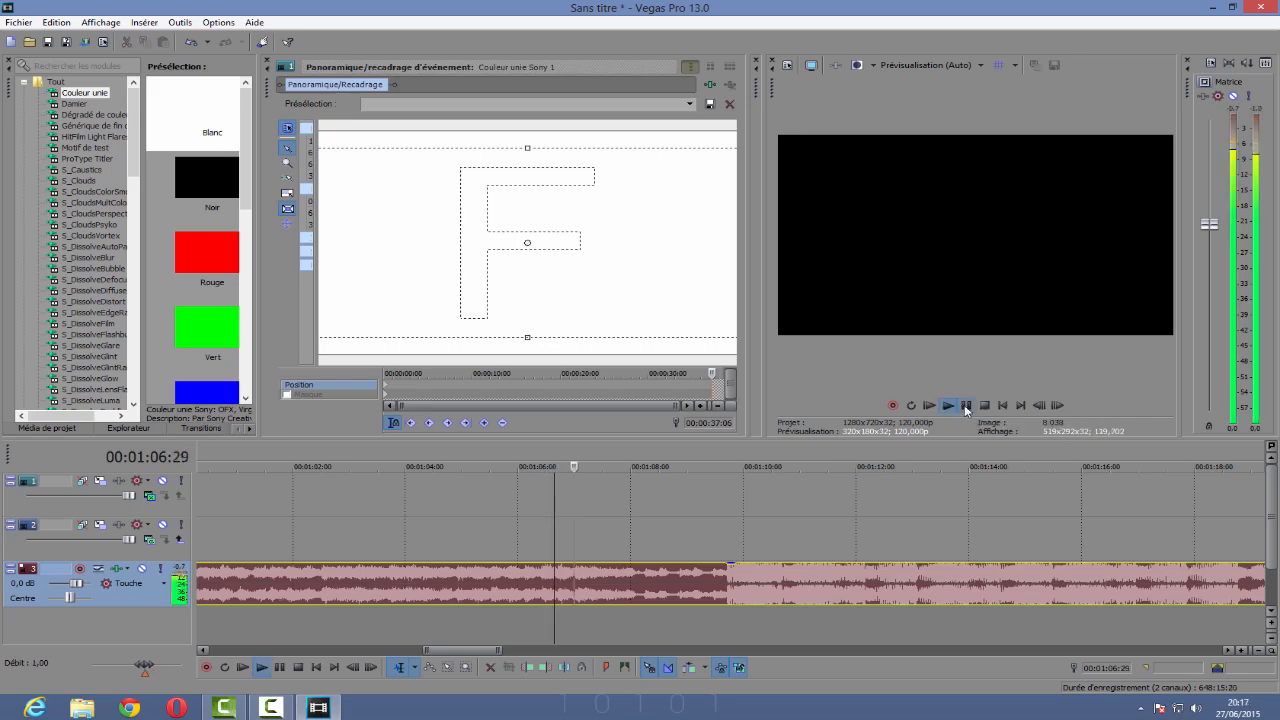
click(966, 405)
Step: Replay the music in short bursts from 00:01:07:13 and 00:01:07:05 to pinpoint the exact cut point
scroll(706, 510, up, 5)
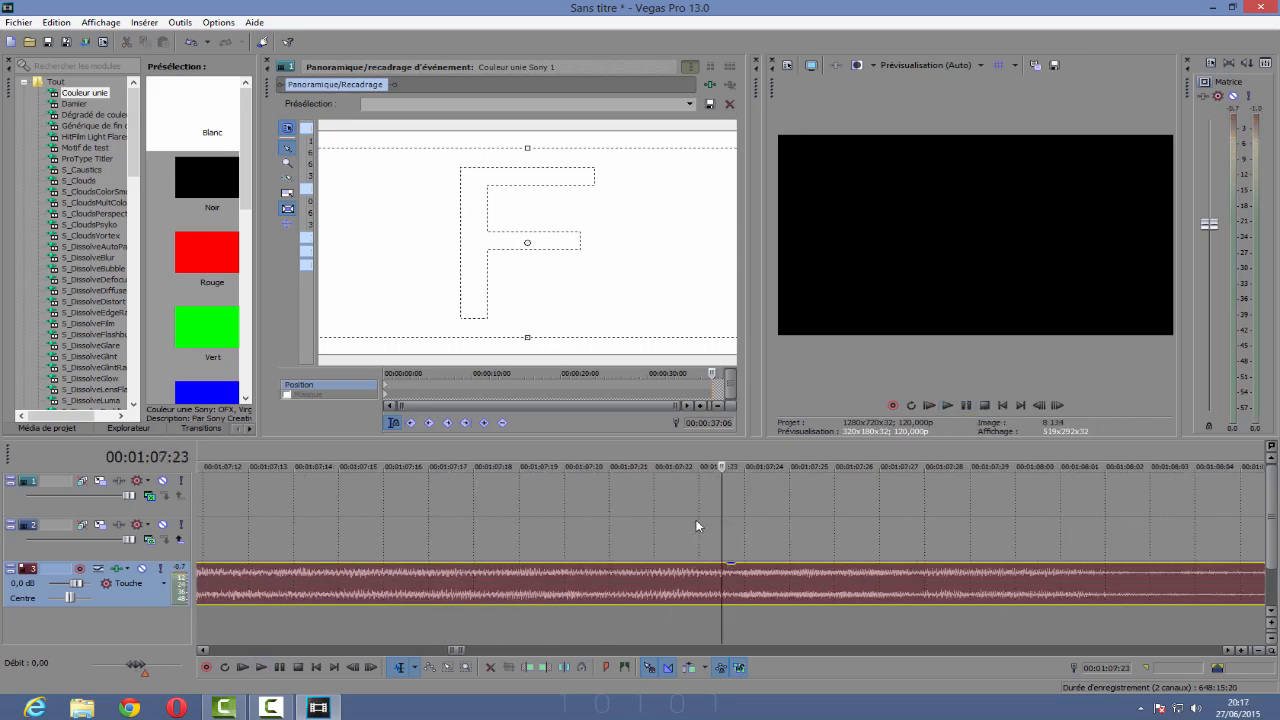
click(504, 466)
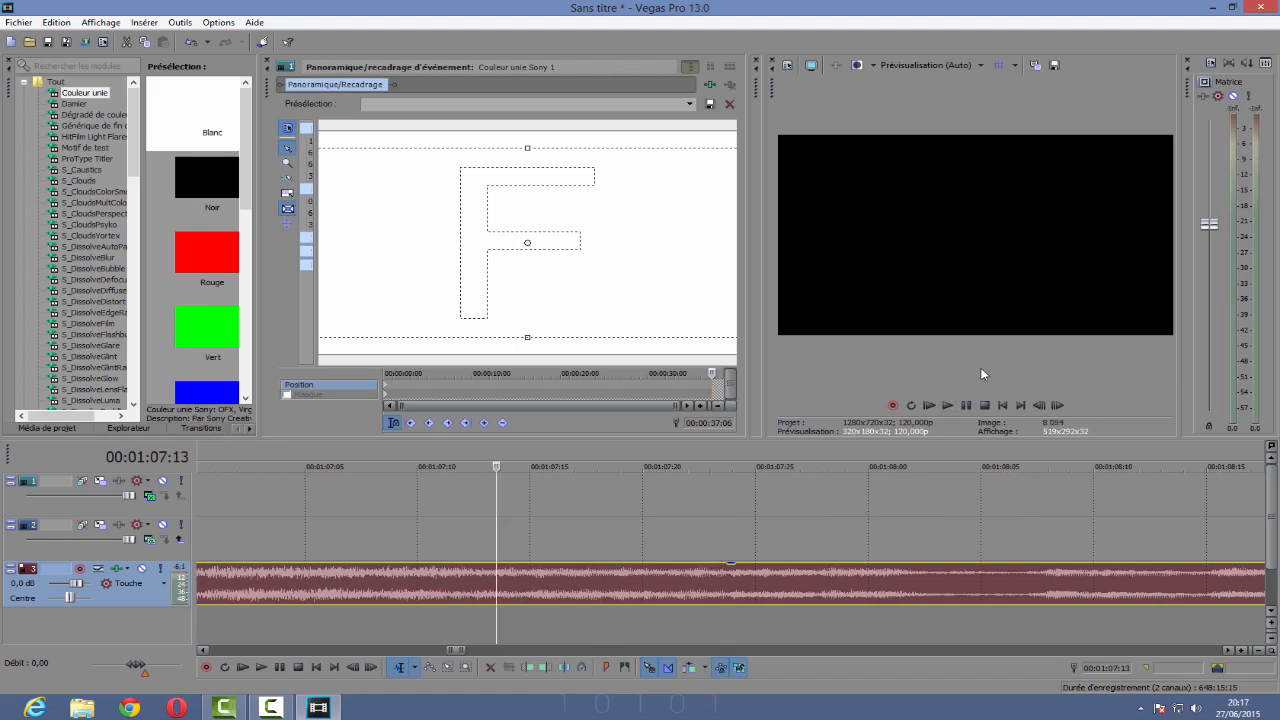
click(948, 405)
click(966, 406)
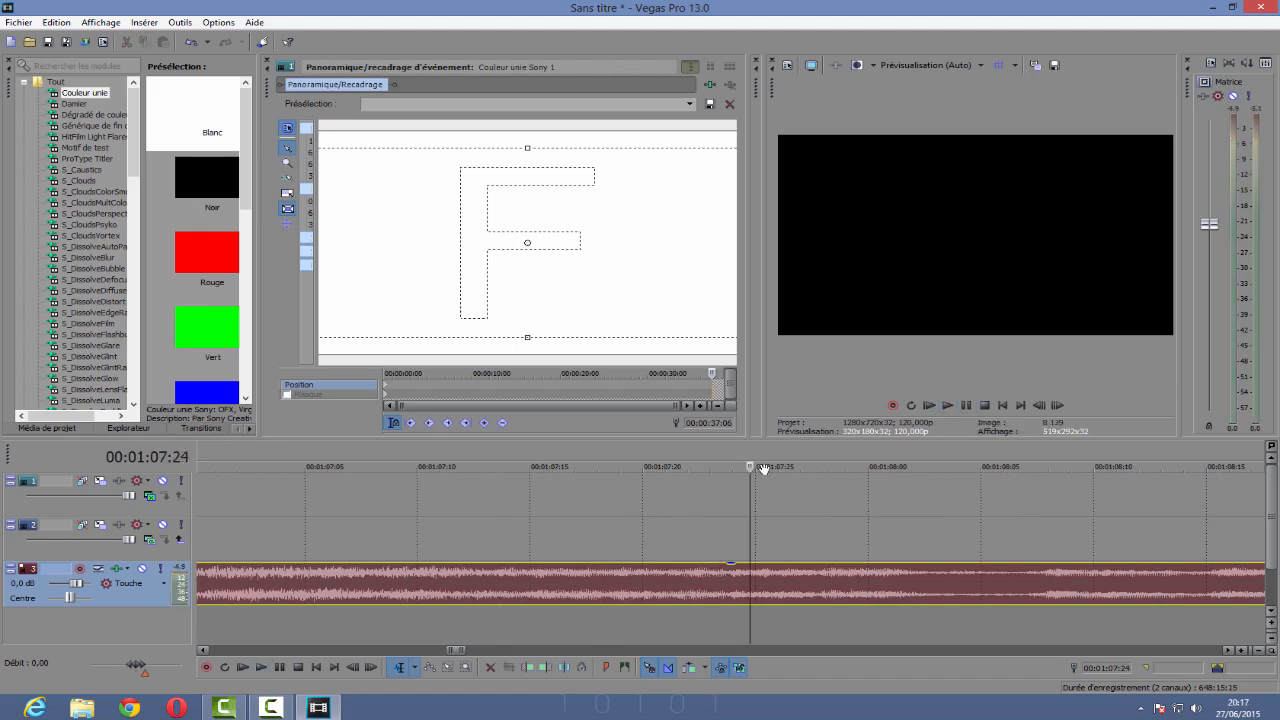
drag(760, 469, 316, 553)
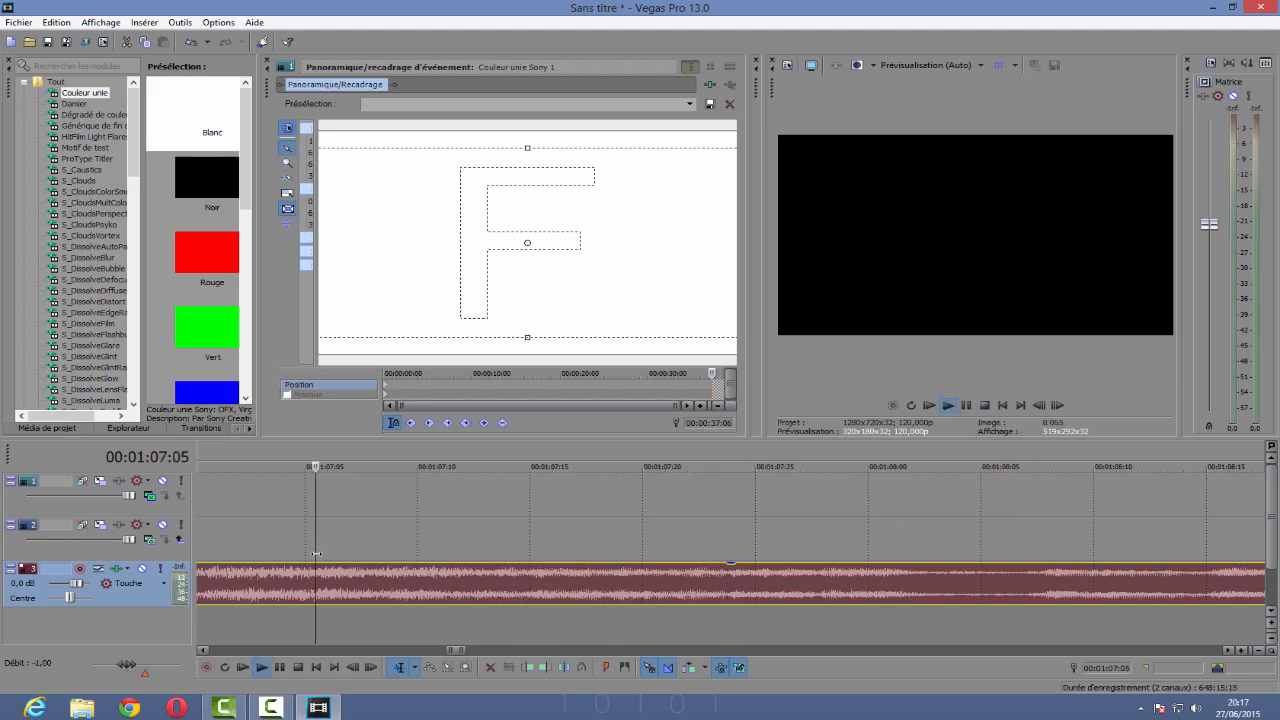
click(964, 405)
click(964, 405)
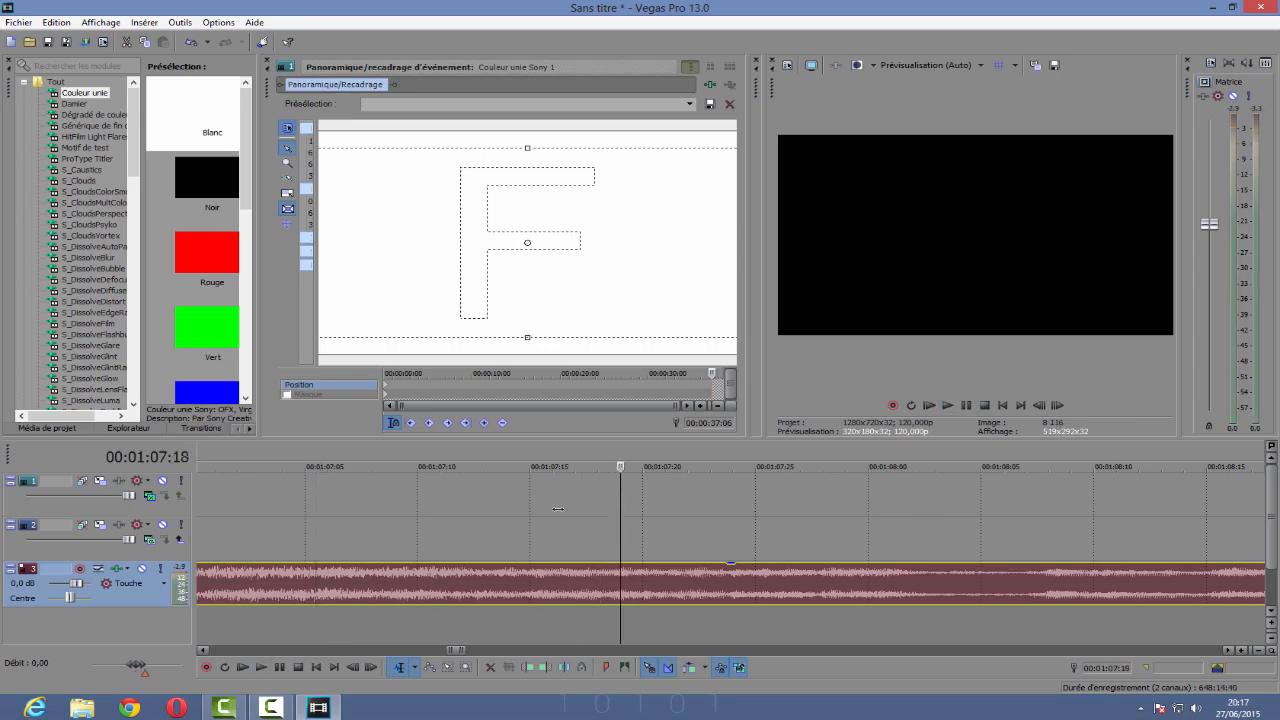
Step: Trim the music's beginning at a marker placed at 00:01:07:10, shift it to the timeline start, and remove the marker
drag(558, 509, 434, 561)
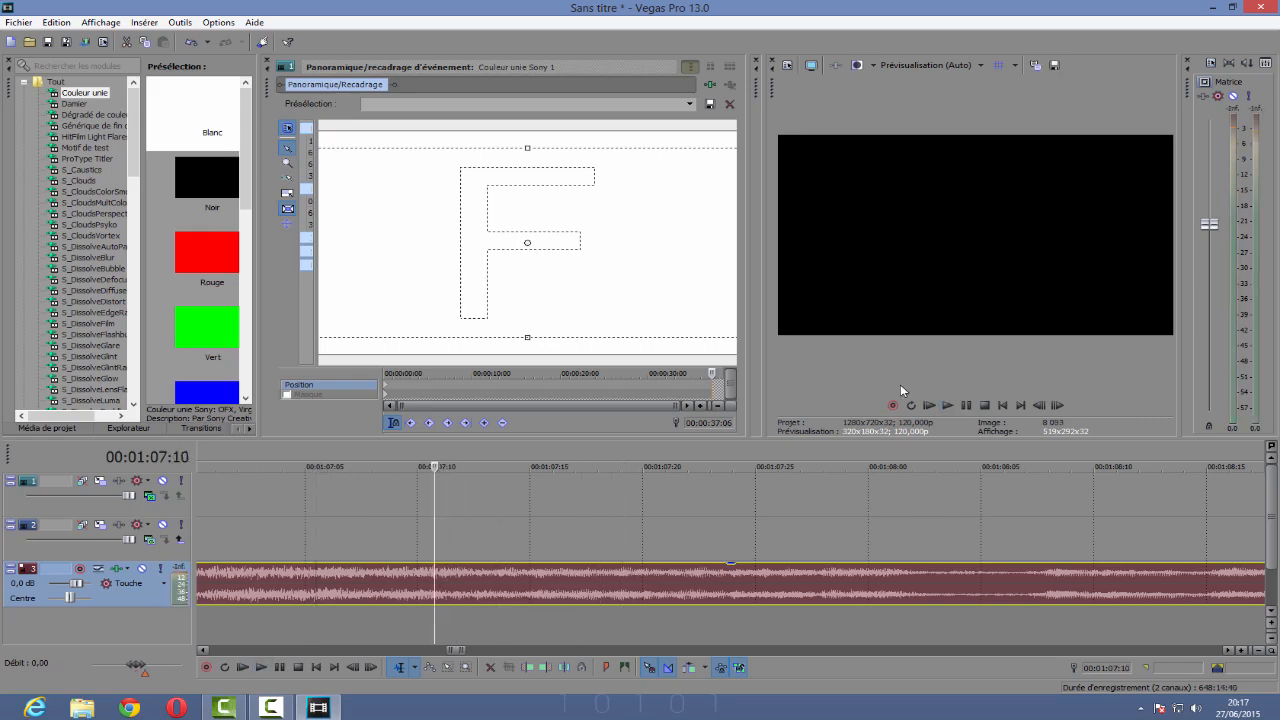
key(m)
right_click(449, 452)
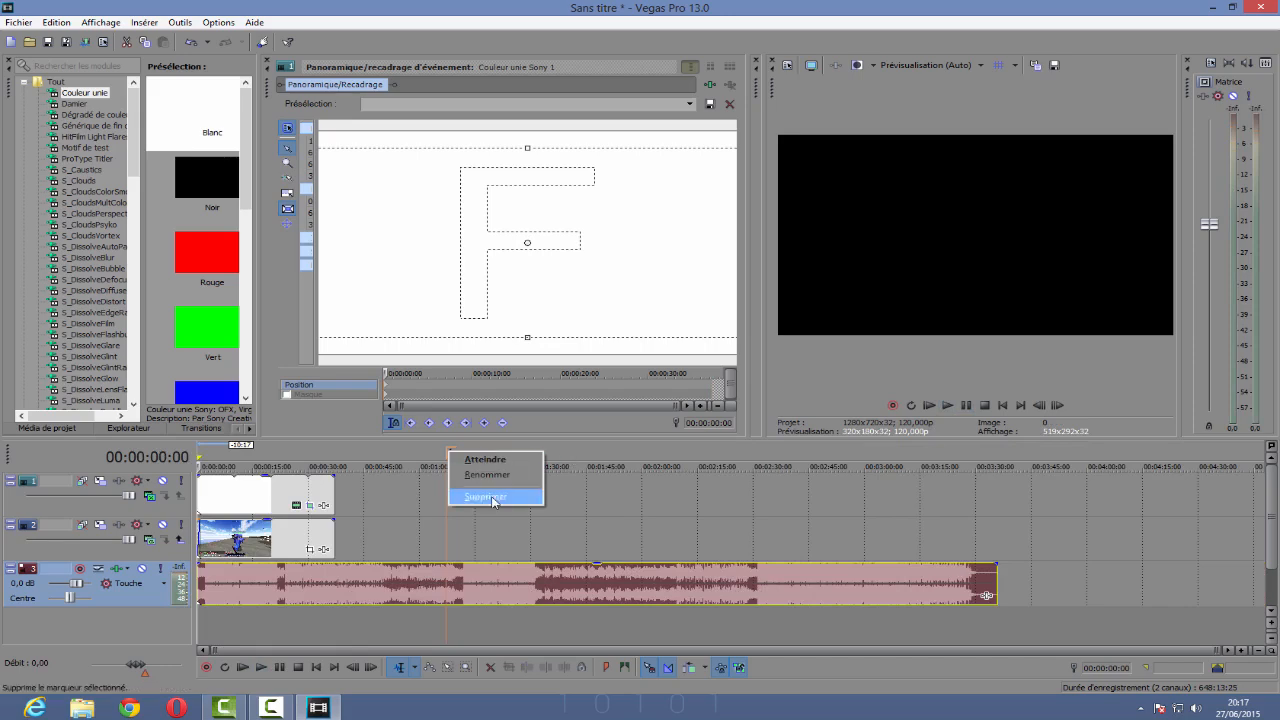
click(485, 496)
scroll(466, 515, up, 4)
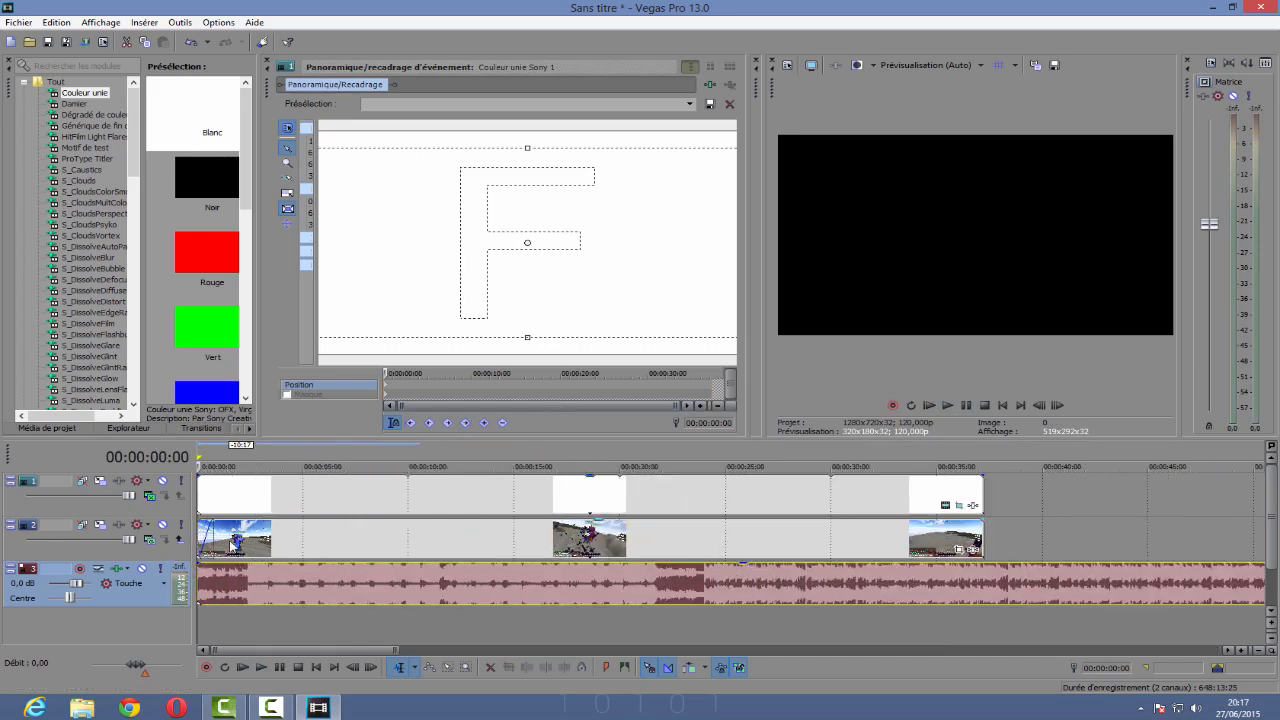
Step: Insert a Rapidité (velocity) envelope on the gameplay clip
right_click(230, 542)
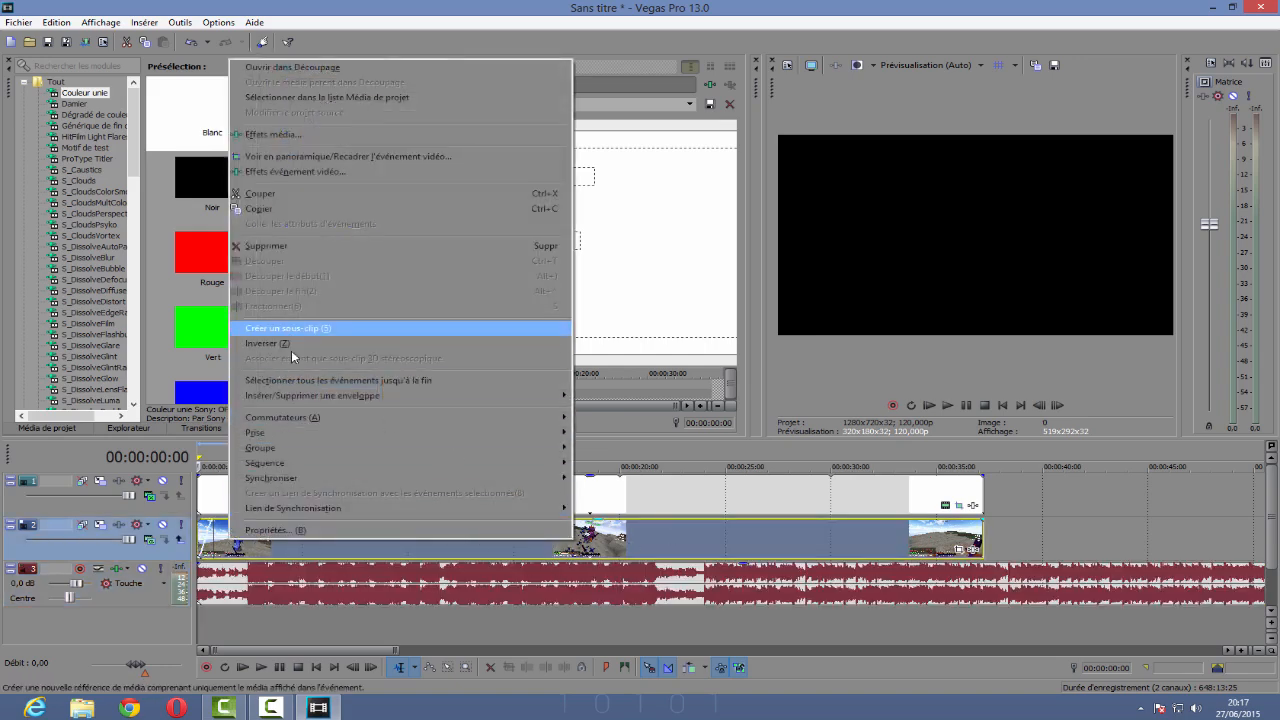
click(669, 534)
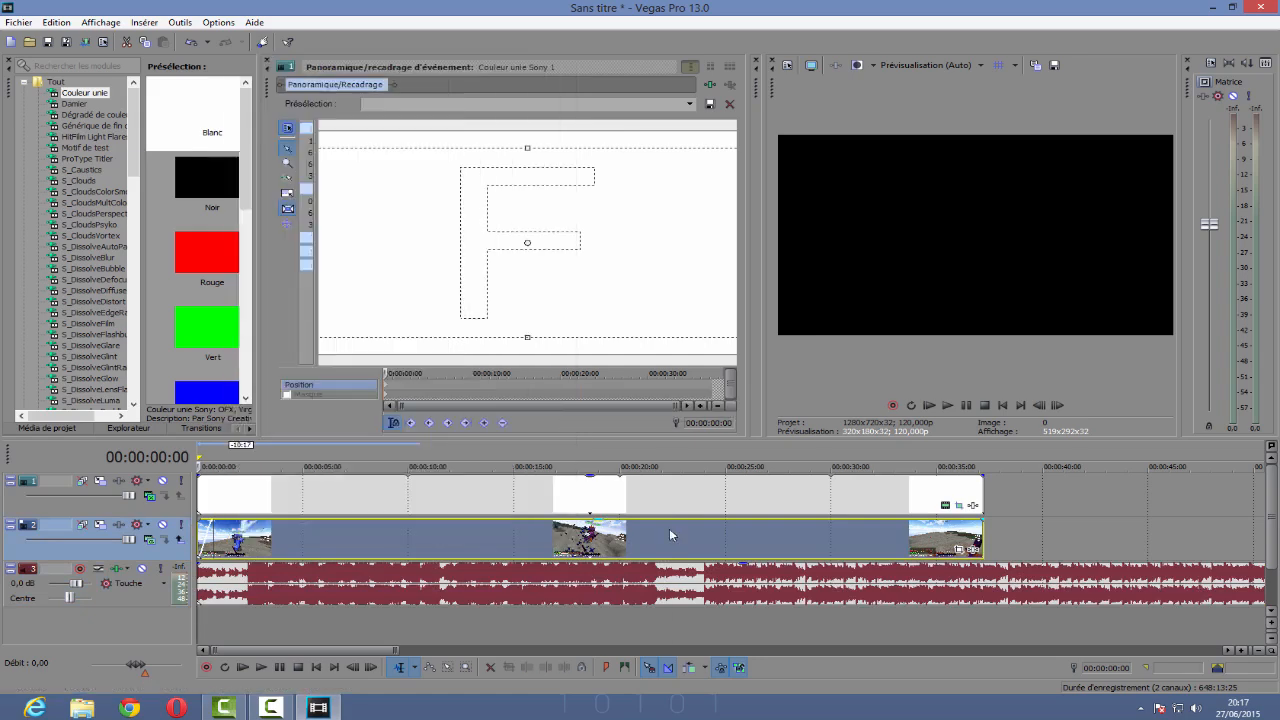
right_click(248, 538)
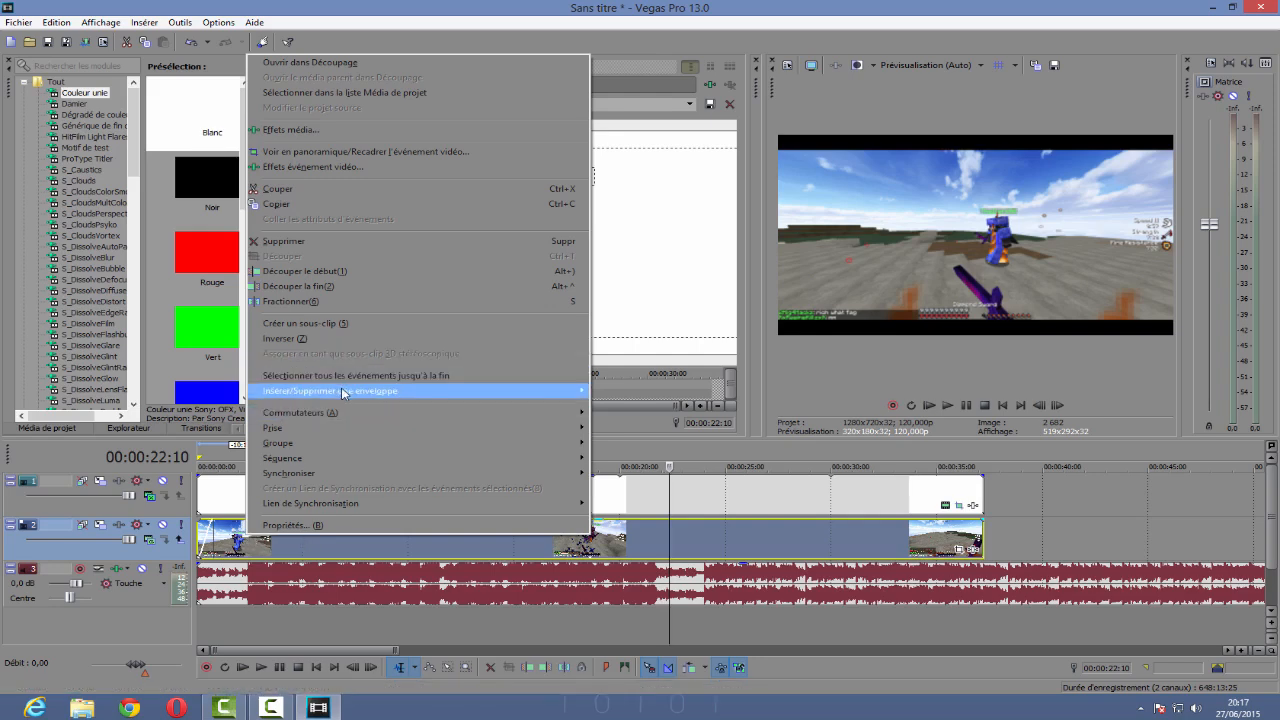
mouse_move(344, 392)
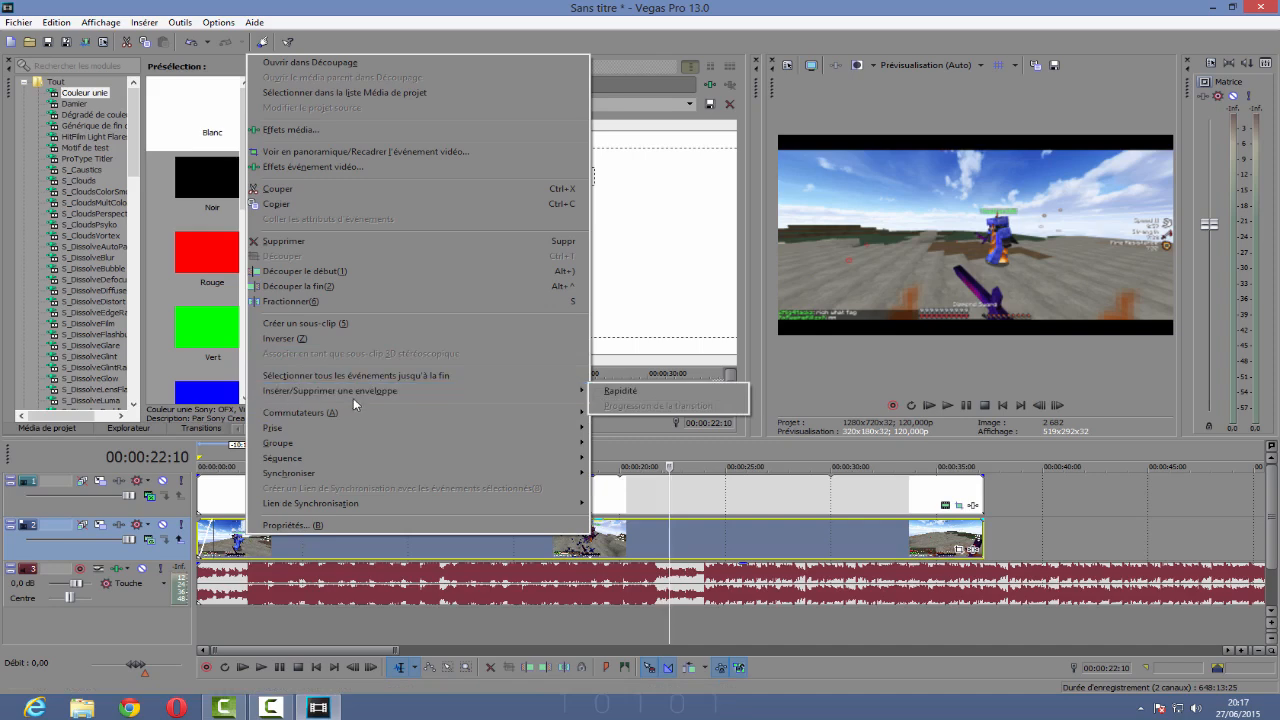
click(615, 391)
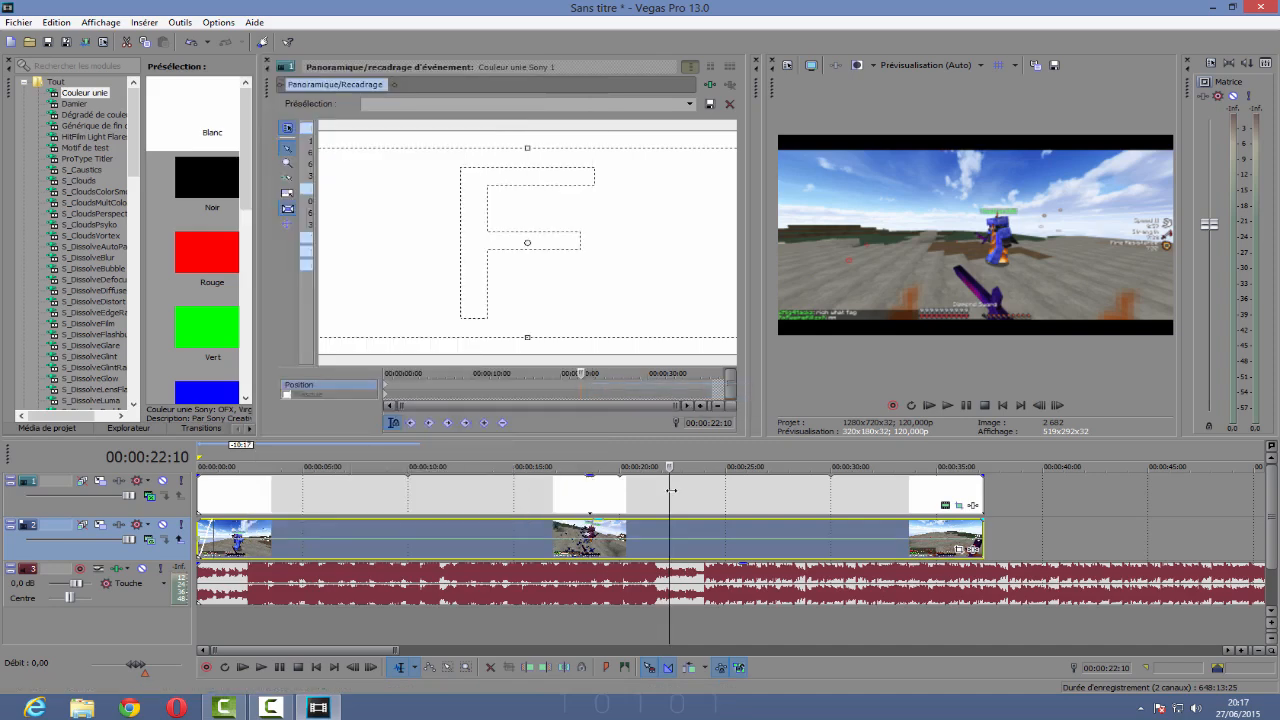
Step: Preview the opening from the start, then lower the gameplay clip's velocity envelope to about 52 %
key(Home)
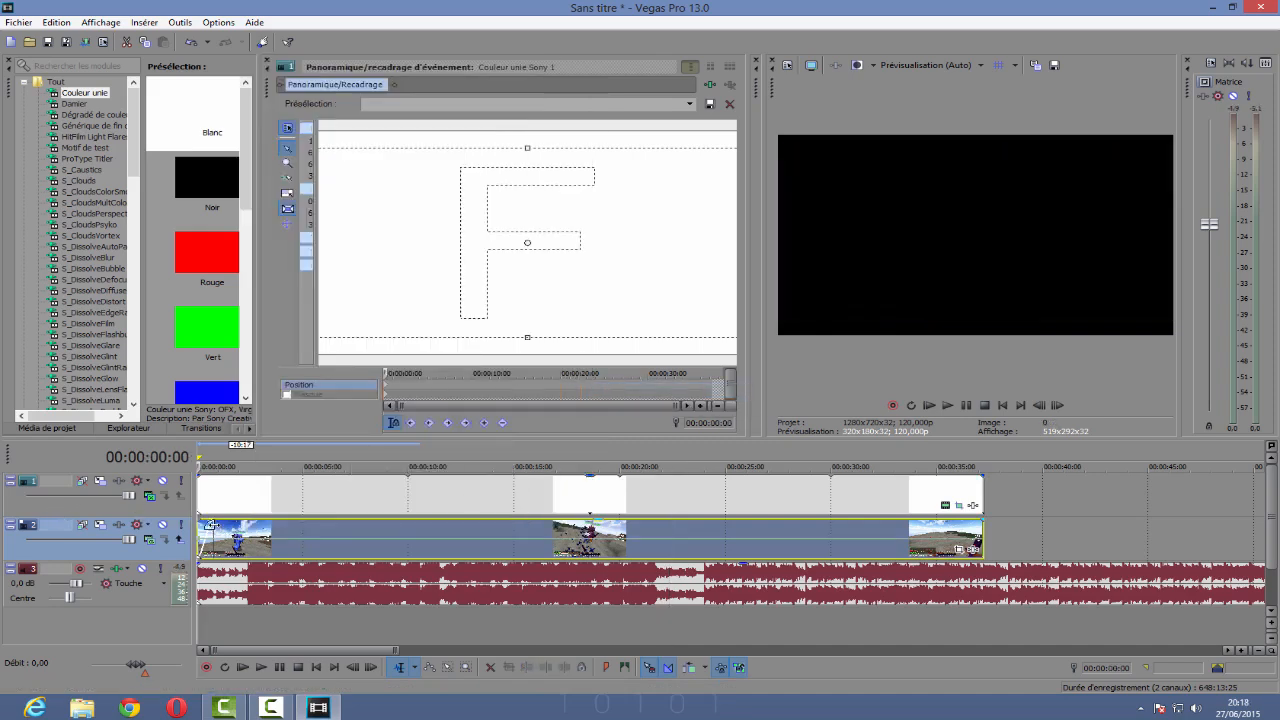
click(1057, 405)
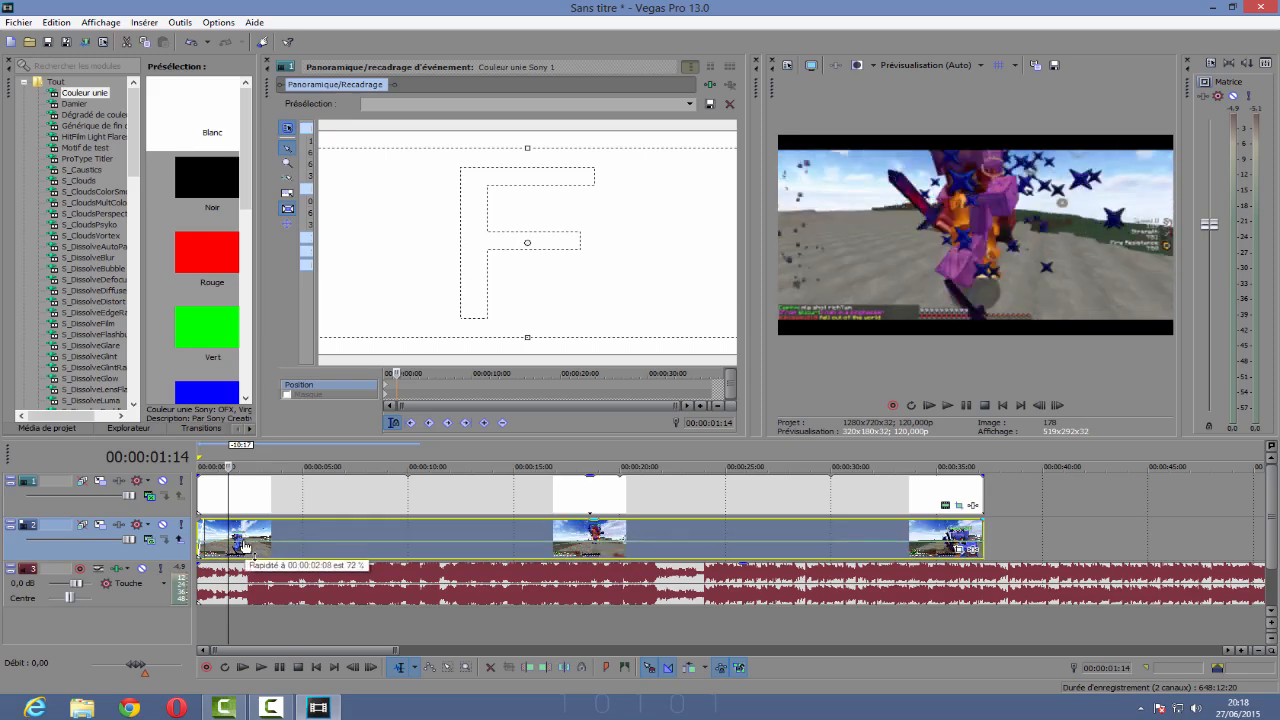
drag(243, 545, 251, 546)
drag(226, 468, 70, 526)
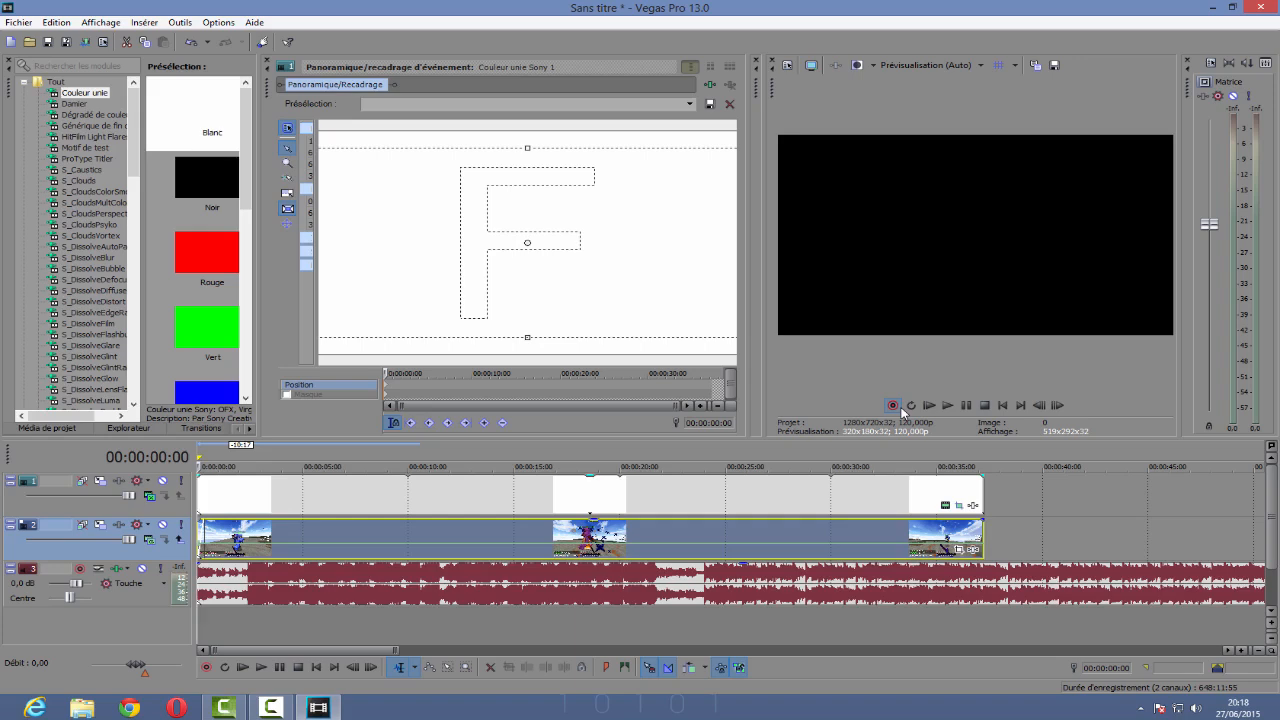
Step: Play the slowed clip with the music from the start and replay it from 00:00:02:09 to locate the drop
click(955, 409)
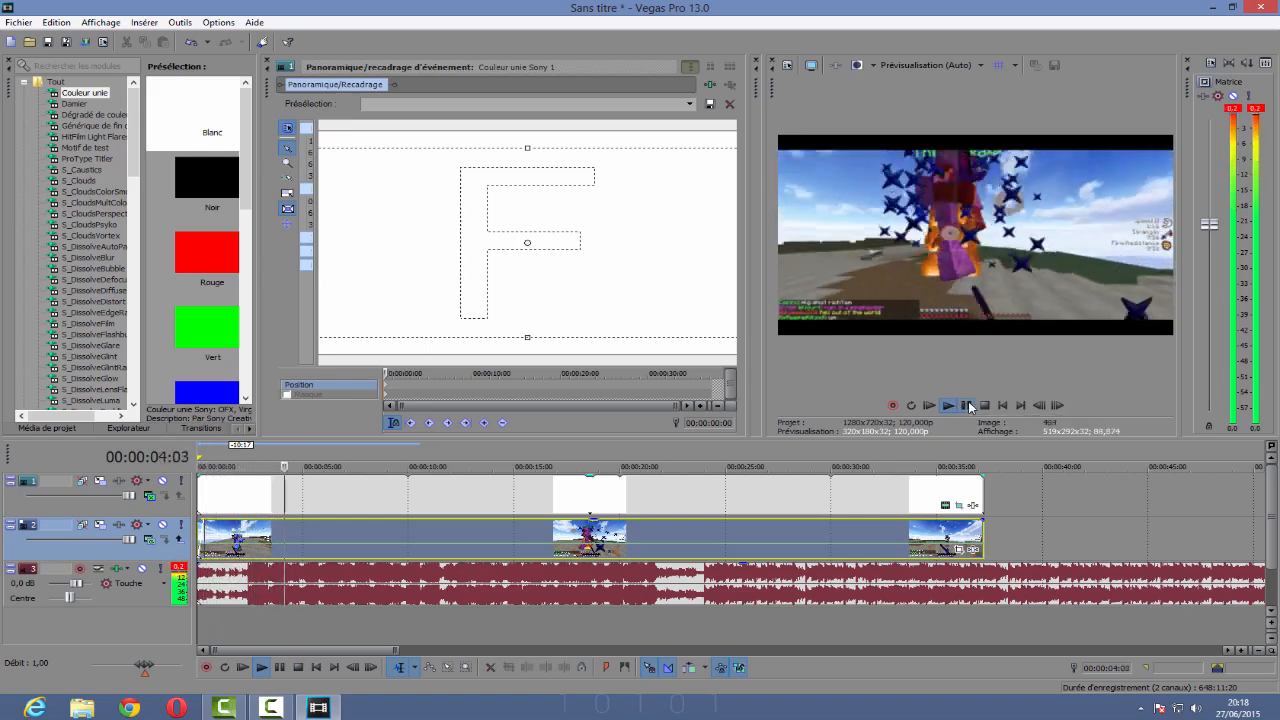
click(966, 405)
scroll(480, 543, up, 3)
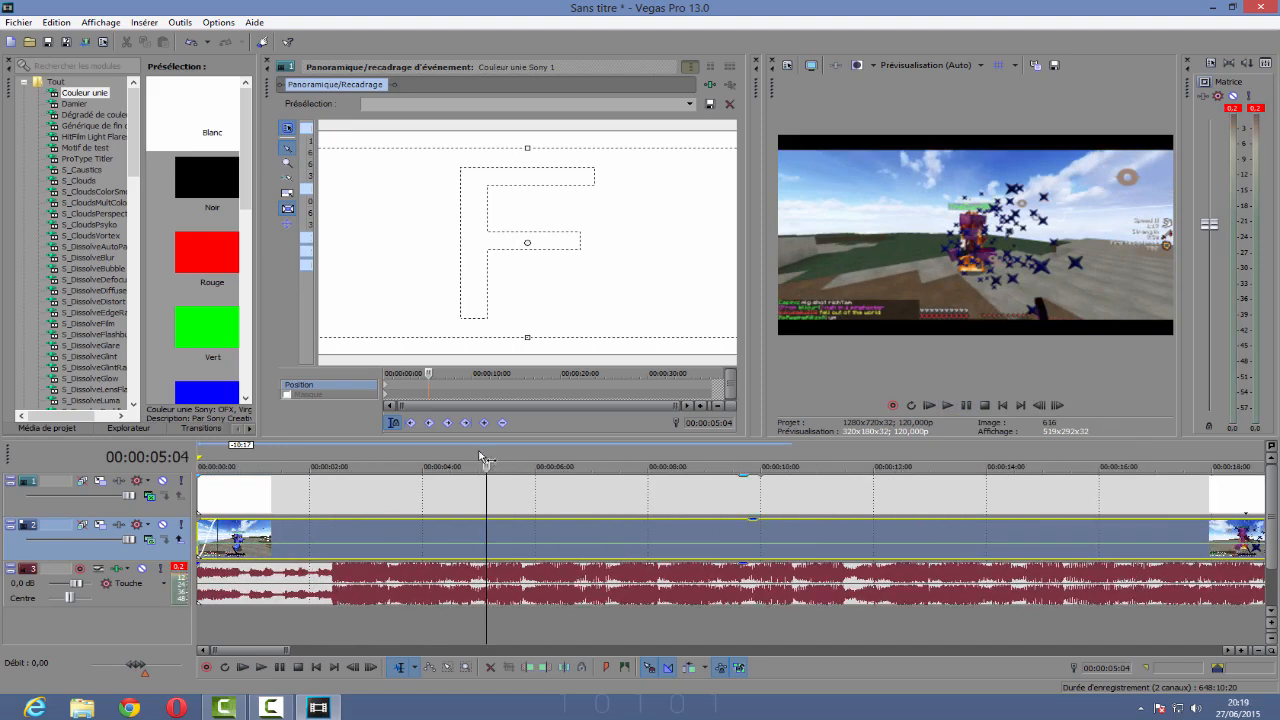
drag(487, 466, 326, 466)
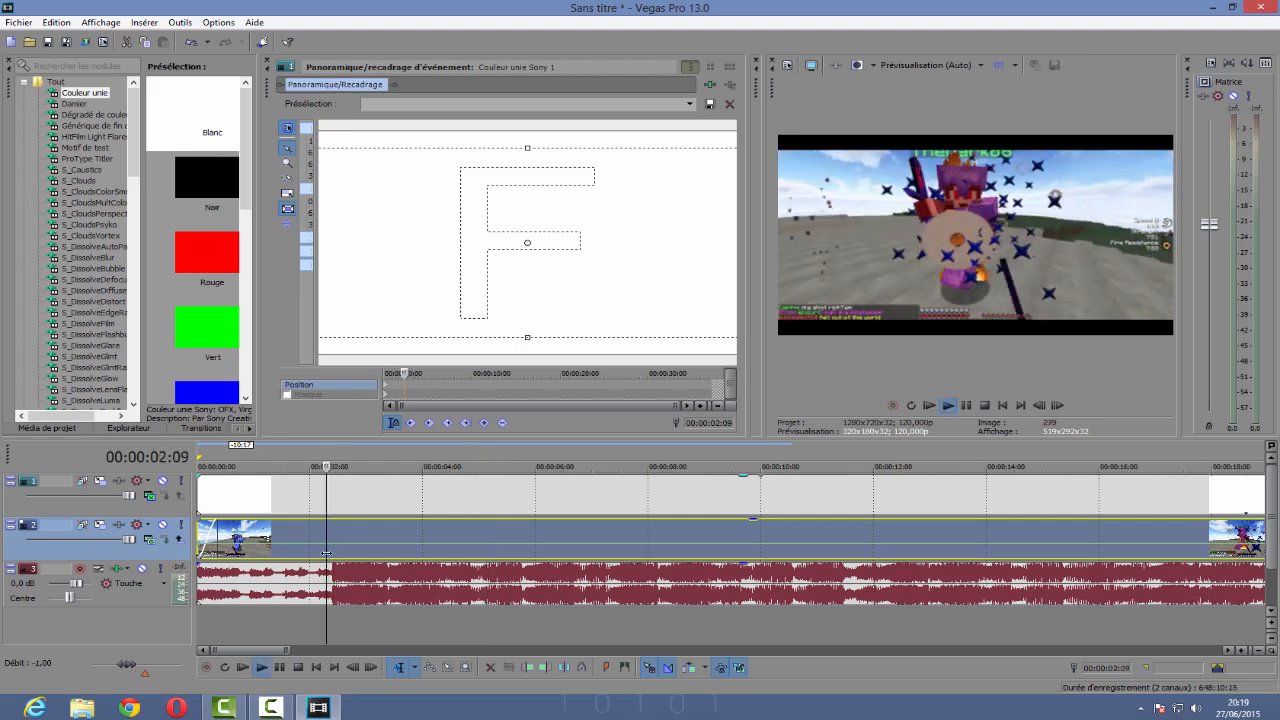
click(960, 405)
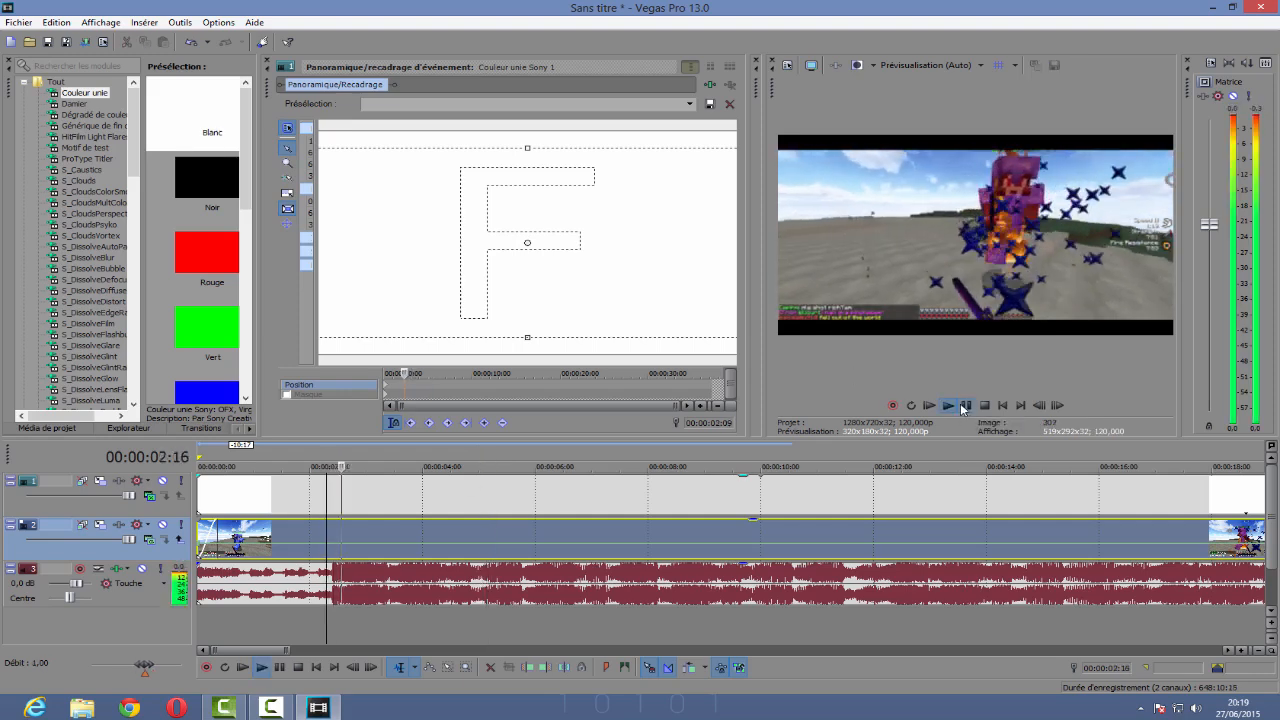
Step: Place a marker on the music's drop at 00:00:02:12
click(336, 574)
scroll(546, 529, up, 5)
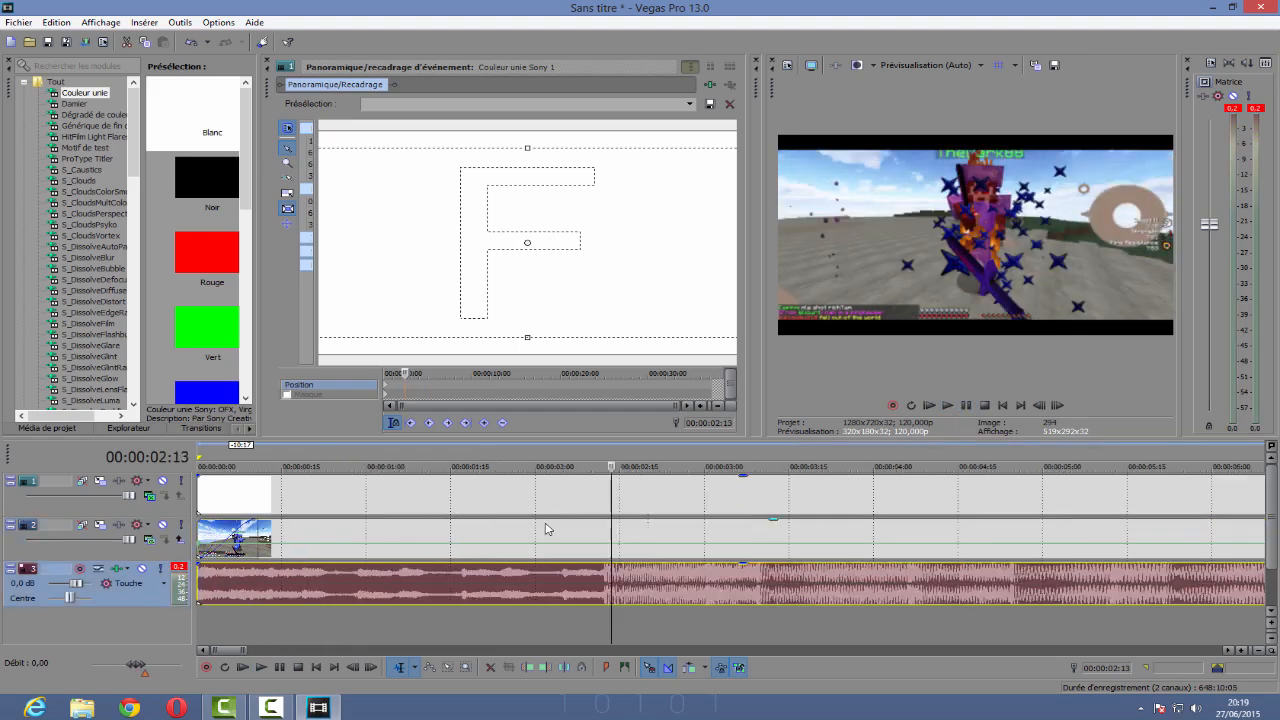
click(1038, 405)
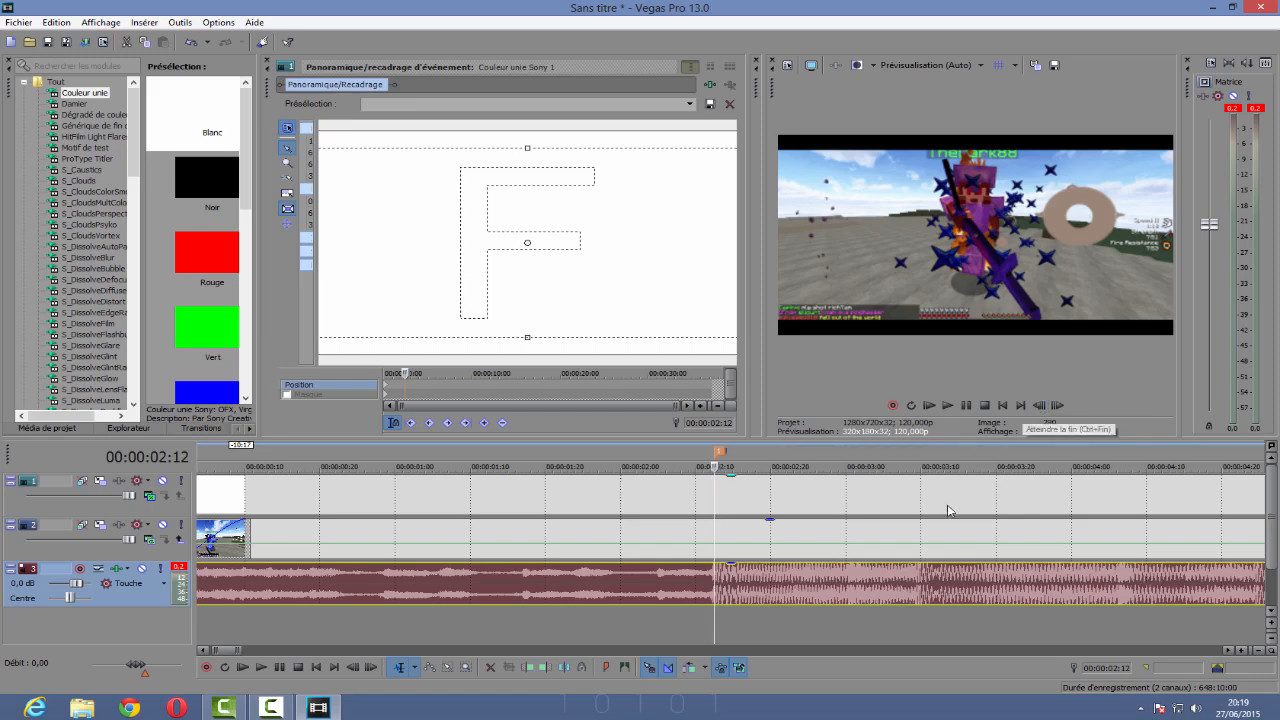
Step: Play the music past the drop to find the next beats and place a marker at 00:00:05:22
click(966, 406)
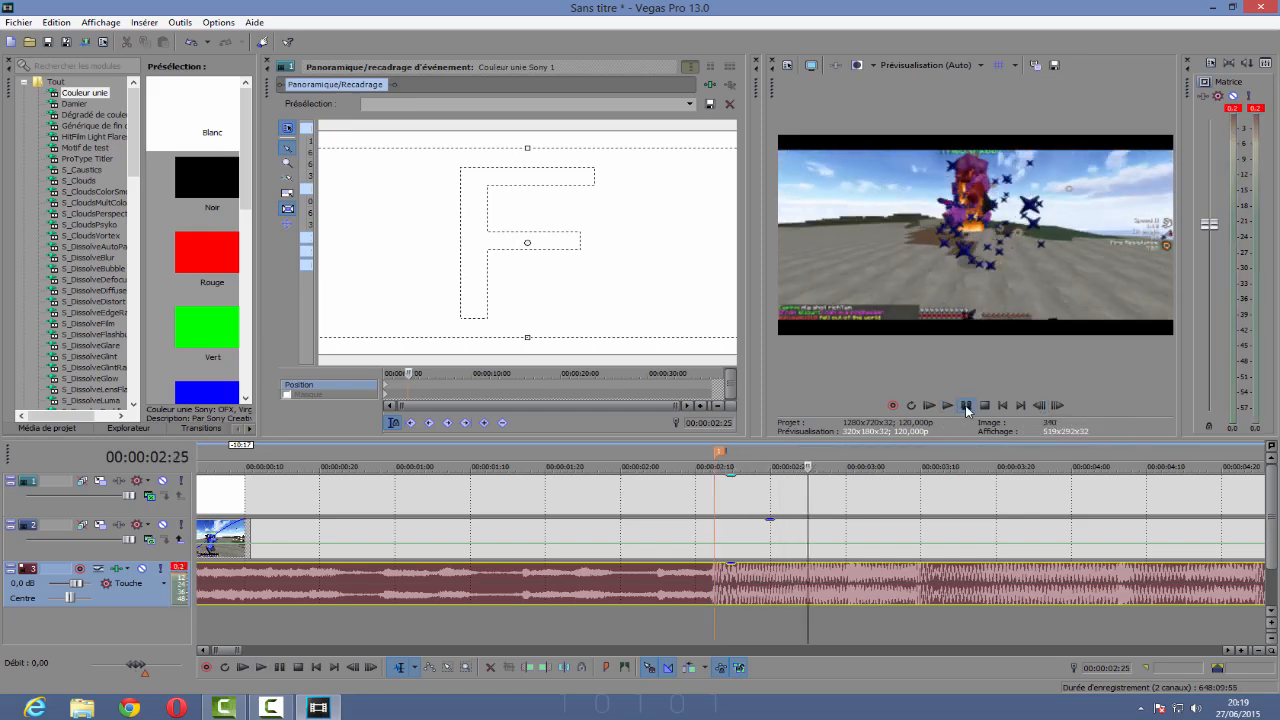
click(852, 572)
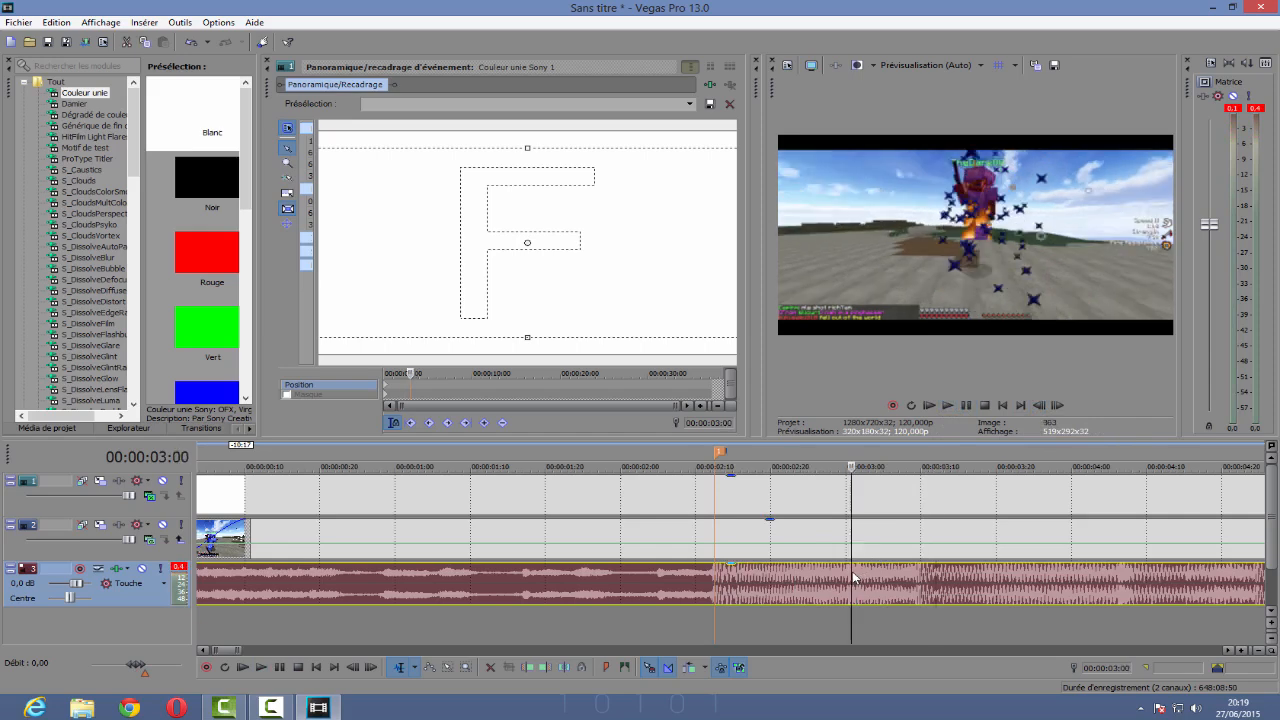
key(space)
key(grave)
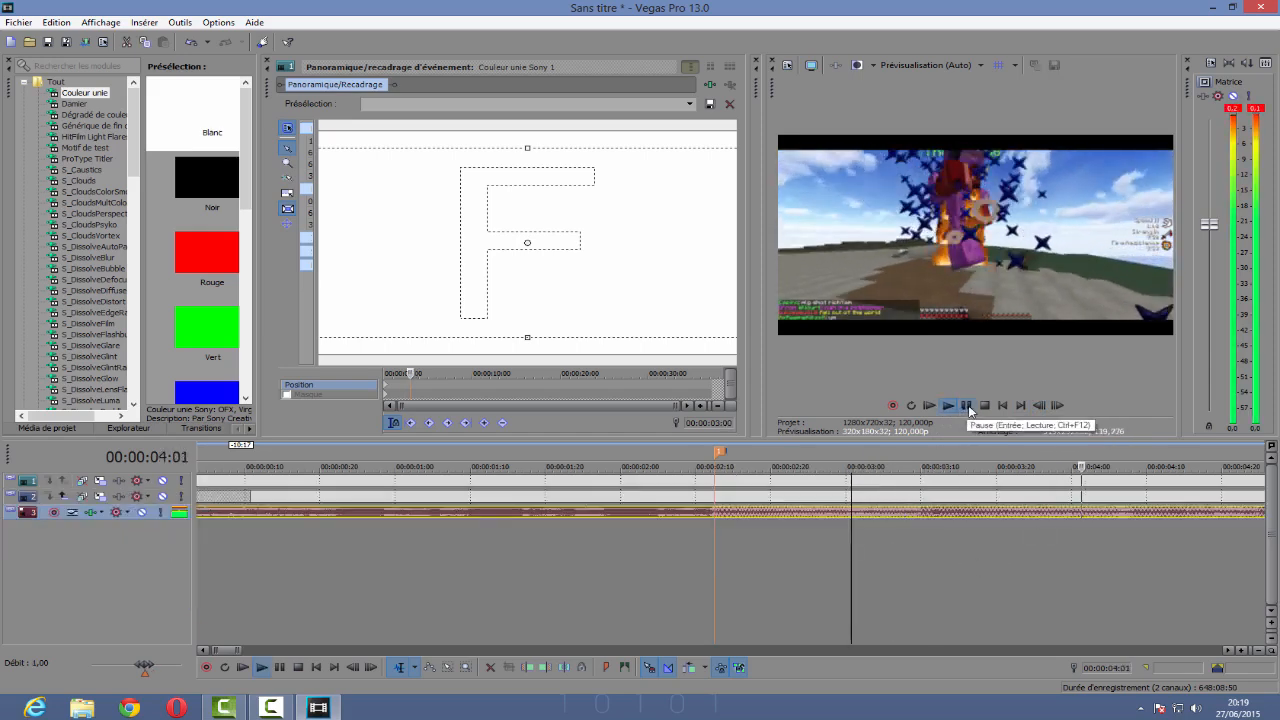
key(space)
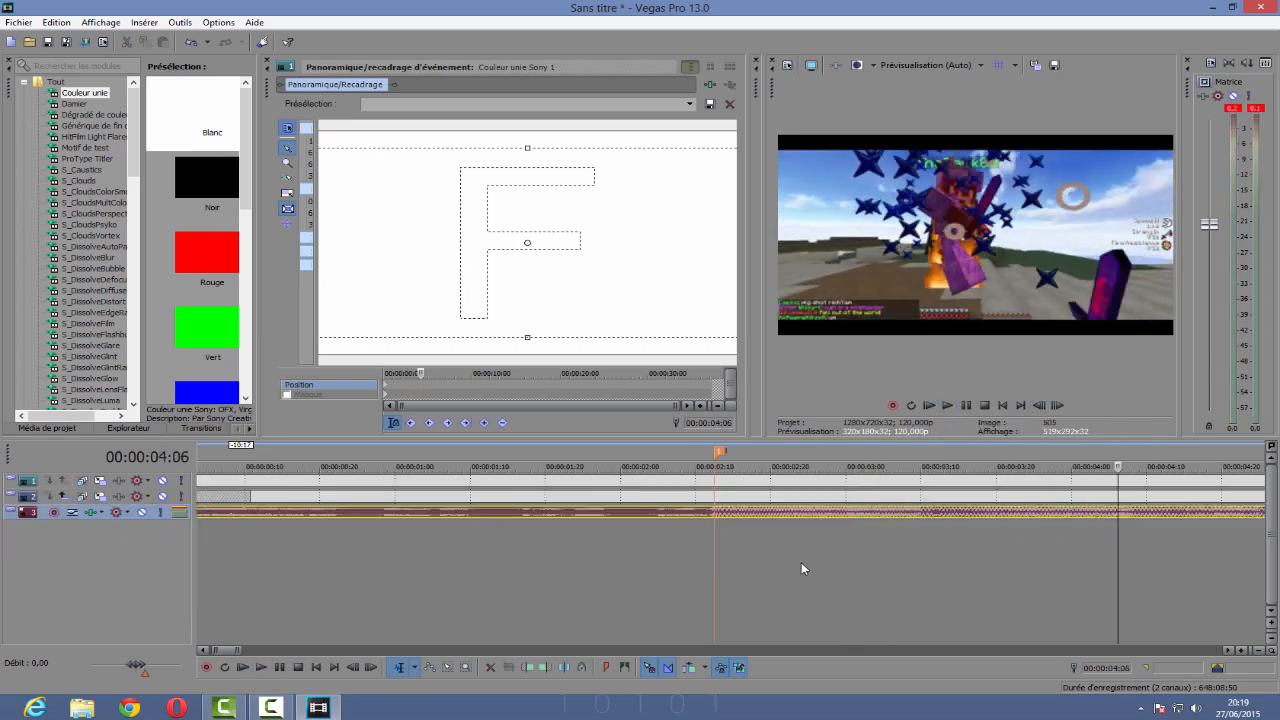
key(space)
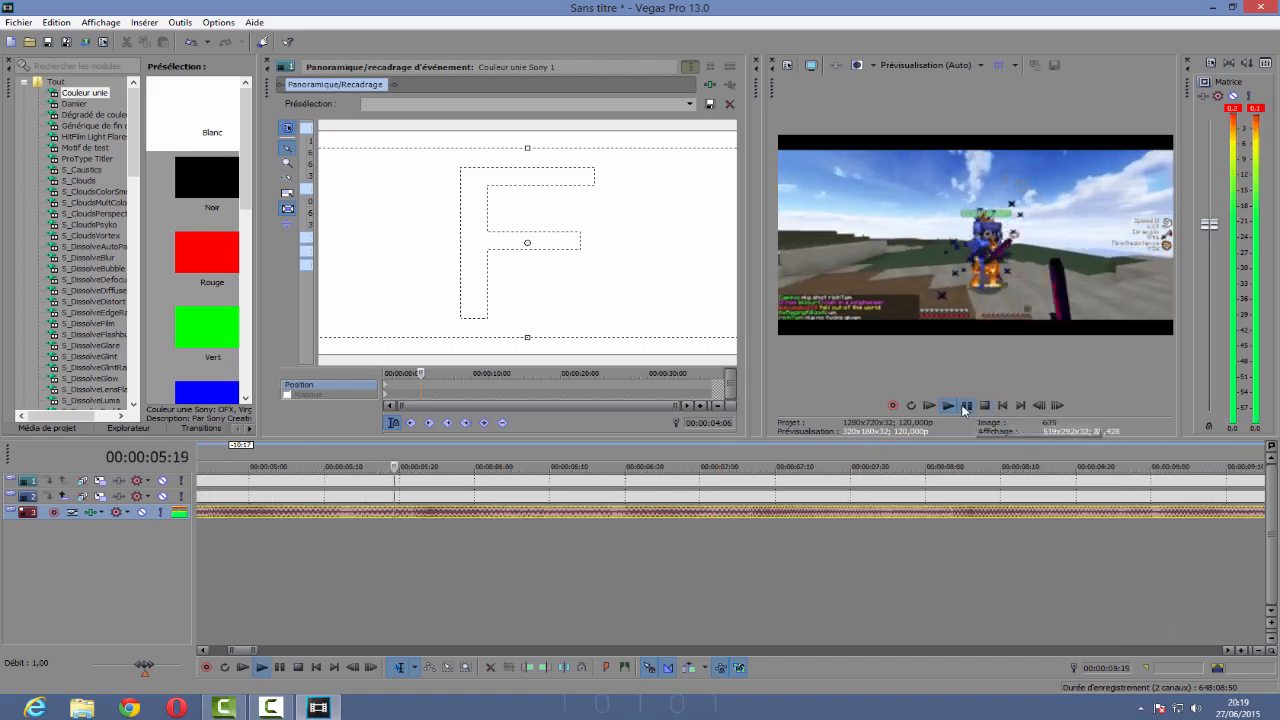
click(966, 405)
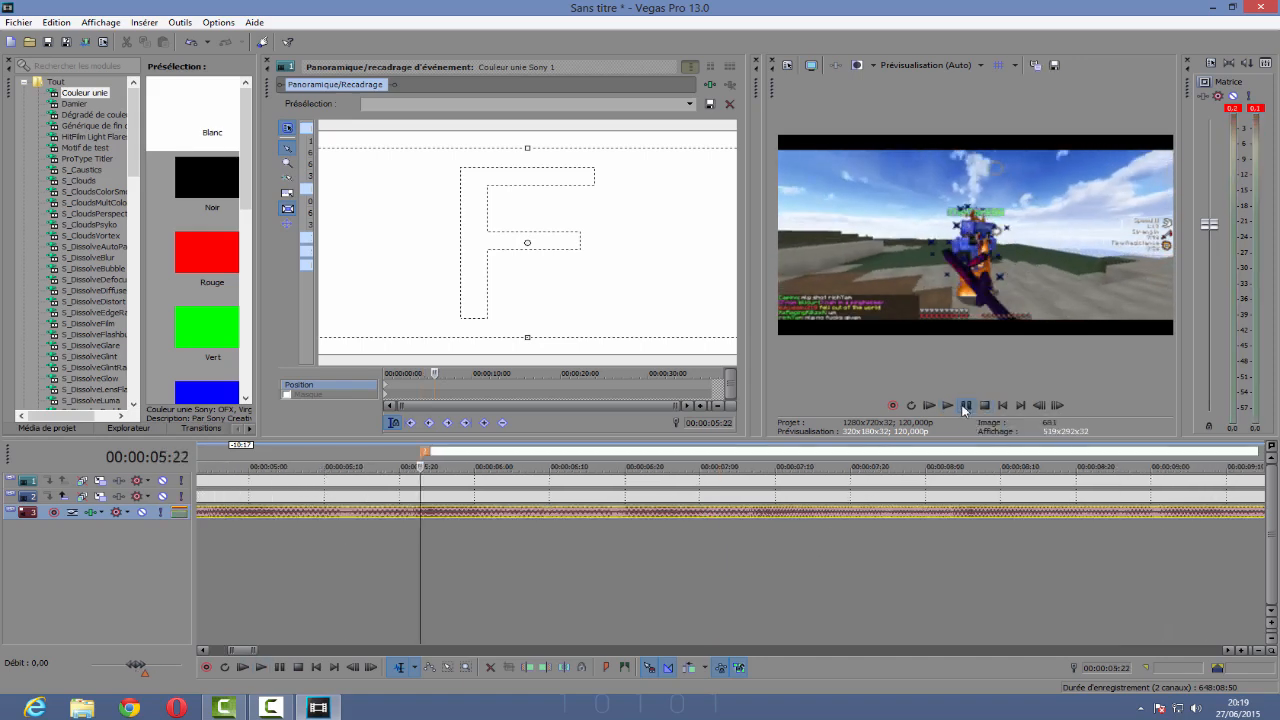
Step: Delete the marker at 00:00:05:22 and restore the collapsed tracks to their normal height
scroll(525, 510, down, 8)
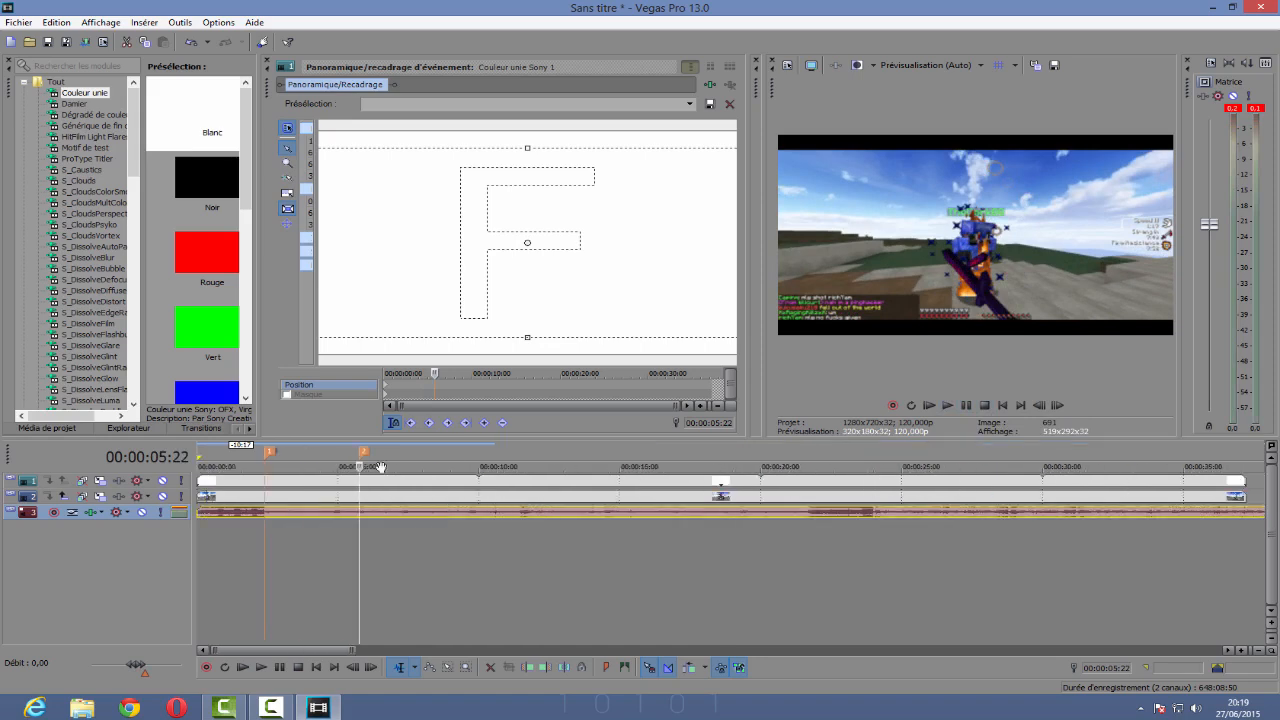
right_click(367, 455)
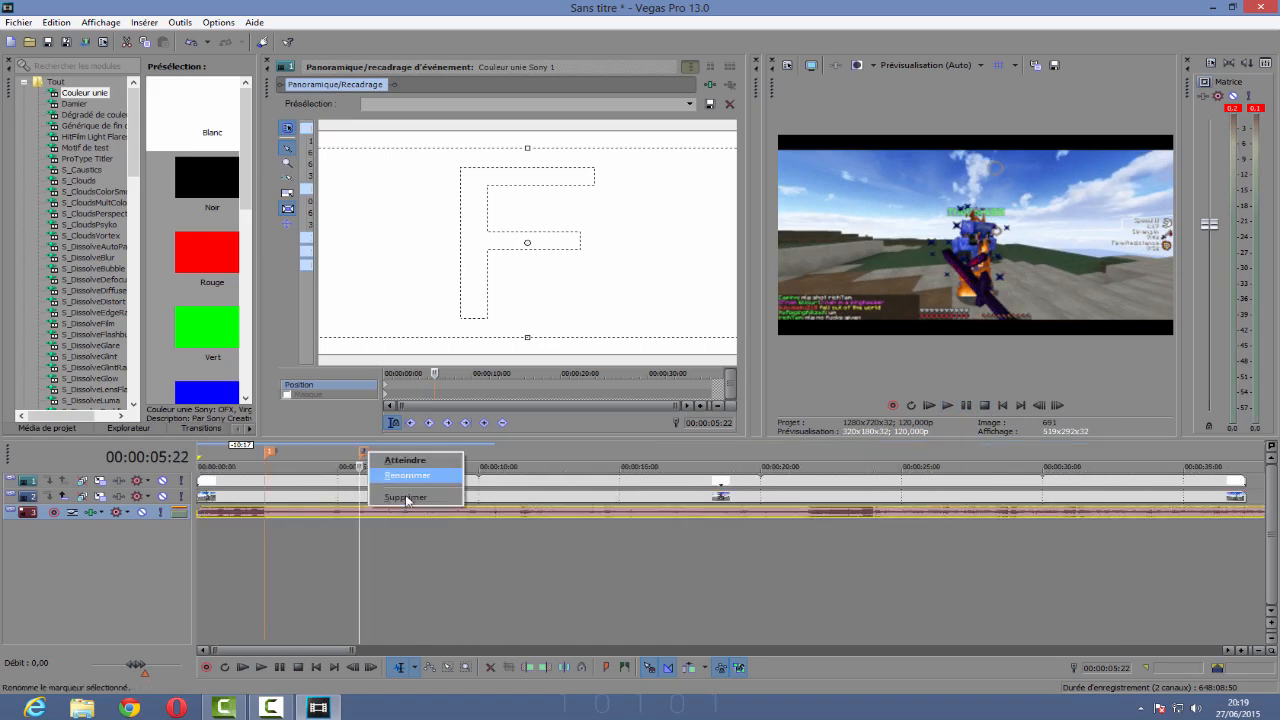
click(391, 499)
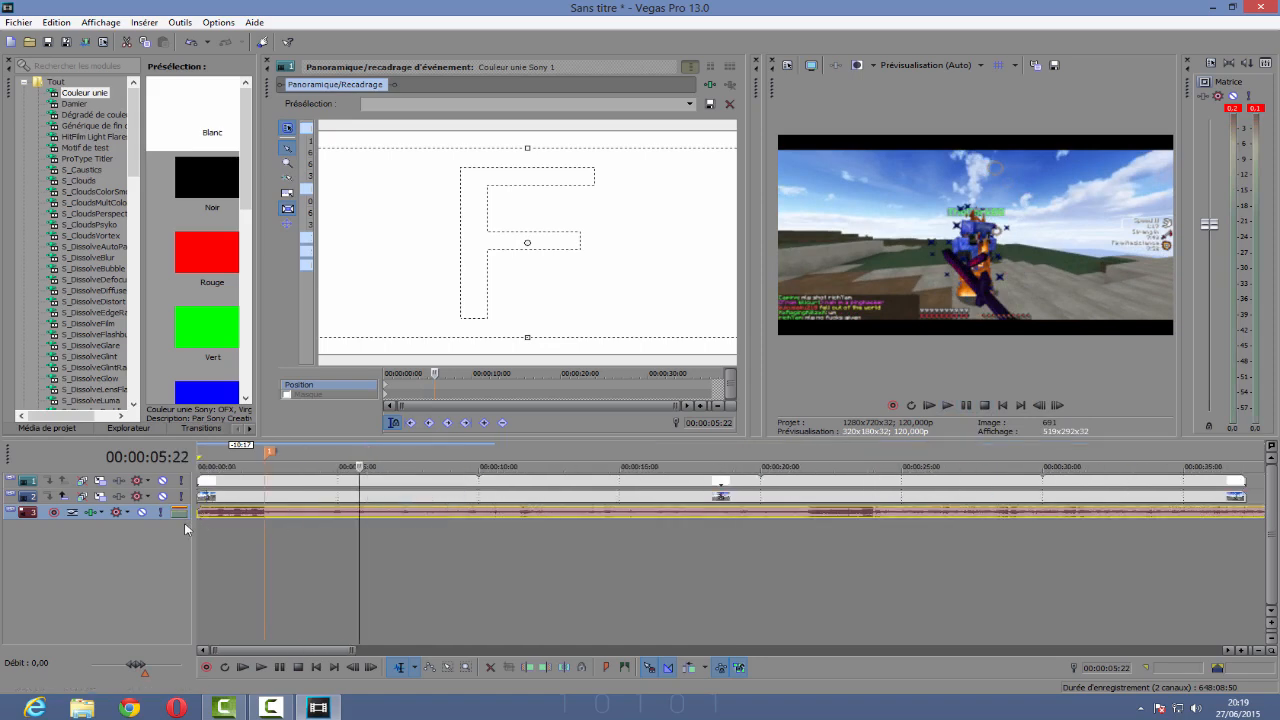
drag(161, 532, 161, 596)
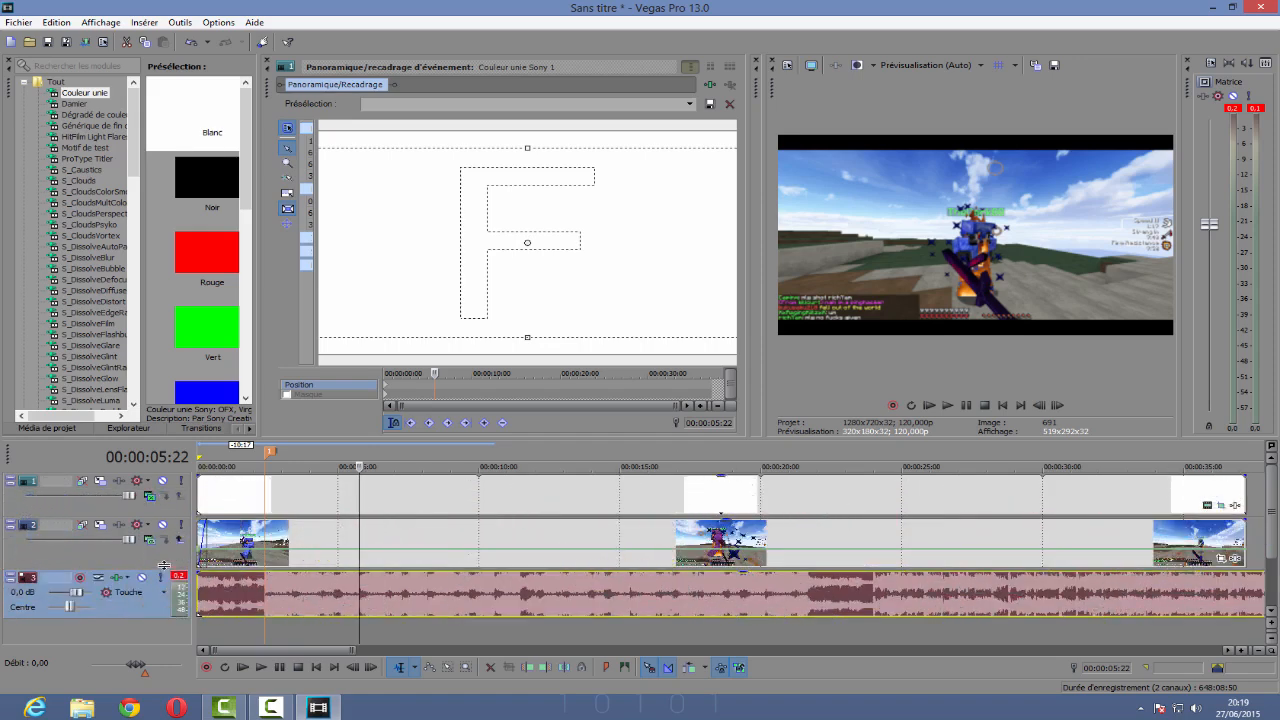
drag(163, 566, 163, 553)
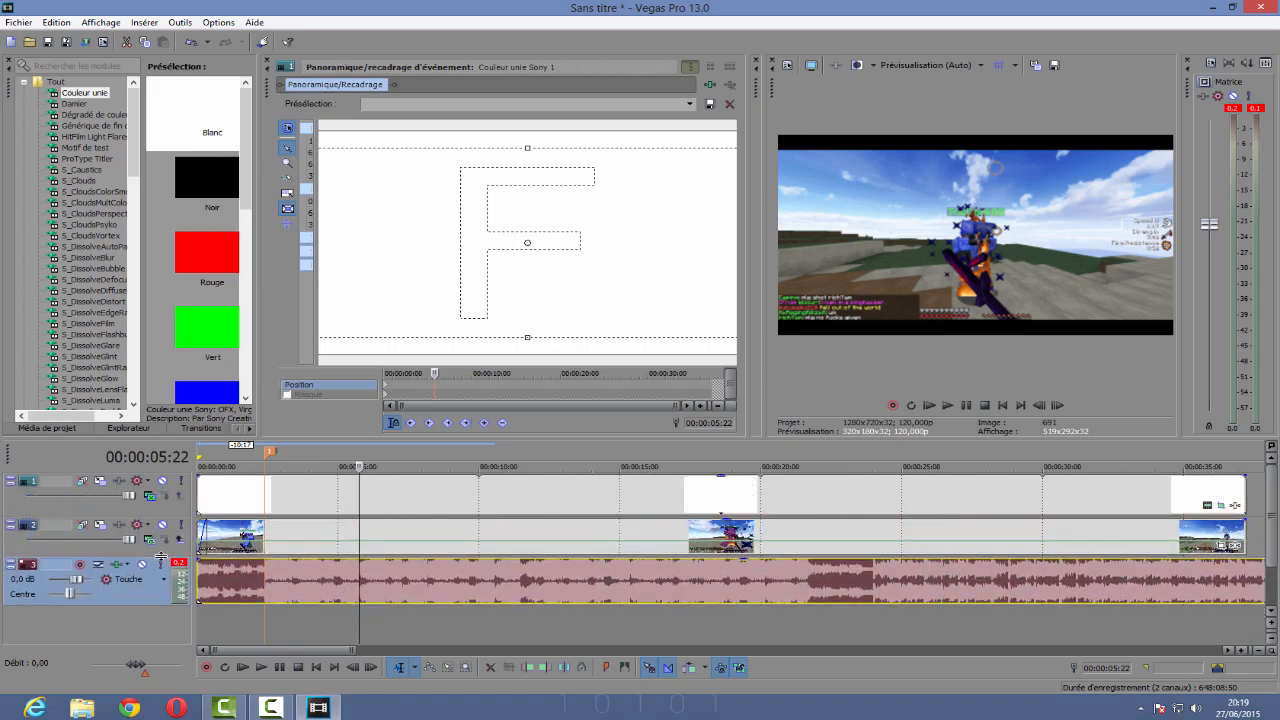
Step: Play through the music after the drop and place four markers on its beats, the last at 00:00:04:24
scroll(570, 548, down, 2)
scroll(570, 548, up, 4)
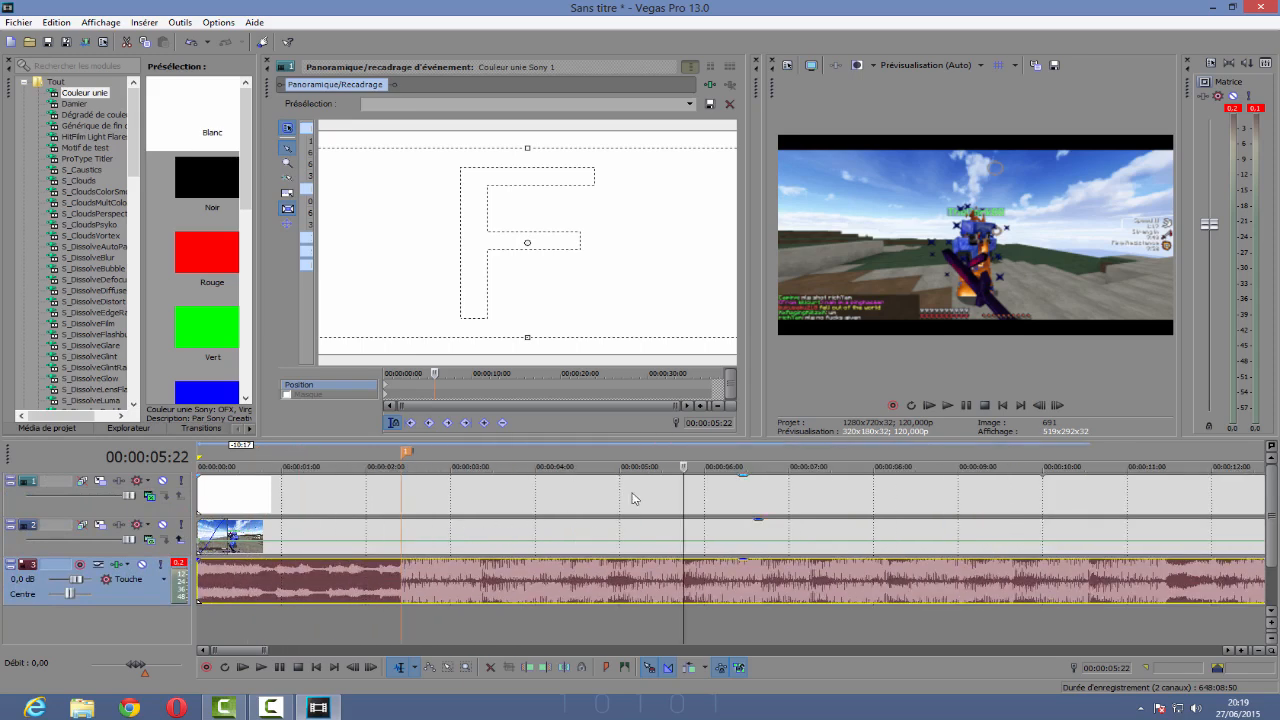
key(space)
click(333, 525)
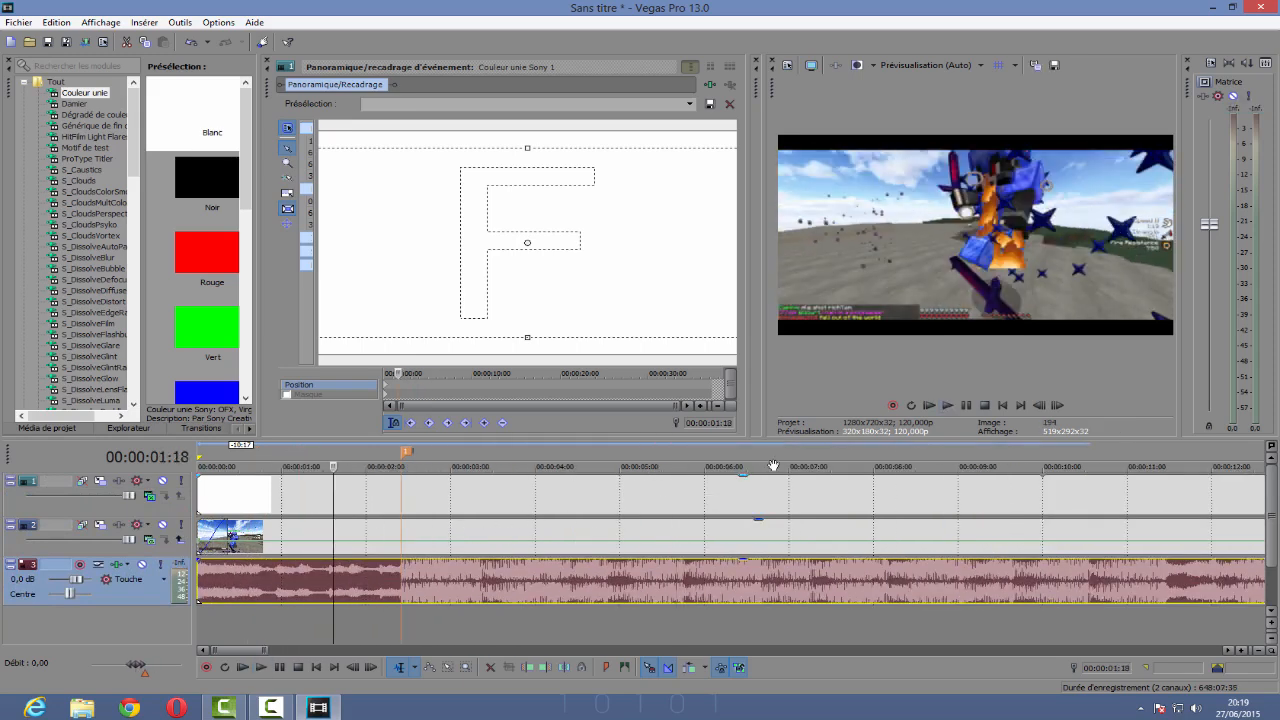
click(966, 405)
scroll(655, 526, up, 5)
drag(729, 463, 563, 586)
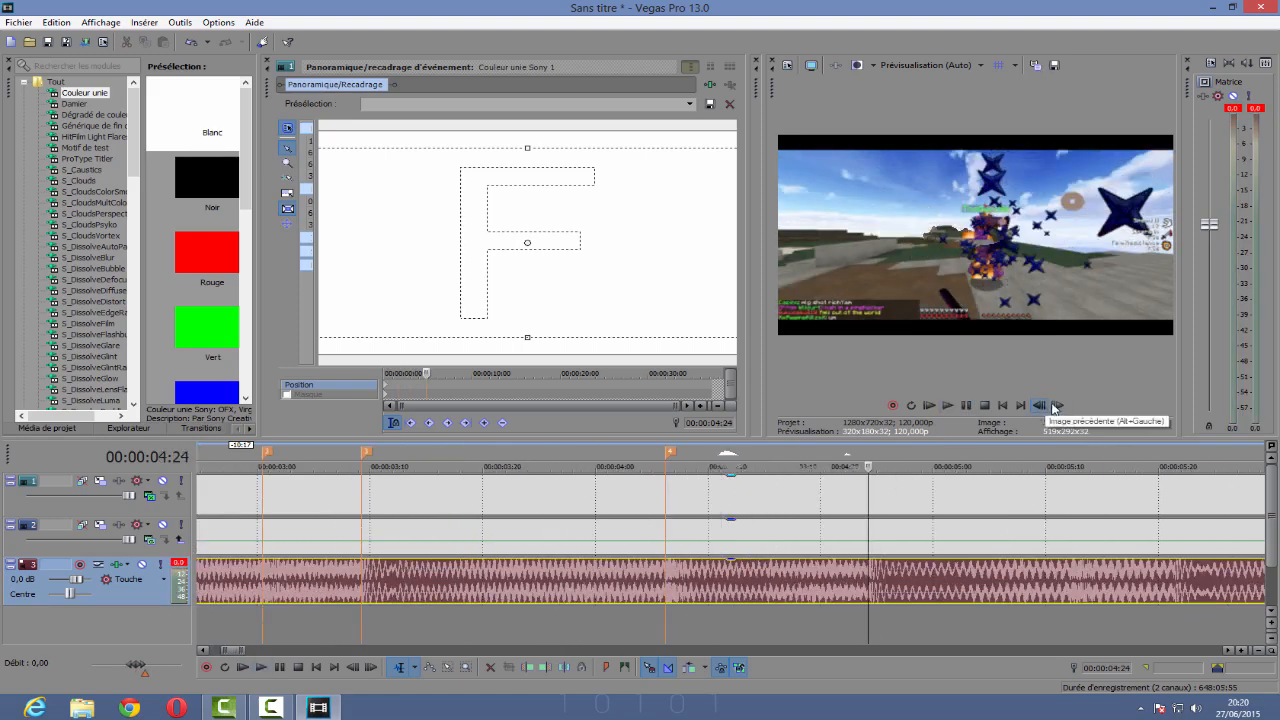
scroll(872, 608, down, 2)
scroll(848, 600, down, 3)
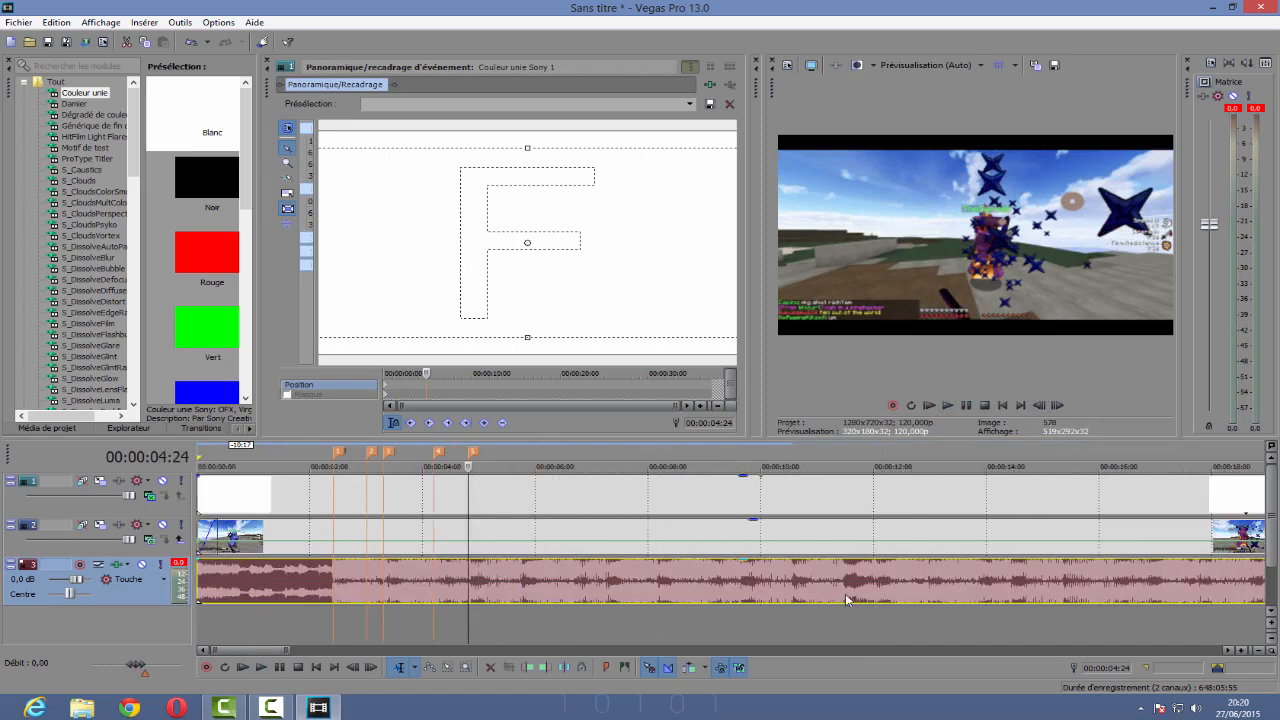
Step: Continue placing markers on the music's beats after 00:00:04:24 until the eleventh marker at 00:00:08:03
click(964, 405)
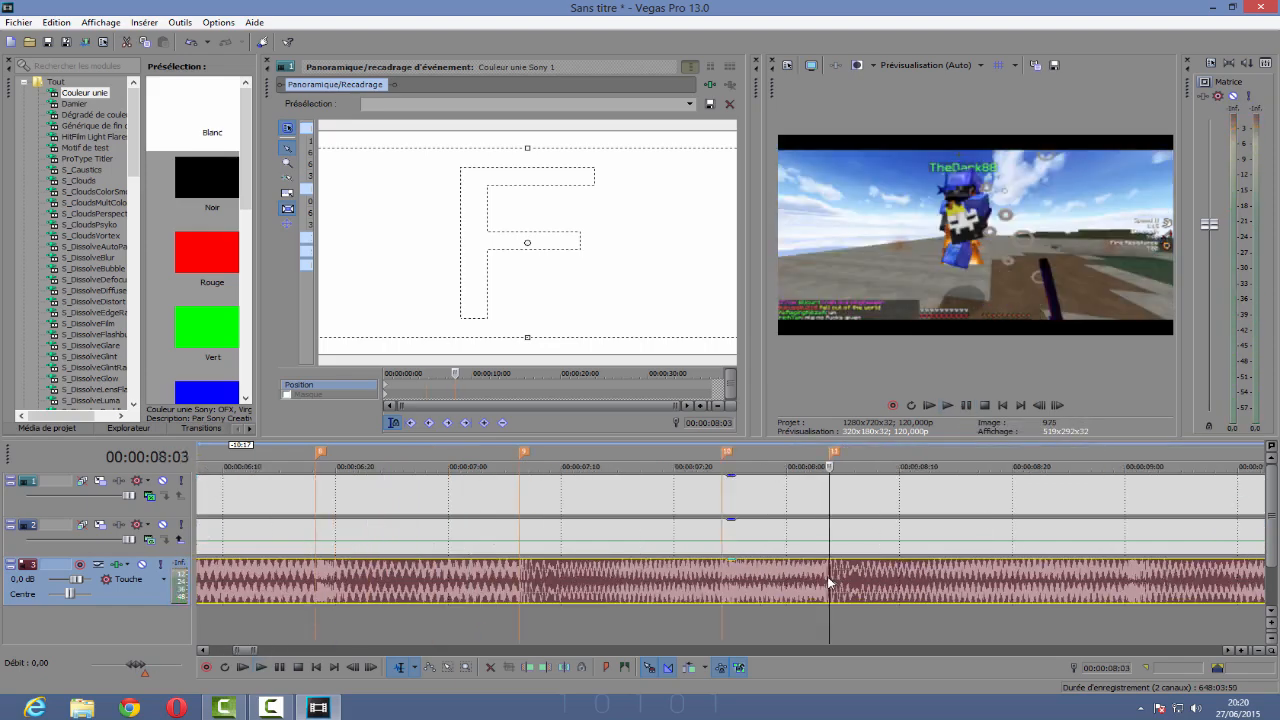
scroll(828, 583, down, 10)
scroll(620, 489, up, 4)
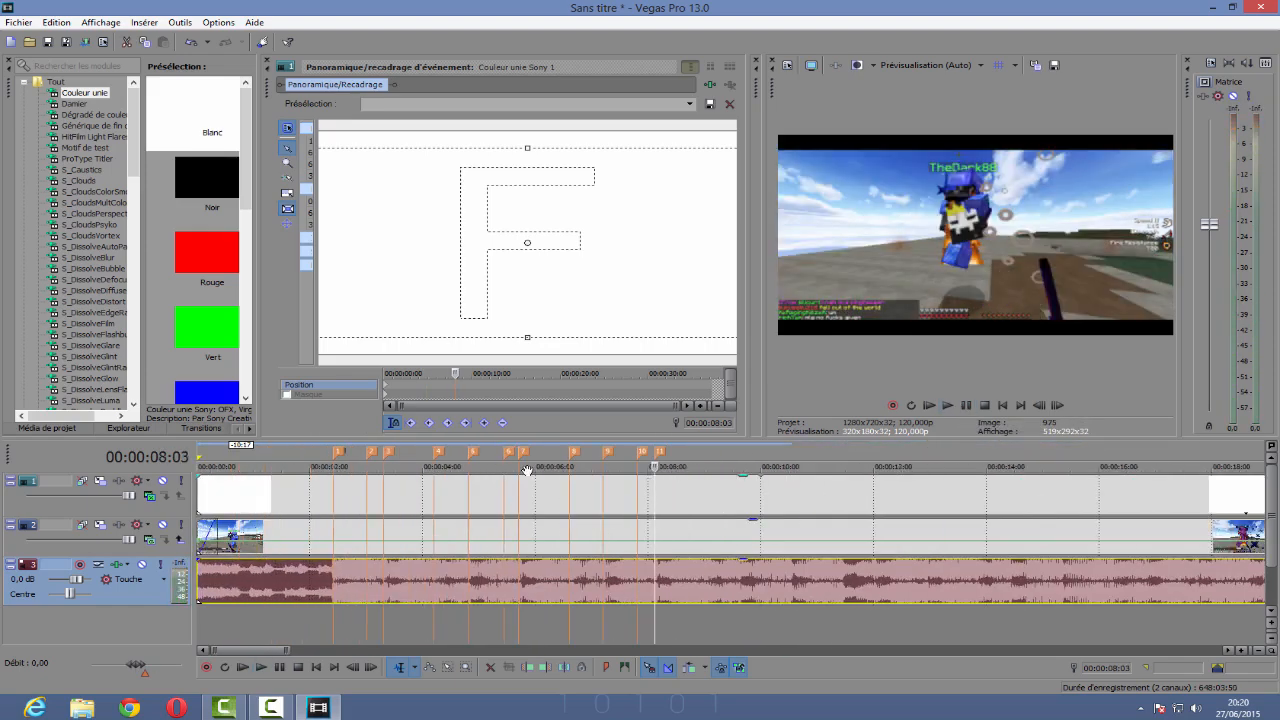
right_click(520, 487)
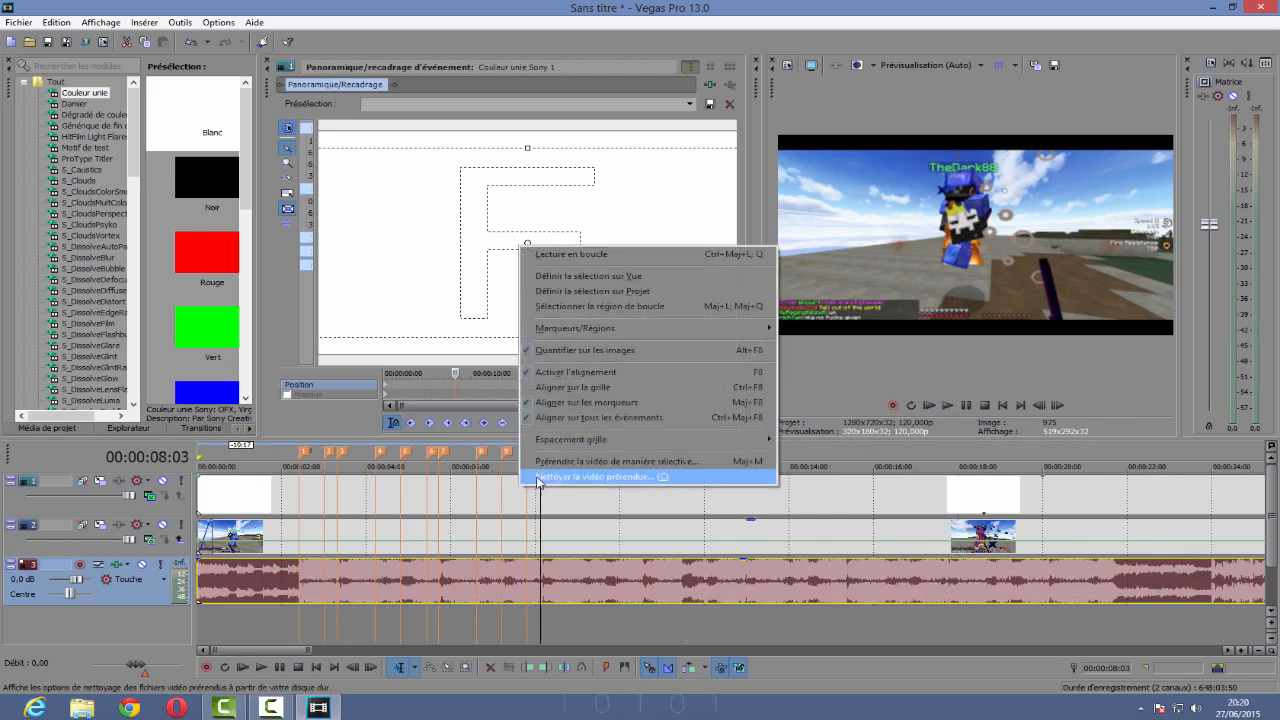
click(388, 494)
click(277, 522)
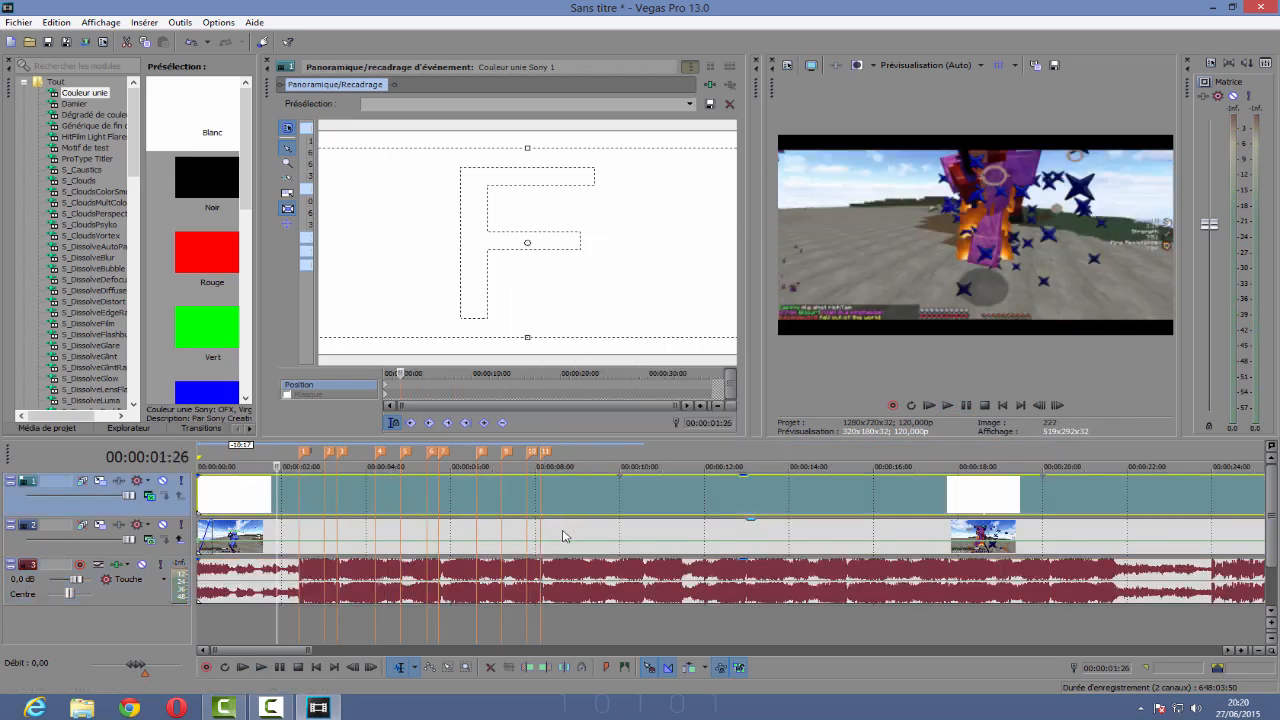
Step: Add three points to the gameplay clip's velocity envelope: one at the first marker, one shortly before it, and one at 00:00:02:16
scroll(590, 566, up, 4)
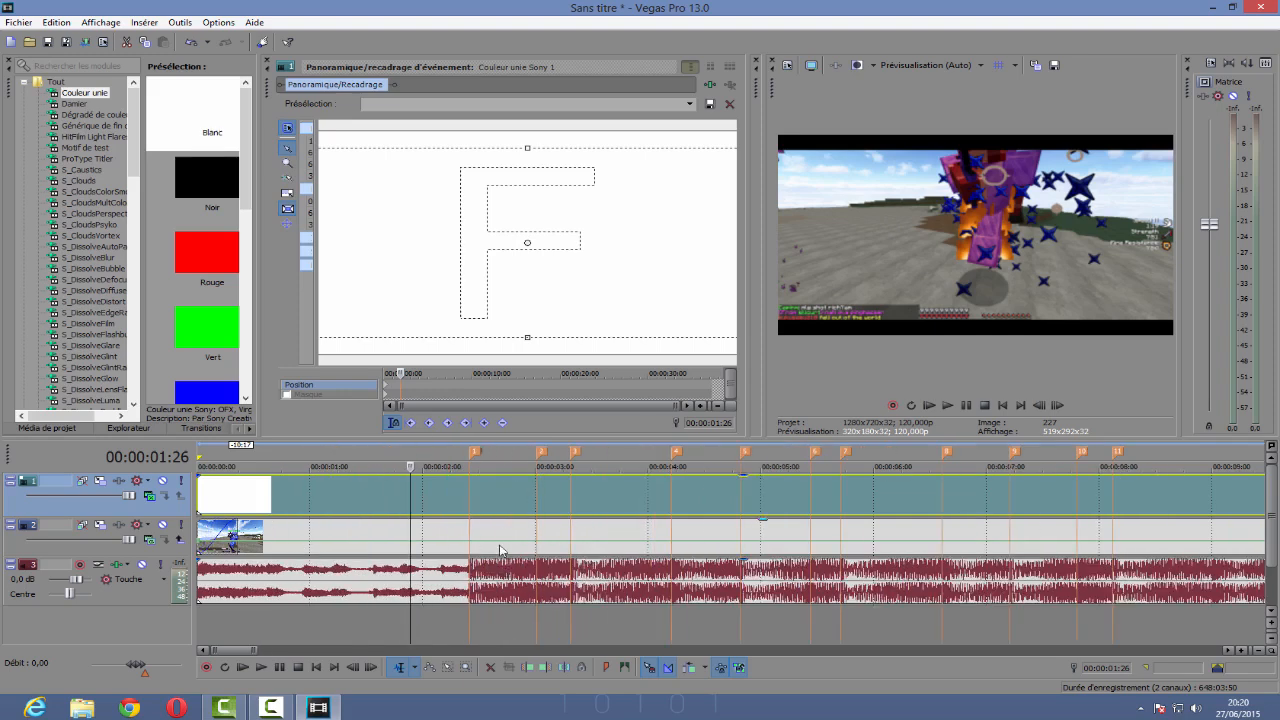
scroll(495, 560, up, 2)
scroll(763, 553, up, 2)
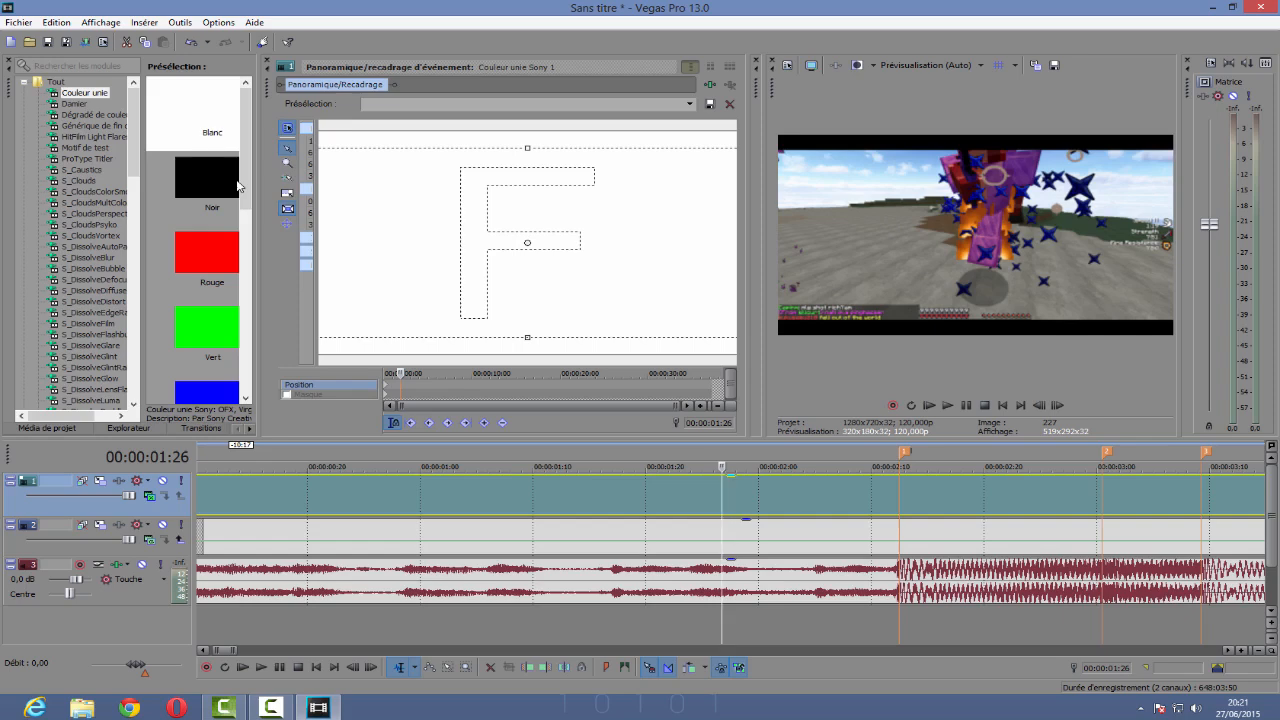
double_click(898, 542)
double_click(878, 542)
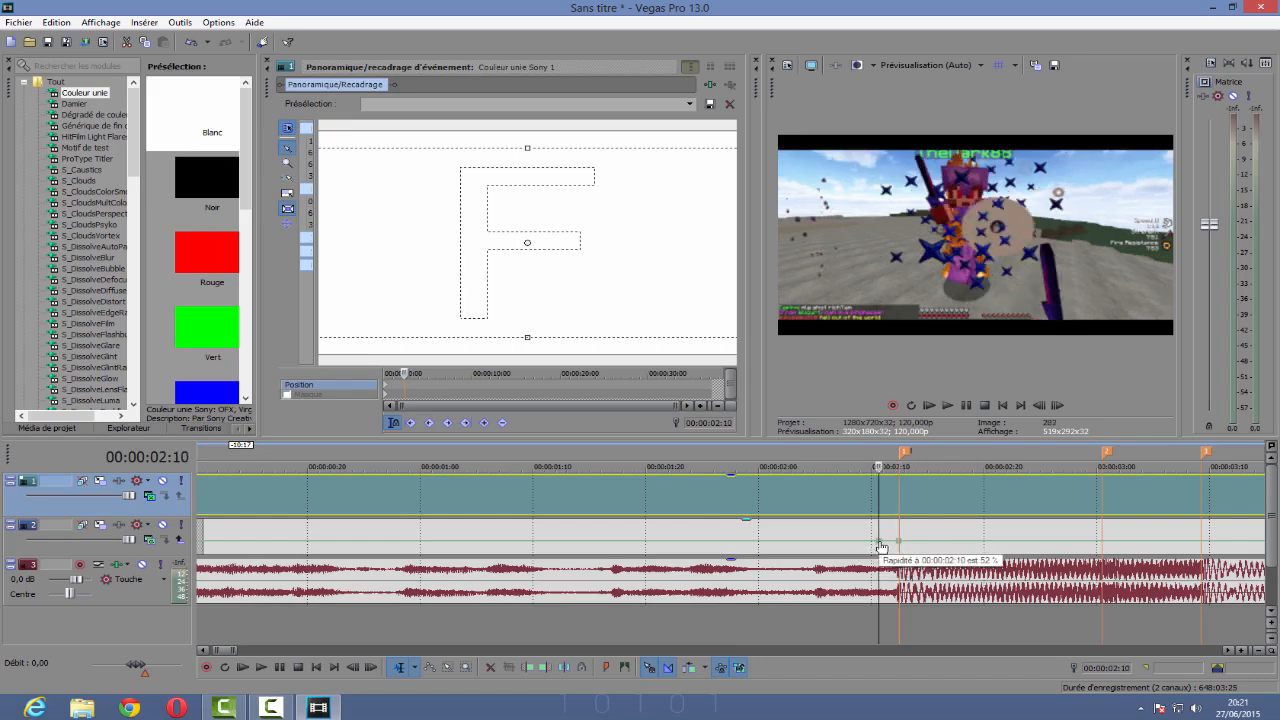
drag(880, 547, 866, 547)
click(940, 550)
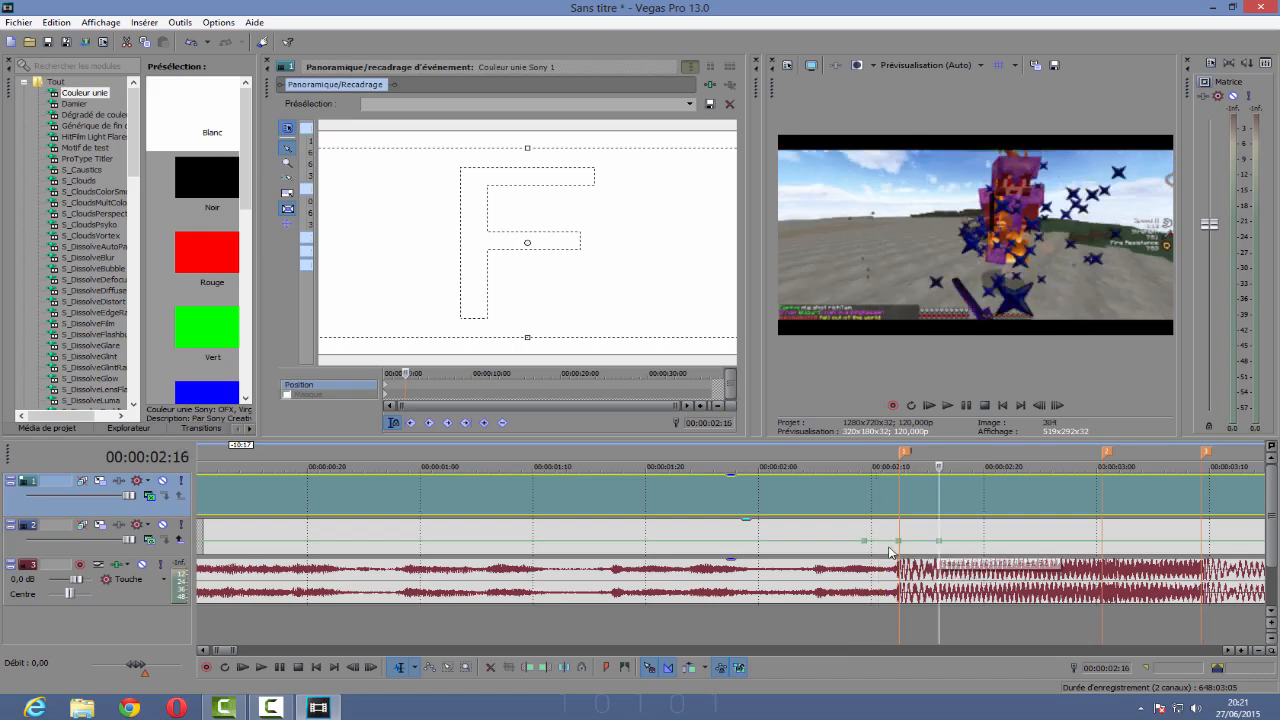
Step: Raise the velocity point at the first marker, 00:00:02:12, to form a speed peak between its neighbouring points
right_click(918, 547)
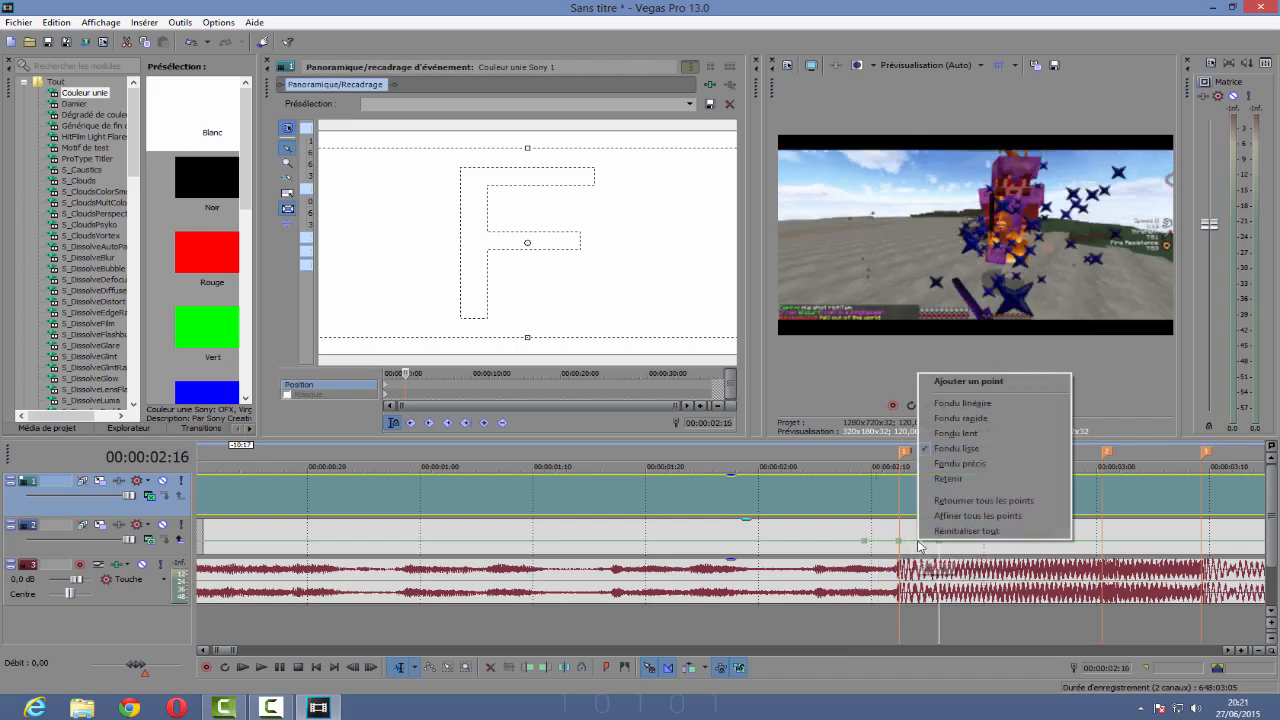
click(902, 543)
click(902, 543)
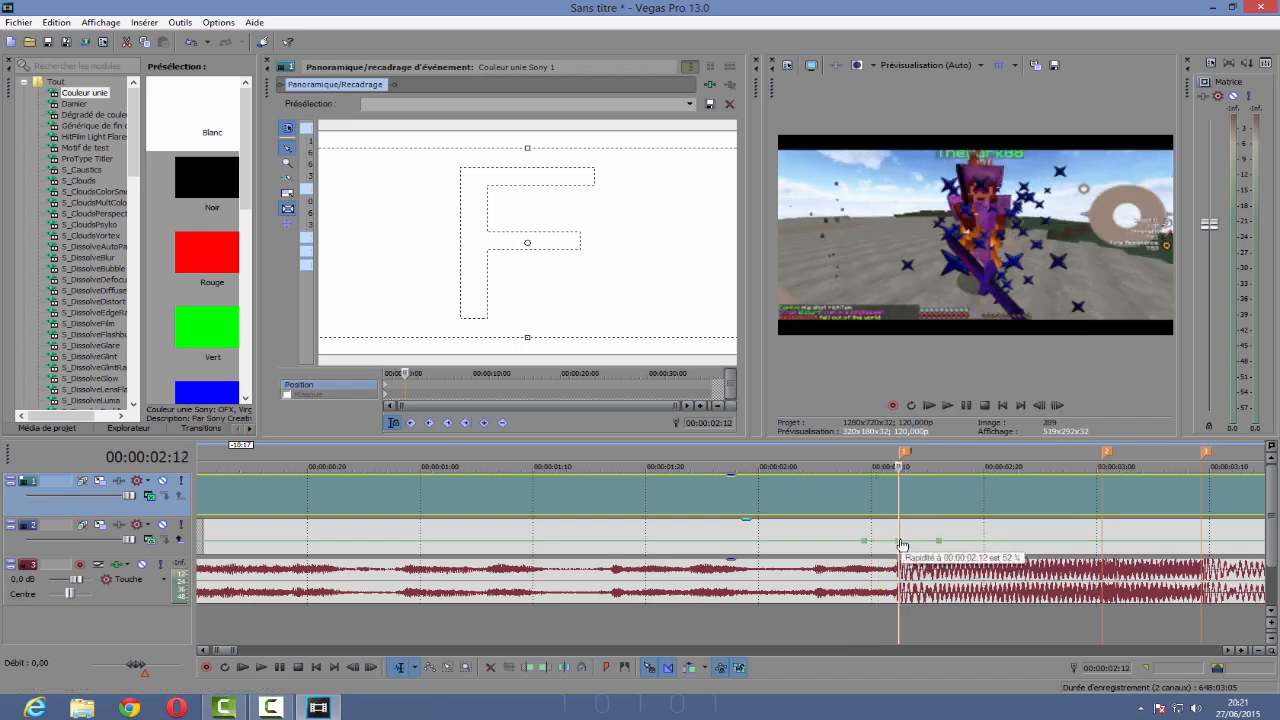
scroll(910, 484, down, 4)
scroll(640, 464, up, 2)
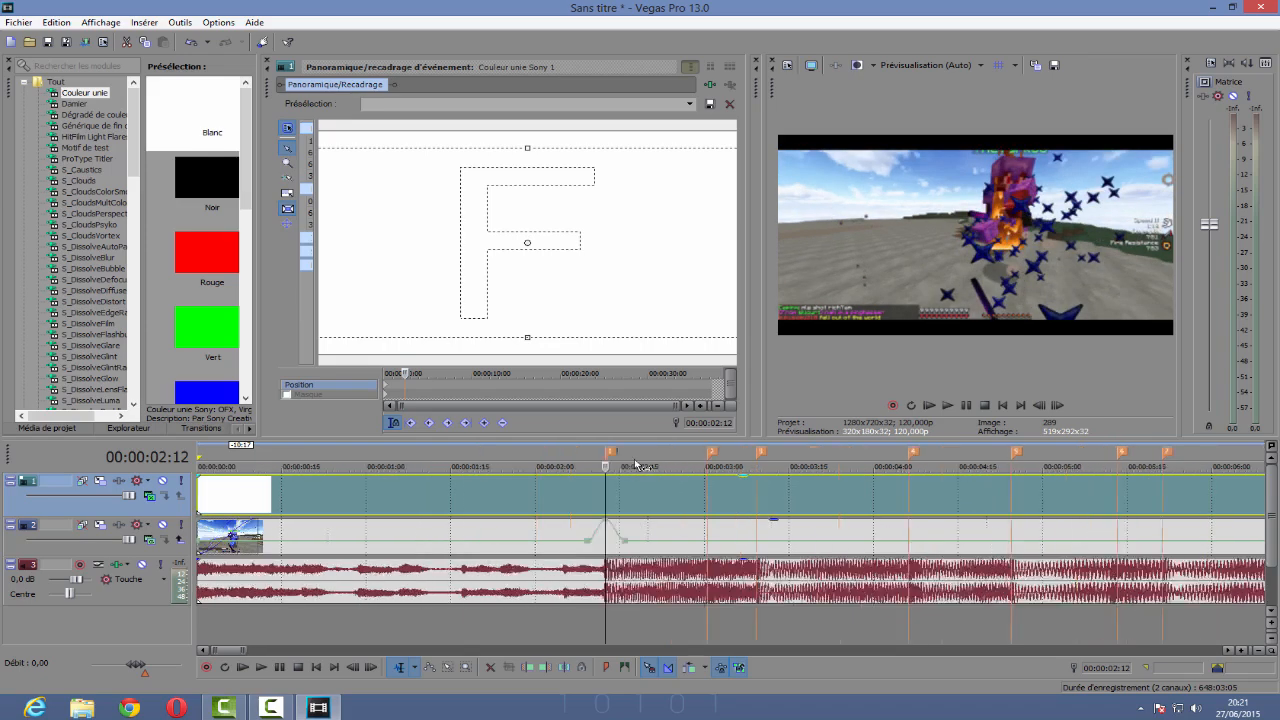
Step: Align the gameplay clip's velocity peak exactly with the first marker and save the project as Sans titre.veg
click(769, 484)
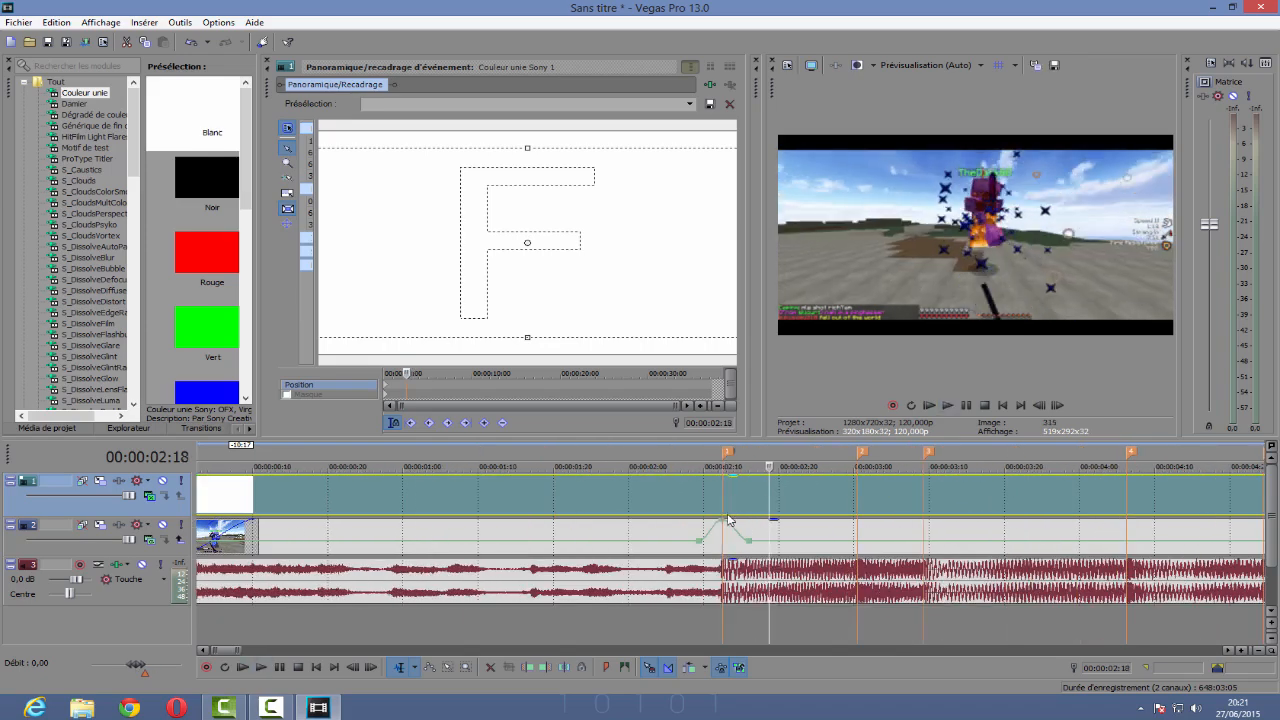
drag(728, 520, 722, 520)
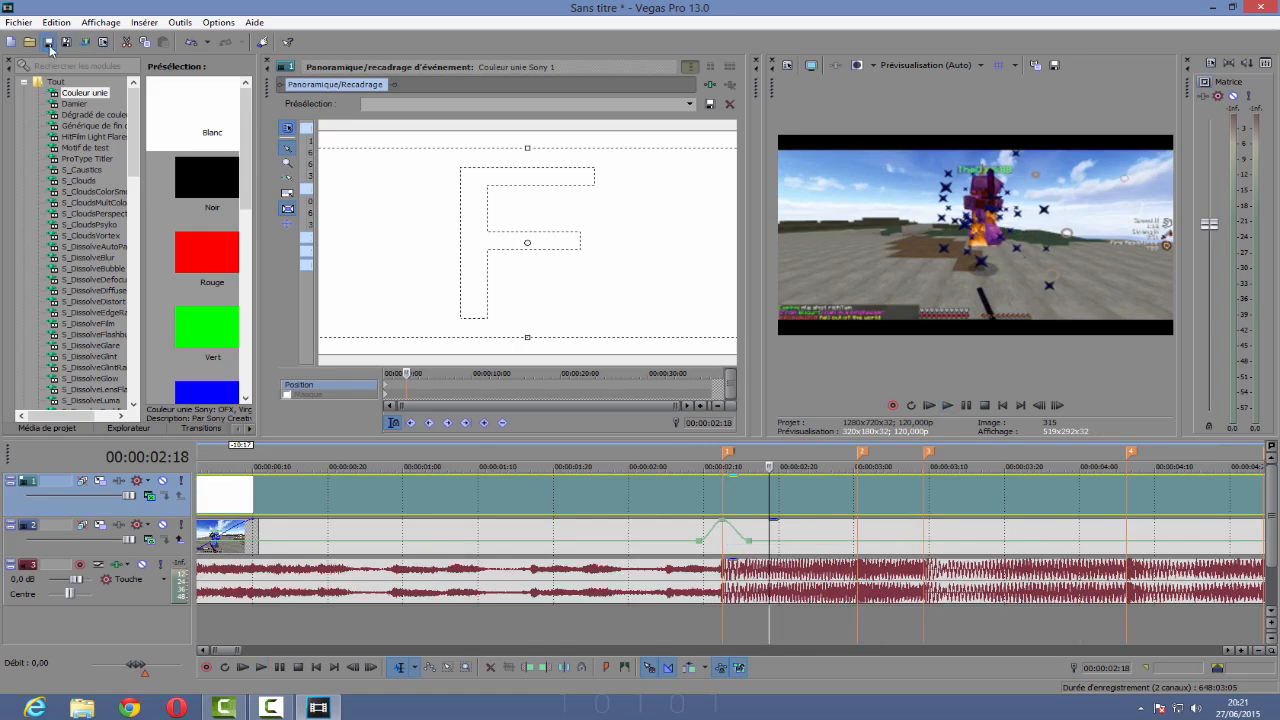
click(48, 43)
click(815, 382)
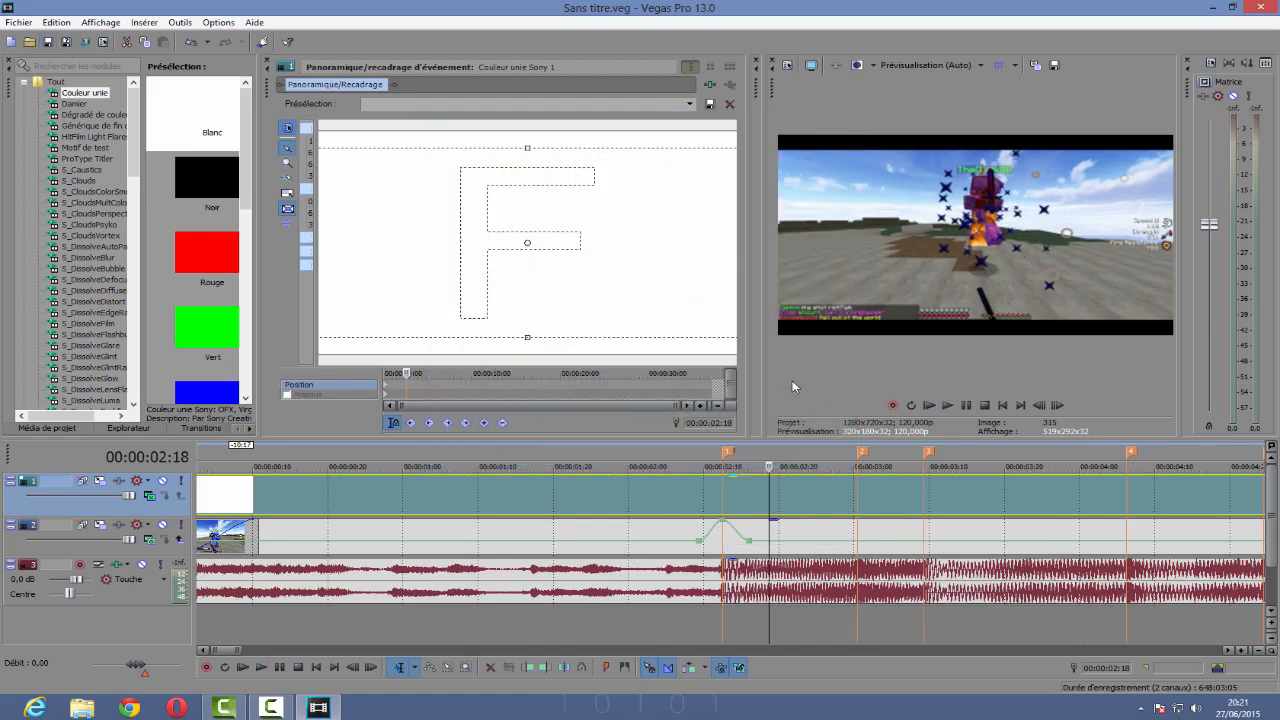
Step: Add three velocity points around the second marker and raise the one at 00:00:03:00 to form a speed peak
double_click(827, 541)
click(866, 545)
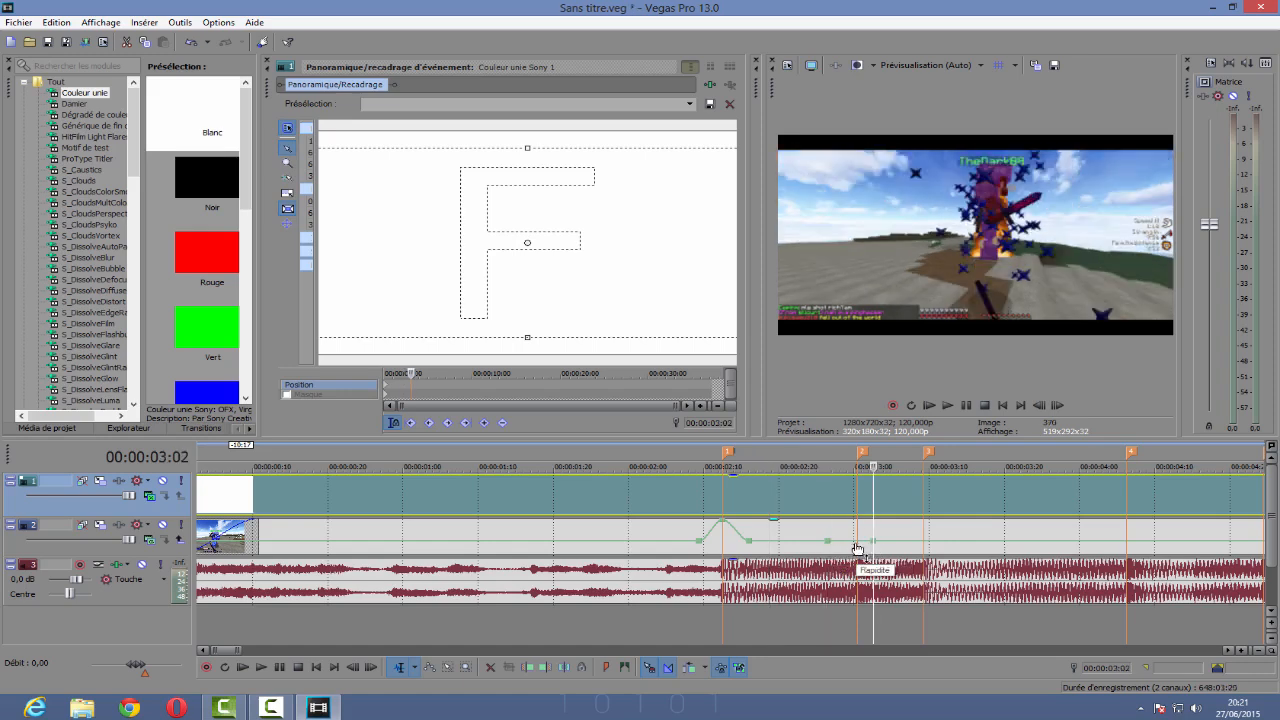
click(858, 545)
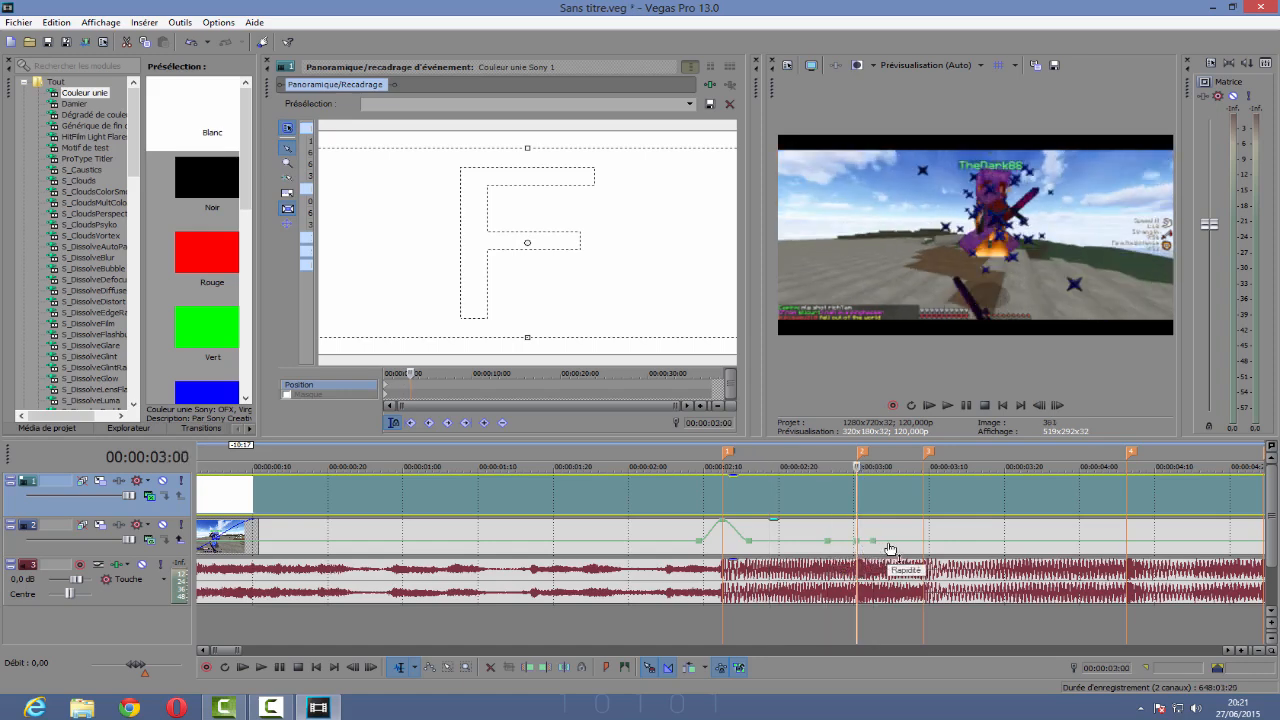
drag(858, 545, 857, 522)
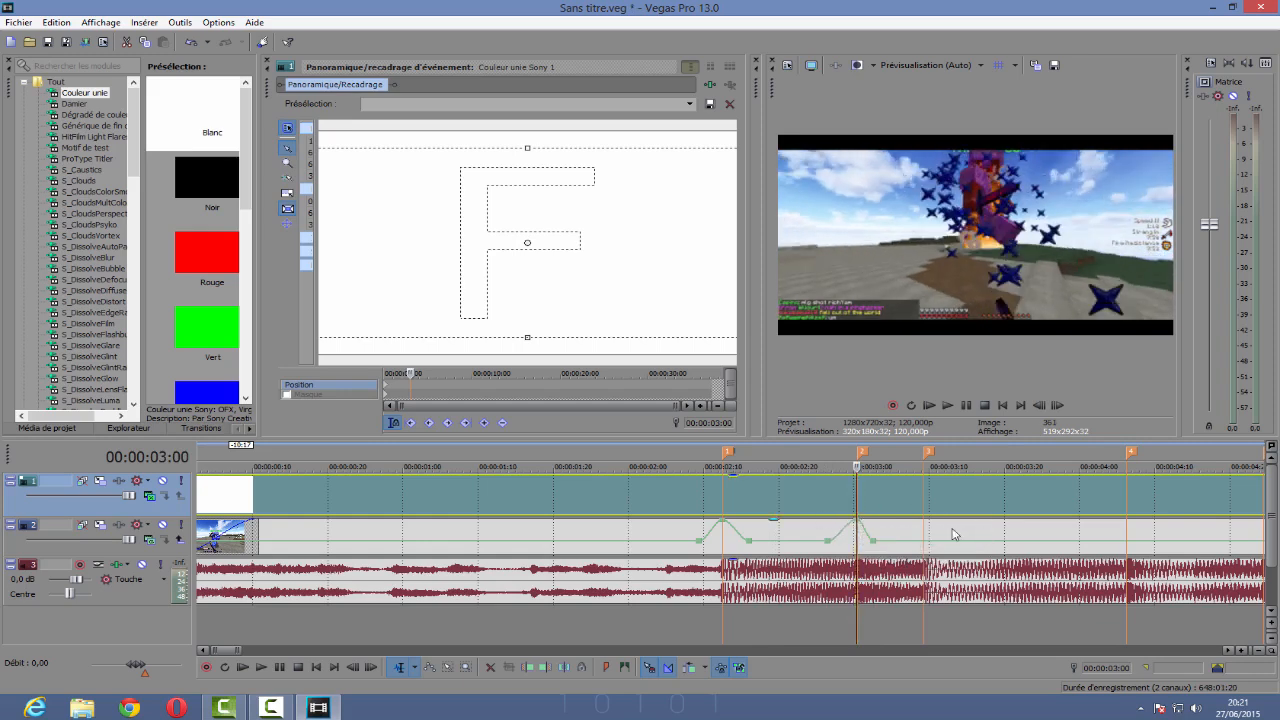
Step: Build a third-marker speed peak with velocity points at 00:00:03:07, 00:00:03:09 and 00:00:03:17, and even out the second peak's outer points
double_click(908, 543)
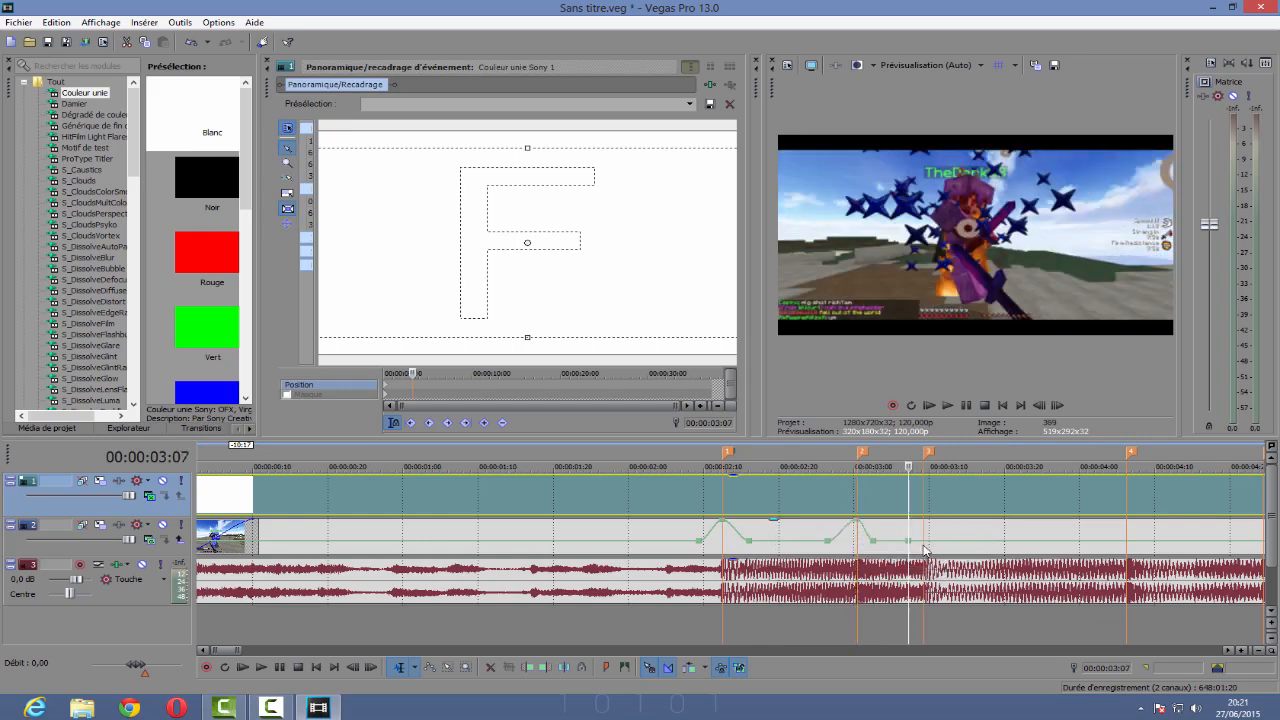
double_click(925, 543)
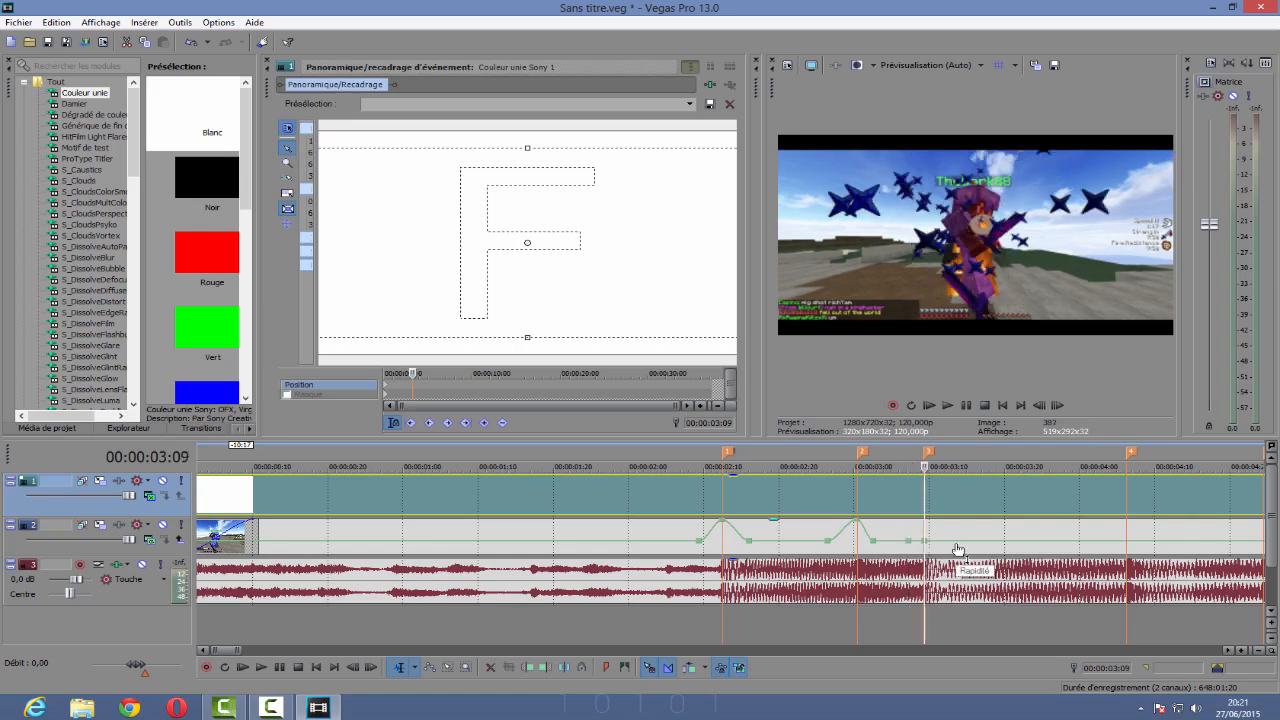
double_click(987, 542)
drag(924, 543, 841, 545)
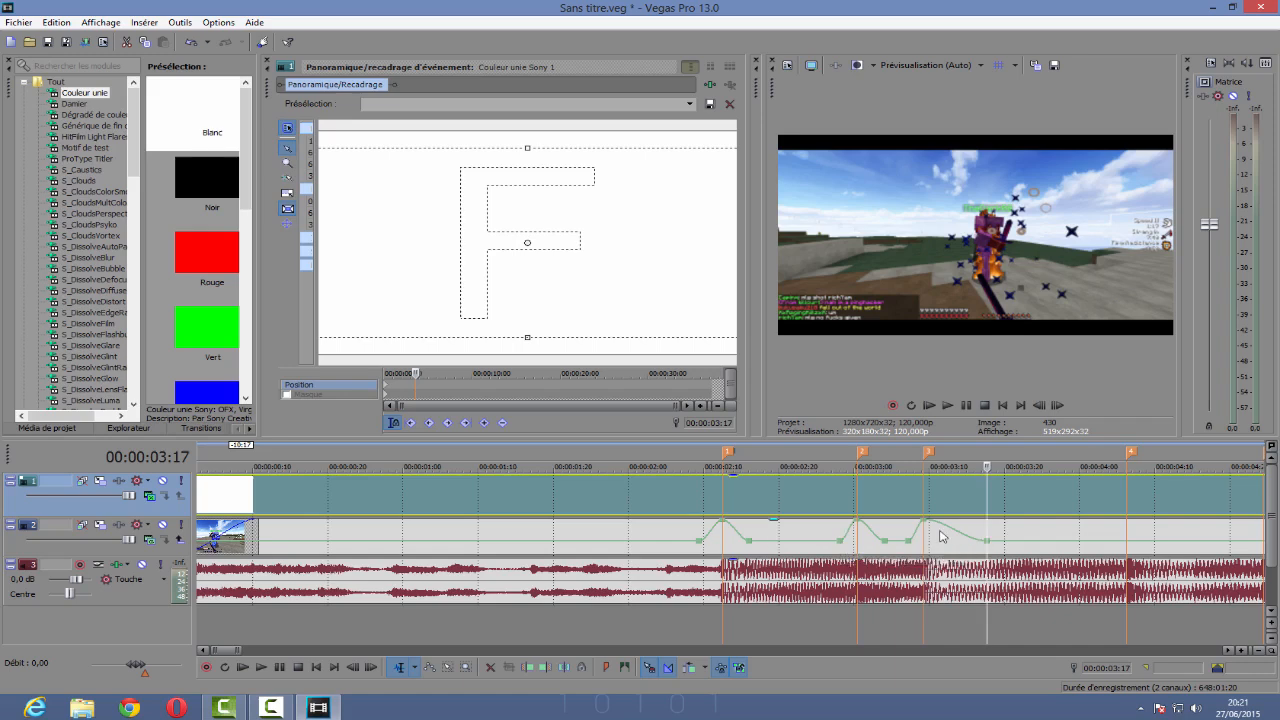
Step: Form a velocity peak at the fourth marker, 00:00:04:06, ending at 00:00:04:12, and add a point just before the fifth marker
click(1115, 547)
click(1127, 545)
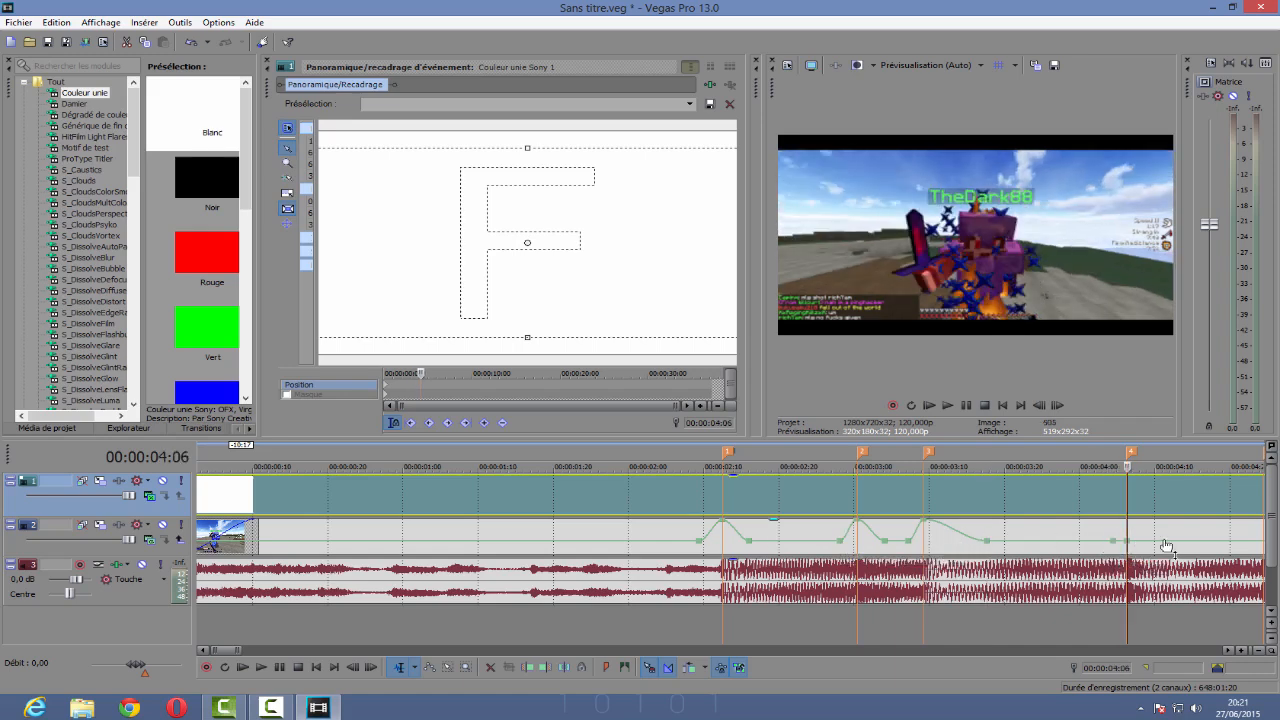
click(1176, 545)
drag(1127, 541, 1127, 520)
scroll(1113, 599, down, 1)
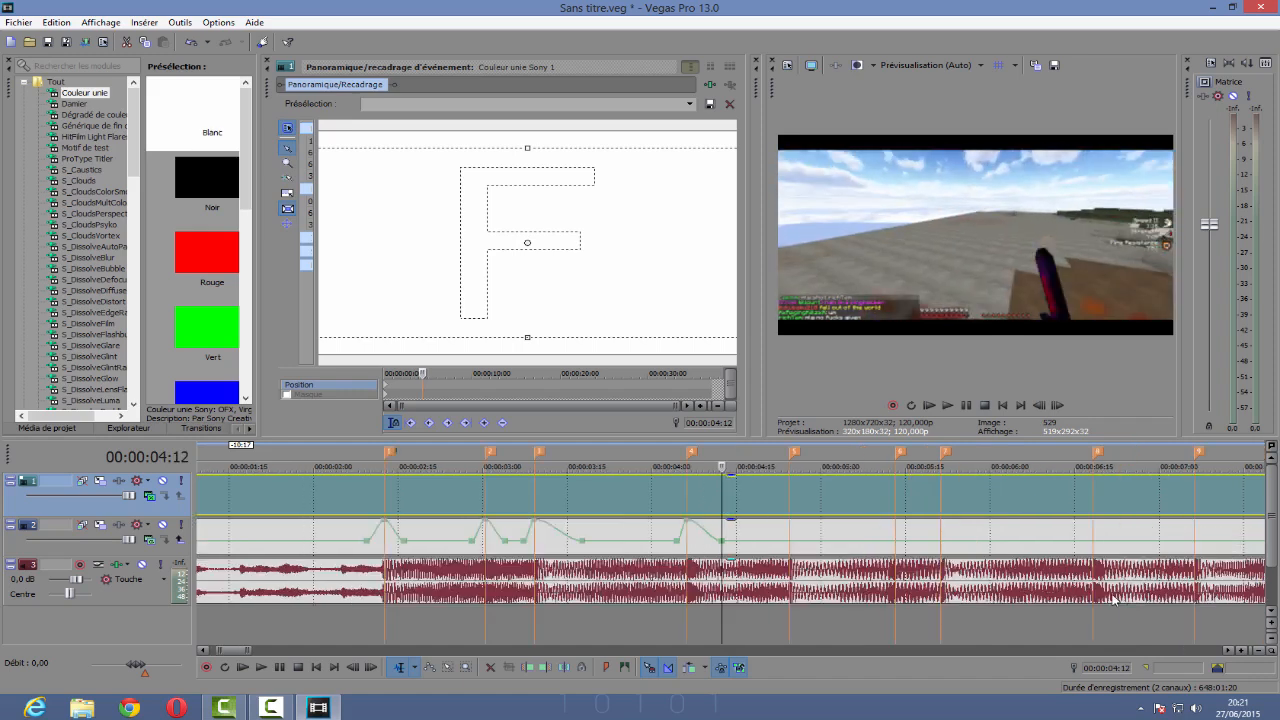
click(775, 546)
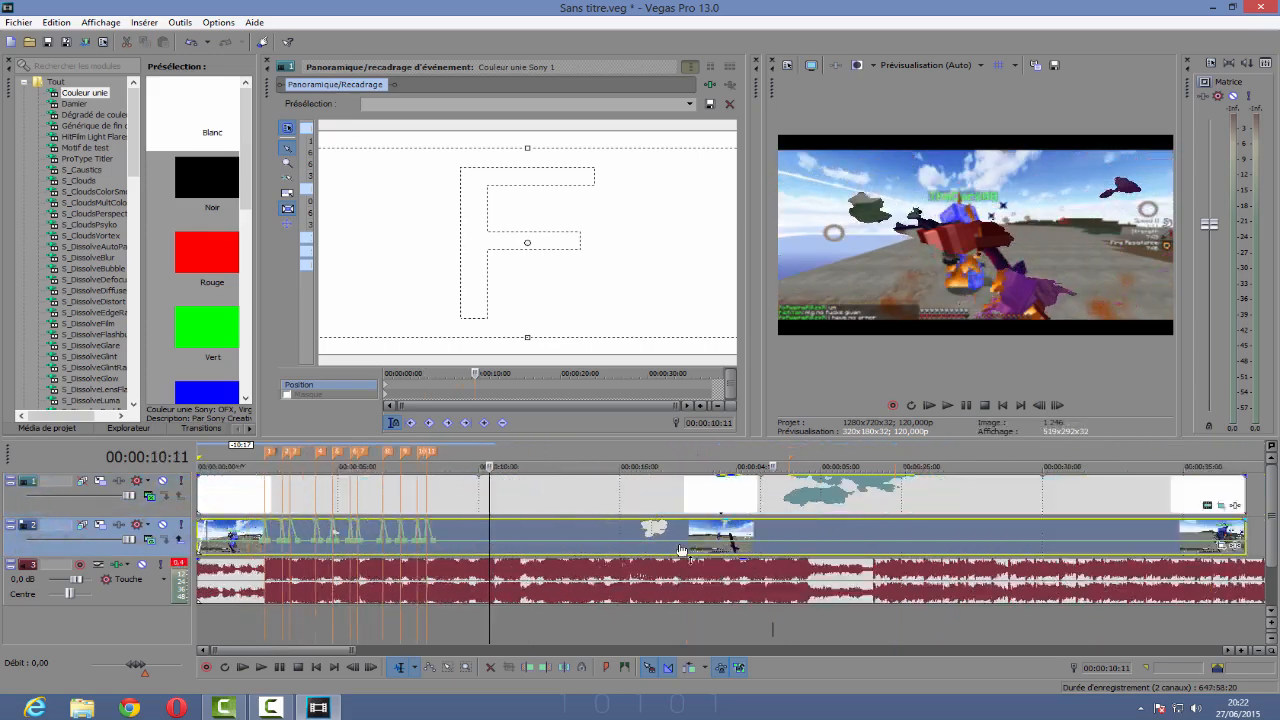
Step: Split the gameplay clip at 00:00:08:24, after the last velocity peak, and delete the remaining part
scroll(680, 551, up, 4)
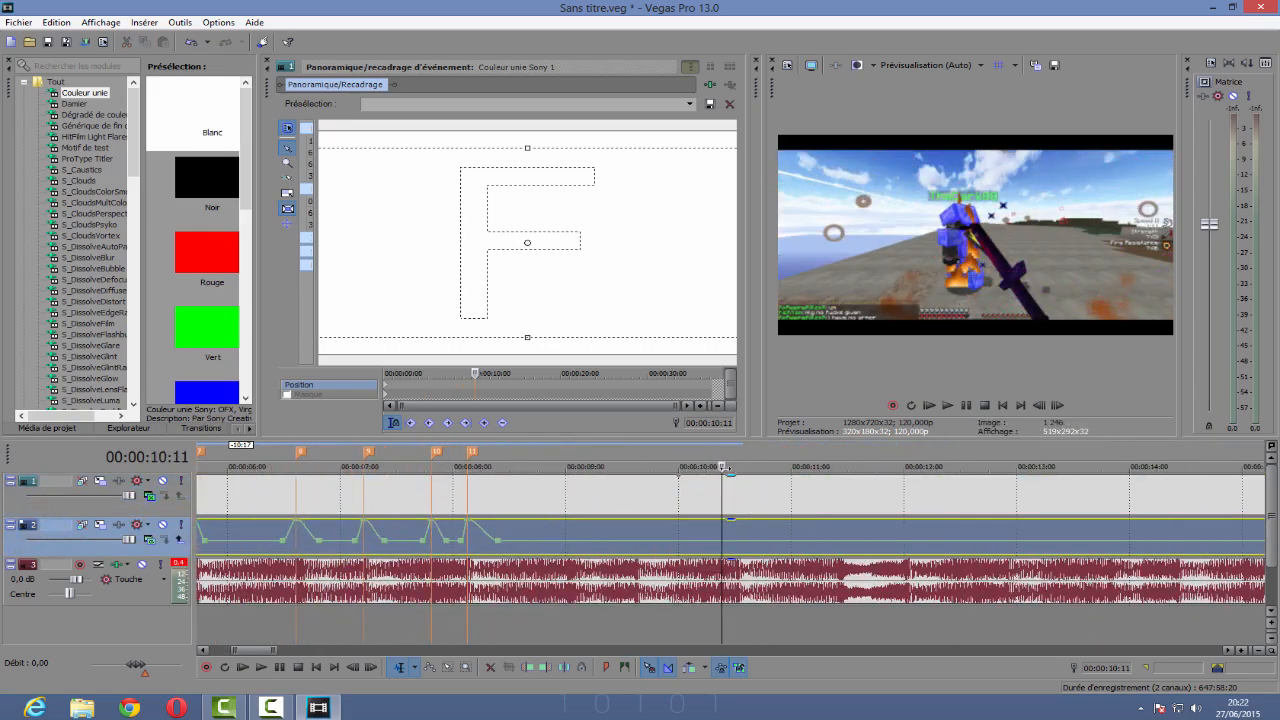
mouse_move(547, 539)
mouse_down()
mouse_move(503, 543)
mouse_move(573, 546)
mouse_move(545, 548)
mouse_up()
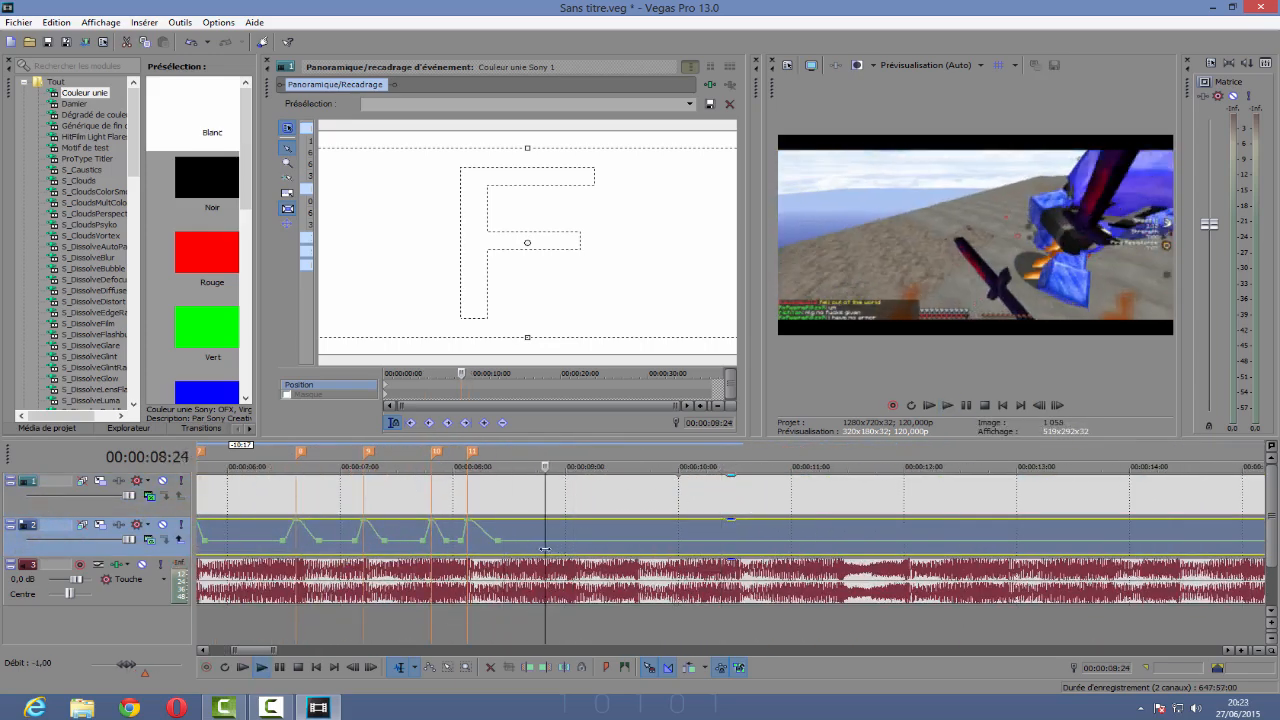
key(s)
right_click(590, 550)
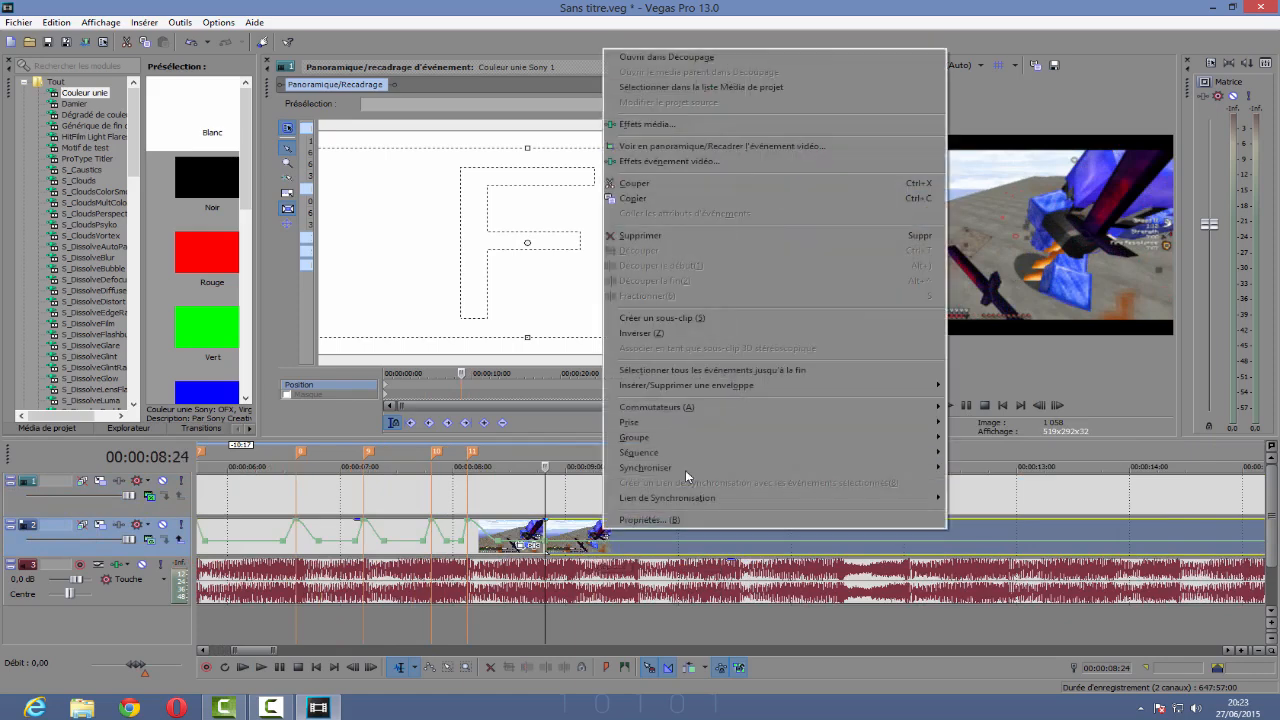
click(690, 236)
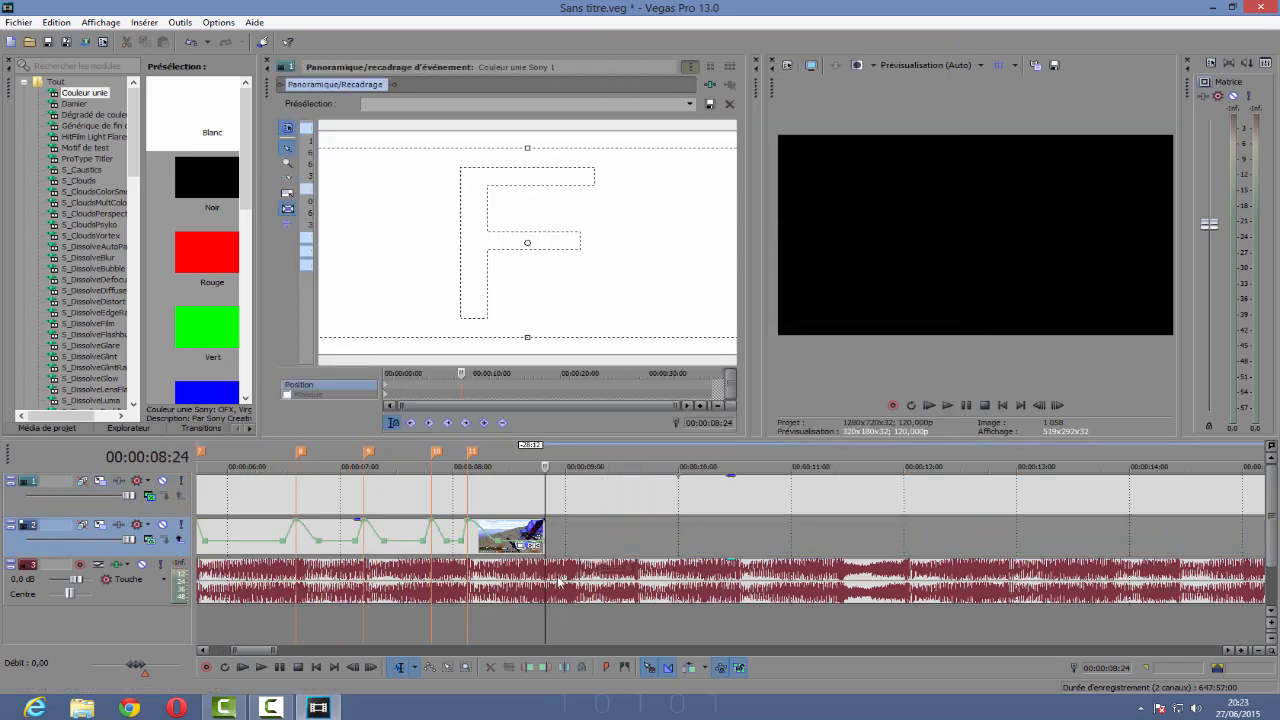
Step: Split the music at 00:00:08:28, delete the remainder, and add short fade-outs to the ends of the music and gameplay clip
click(560, 583)
key(s)
right_click(606, 584)
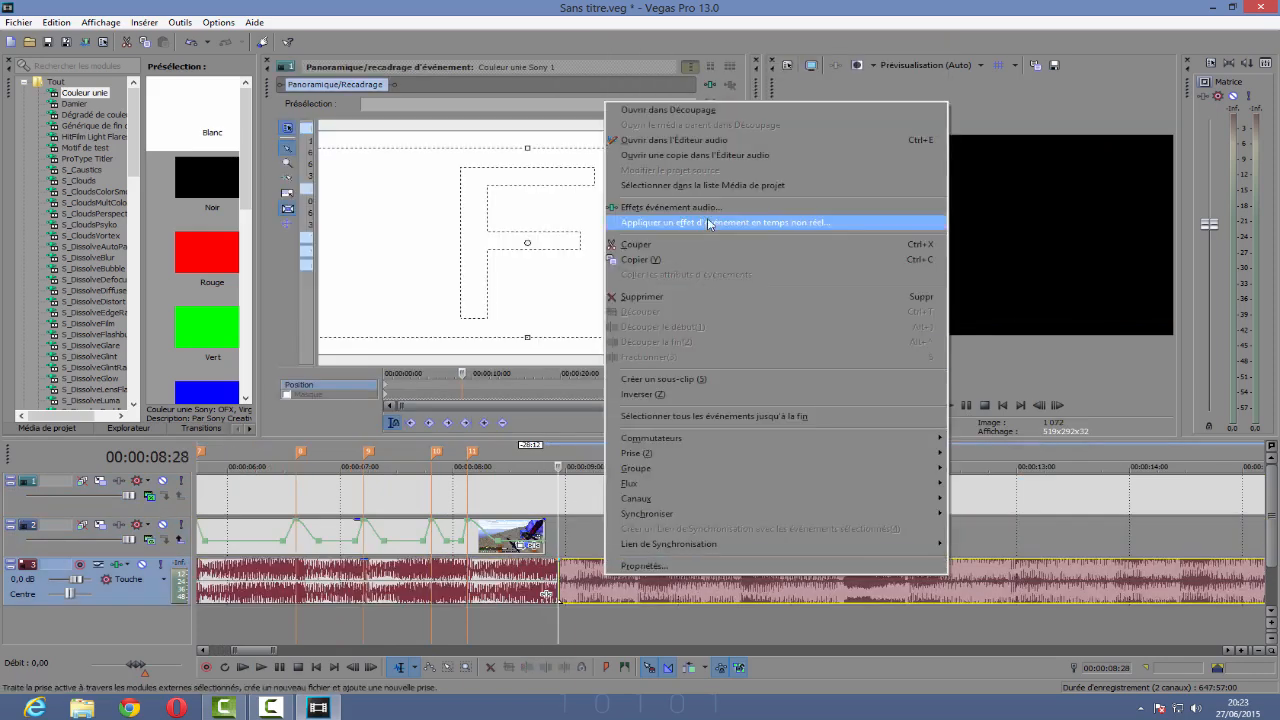
click(697, 297)
drag(560, 560, 540, 524)
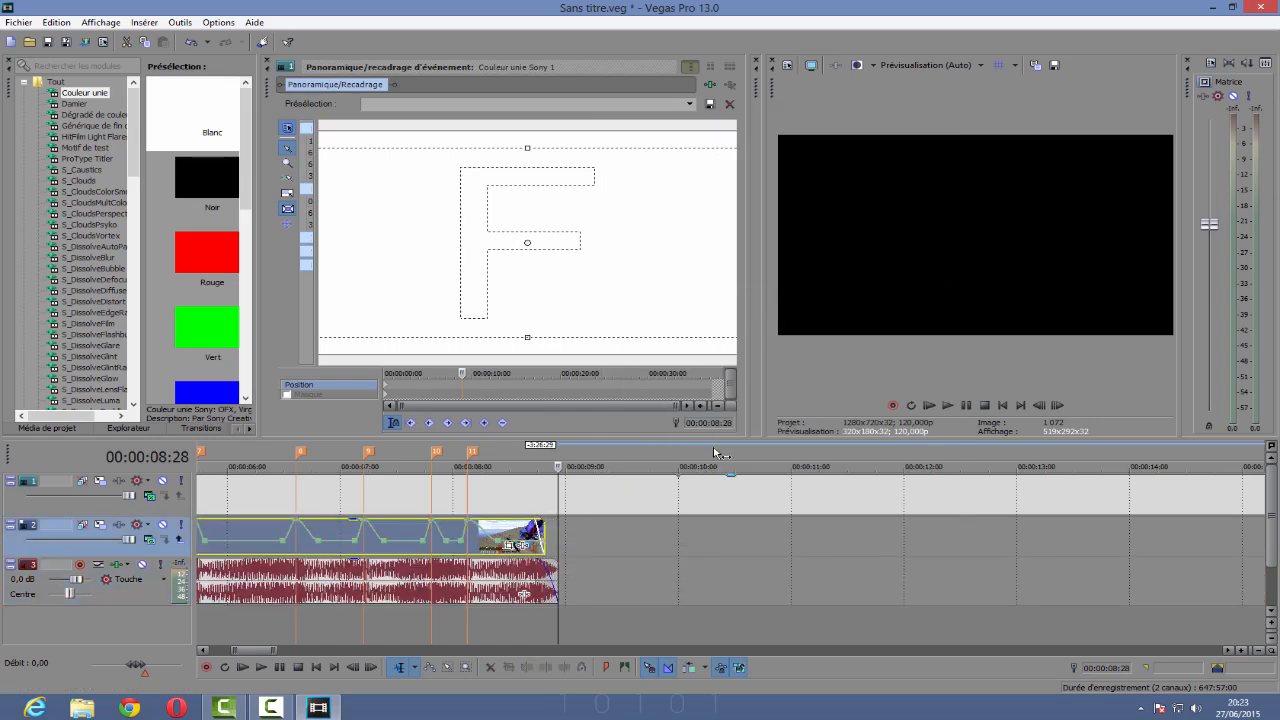
Step: Split the white solid color event at 00:00:08:28 and delete the part after it
click(558, 500)
right_click(589, 493)
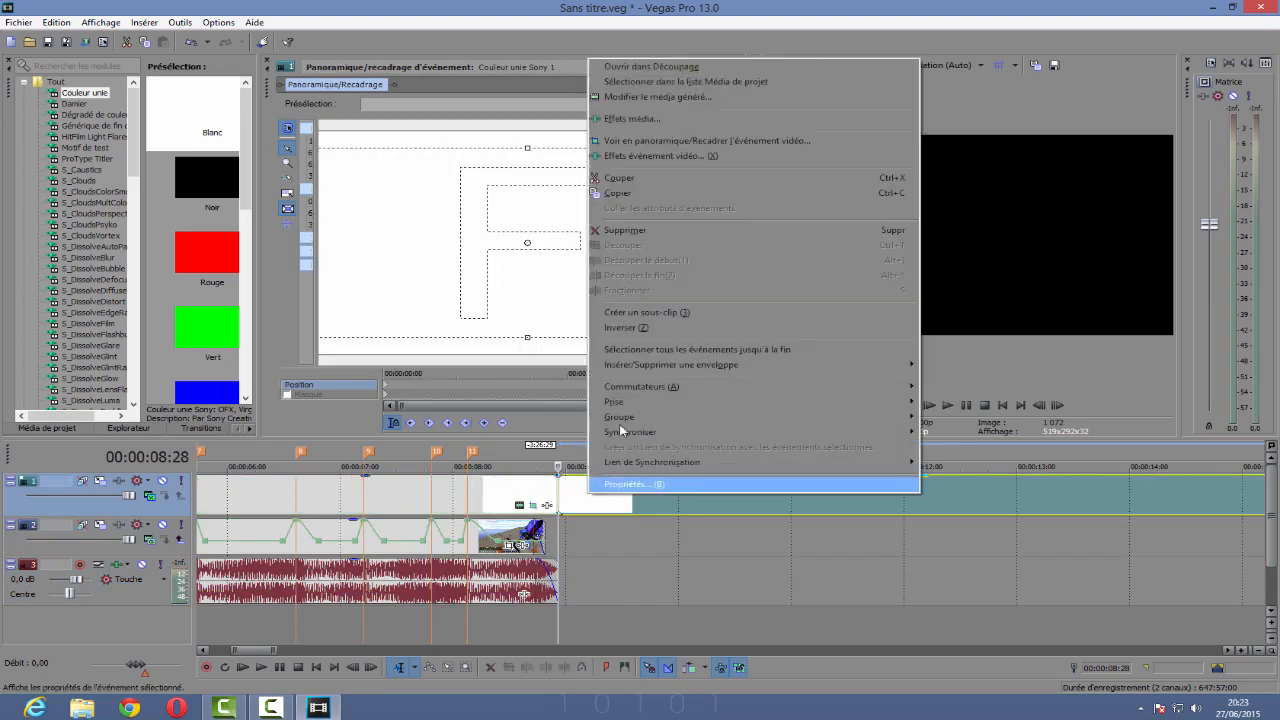
click(680, 229)
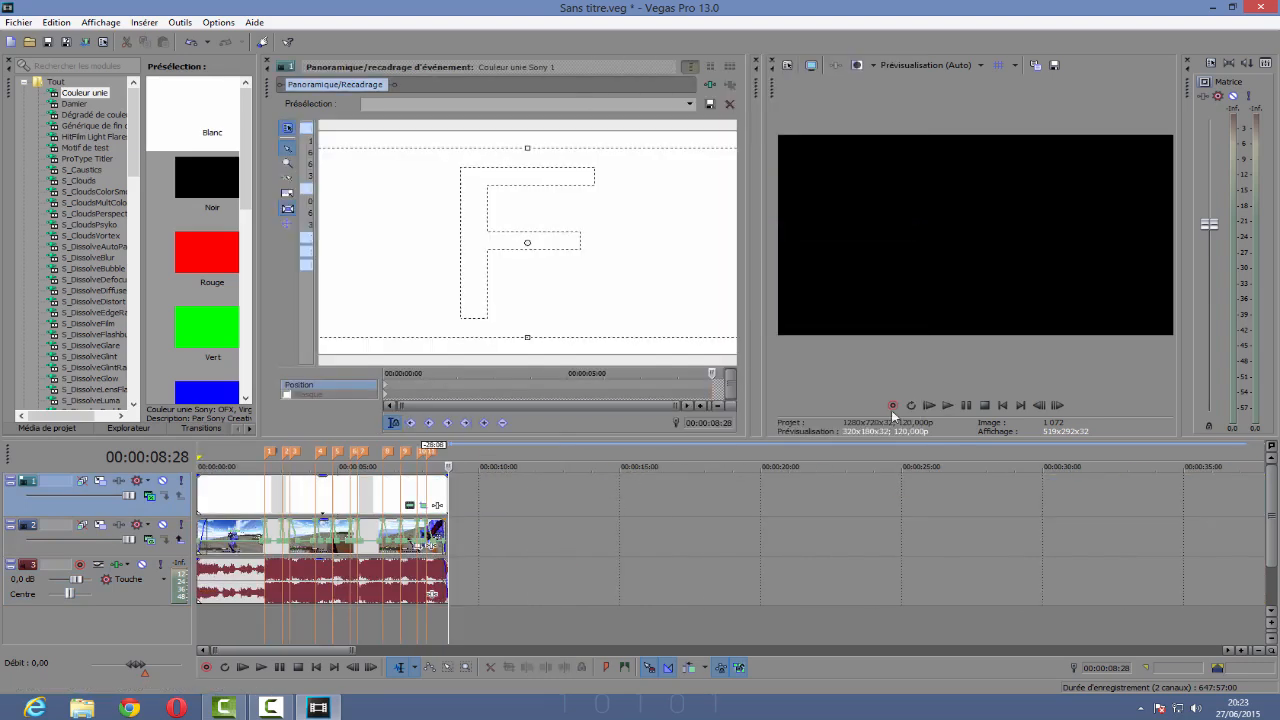
Step: Play the trimmed edit from the beginning to check the speed changes against the music
click(940, 406)
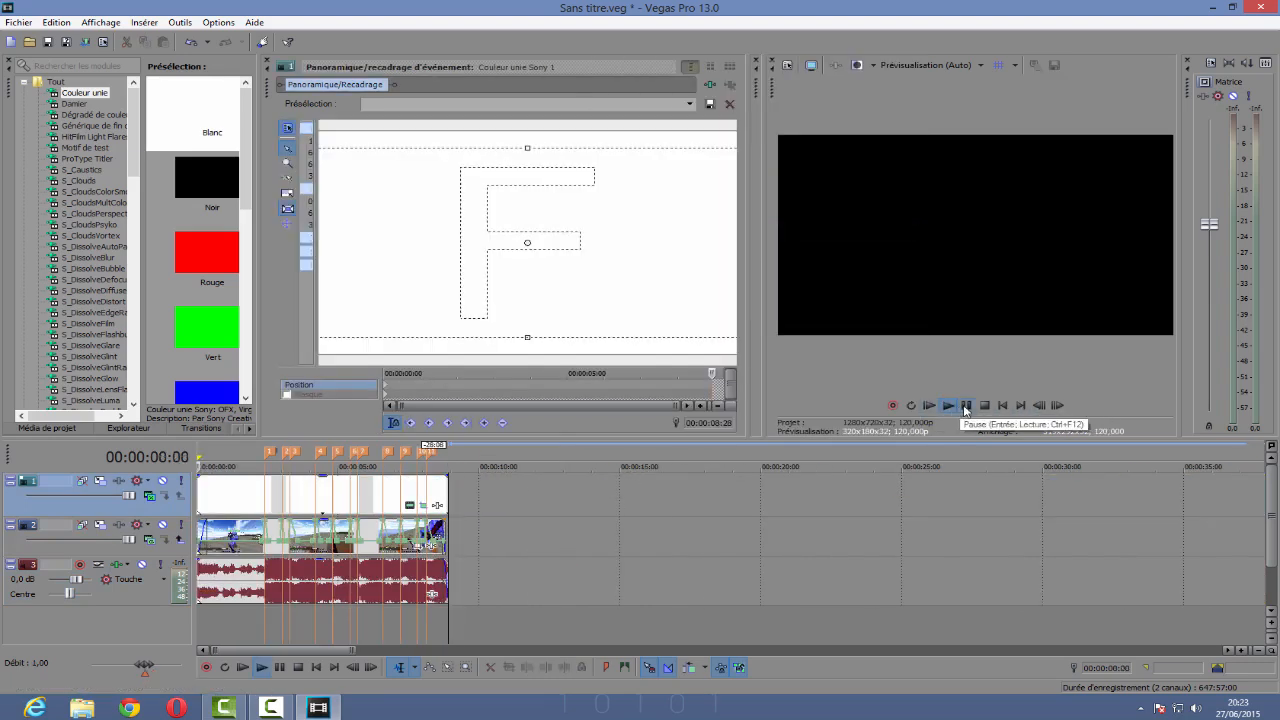
click(950, 408)
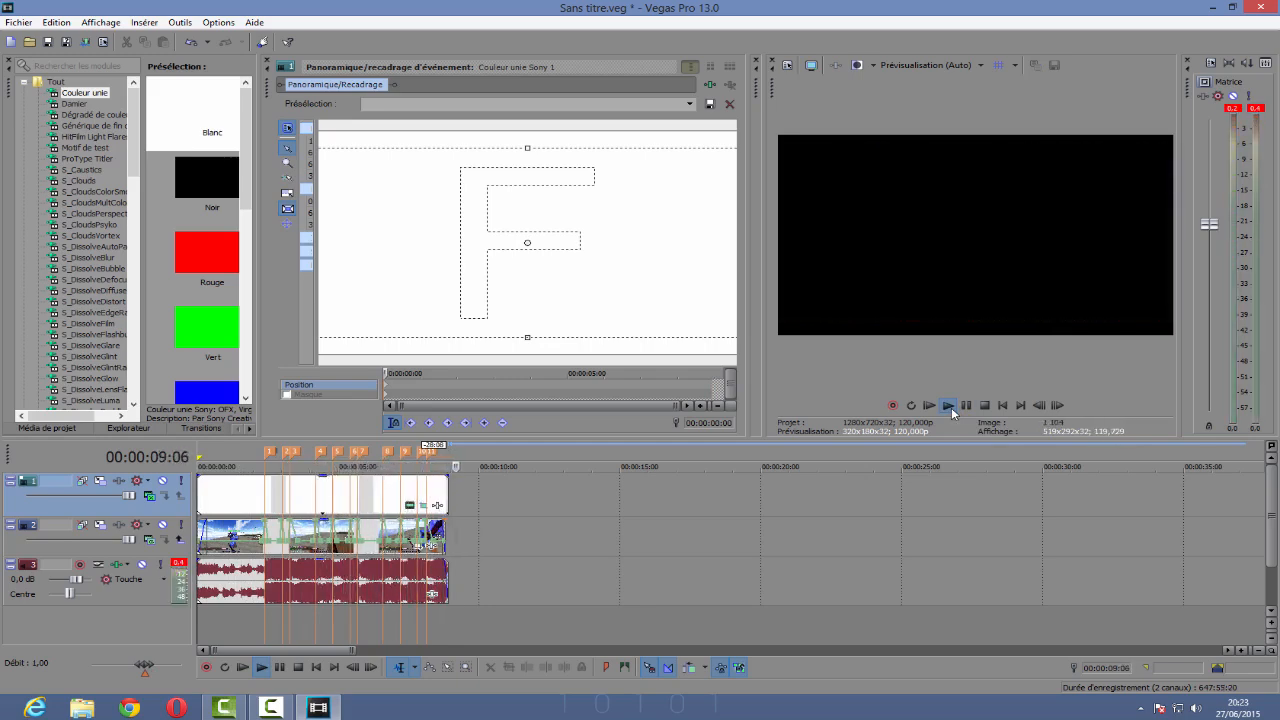
click(966, 407)
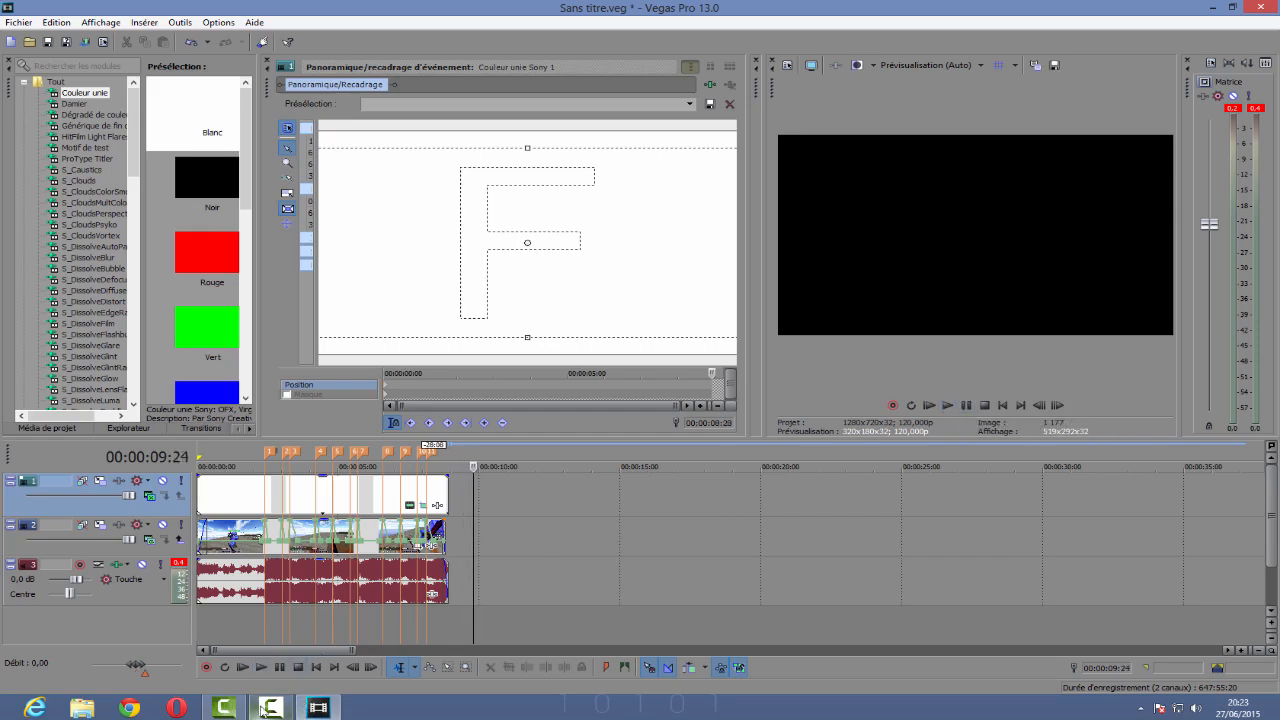
click(266, 708)
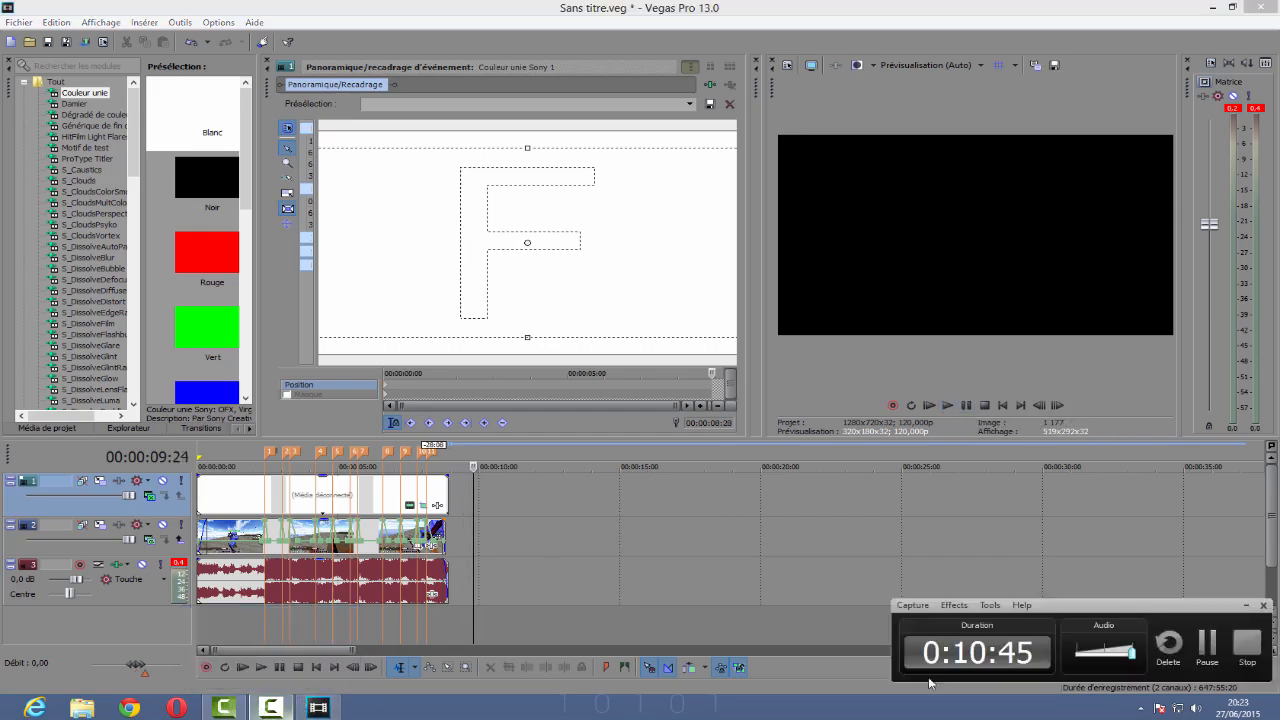
click(1196, 652)
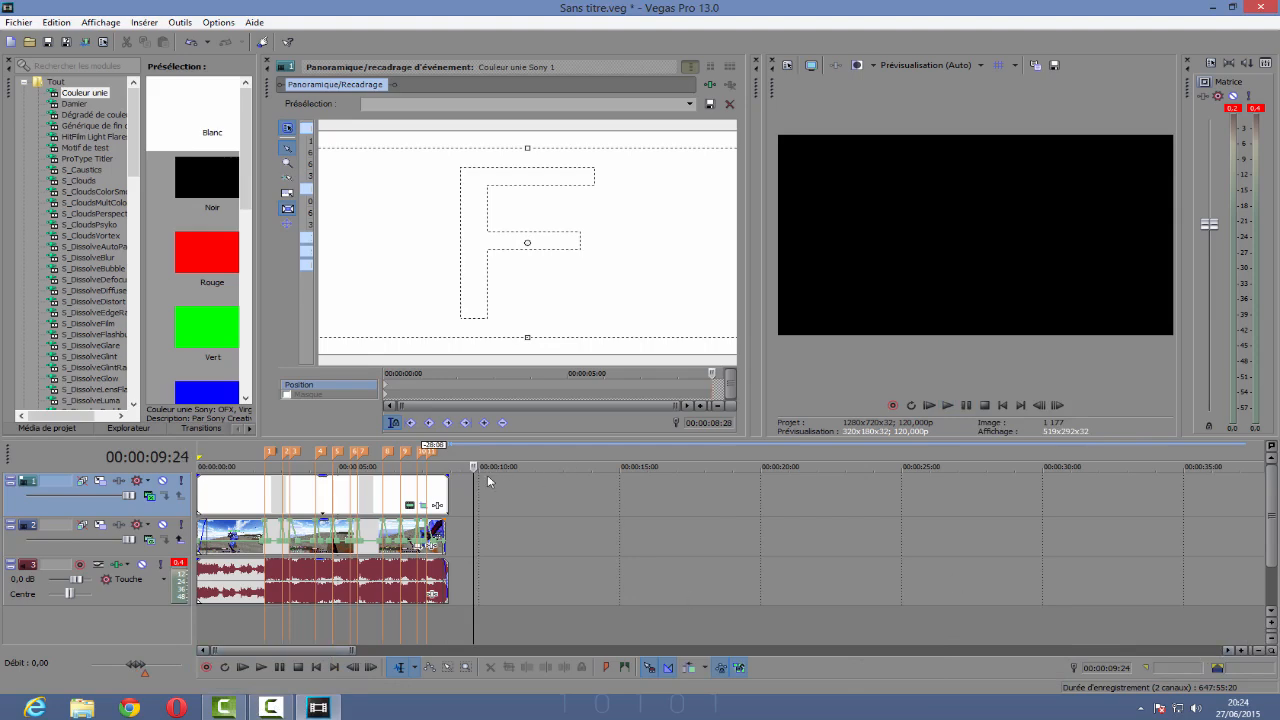
click(264, 615)
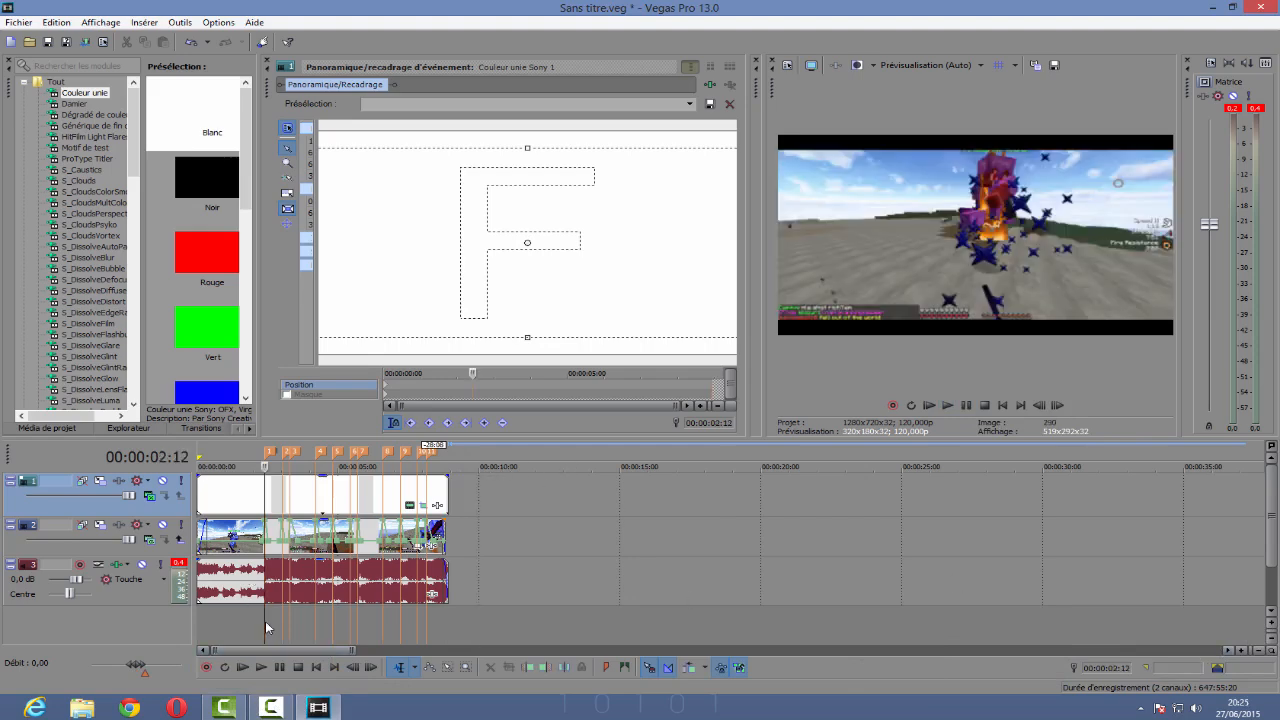
scroll(375, 547, up, 4)
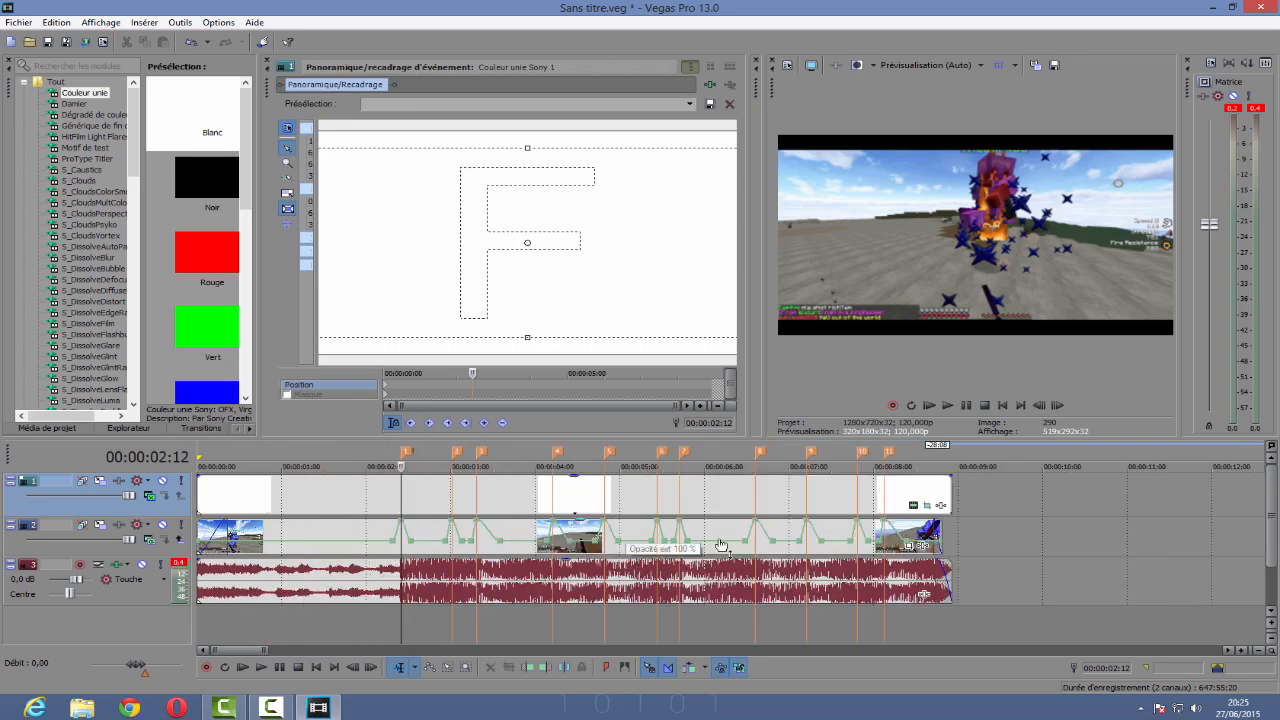
click(124, 530)
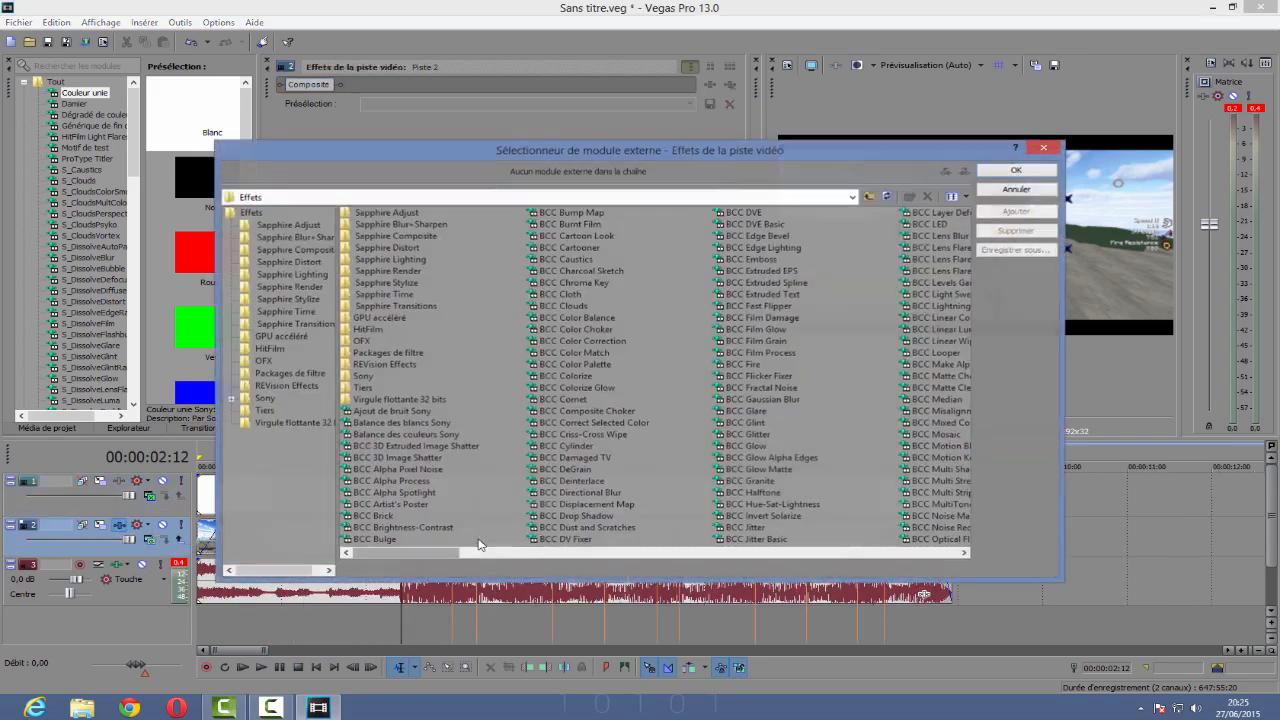
click(1045, 148)
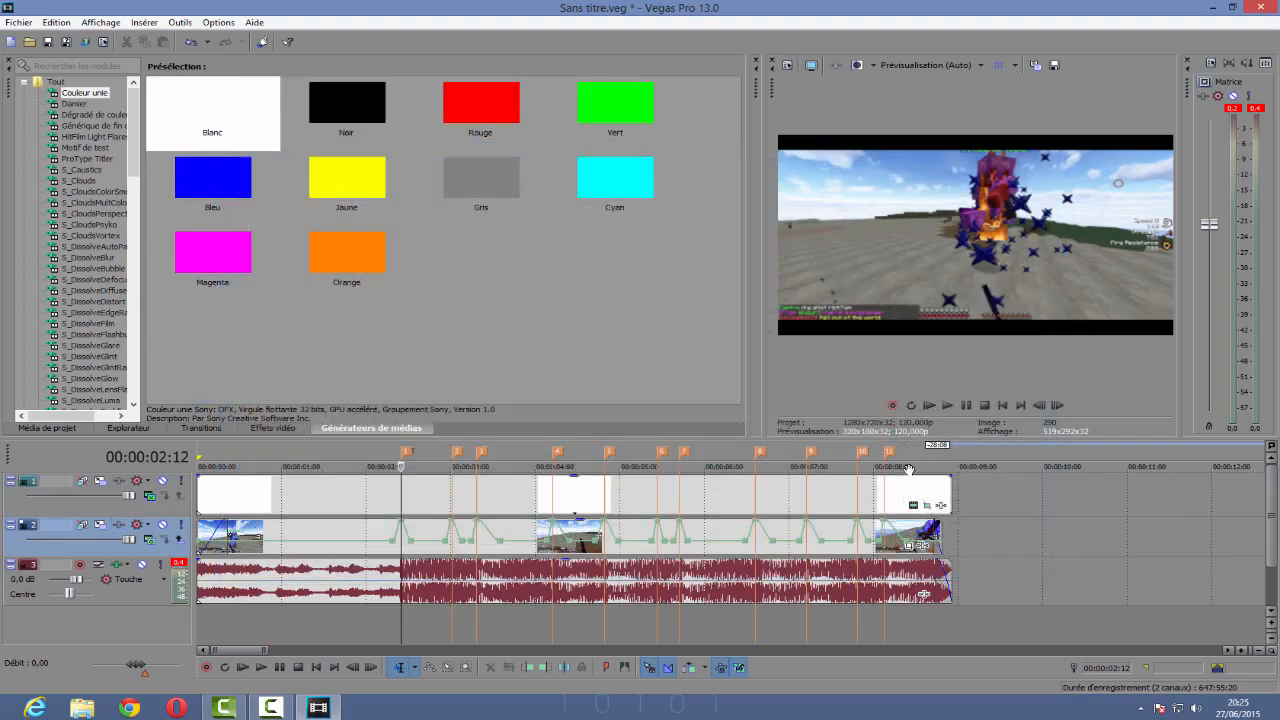
click(922, 548)
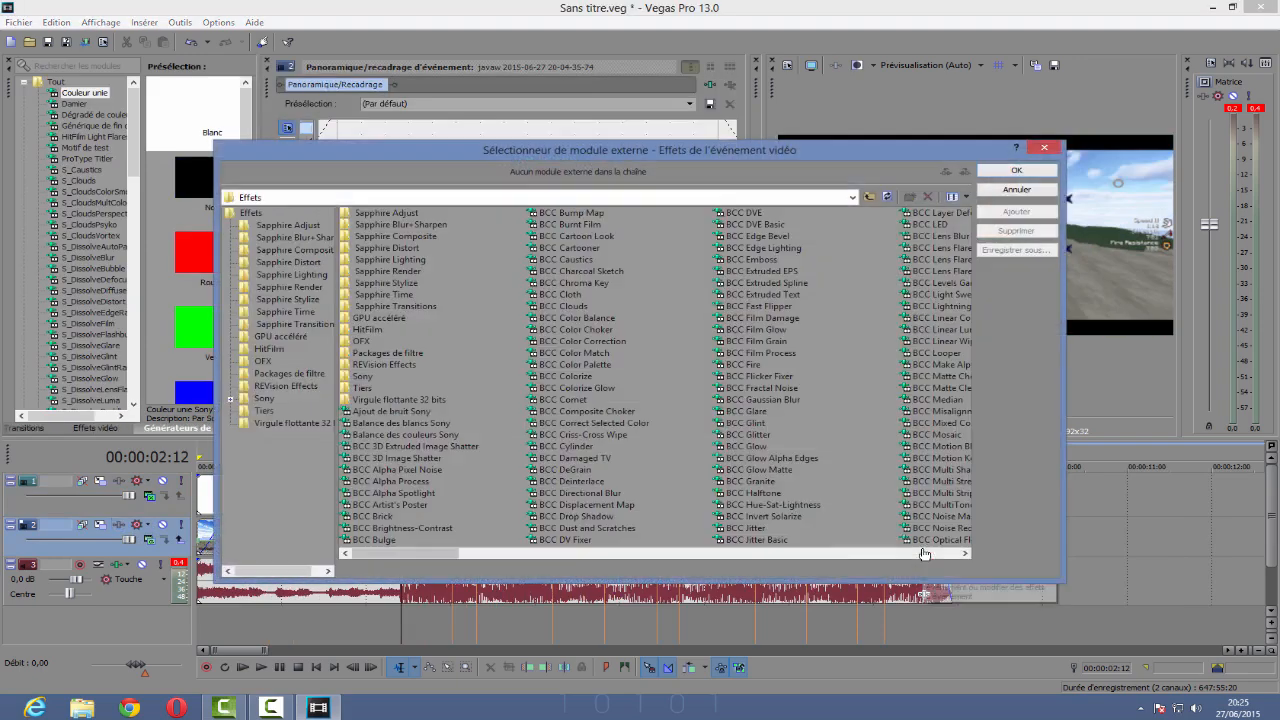
click(1052, 160)
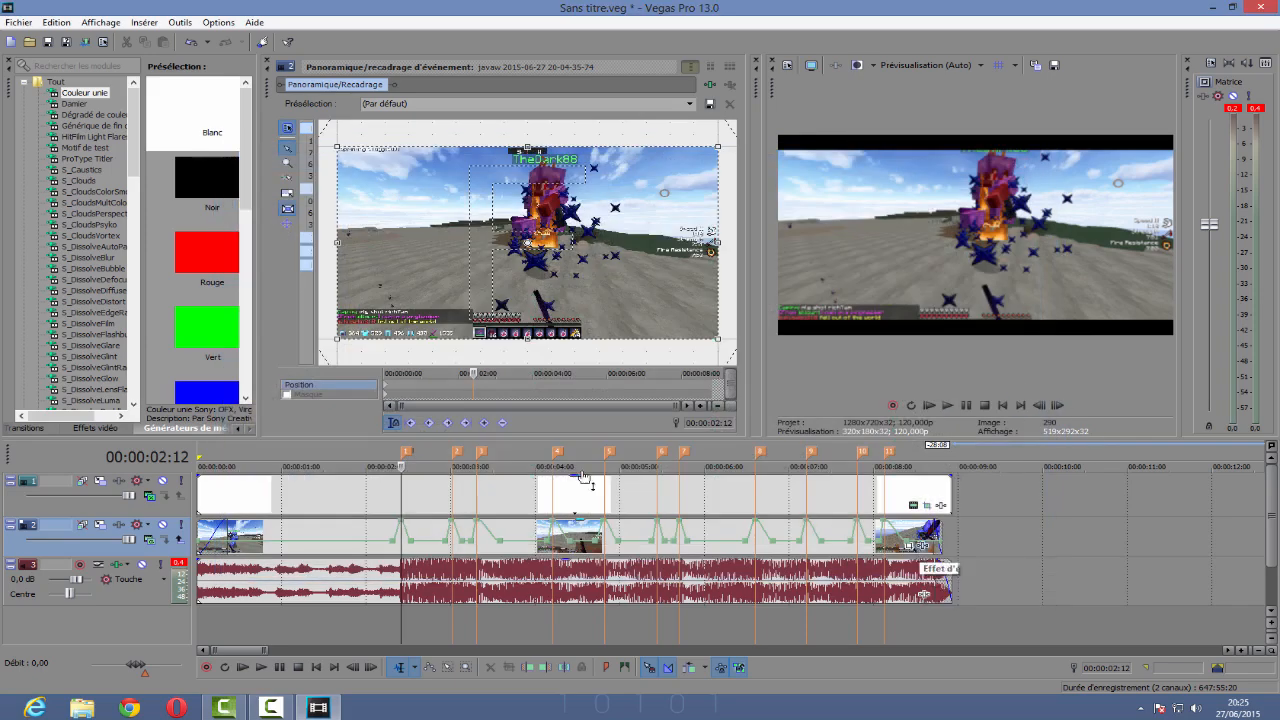
Step: Add the Magic Bullet Looks effect to the gameplay video track
click(119, 525)
drag(421, 550, 671, 565)
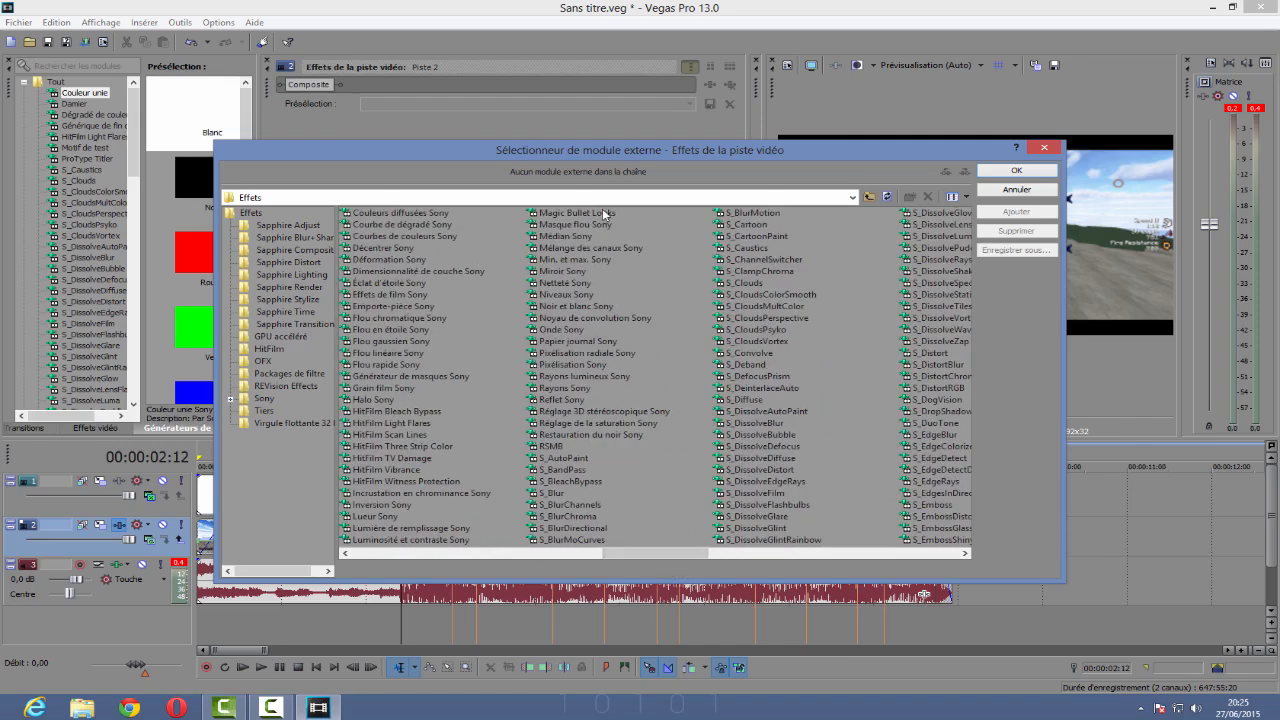
click(602, 211)
click(1026, 213)
click(1018, 171)
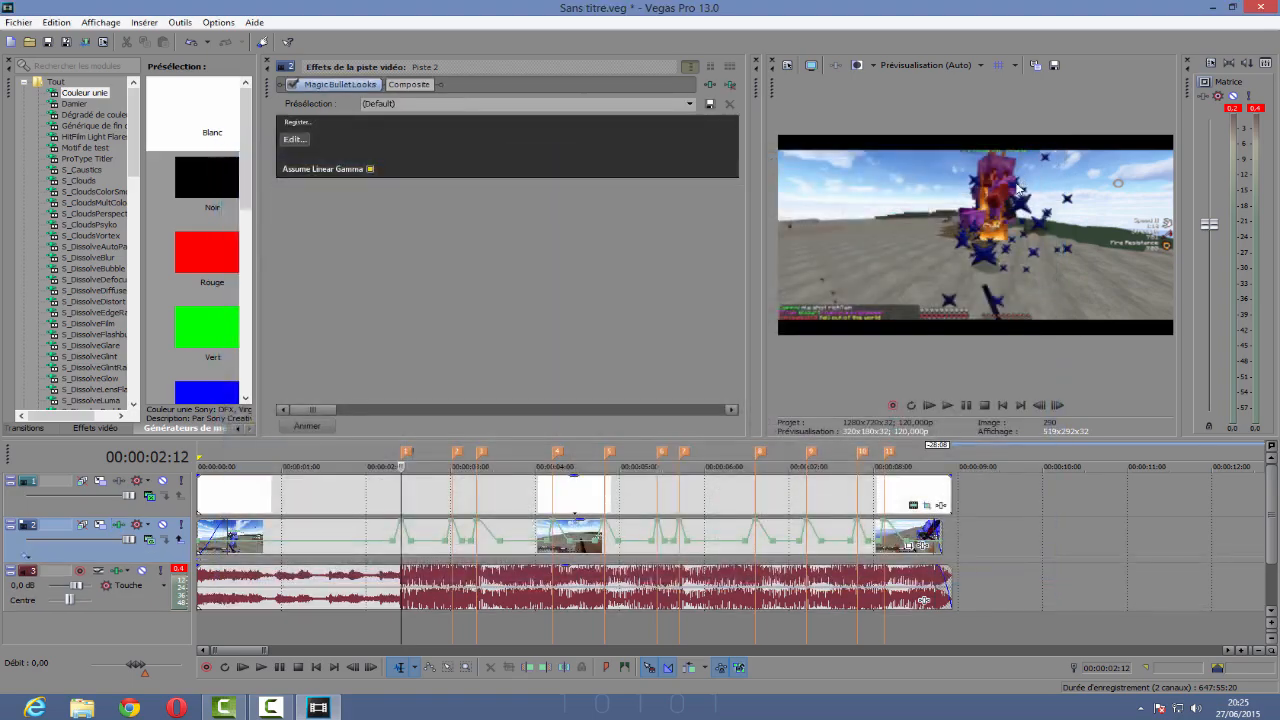
Step: Open the Magic Bullet Looks editor, browse the preset looks and apply the Subtle Film Soft look
click(292, 140)
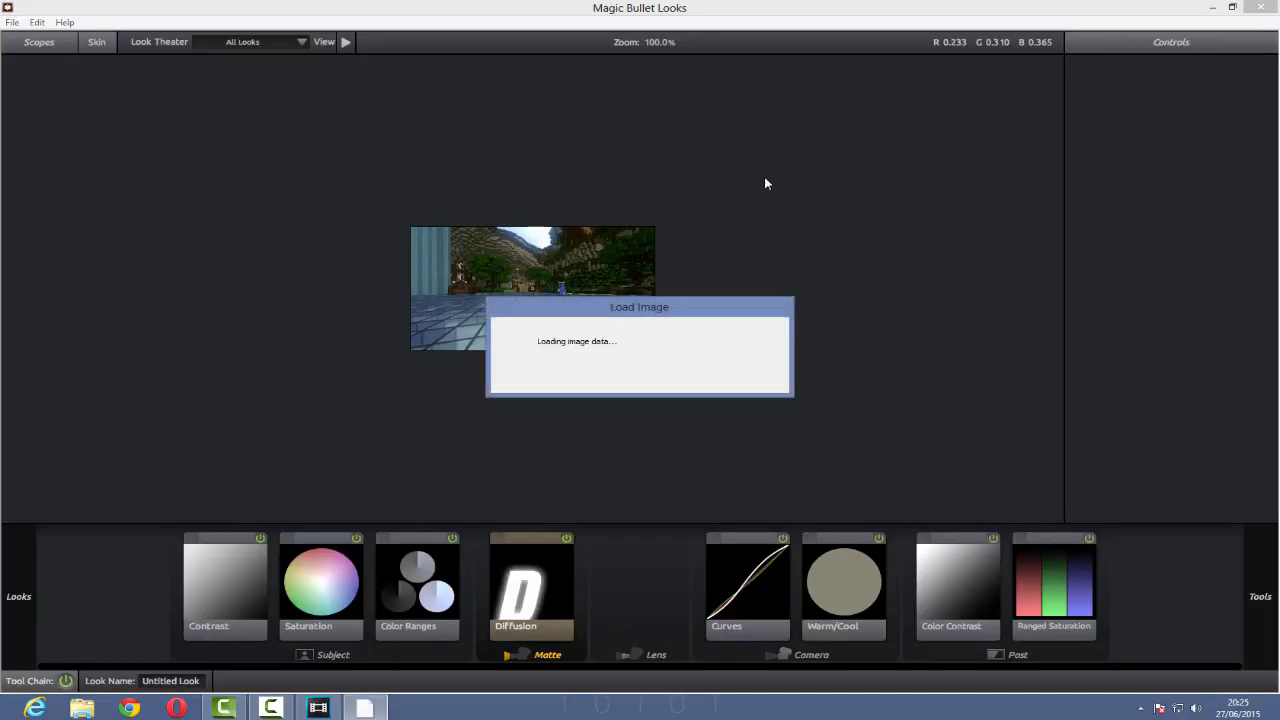
mouse_move(19, 590)
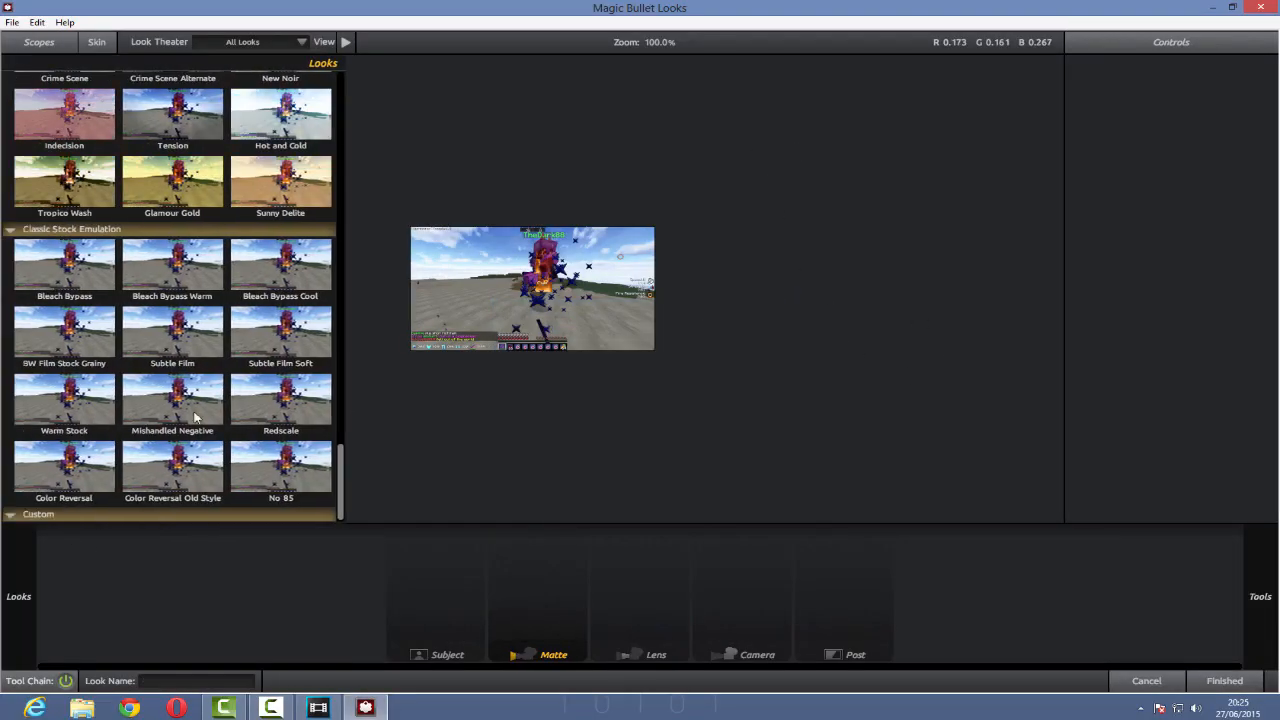
scroll(275, 243, up, 5)
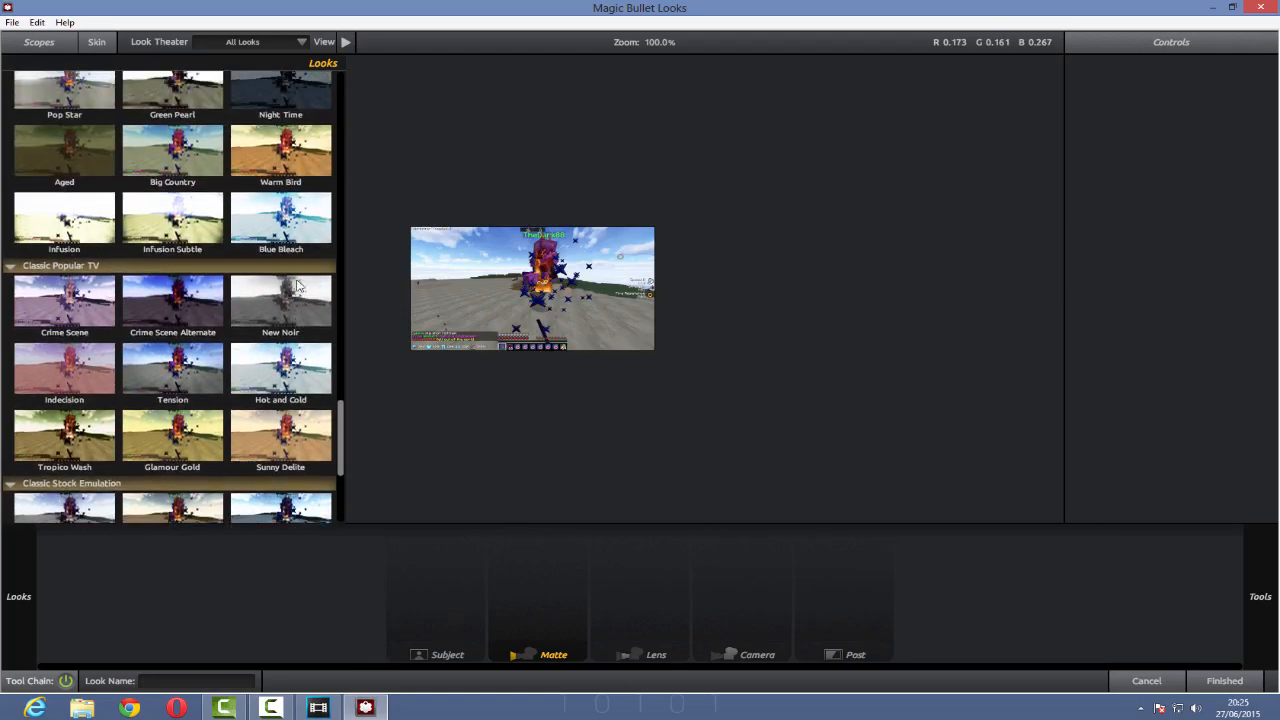
scroll(337, 428, up, 3)
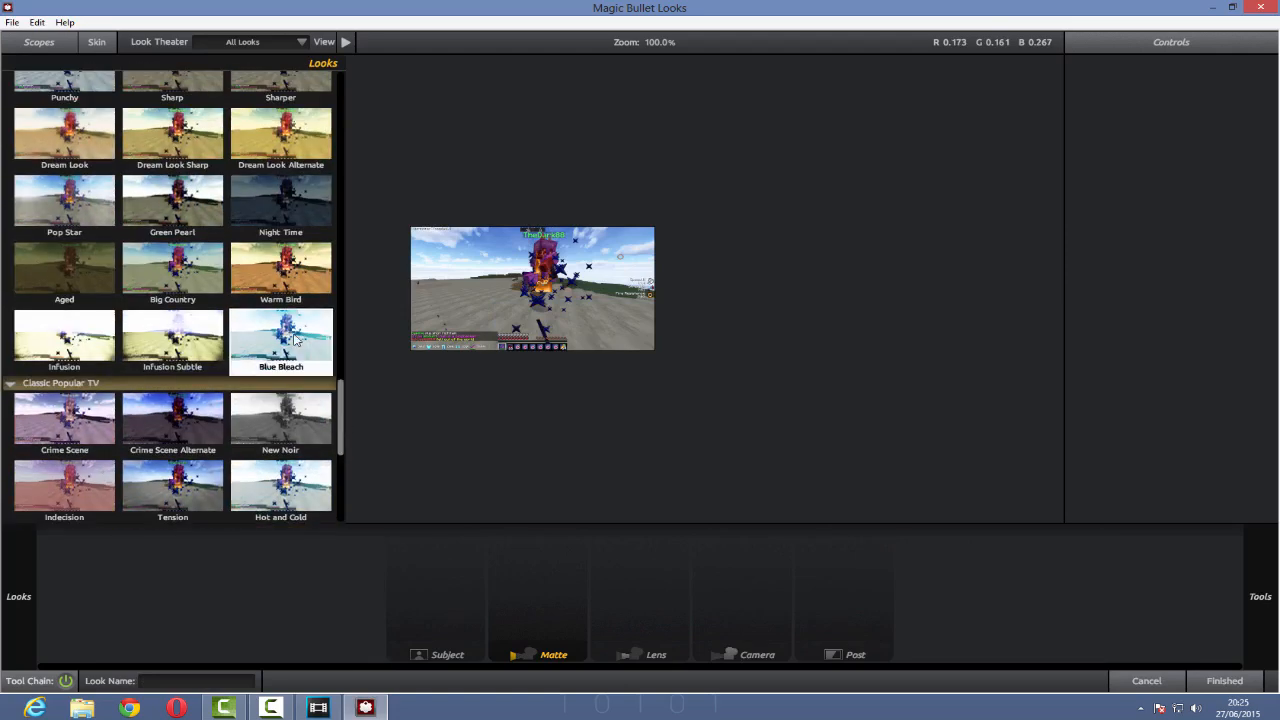
click(292, 340)
click(300, 490)
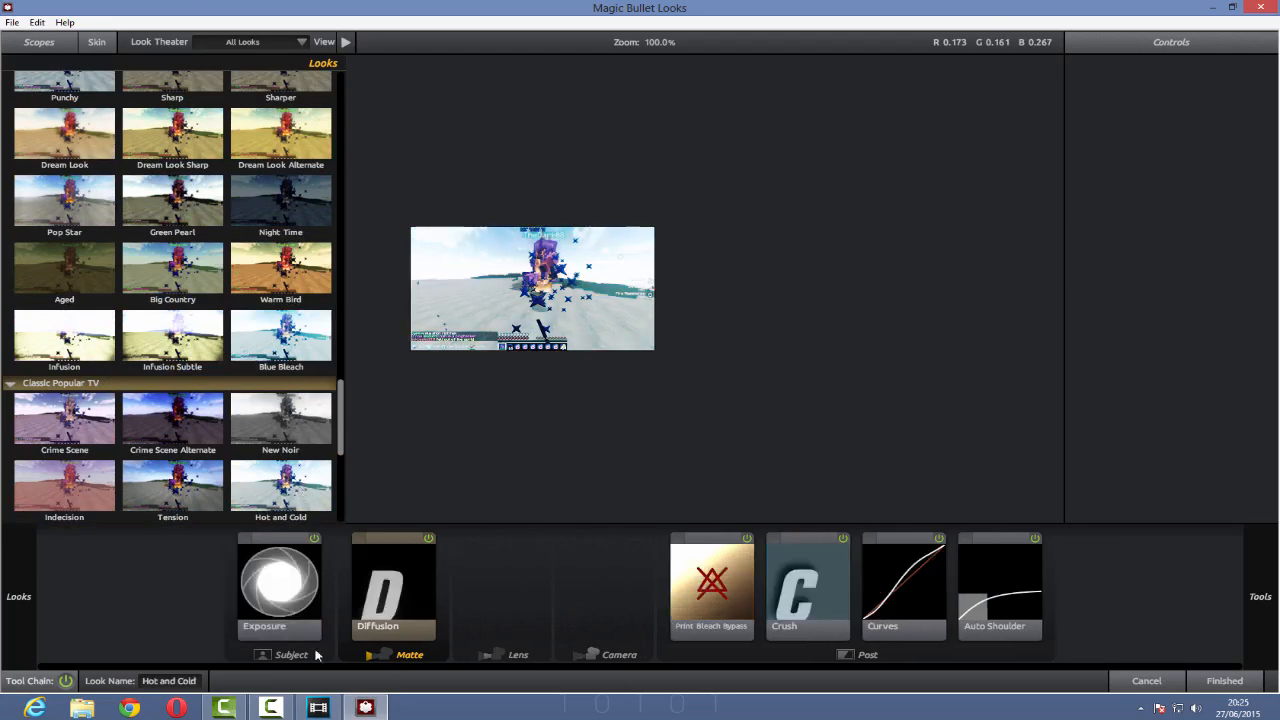
mouse_move(272, 712)
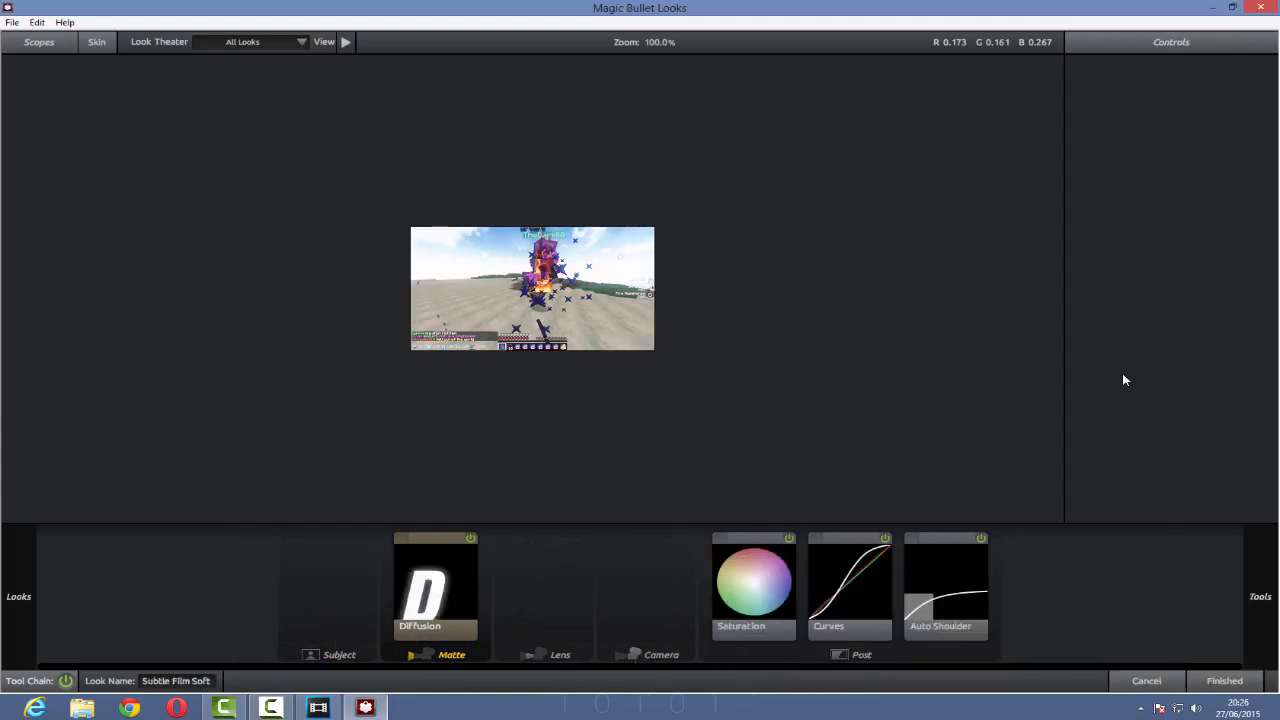
Step: Raise the points of the look's Red curve, most strongly in the shadows, and apply the finished look to the track
click(885, 578)
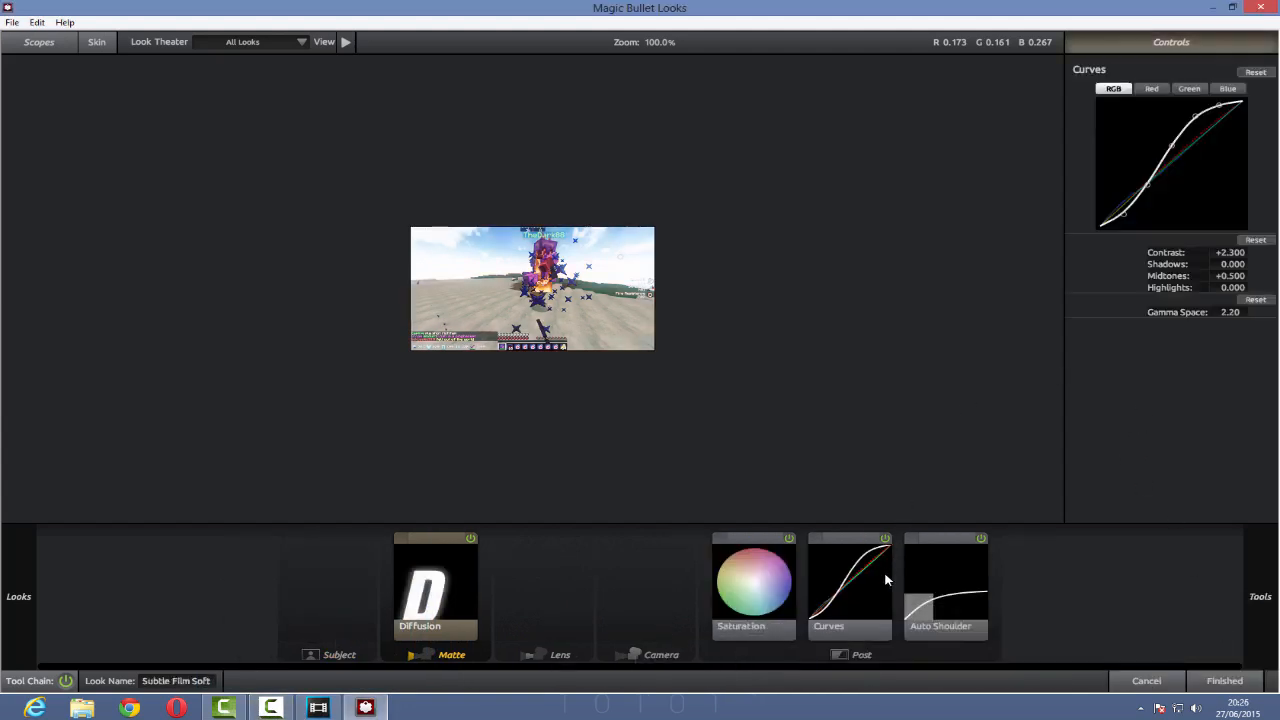
click(1155, 89)
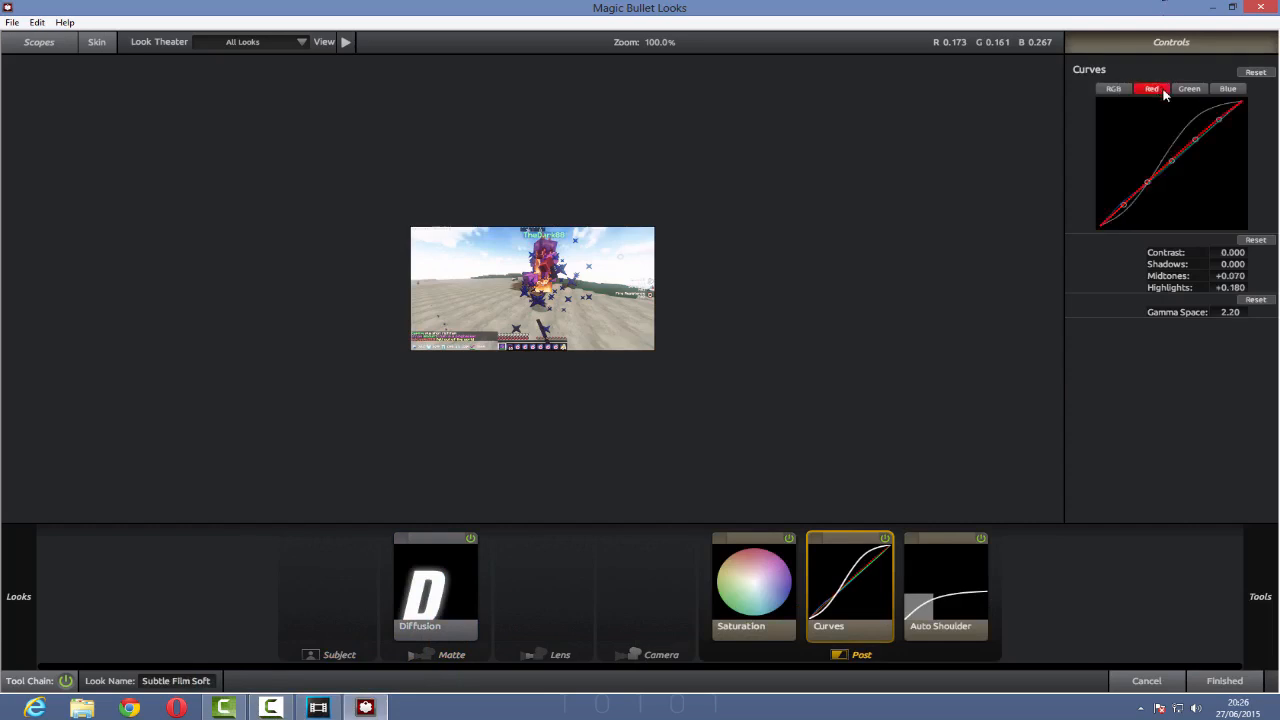
drag(1218, 122, 1219, 118)
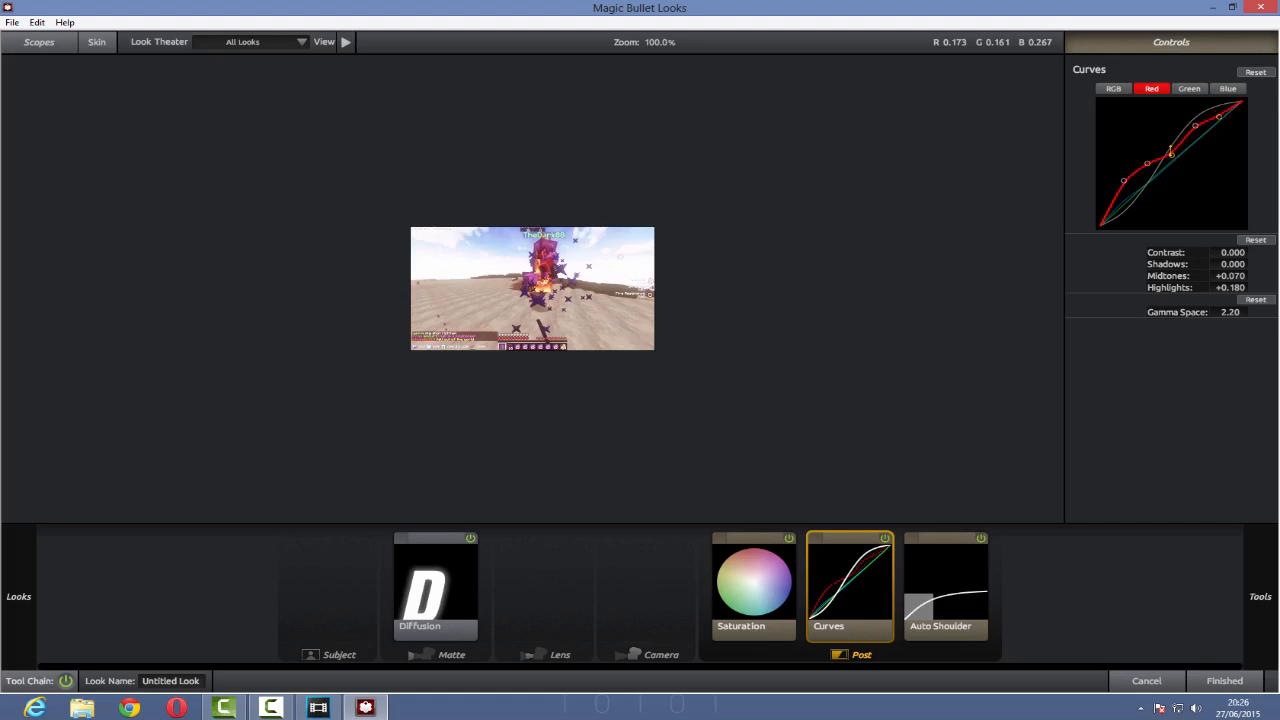
click(1222, 681)
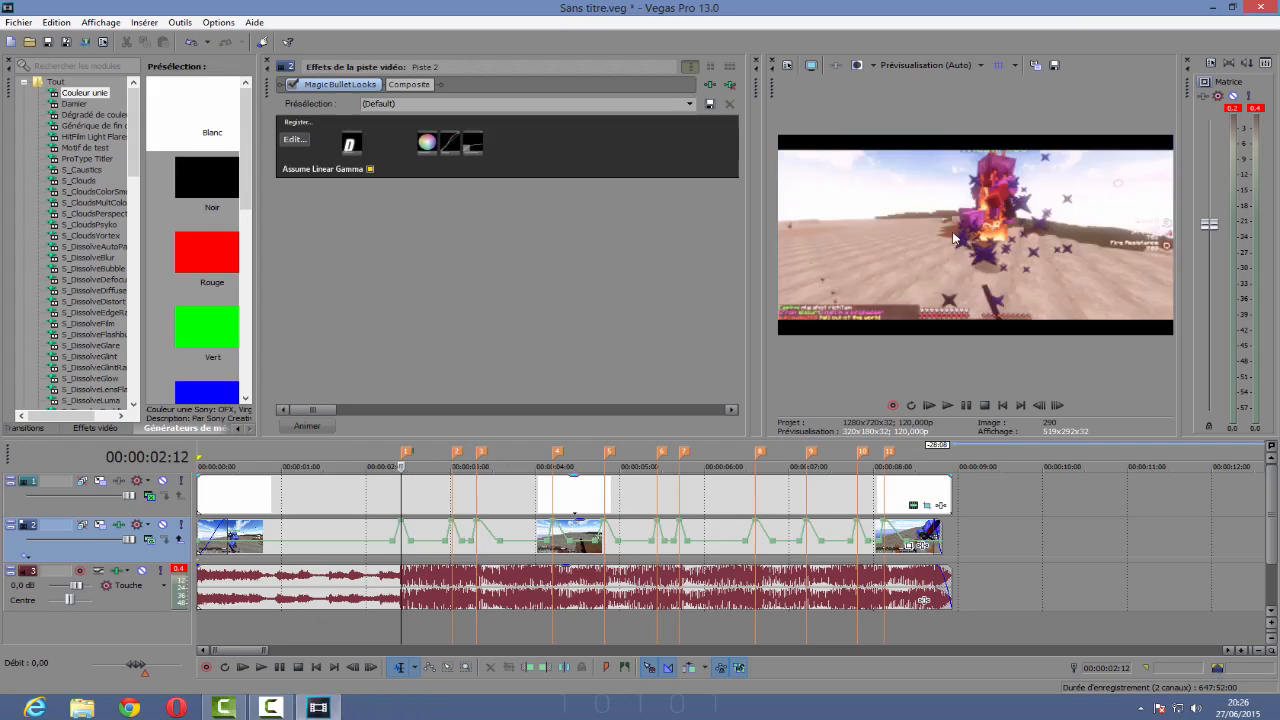
Step: Play the graded edit from the beginning and scrub through it to check the color look
key(space)
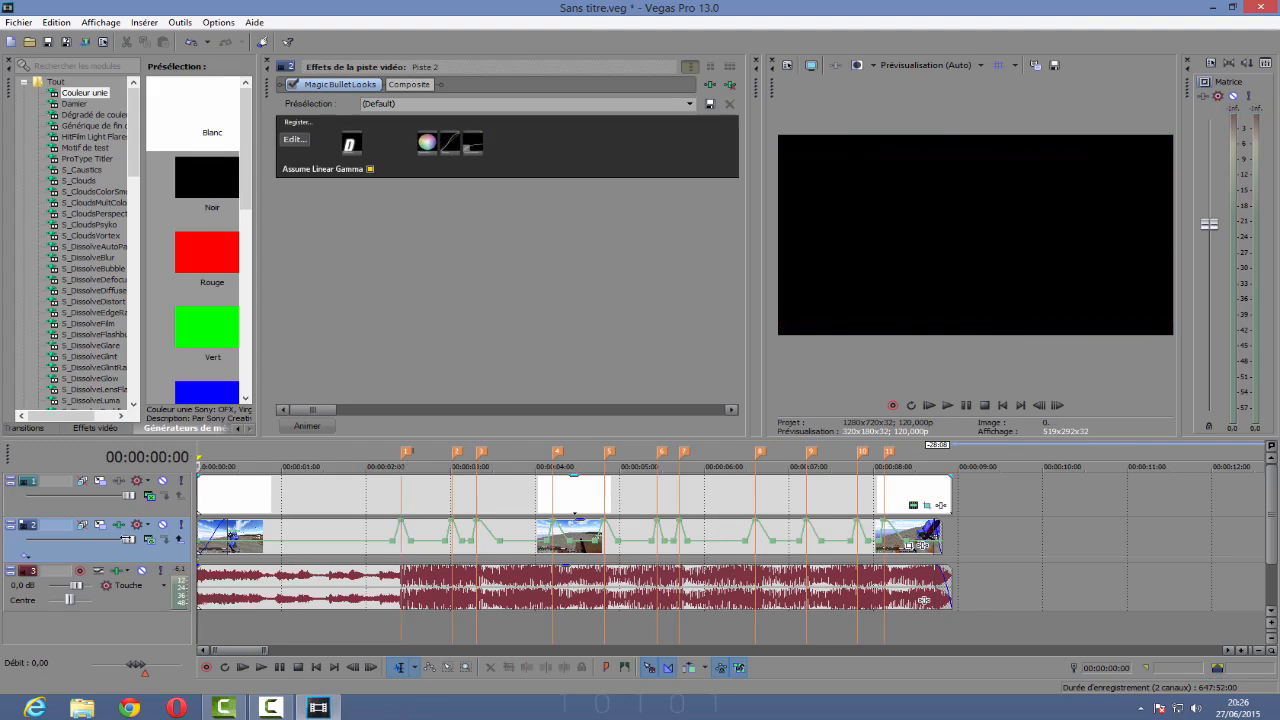
click(949, 405)
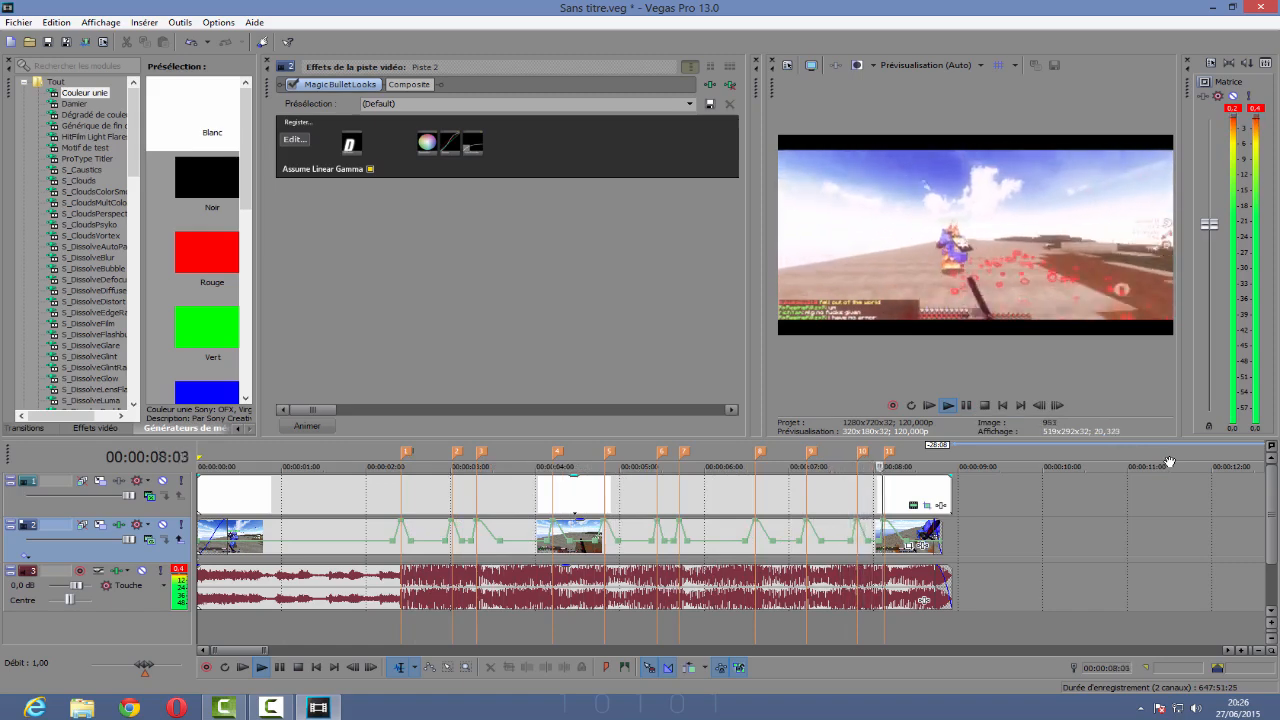
click(968, 408)
drag(1059, 468, 677, 468)
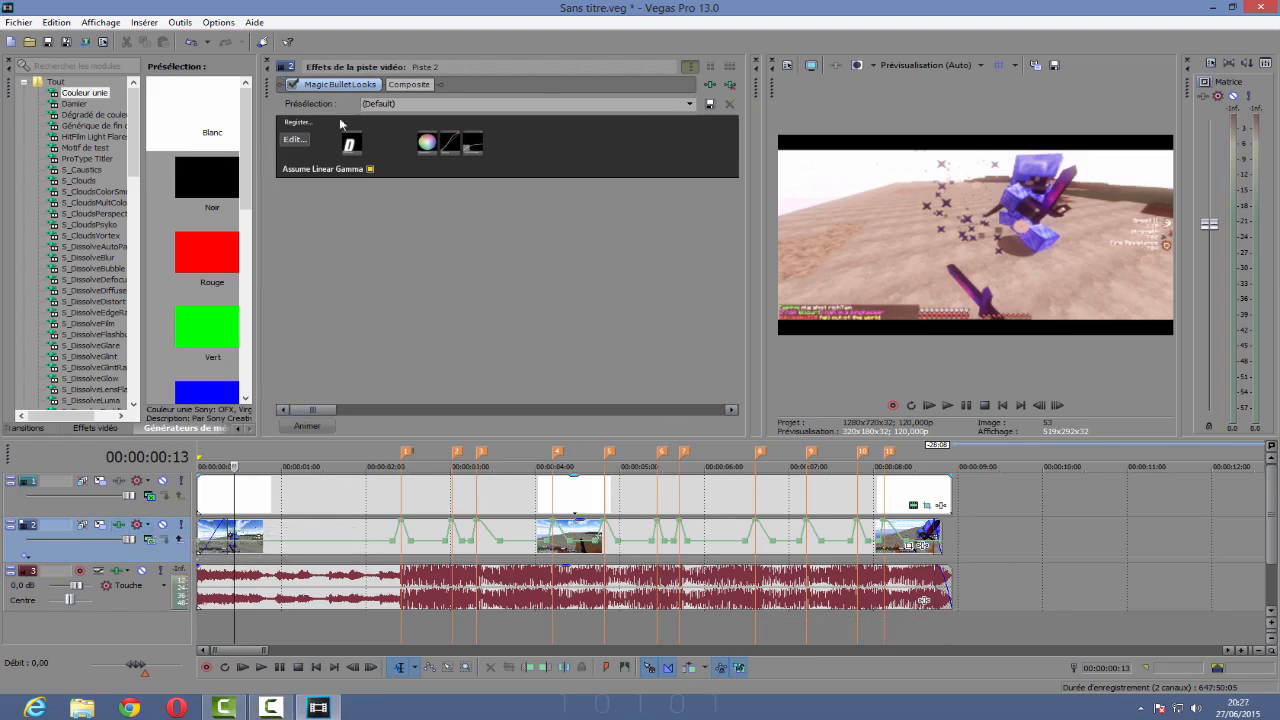
Step: Turn off Magic Bullet Looks on the gameplay track and add the S_Shake effect to the gameplay clip
click(292, 85)
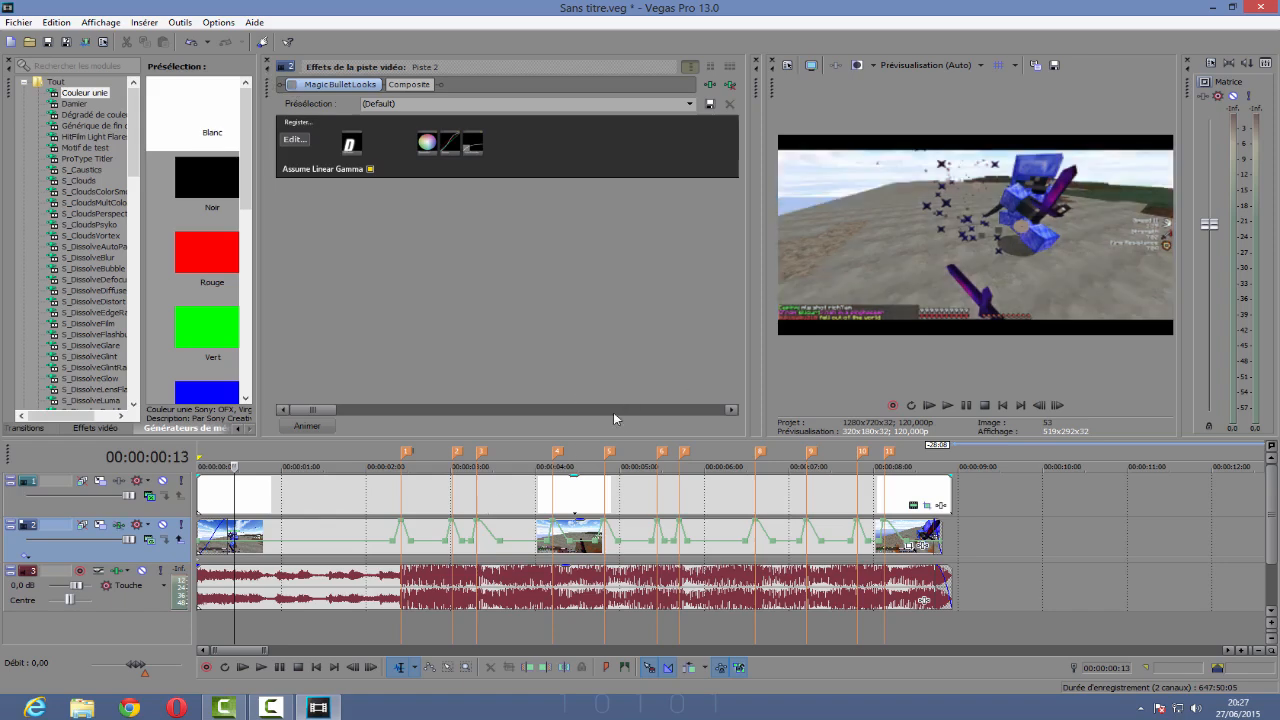
click(404, 592)
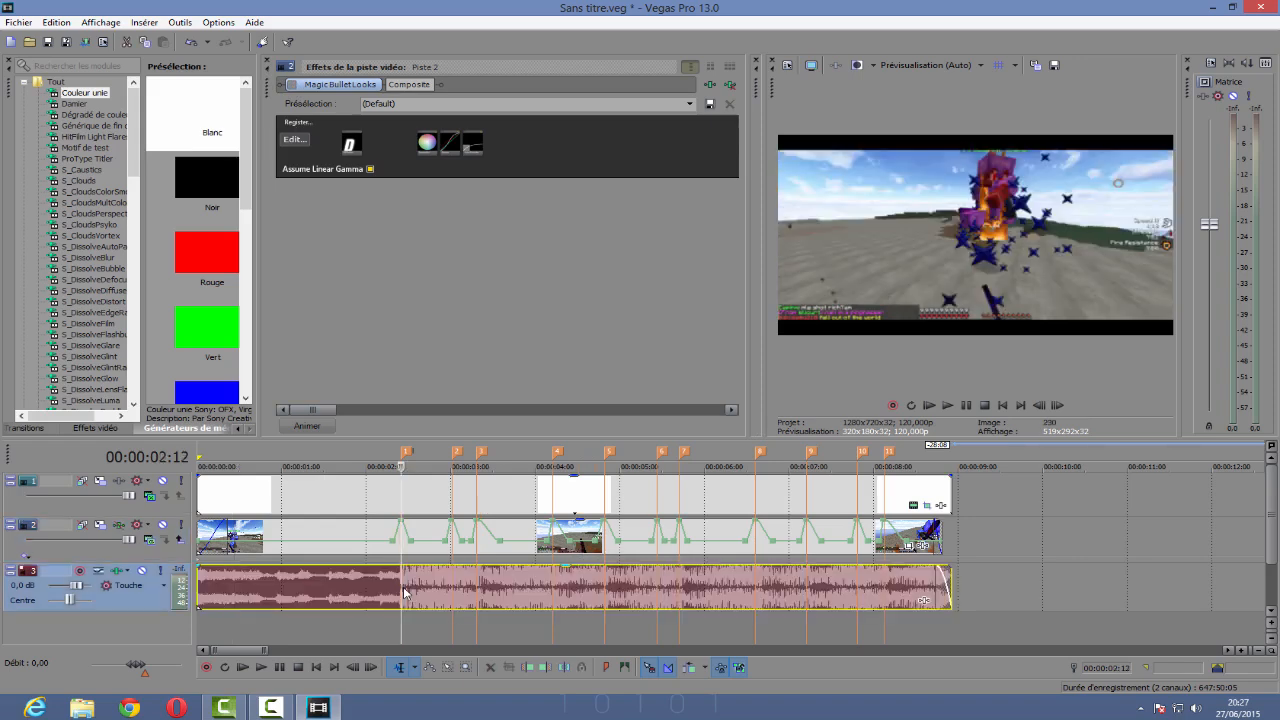
click(922, 546)
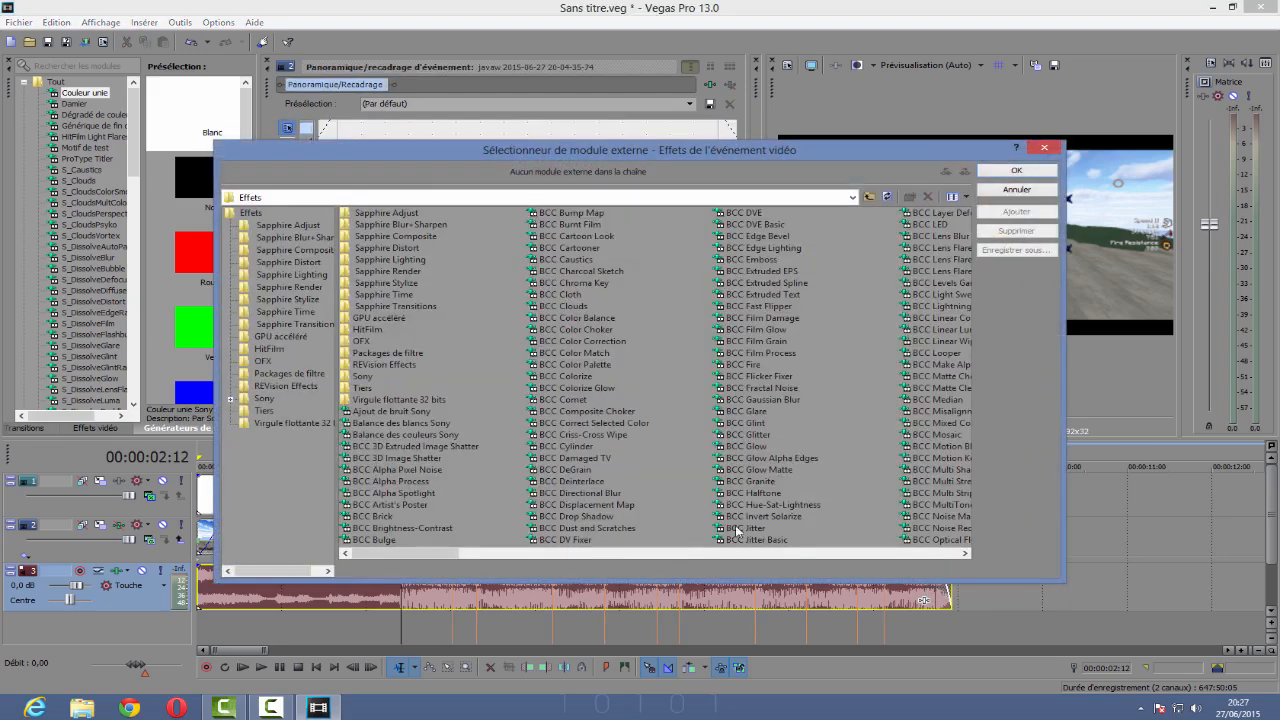
drag(412, 556, 798, 578)
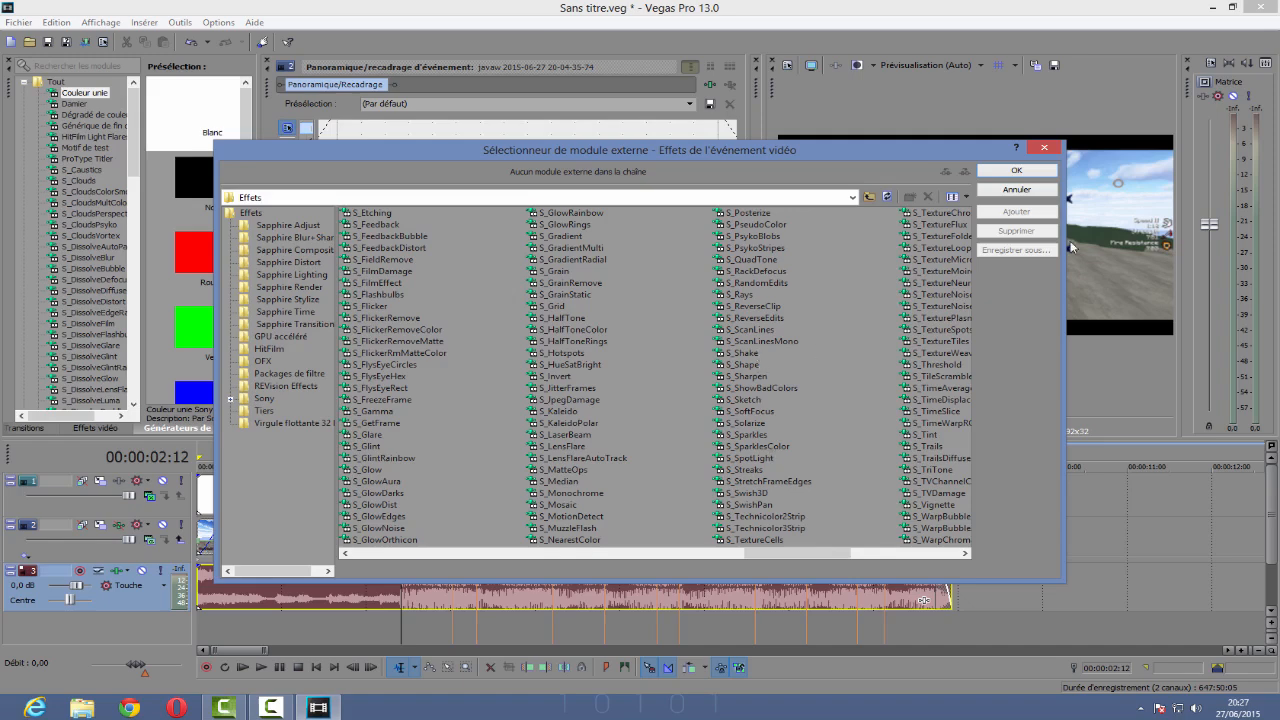
click(1038, 219)
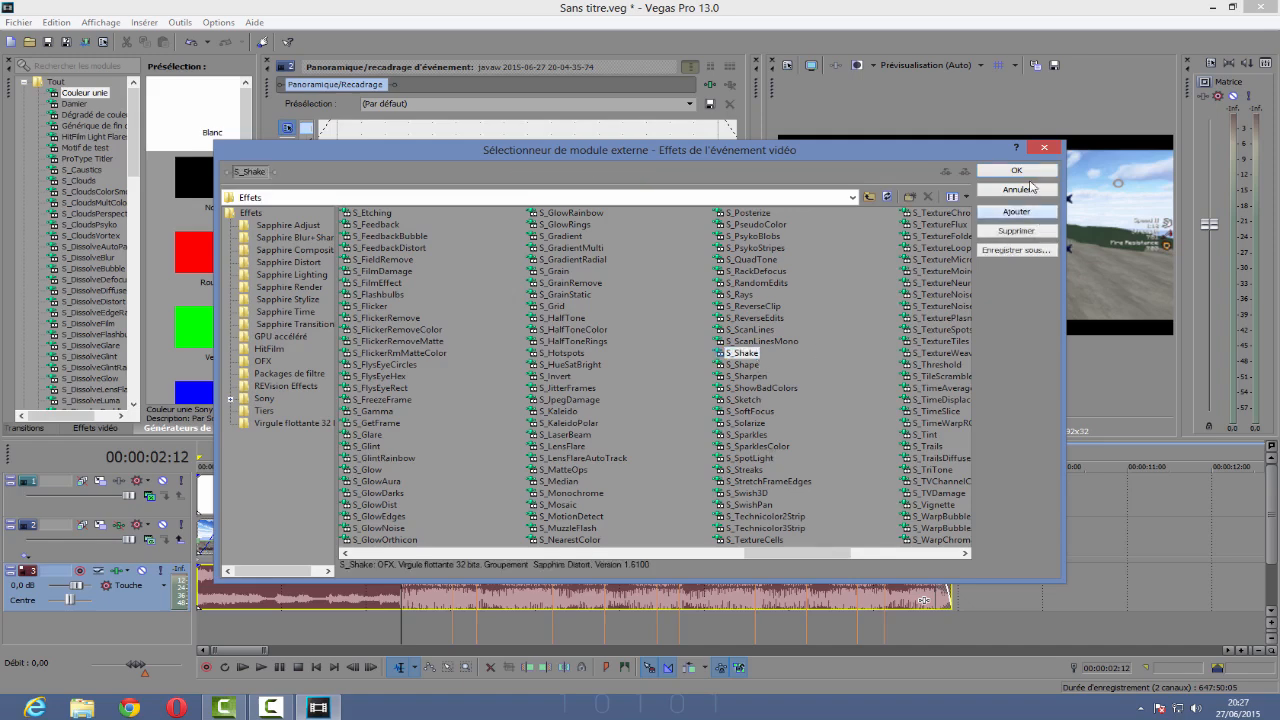
click(1030, 171)
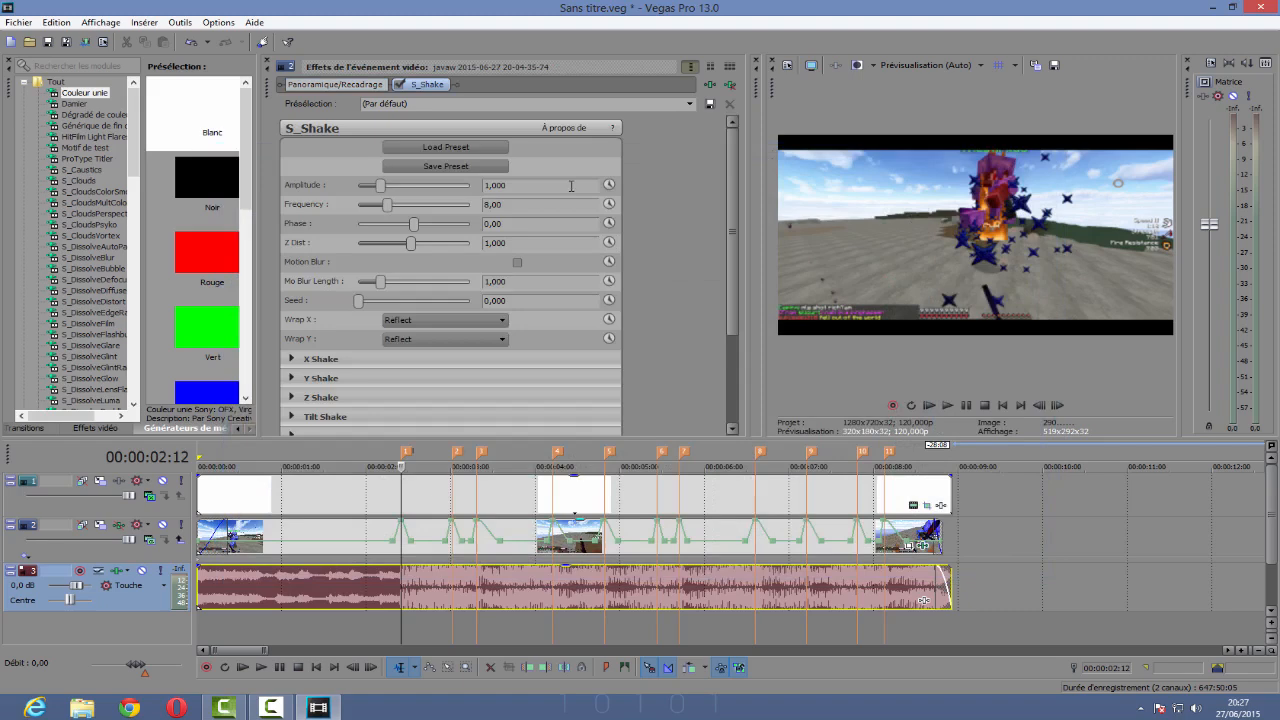
Step: Set the S_Shake amplitude to 0.5 and the frequency to 1
click(567, 185)
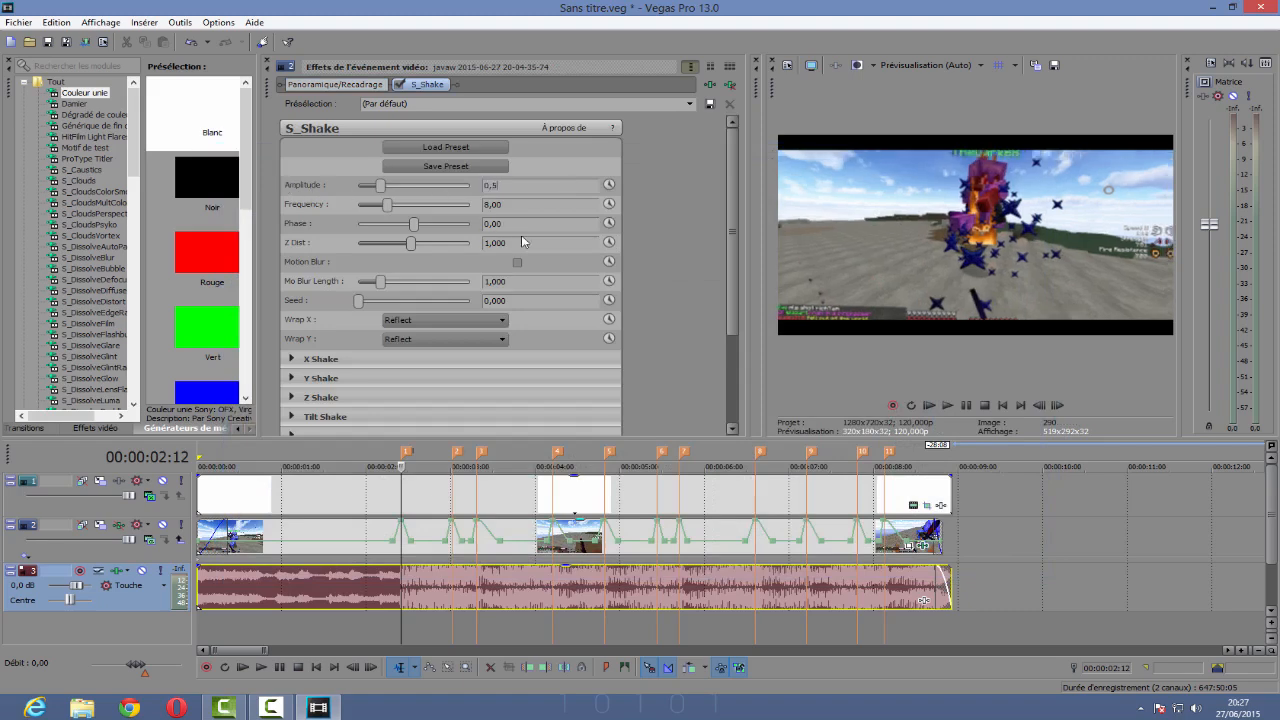
key(Tab)
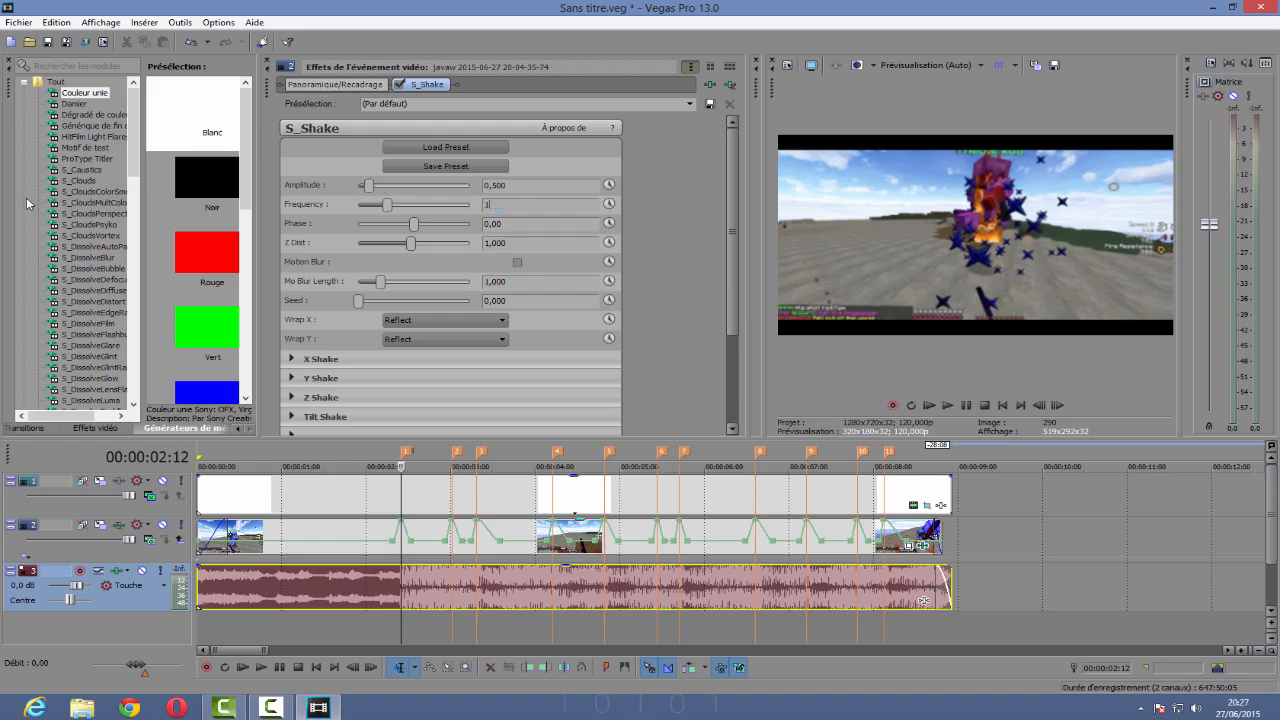
text(1)
key(Return)
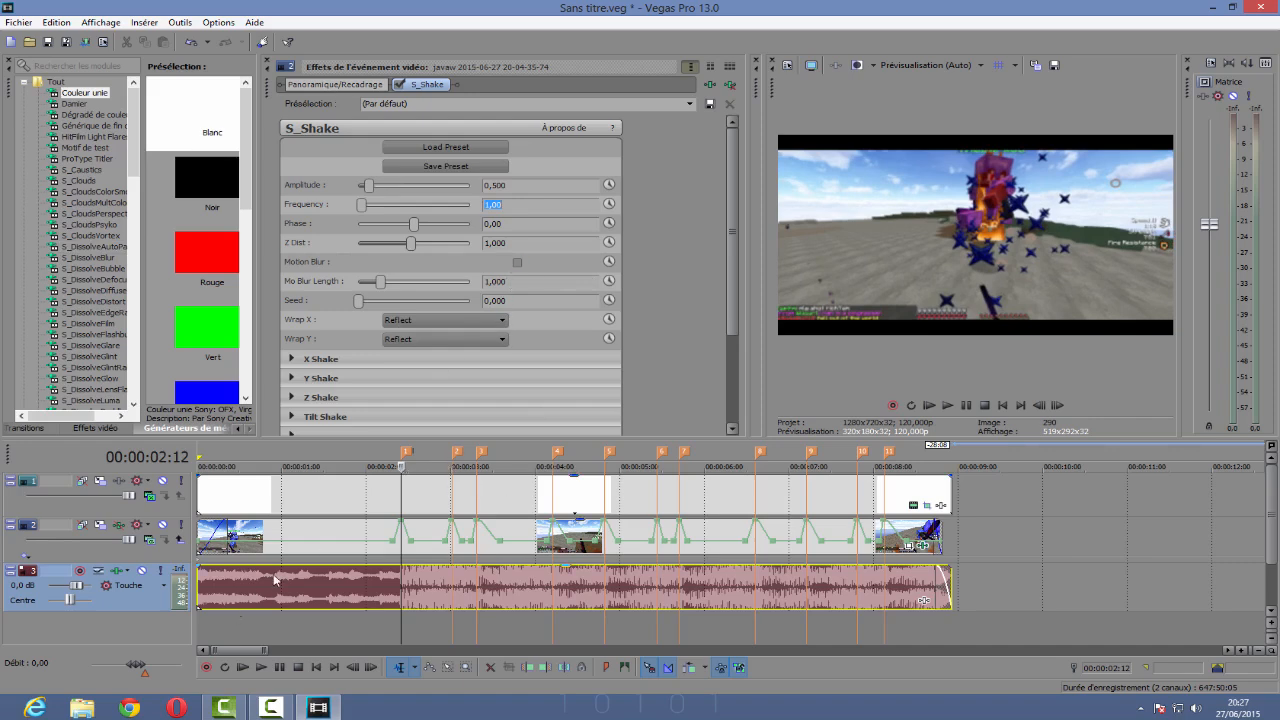
drag(402, 465, 348, 480)
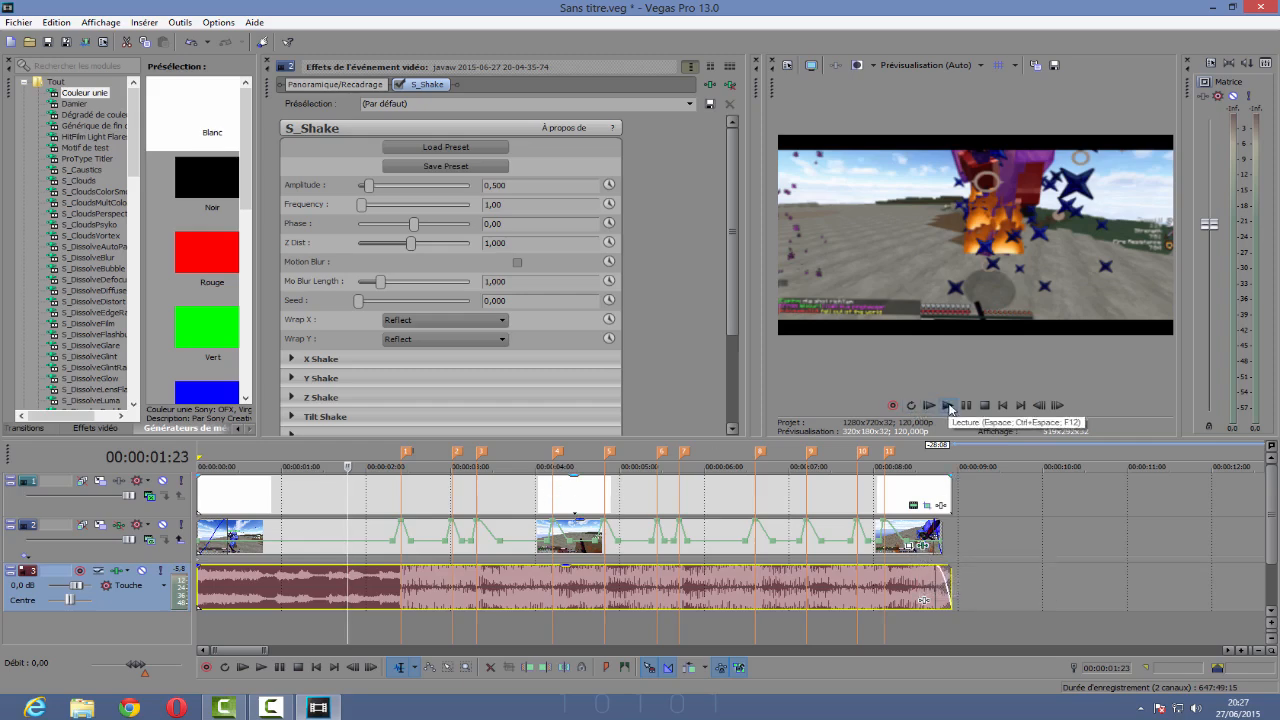
Step: In the gameplay clip's pan/crop settings, shrink the crop frame to about three quarters at the first beat marker, 00:00:02:12
click(914, 547)
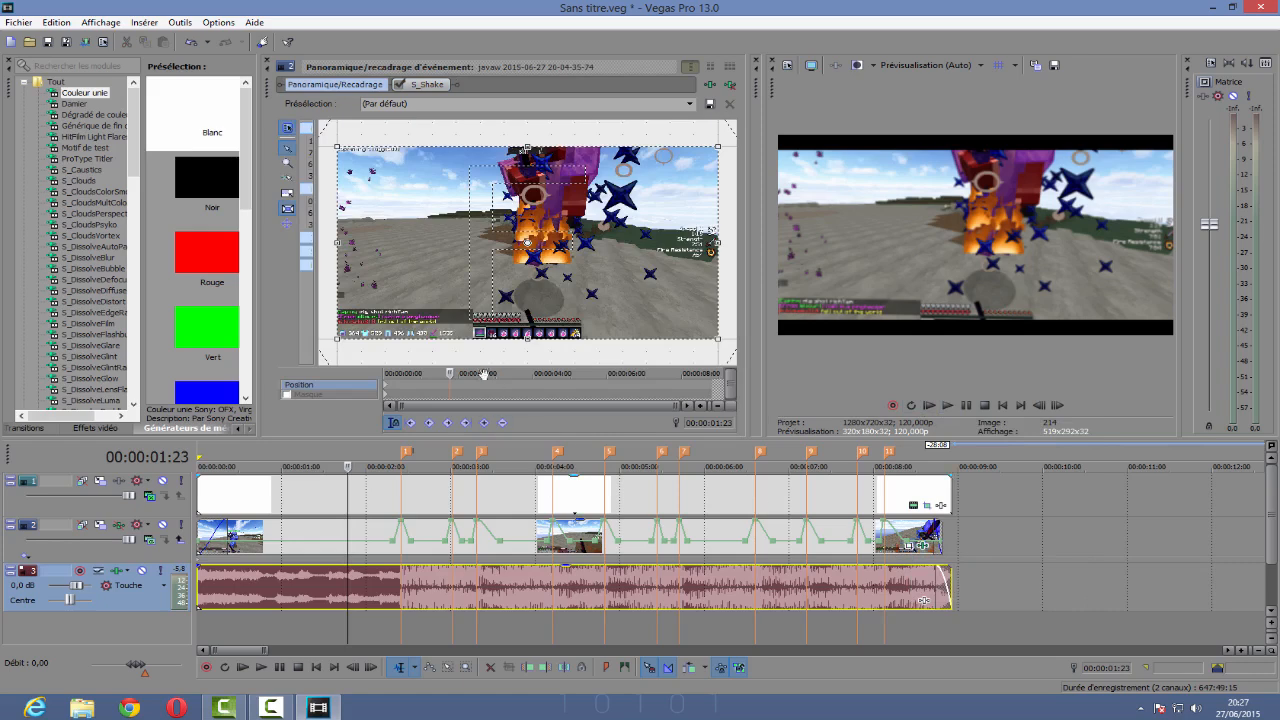
click(401, 553)
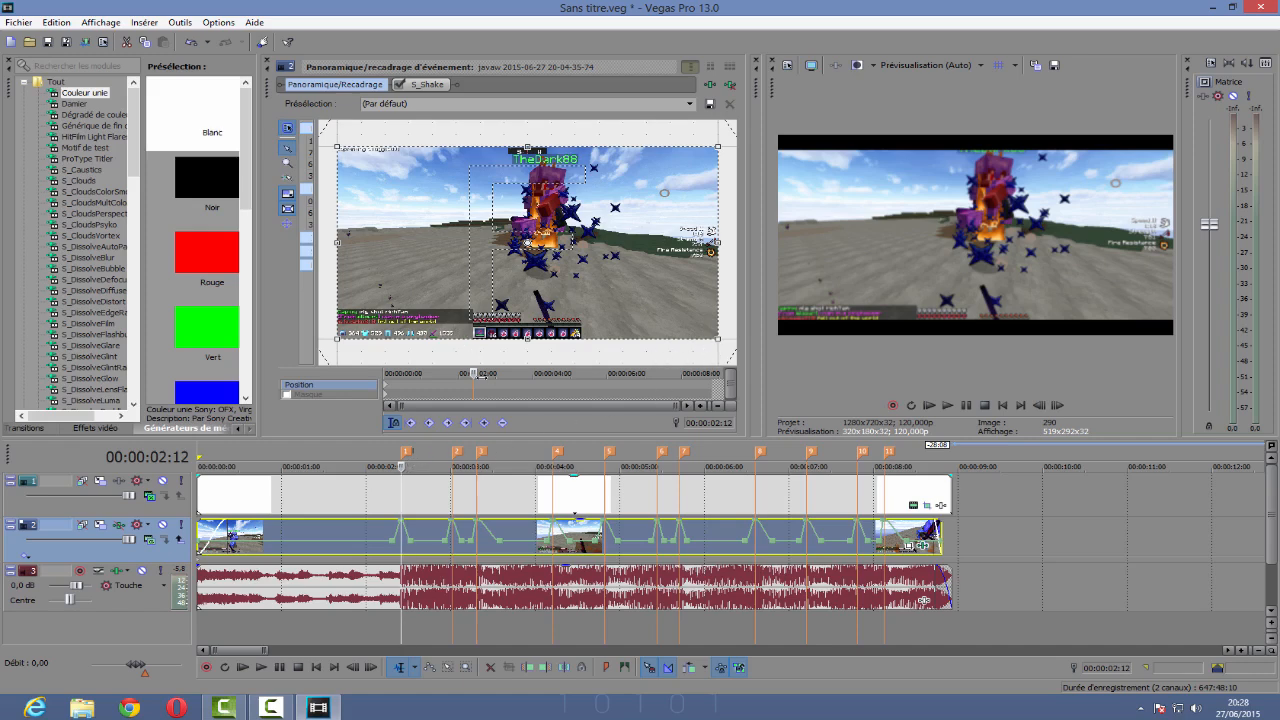
click(424, 537)
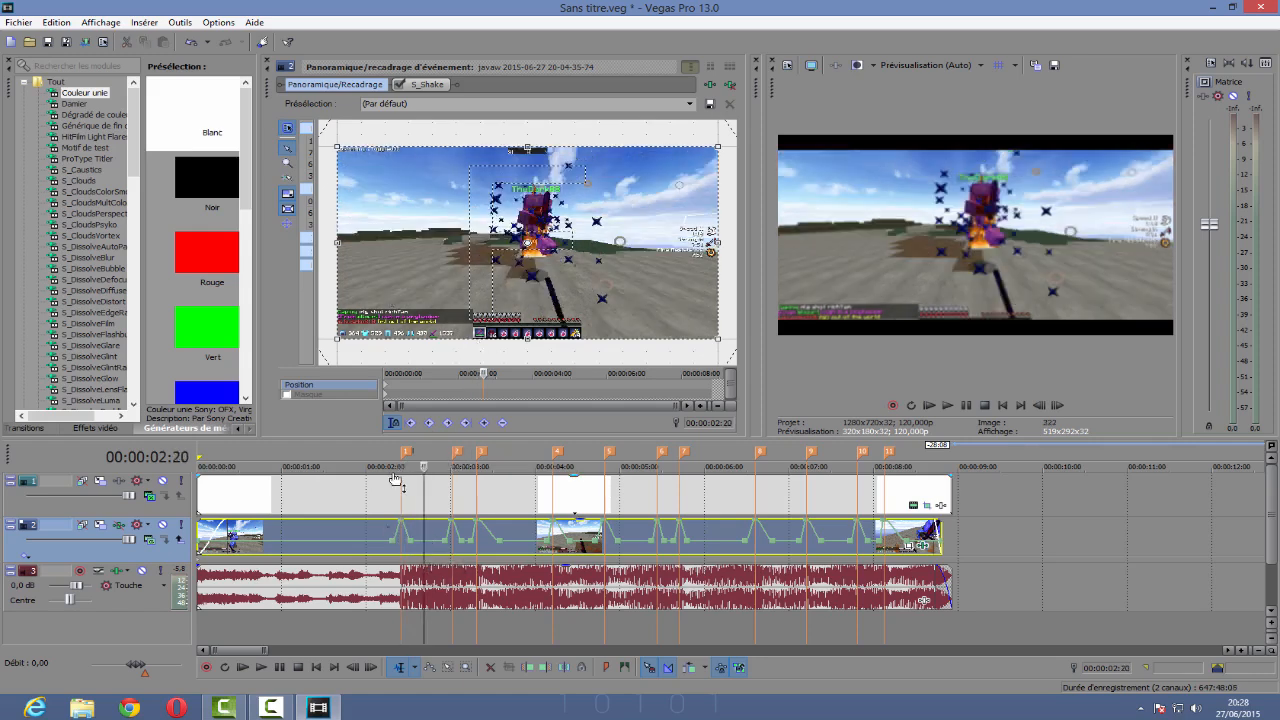
click(401, 548)
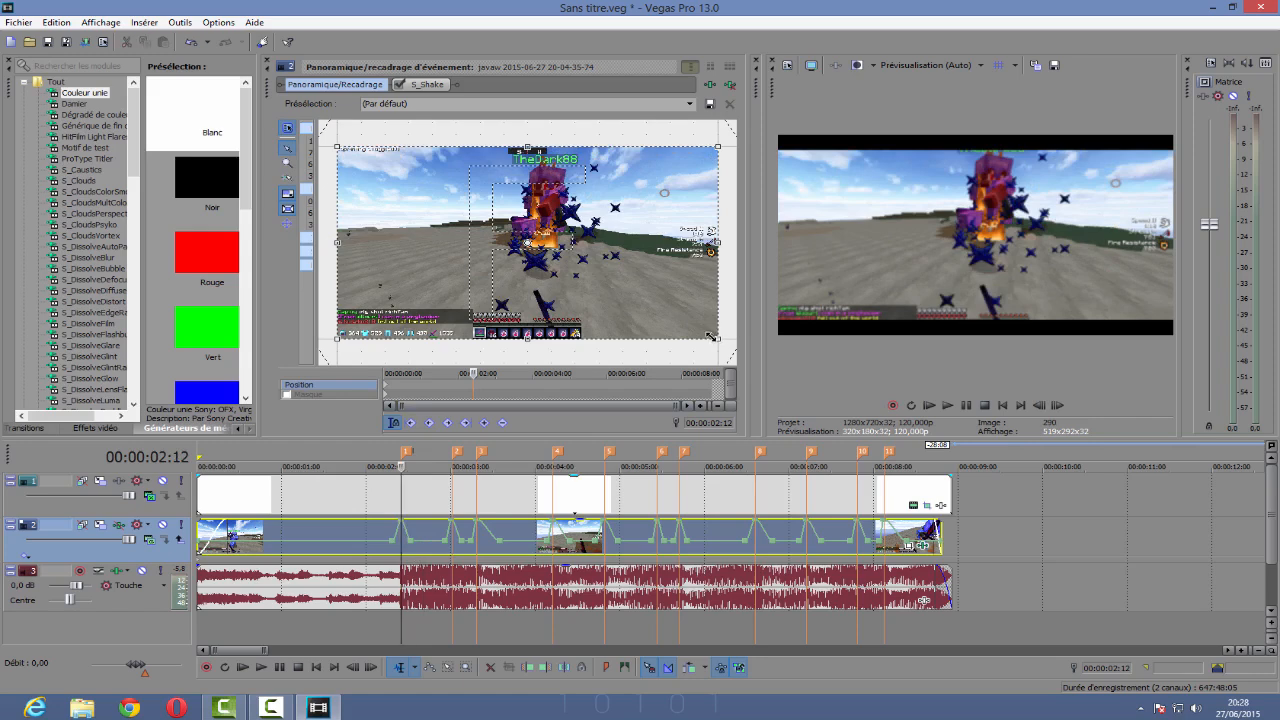
drag(716, 338, 666, 313)
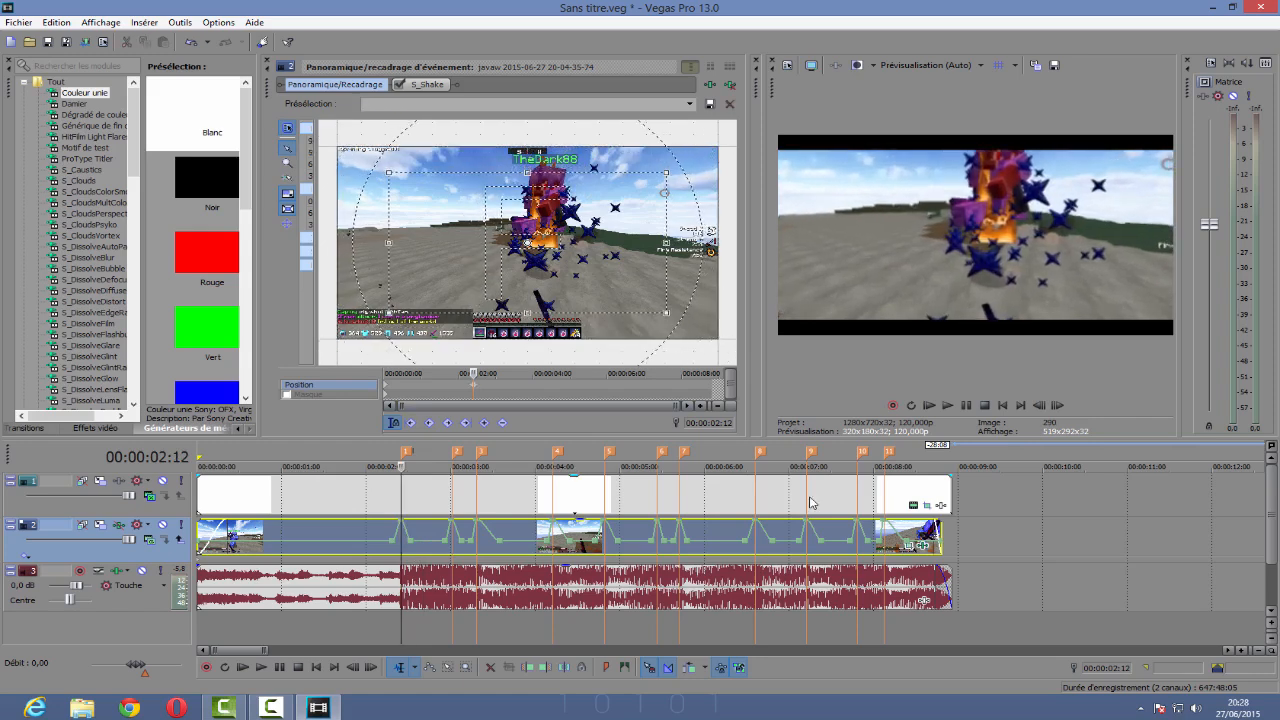
Step: Restore the full crop frame at 00:00:02:11, just before the first beat marker
click(1038, 406)
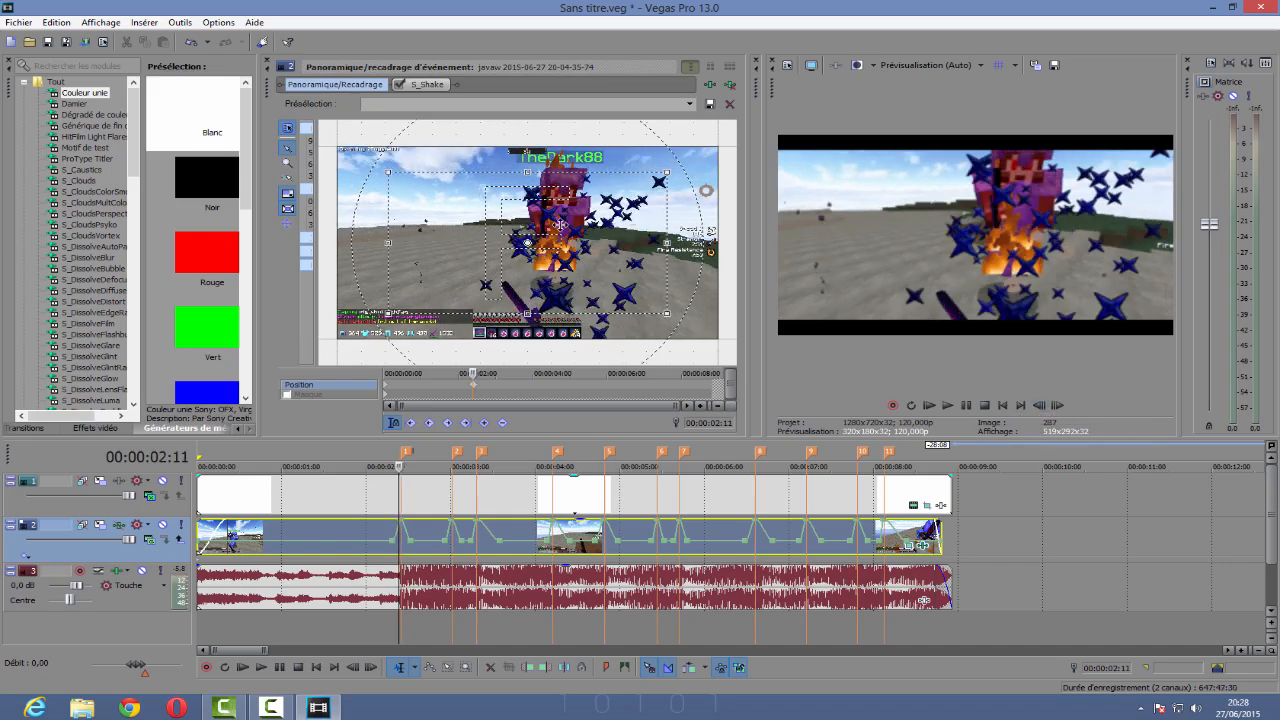
right_click(561, 227)
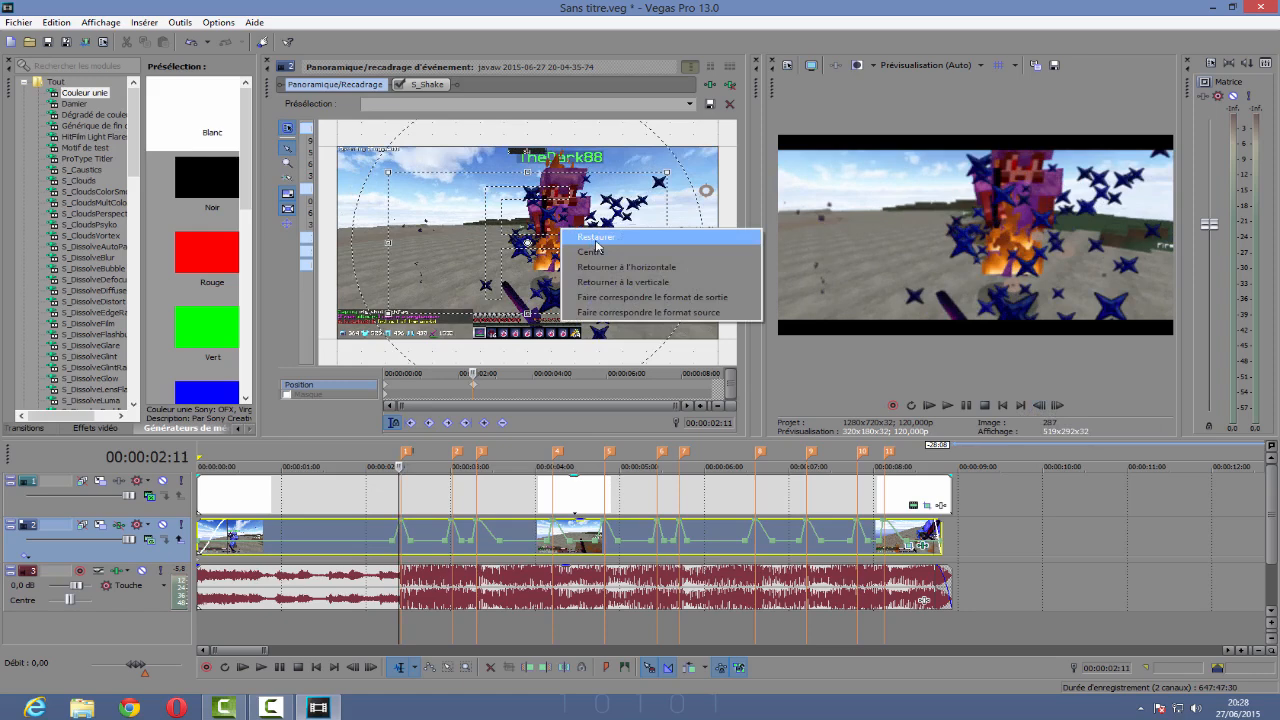
click(596, 238)
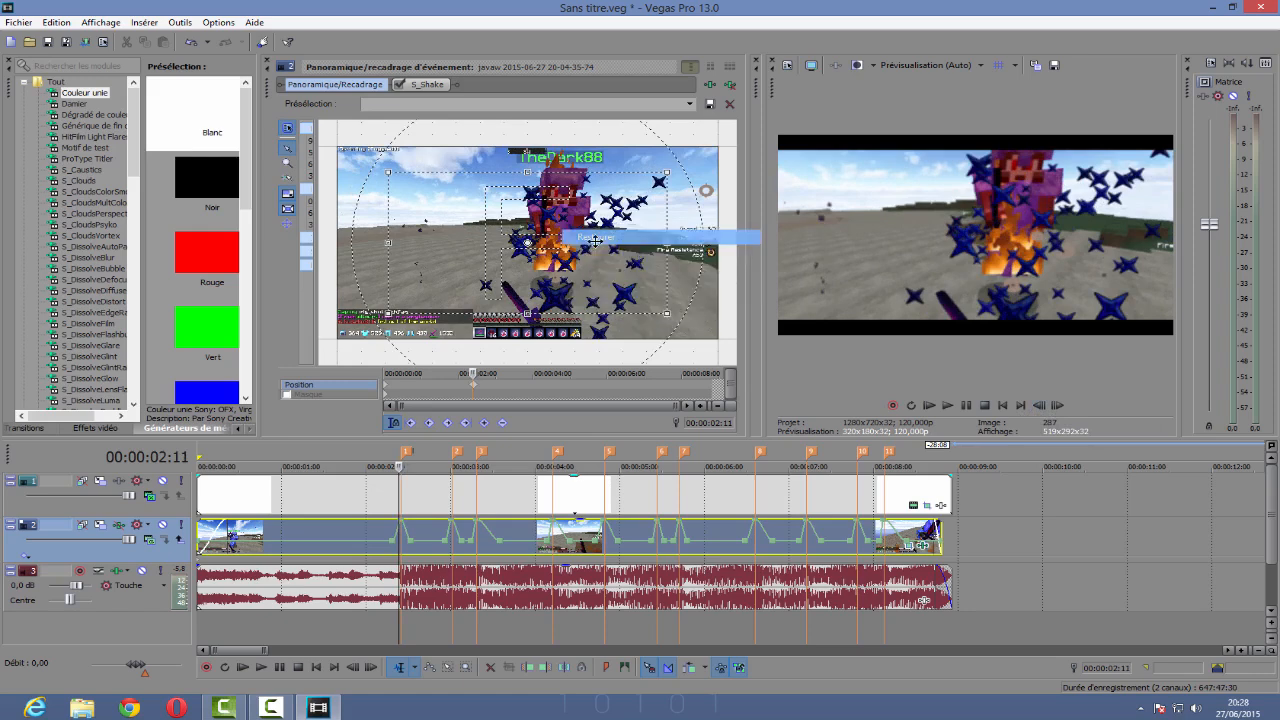
Step: Restore the gameplay clip's full crop frame at 00:00:03:00, just before the second beat marker
click(458, 585)
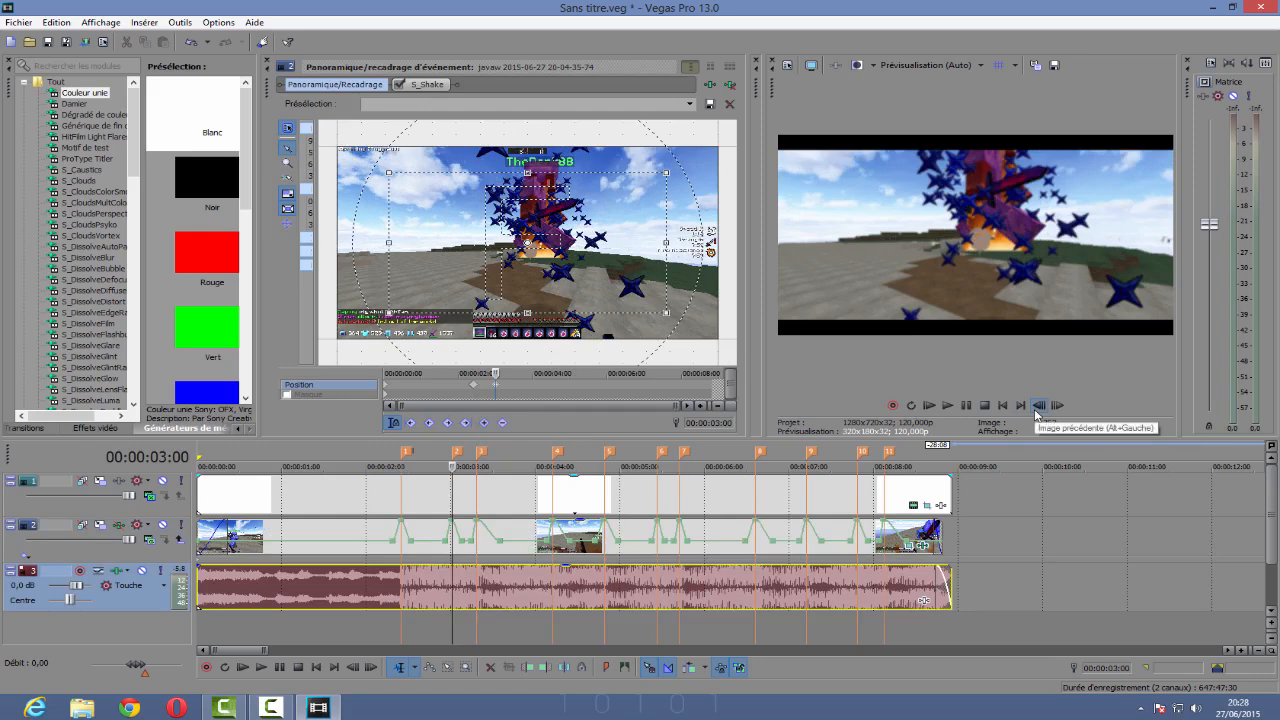
right_click(553, 268)
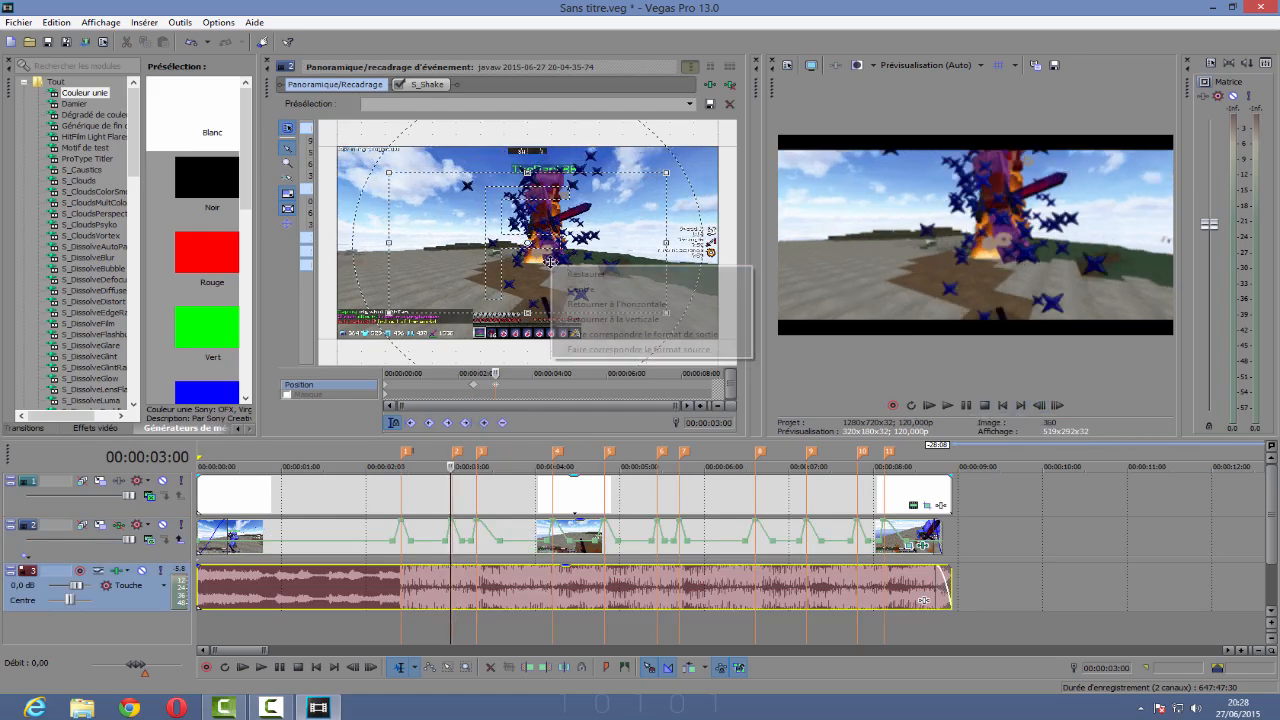
click(583, 275)
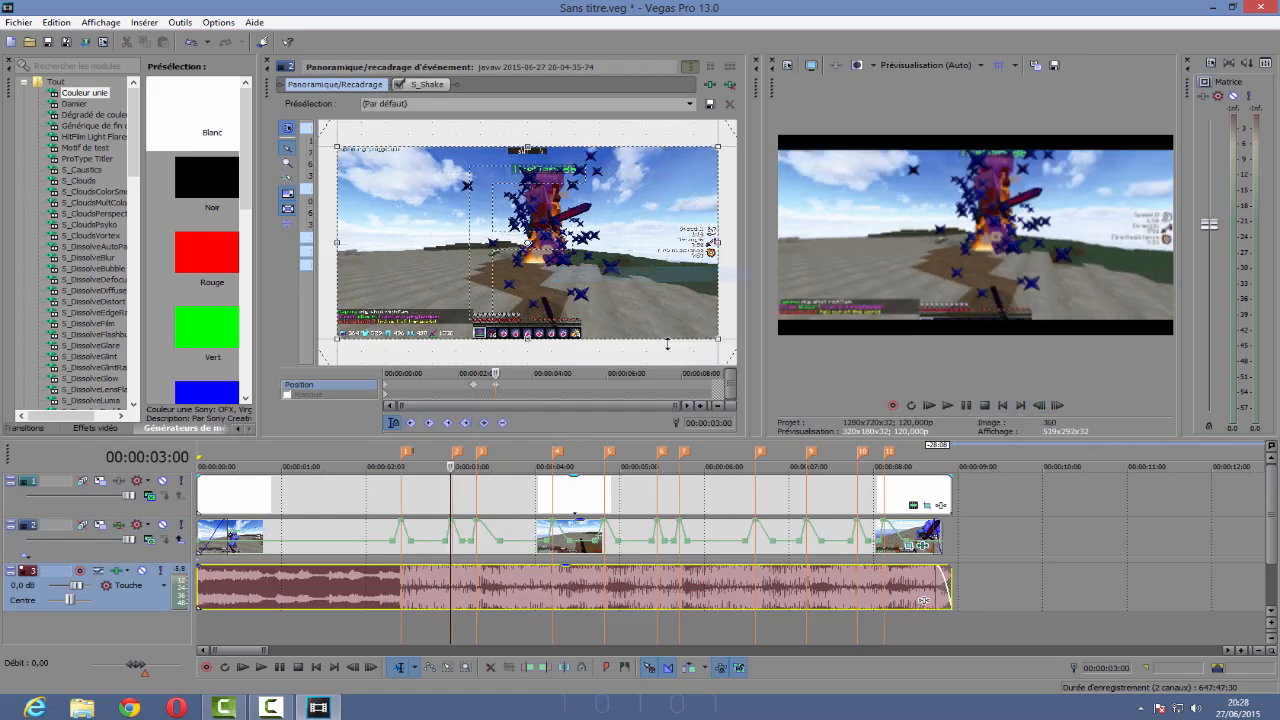
Step: Play the whole edit to review the crop zooms on the beat markers
click(477, 604)
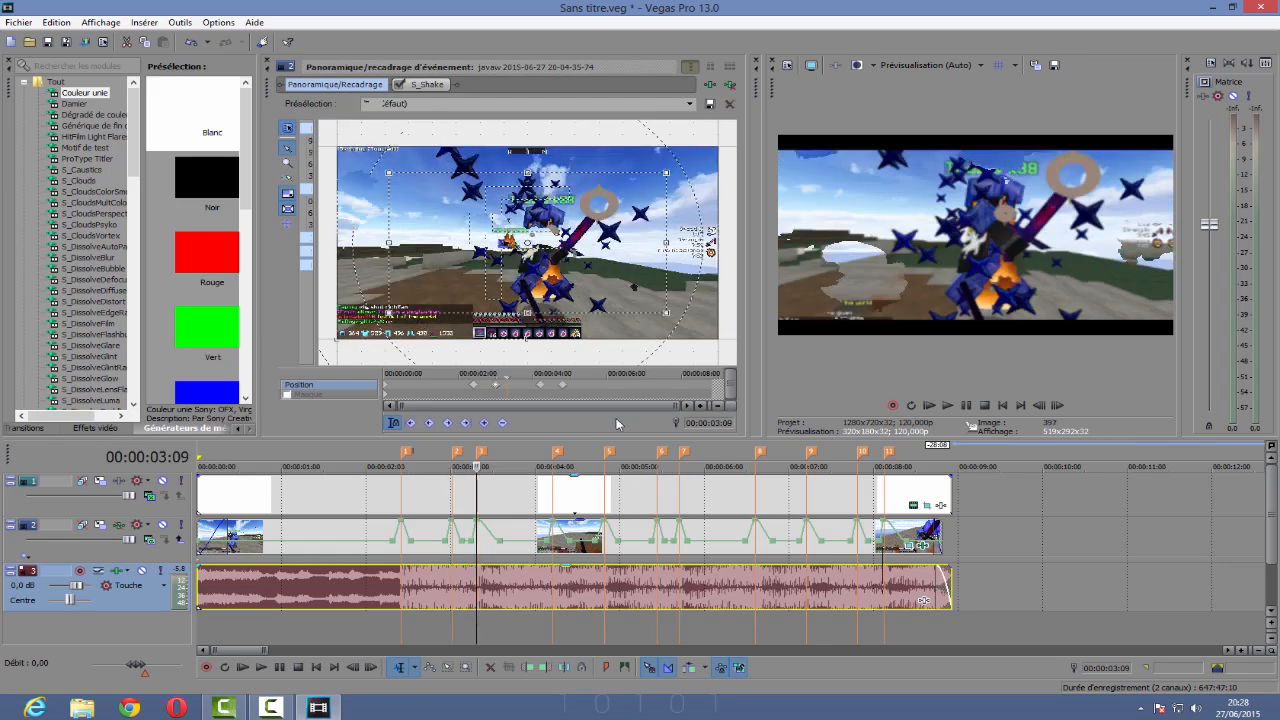
click(929, 405)
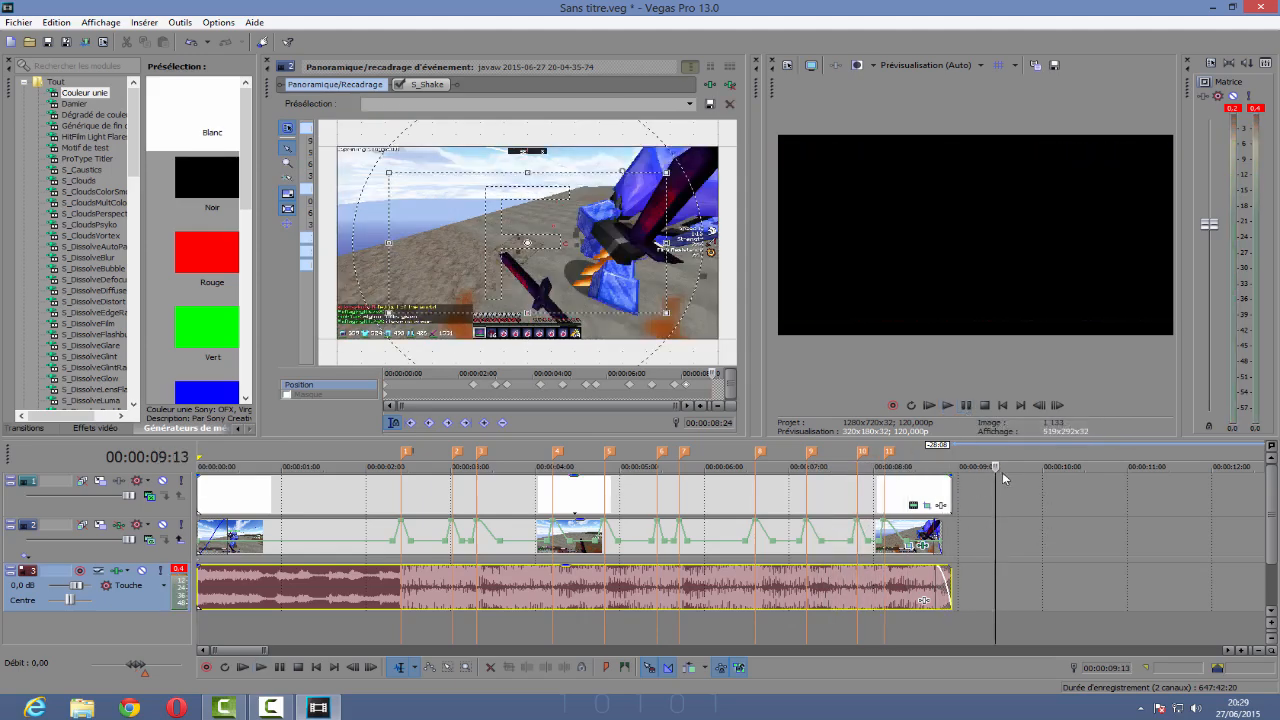
drag(996, 467, 341, 565)
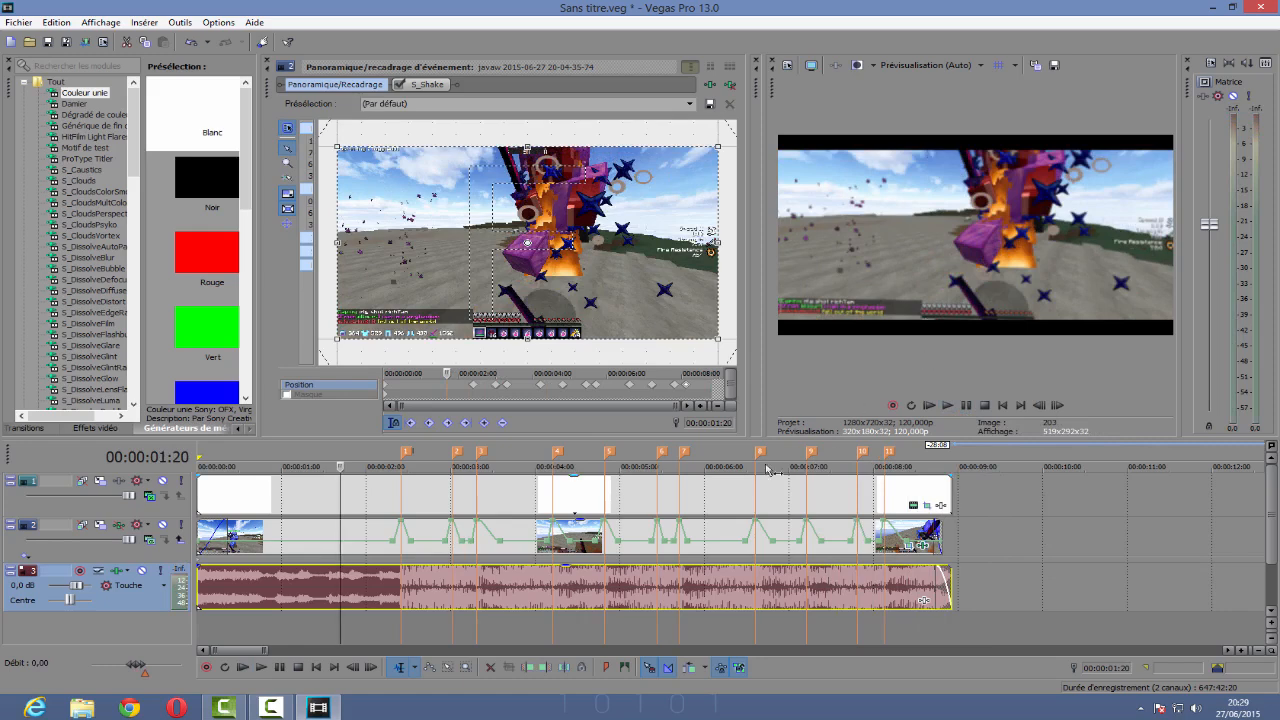
Step: Add the BCC Prism effect to the gameplay clip after S_Shake
click(265, 712)
click(922, 545)
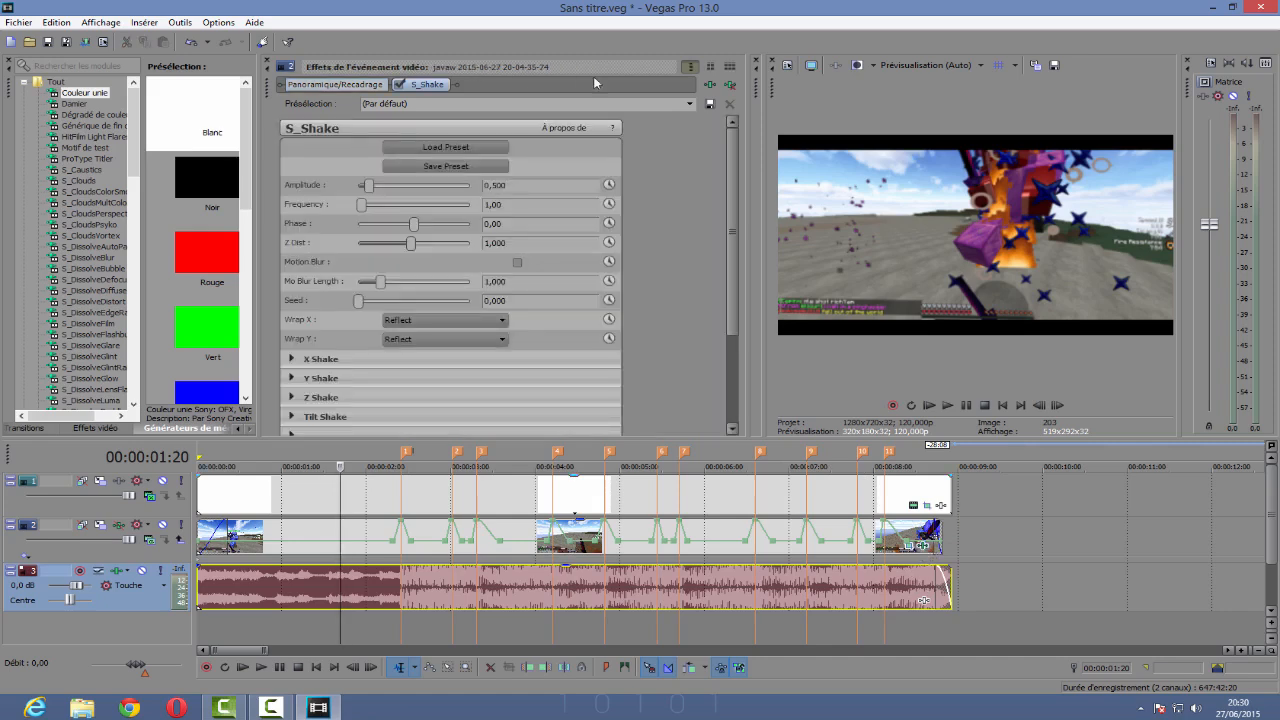
click(711, 87)
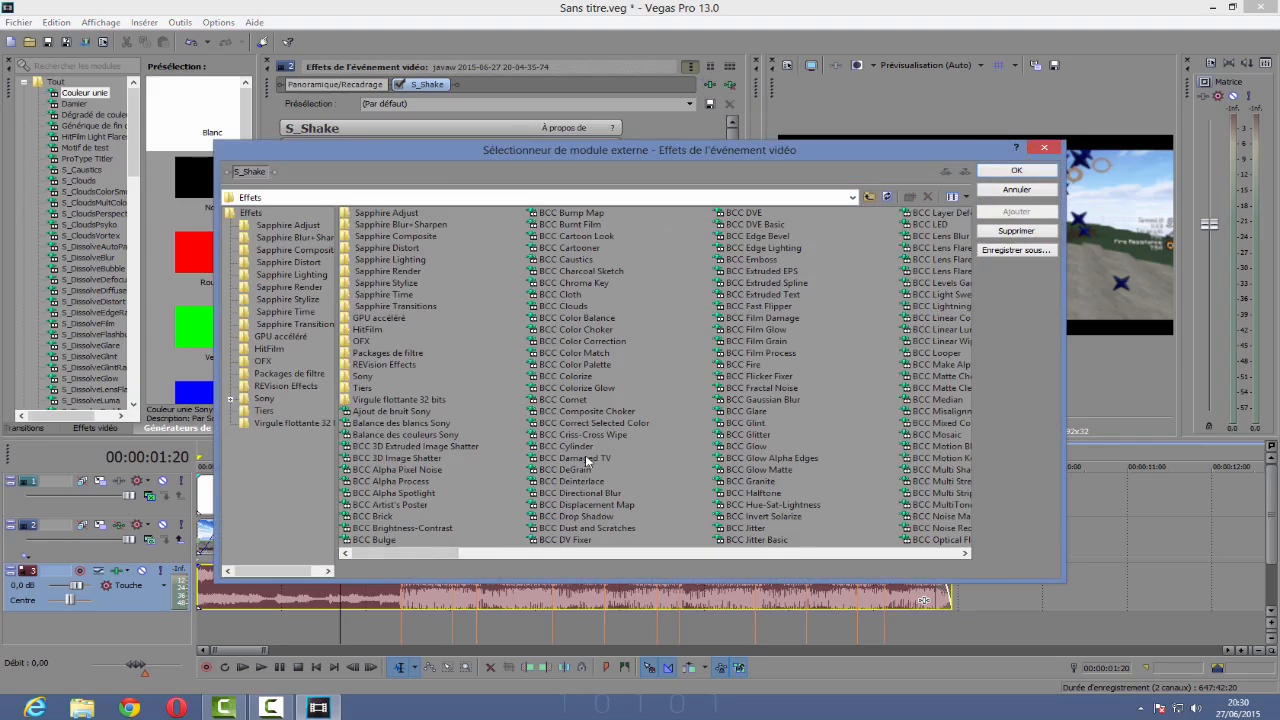
drag(460, 553, 574, 558)
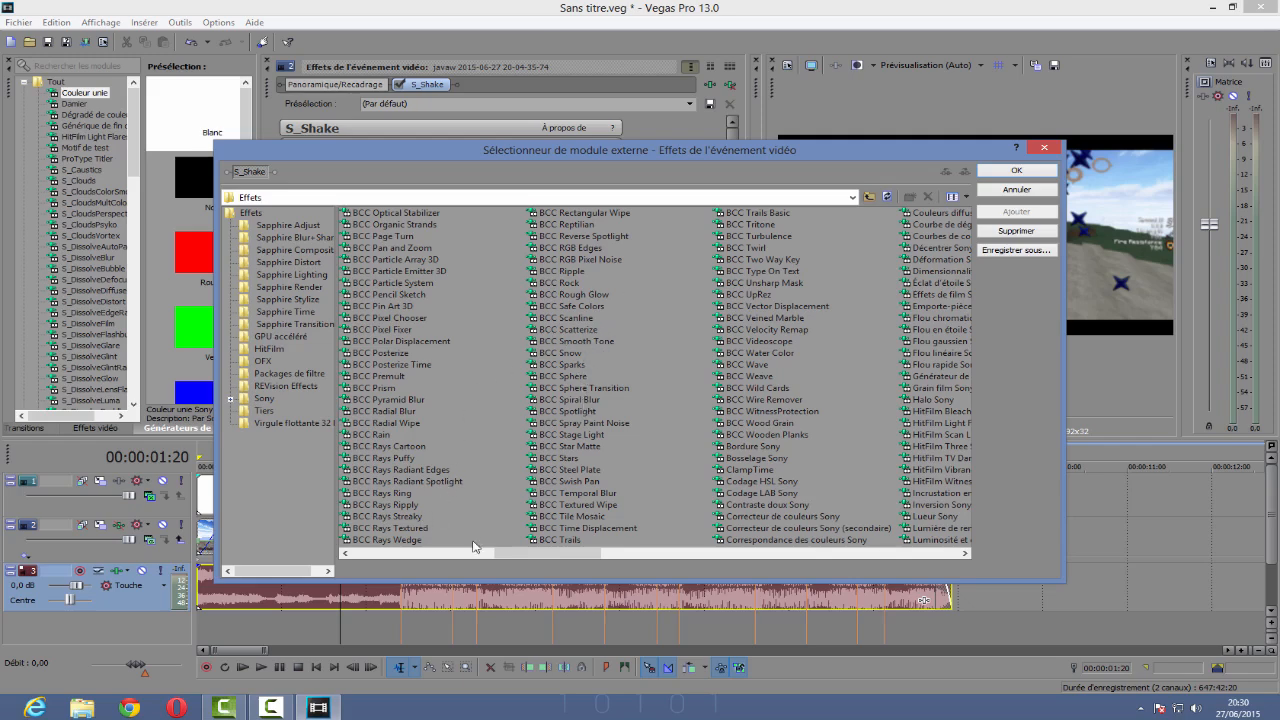
drag(561, 562, 526, 562)
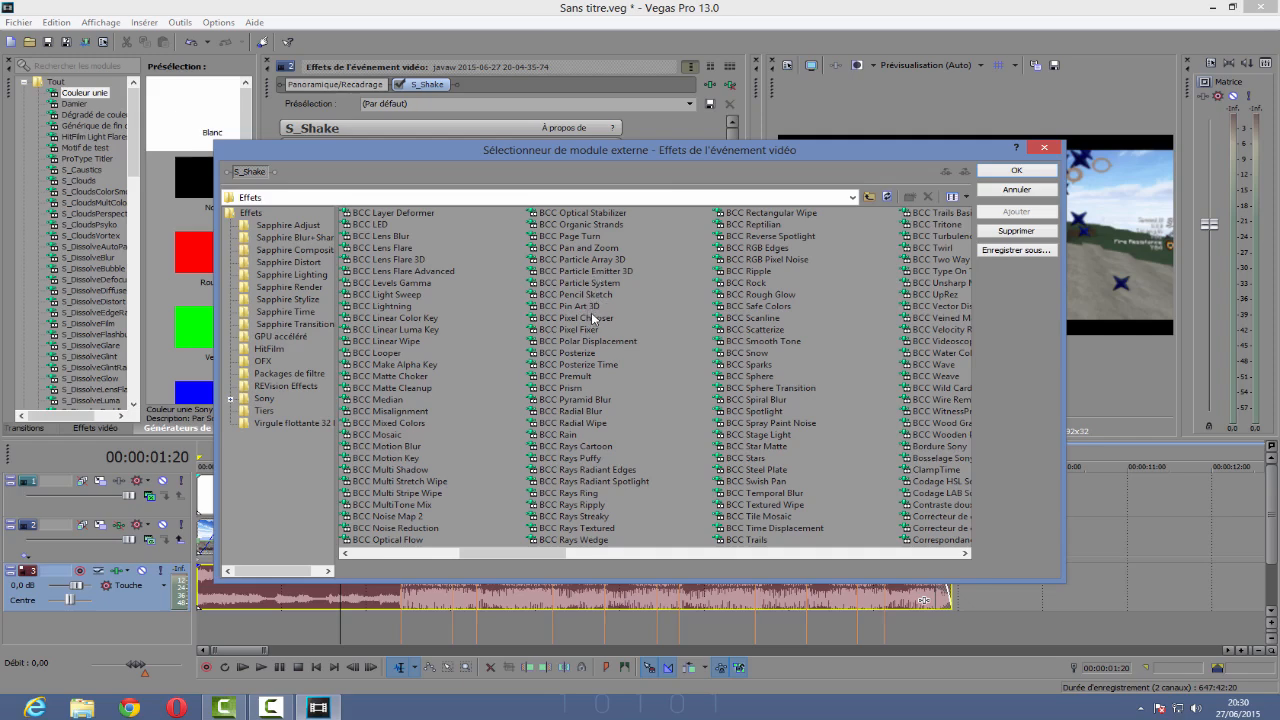
click(562, 388)
click(1016, 212)
click(1016, 170)
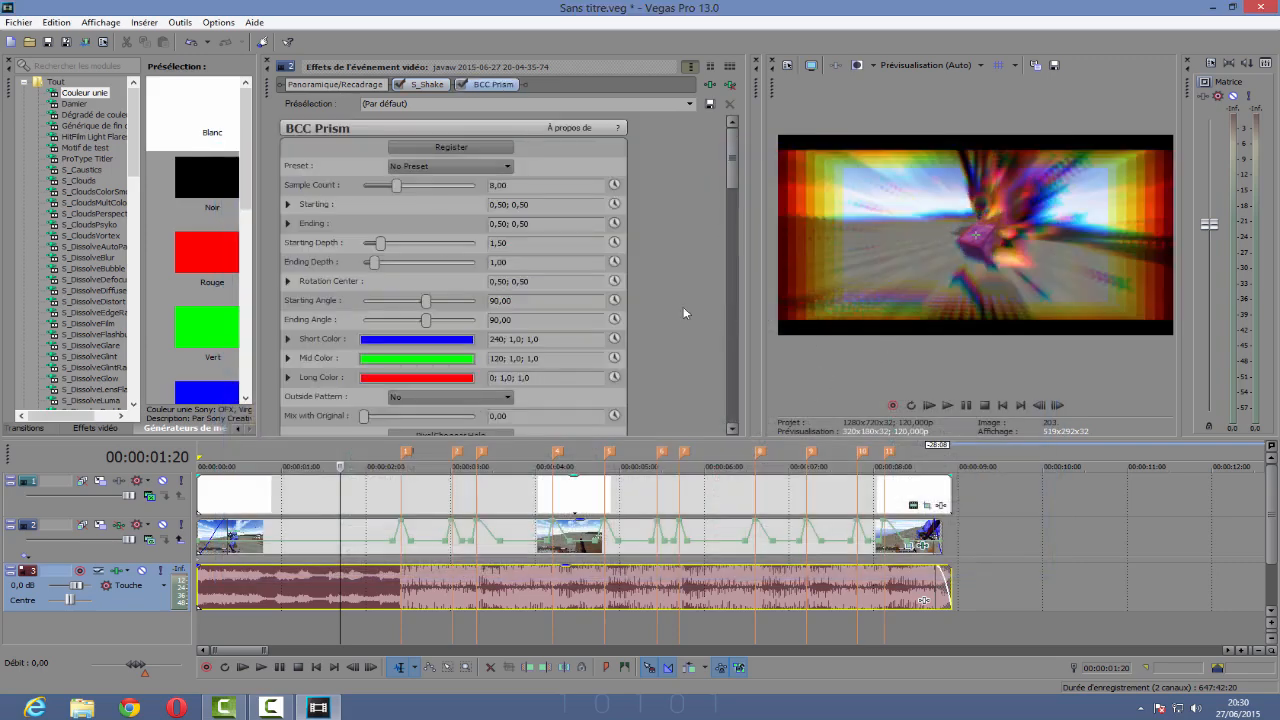
Step: Set the BCC Prism Sample Count to 100 and the Starting Depth to 1
drag(400, 187, 367, 185)
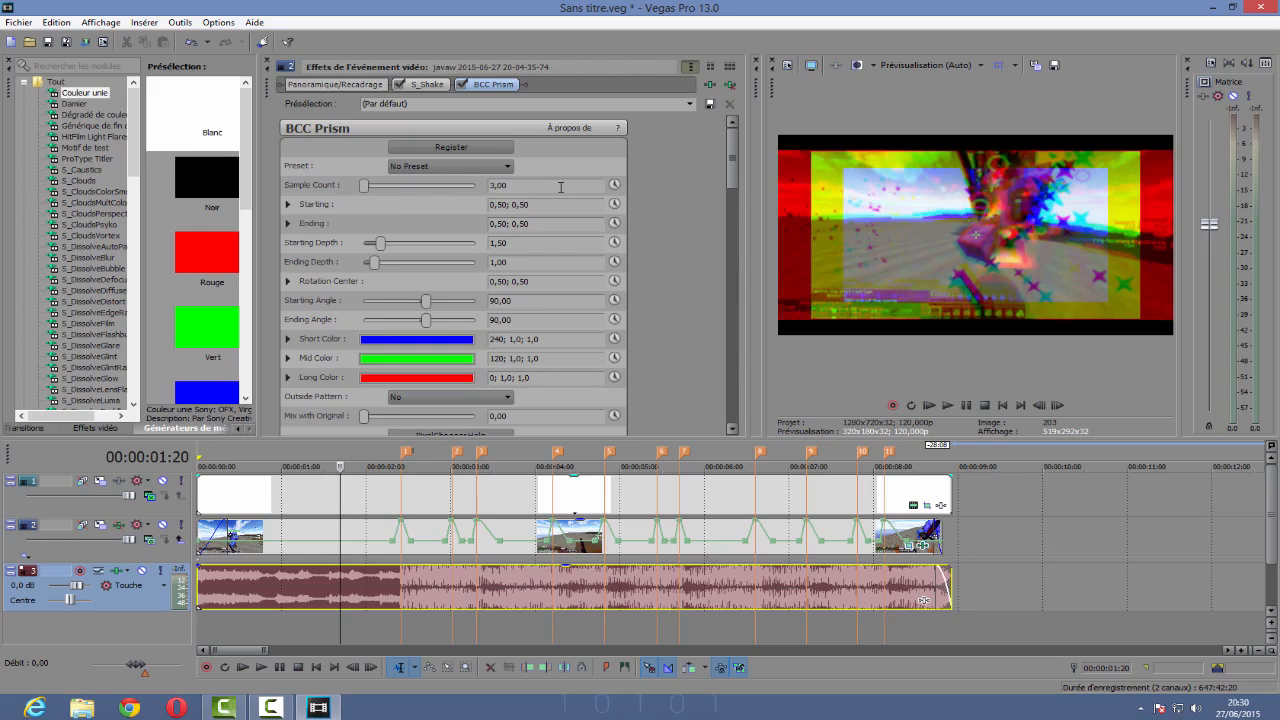
drag(561, 187, 385, 191)
mouse_move(364, 185)
mouse_down()
mouse_move(393, 185)
mouse_move(381, 186)
mouse_up()
mouse_move(280, 711)
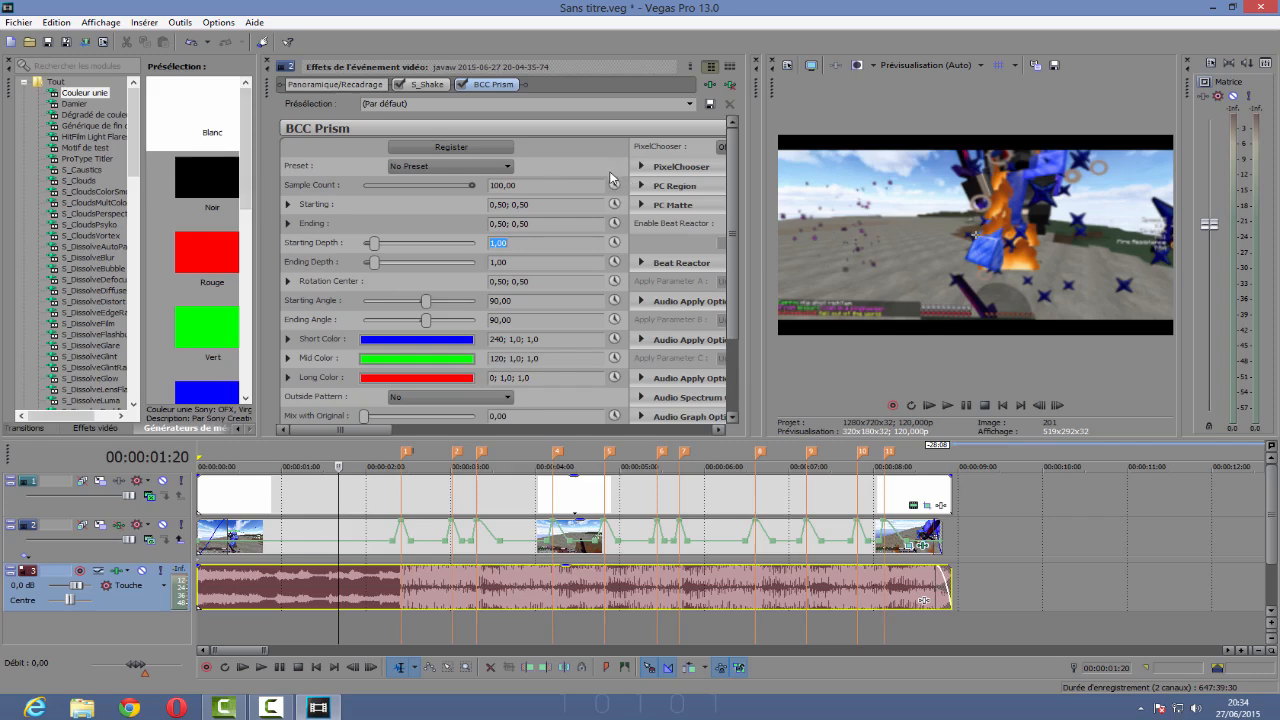
Step: Try animating the BCC Prism Sample Count with a keyframe of 100 at the first beat marker, 00:00:02:12
click(403, 600)
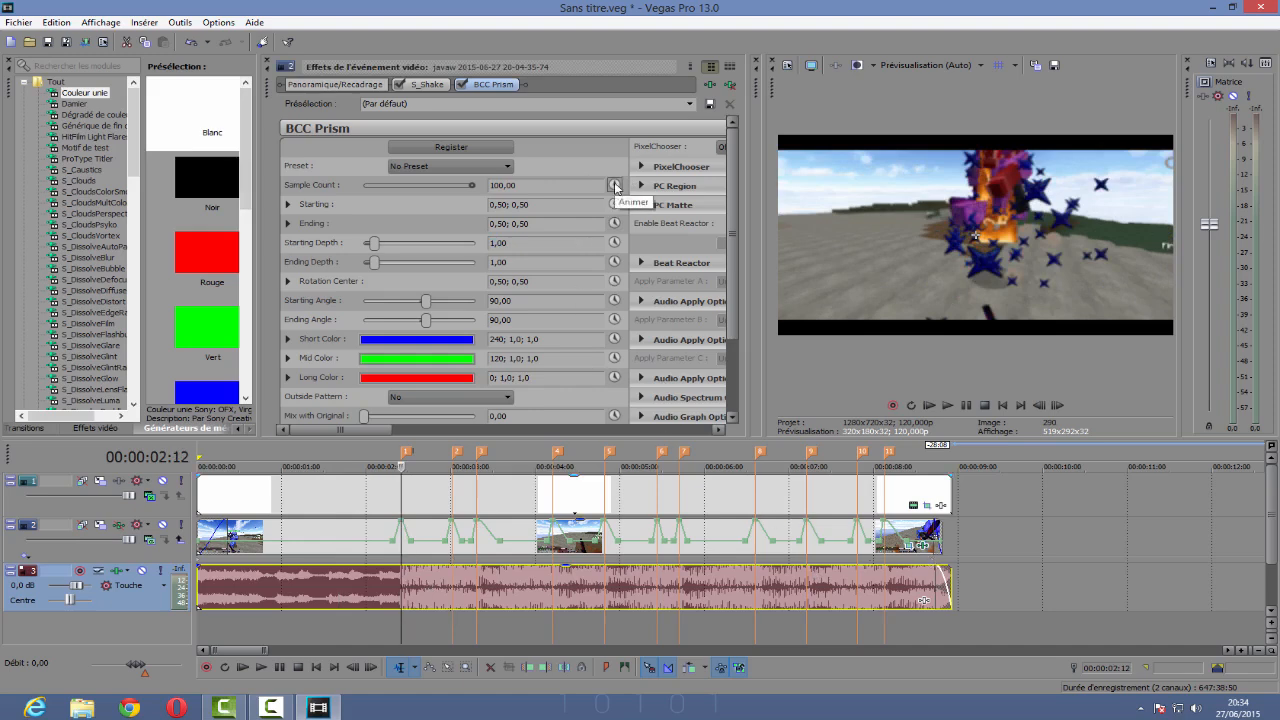
click(615, 187)
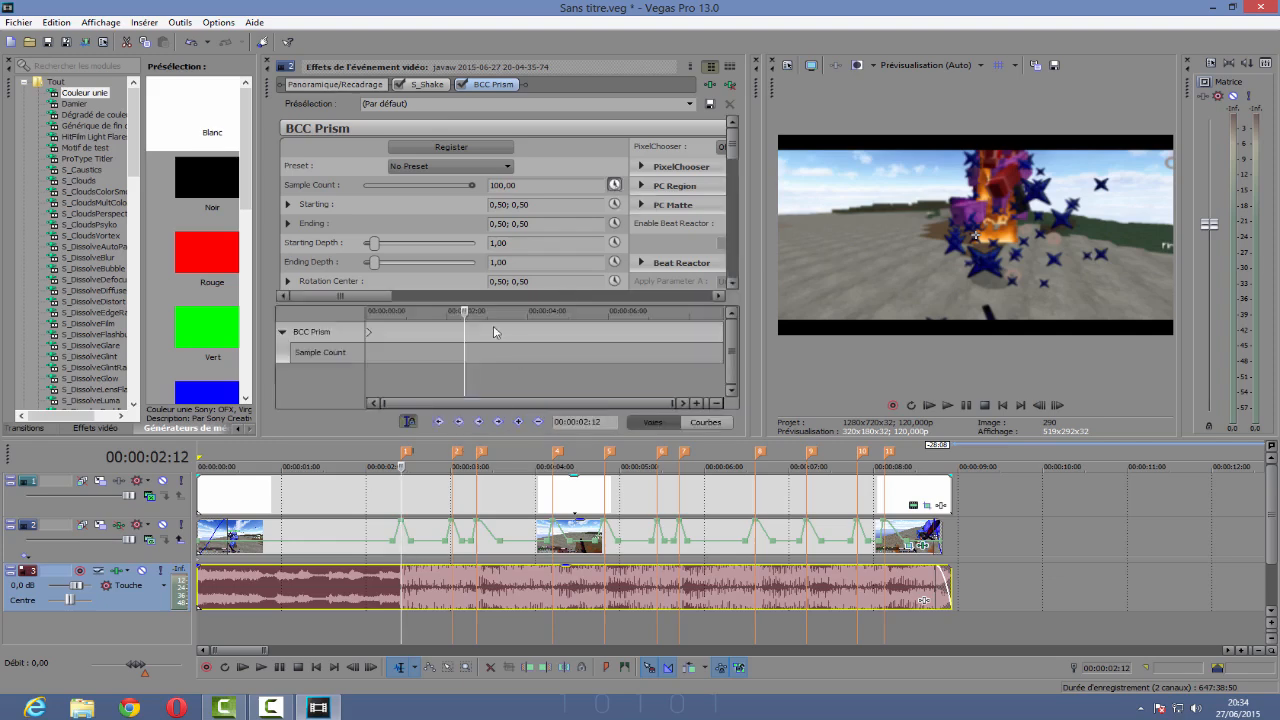
scroll(493, 331, up, 5)
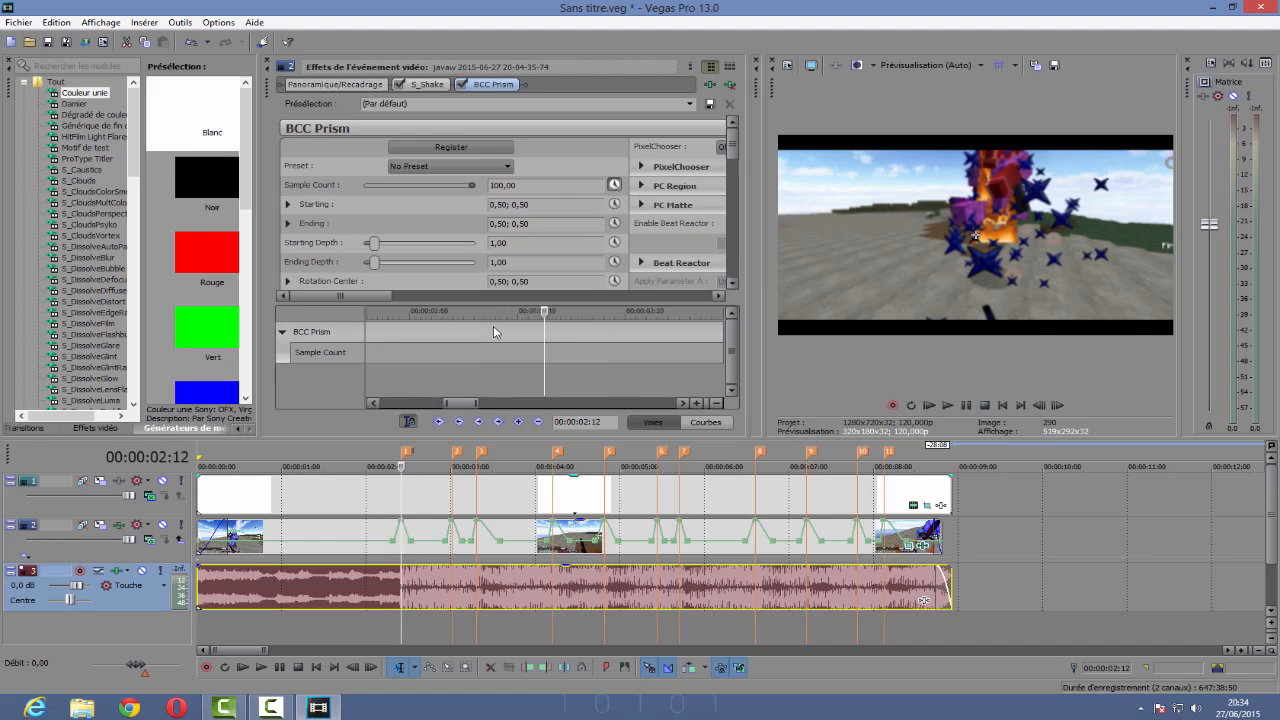
scroll(493, 328, down, 4)
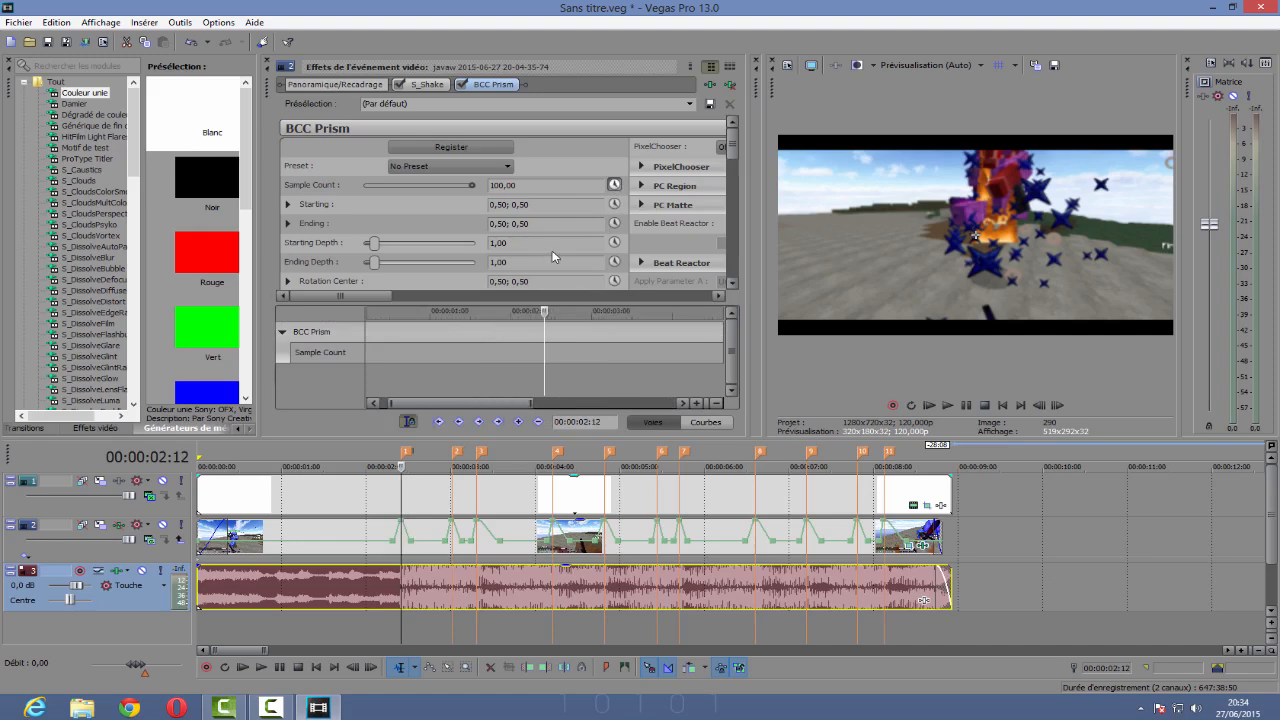
drag(472, 187, 505, 186)
click(549, 181)
text(100)
key(Return)
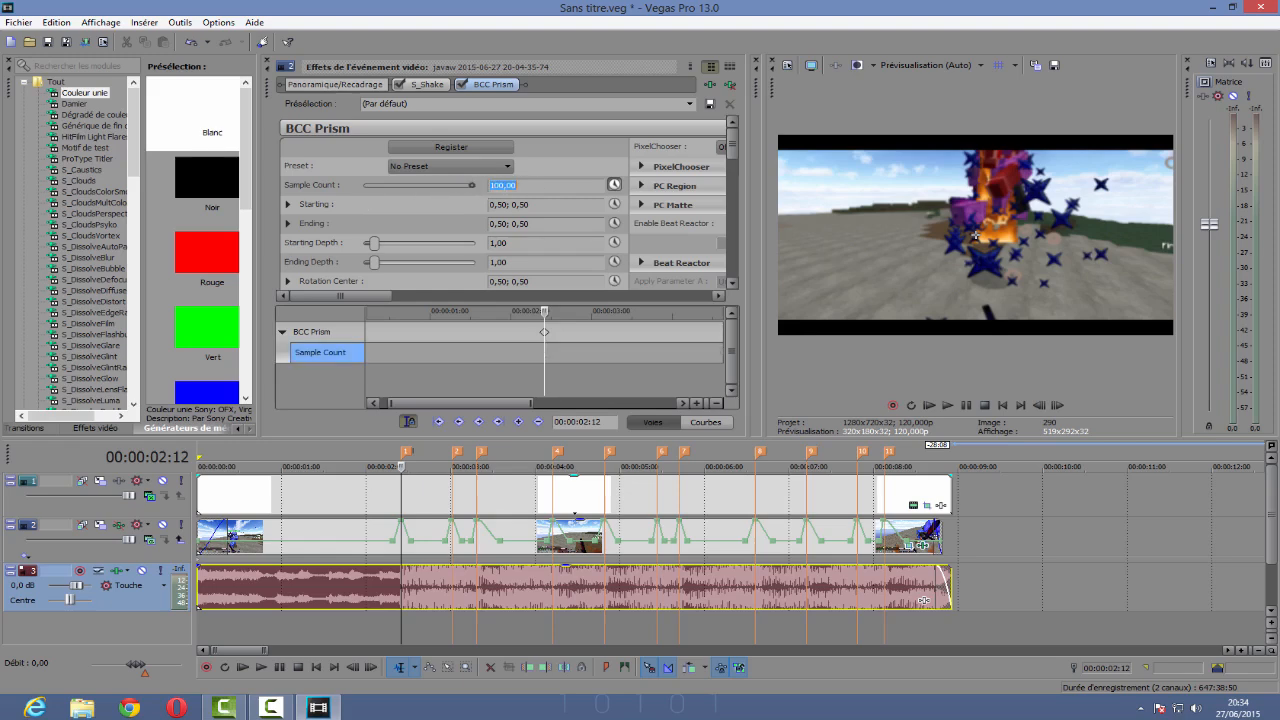
Step: Try a BCC Prism Starting Depth of 0.5 at the first beat marker
mouse_move(378, 248)
mouse_down()
mouse_move(393, 247)
mouse_move(375, 250)
mouse_up()
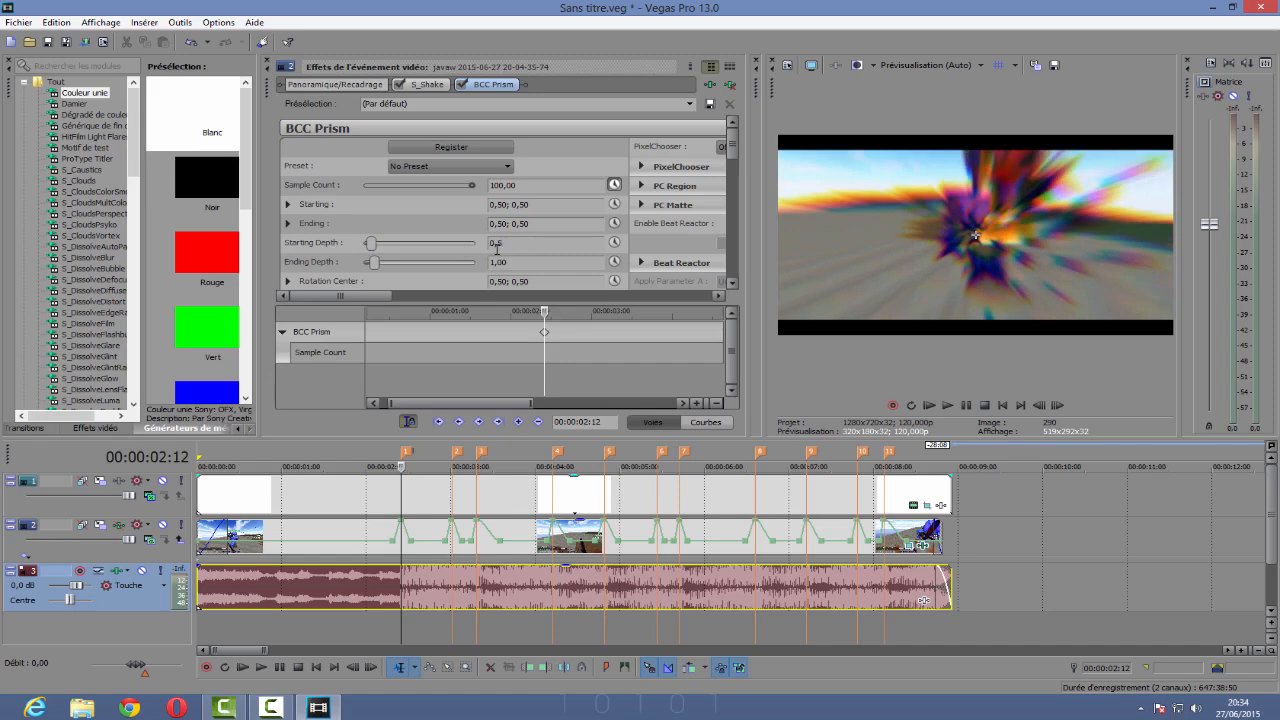
click(497, 247)
text(0,5)
key(Return)
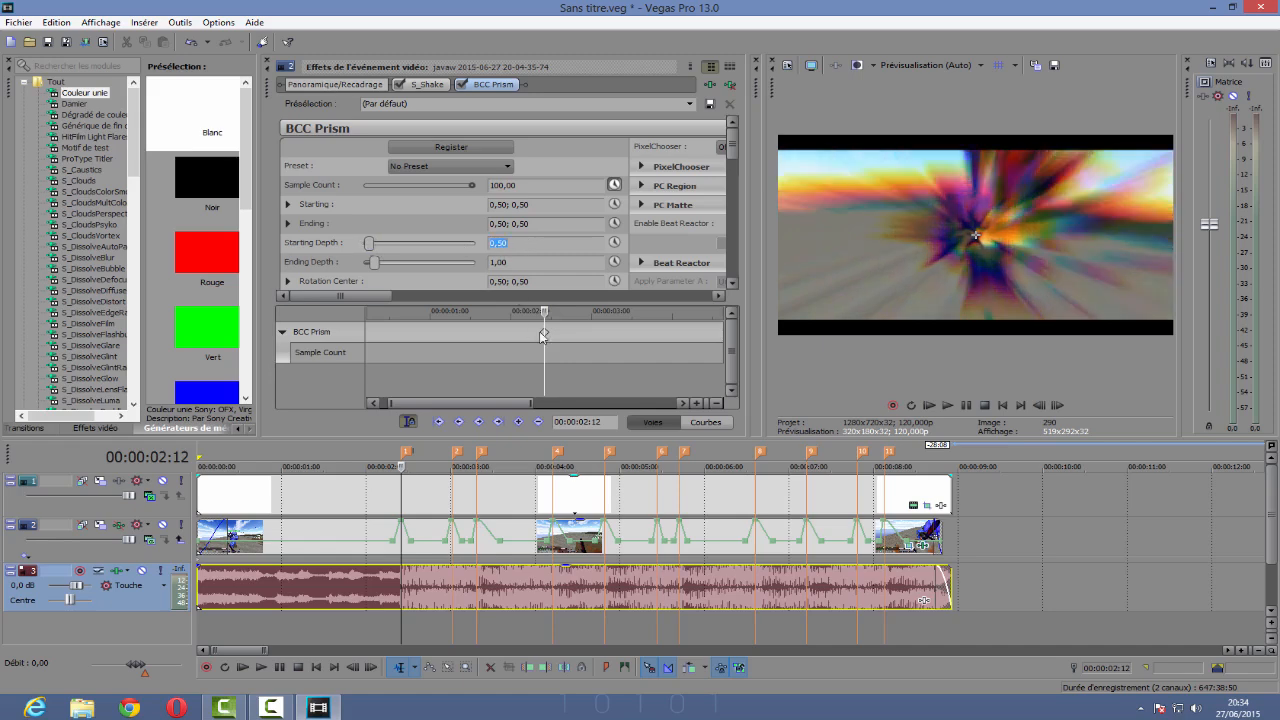
Step: Undo the recent Starting Depth changes and turn off the Sample Count animation in BCC Prism
click(539, 336)
click(536, 337)
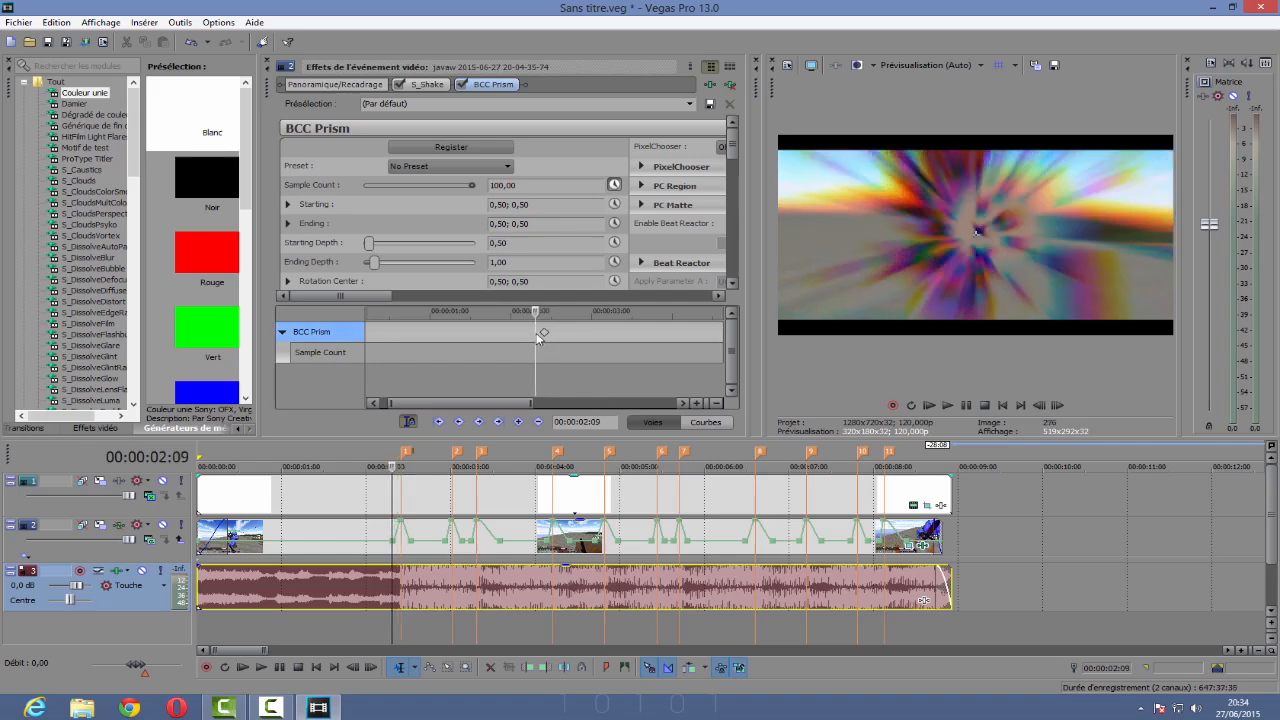
key(ctrl+z)
key(ctrl+z)
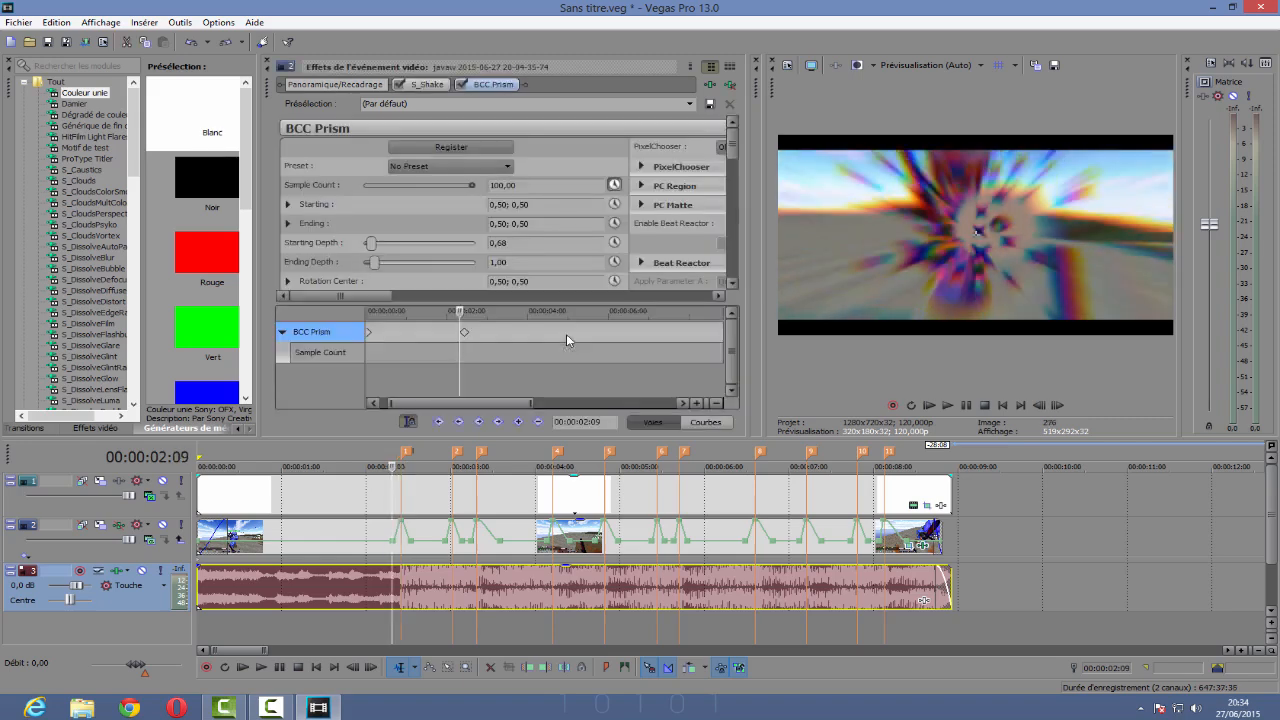
key(ctrl+z)
key(ctrl+z)
key(ctrl+z)
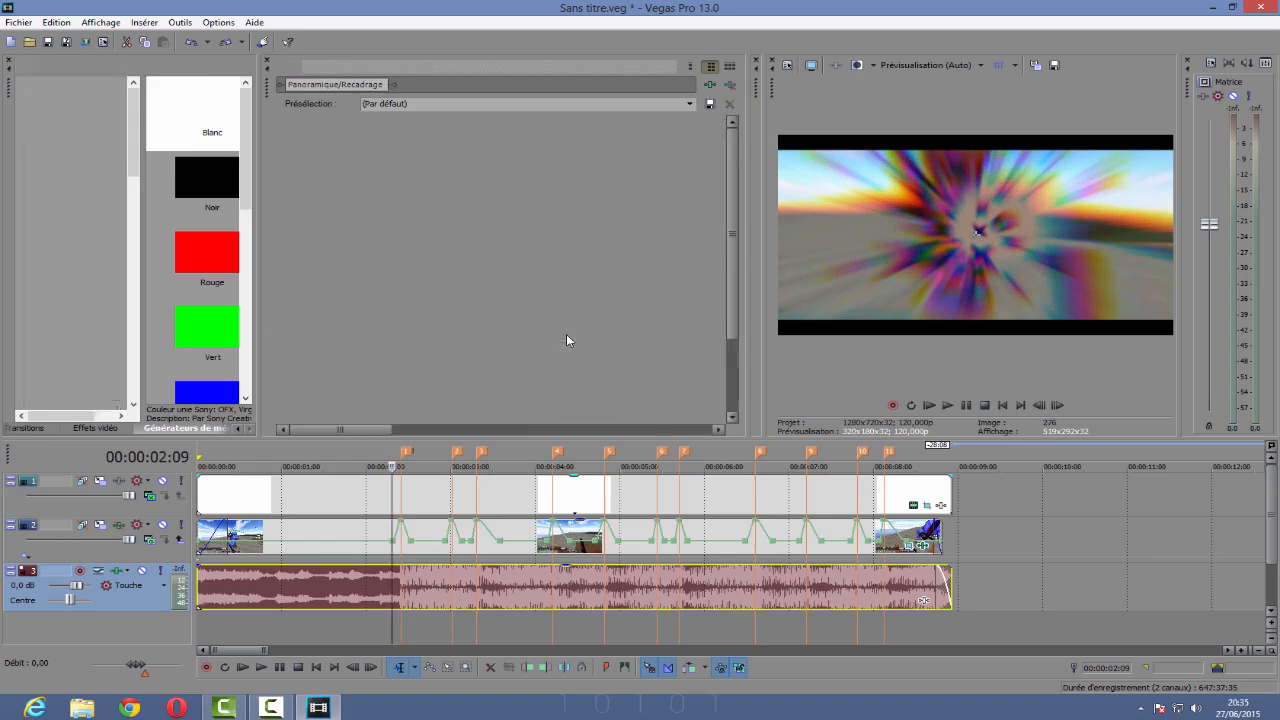
key(ctrl+z)
key(ctrl+z)
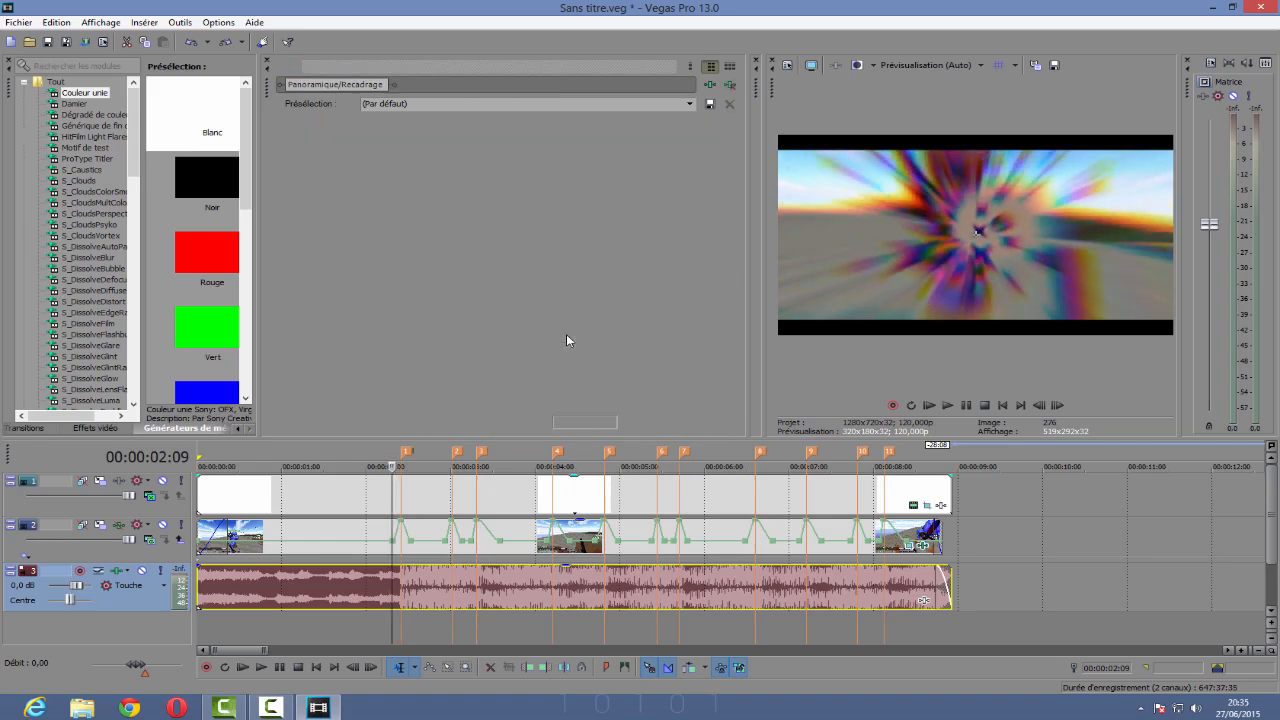
key(ctrl+z)
key(ctrl+z)
key(ctrl+z)
key(ctrl+z)
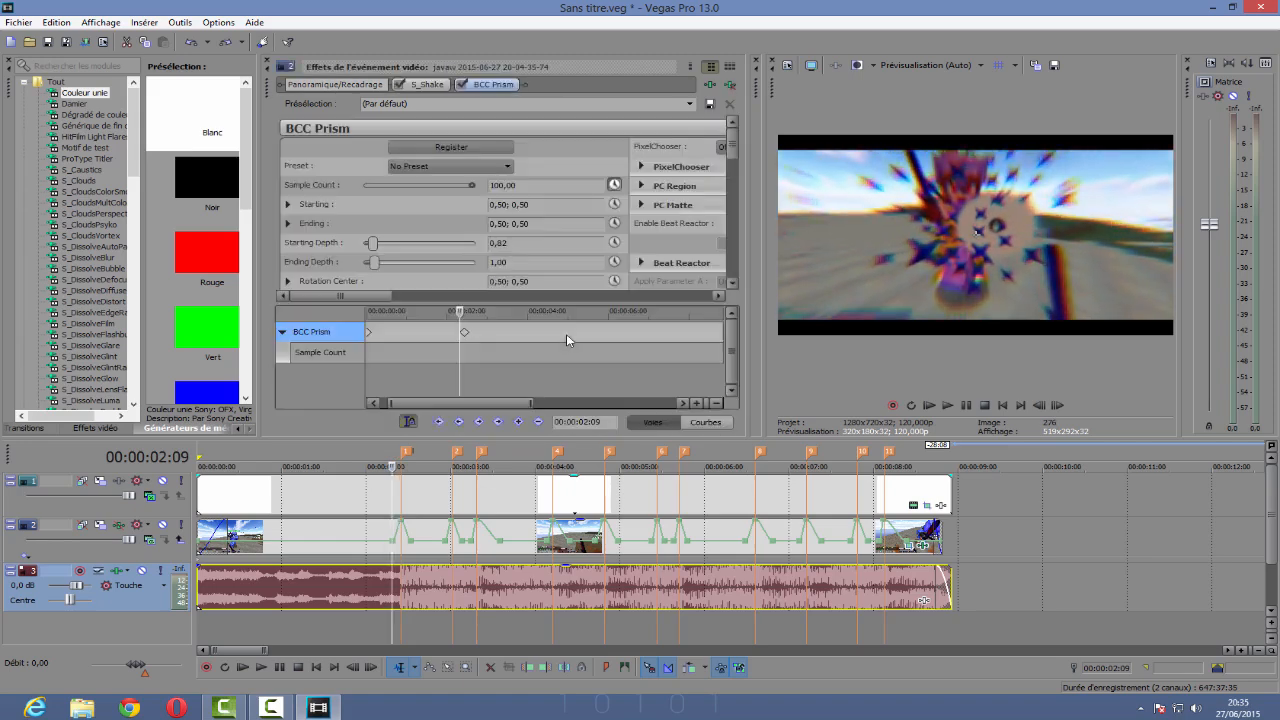
key(ctrl+z)
key(ctrl+z)
key(ctrl+z)
key(ctrl+z)
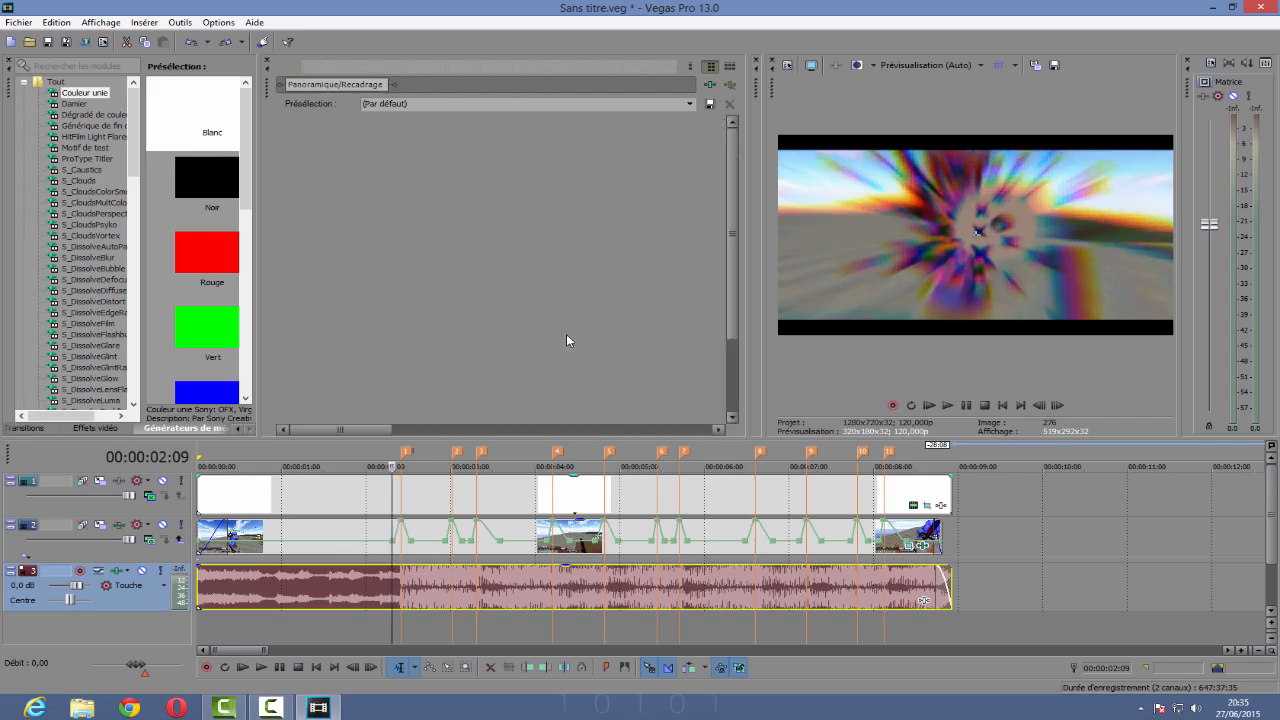
key(ctrl+z)
key(ctrl+z)
key(ctrl+z)
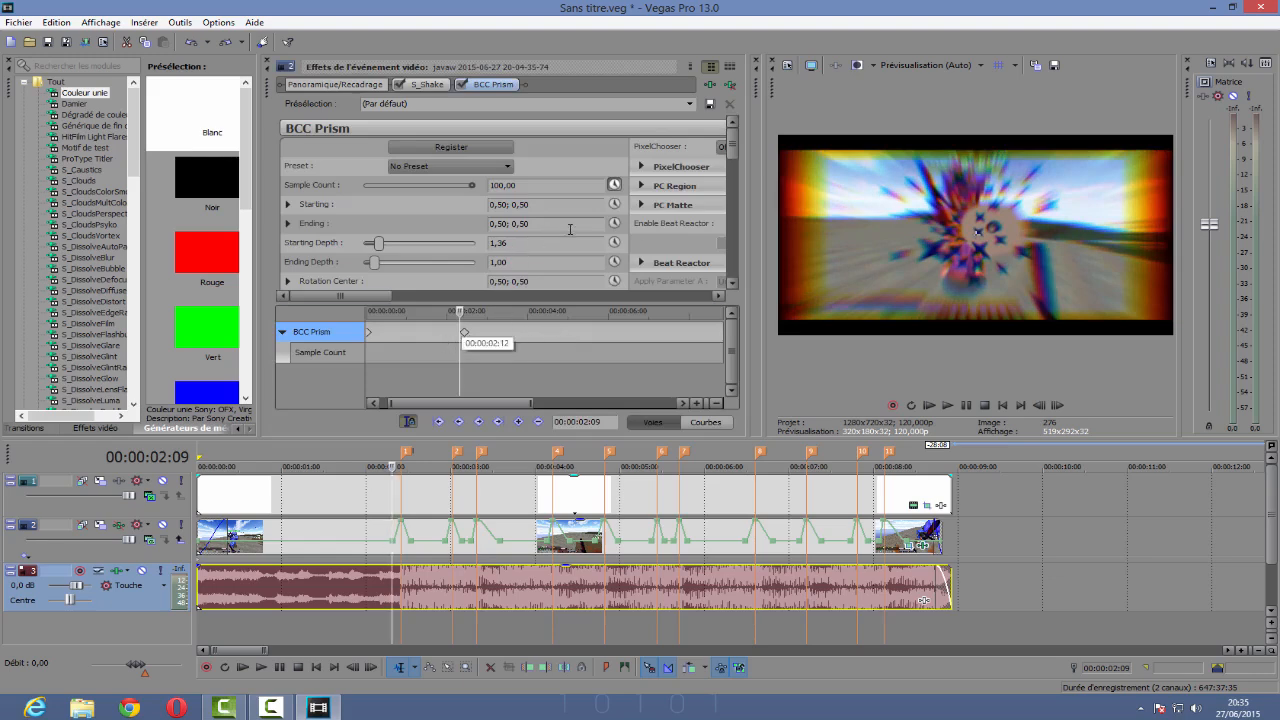
click(614, 184)
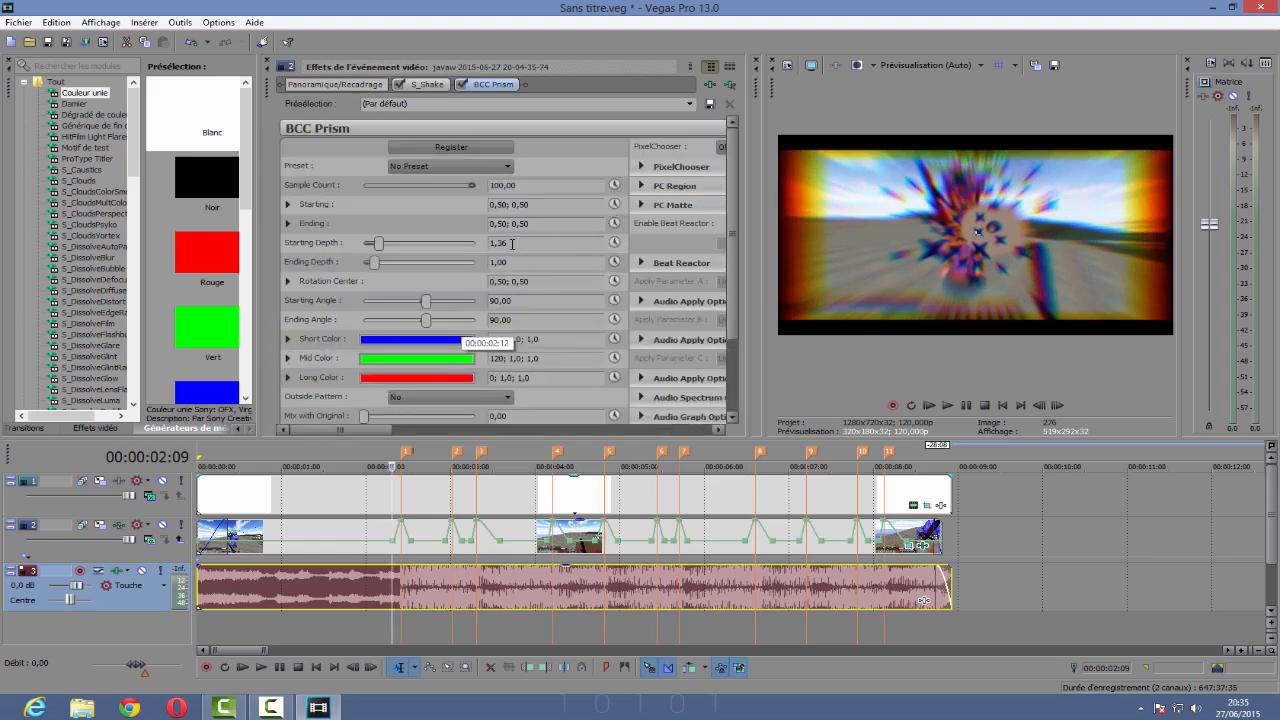
Step: Set the BCC Prism Starting Depth to 1 and turn on animation for that parameter
drag(510, 243, 459, 244)
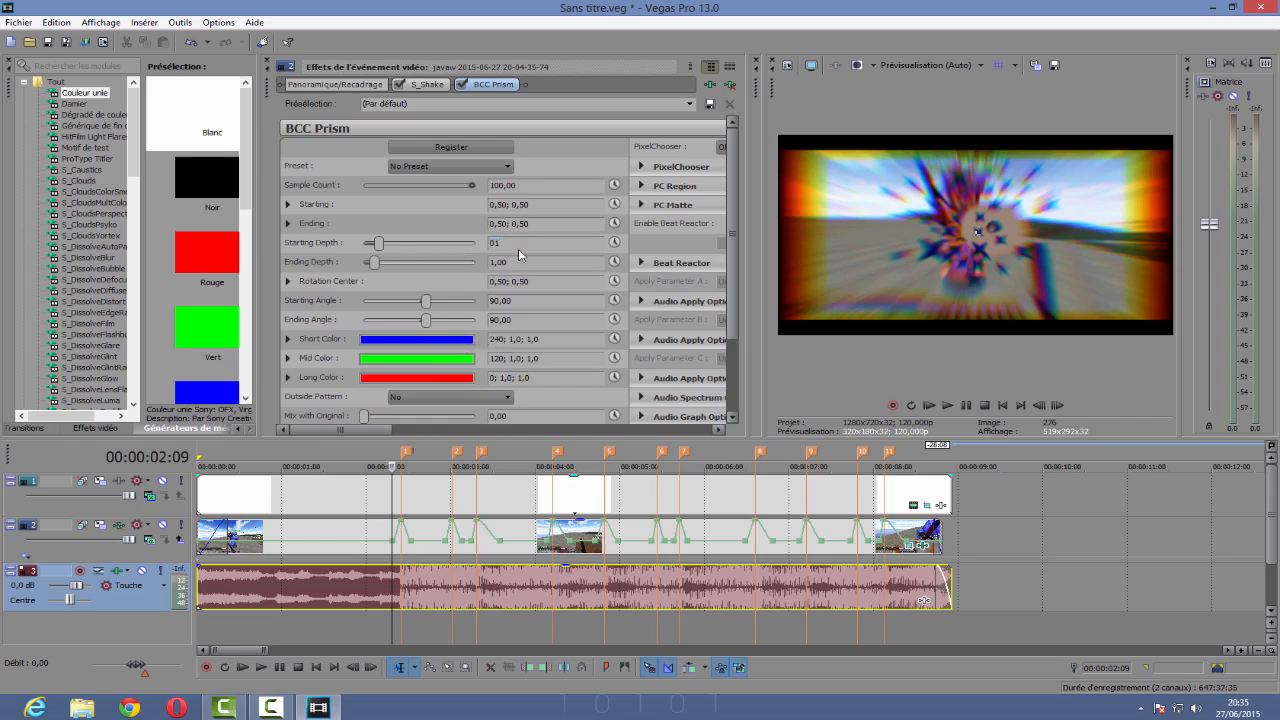
text(1)
key(Return)
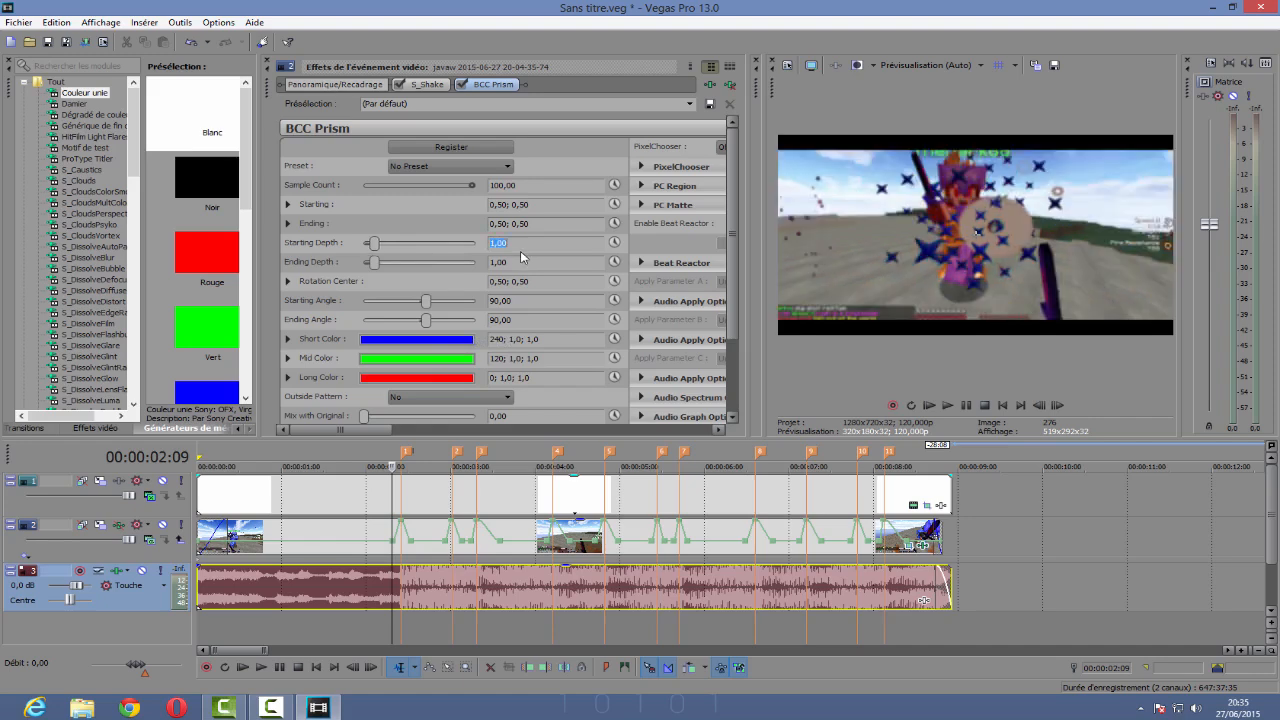
click(614, 243)
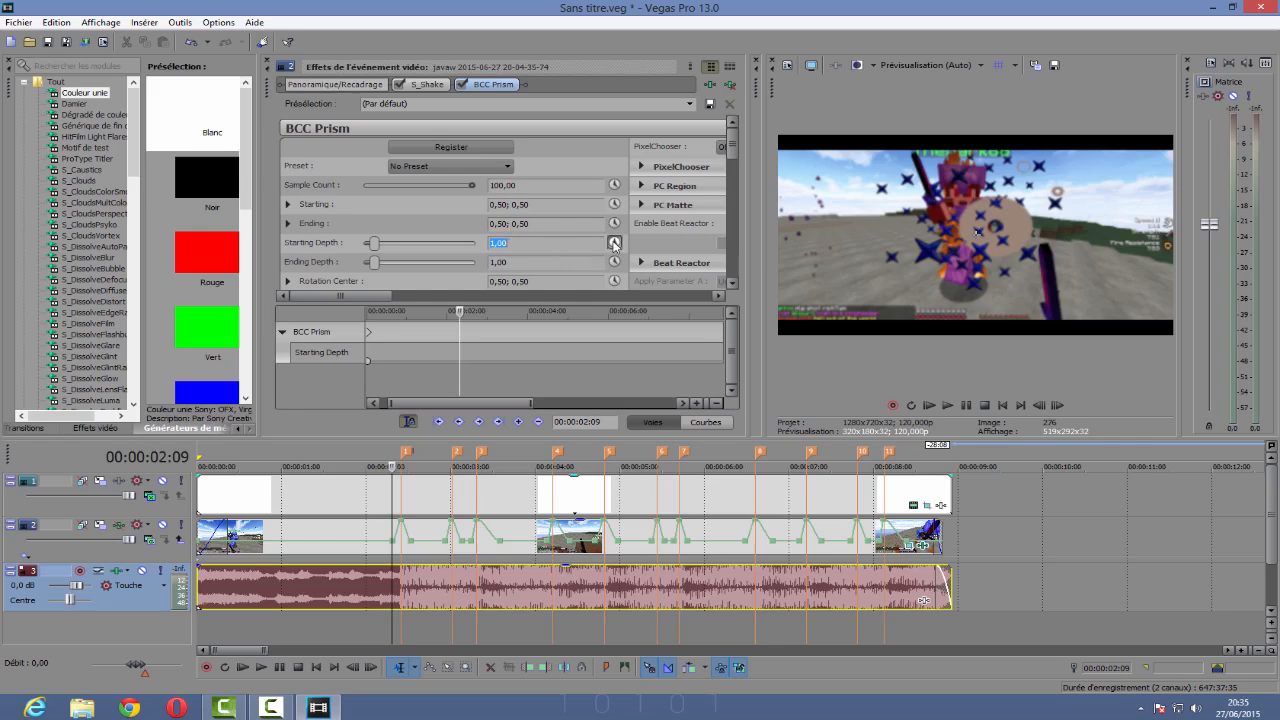
Step: Add BCC Prism Starting Depth keyframes around the first beat at 00:00:02:12, 00:00:02:09 and 00:00:02:16
click(401, 589)
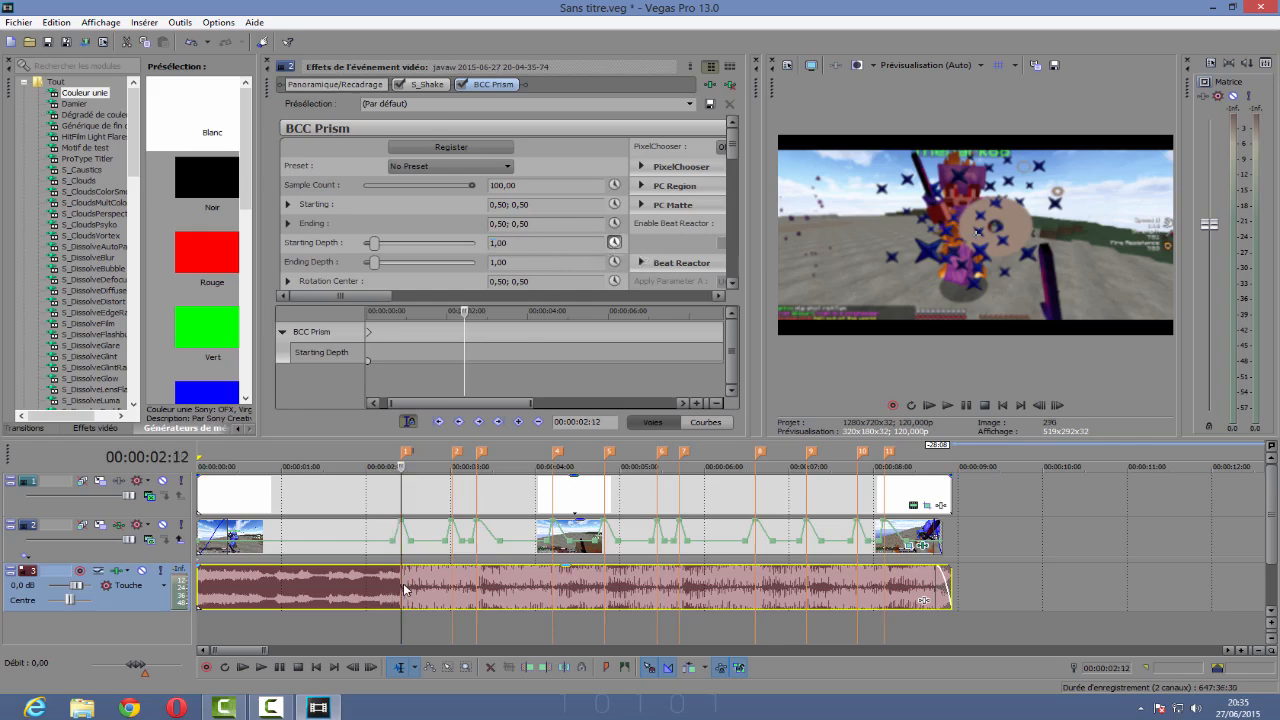
click(518, 421)
scroll(744, 538, up, 1)
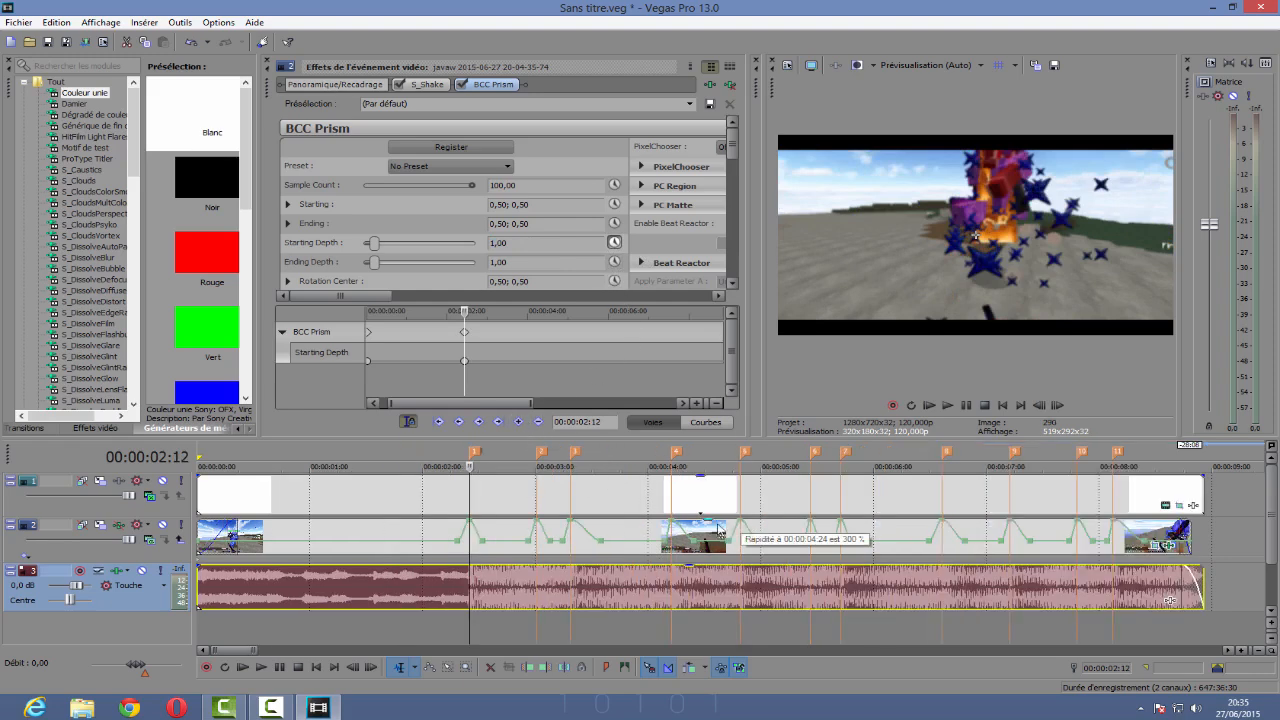
click(457, 542)
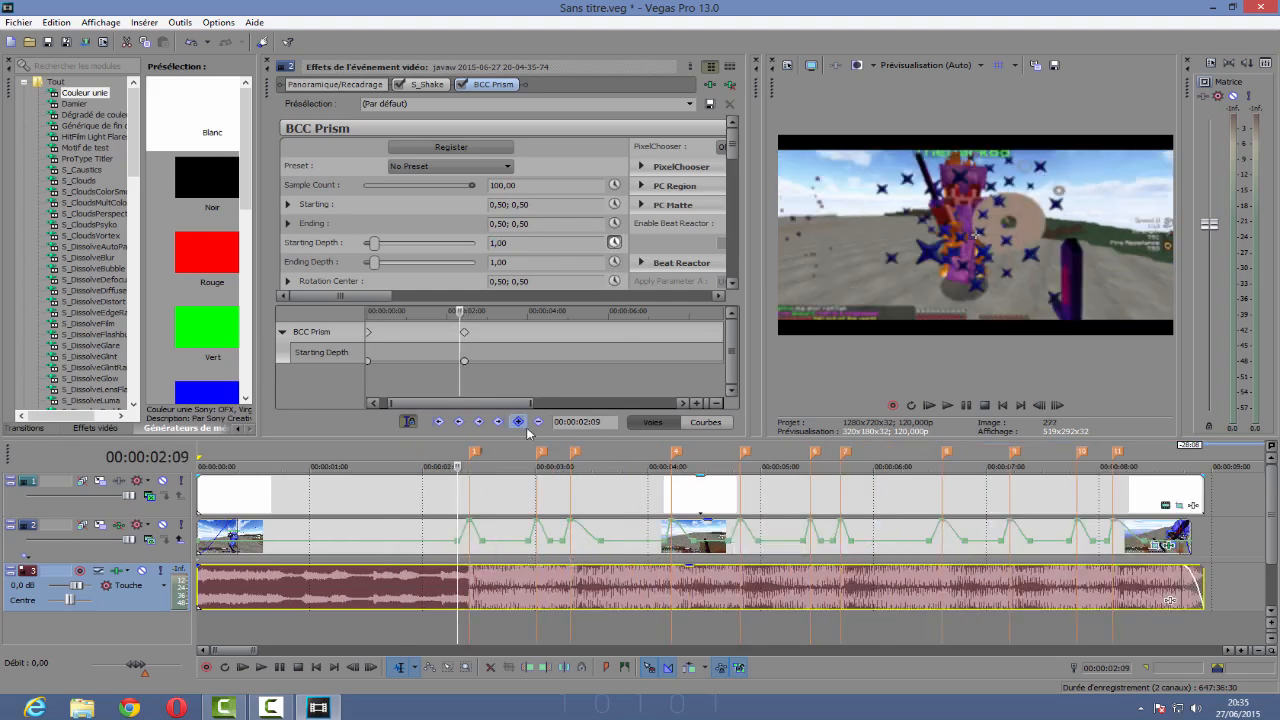
click(482, 552)
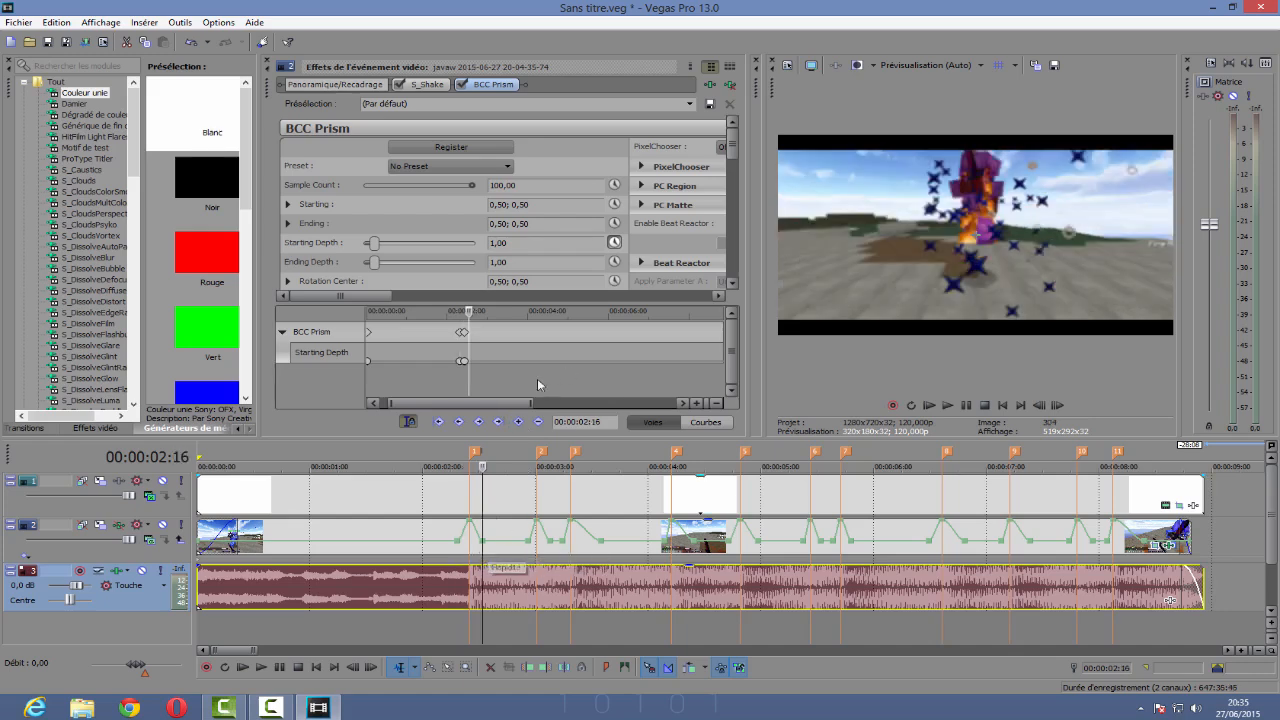
click(518, 421)
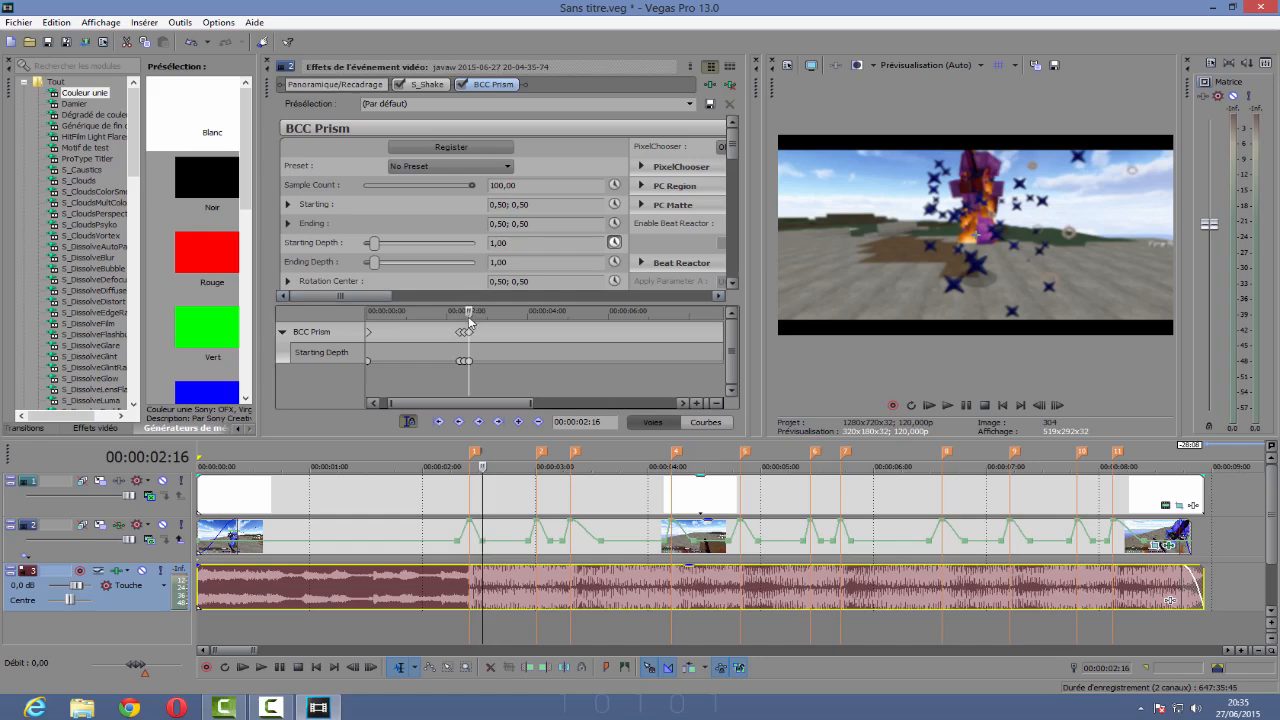
Step: Add Starting Depth keyframes at 00:00:02:28 and at the second beat marker, 00:00:03:00
click(458, 549)
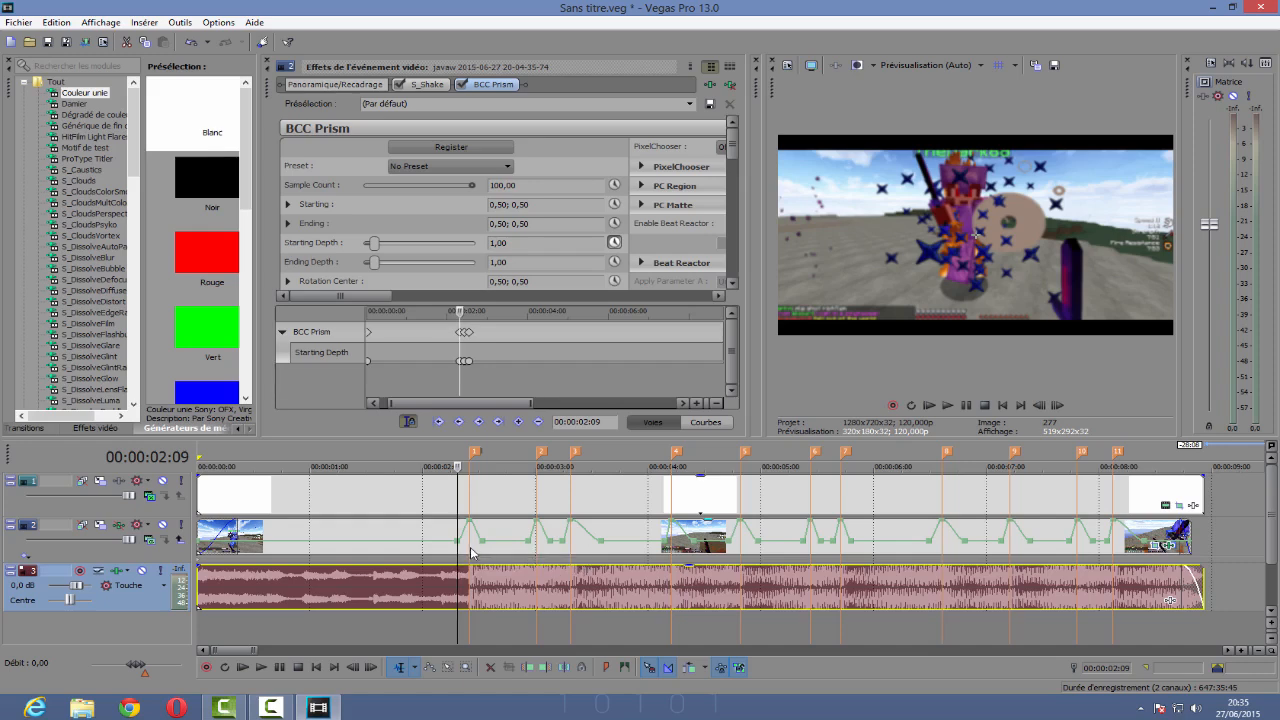
click(471, 550)
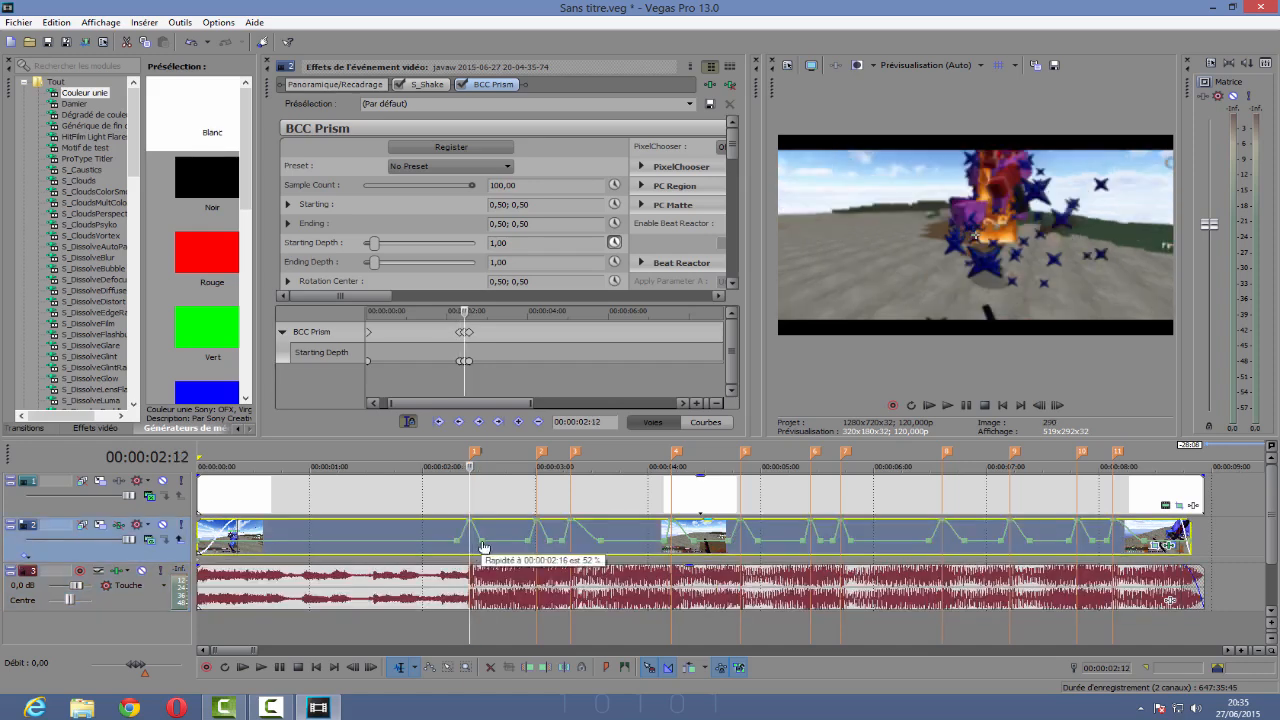
click(482, 549)
click(532, 549)
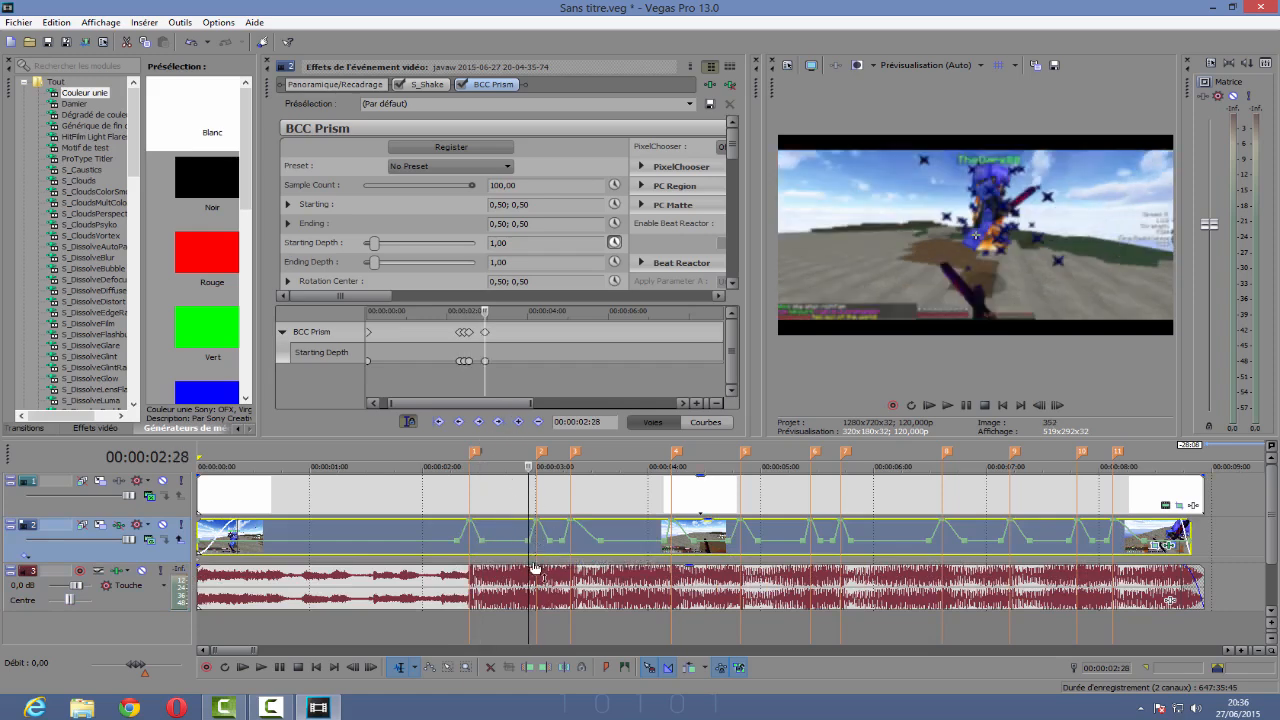
click(538, 565)
click(518, 421)
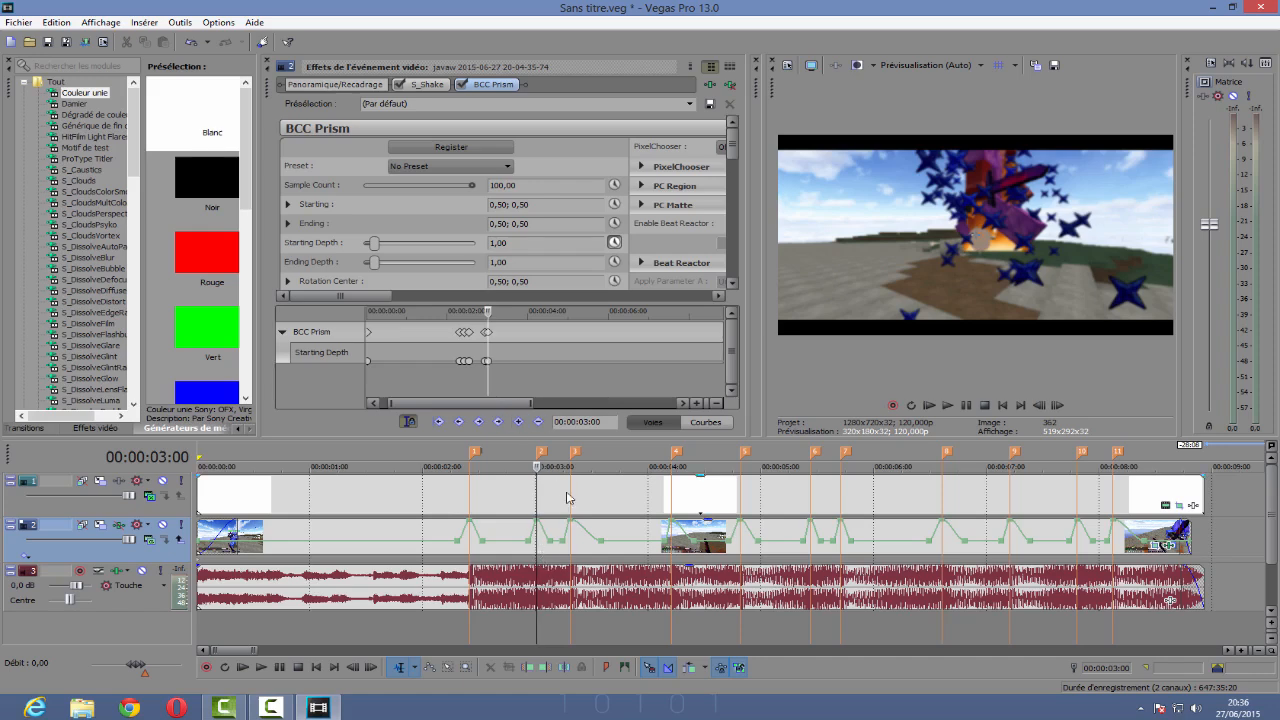
Step: Add Starting Depth keyframes at 00:00:03:04 and 00:00:03:07, and before, on and after each remaining beat through 00:00:08:12
click(551, 545)
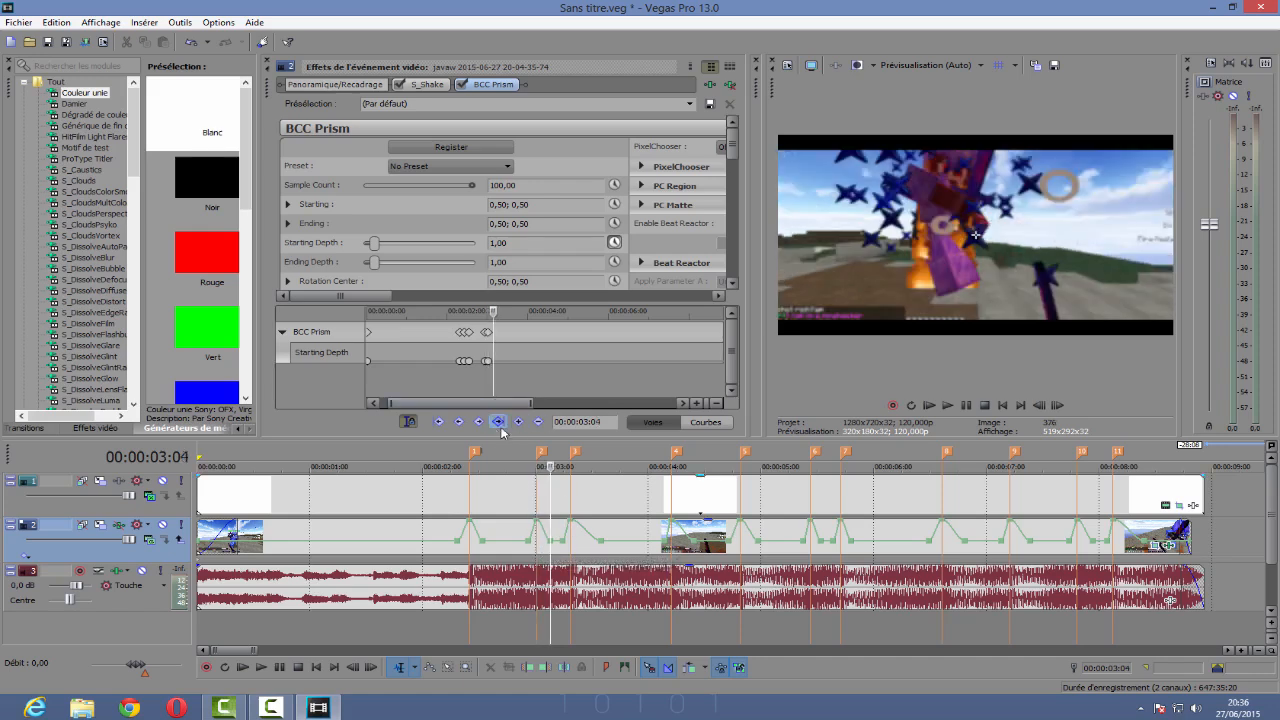
click(563, 548)
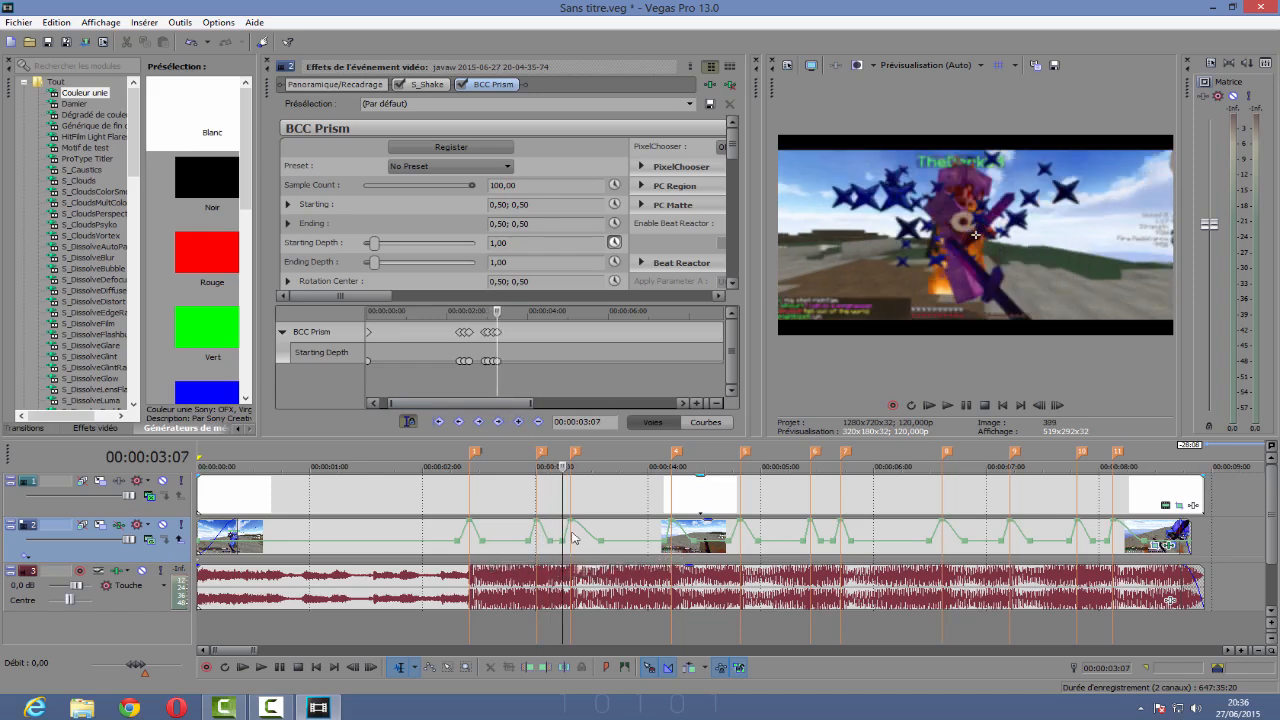
click(570, 545)
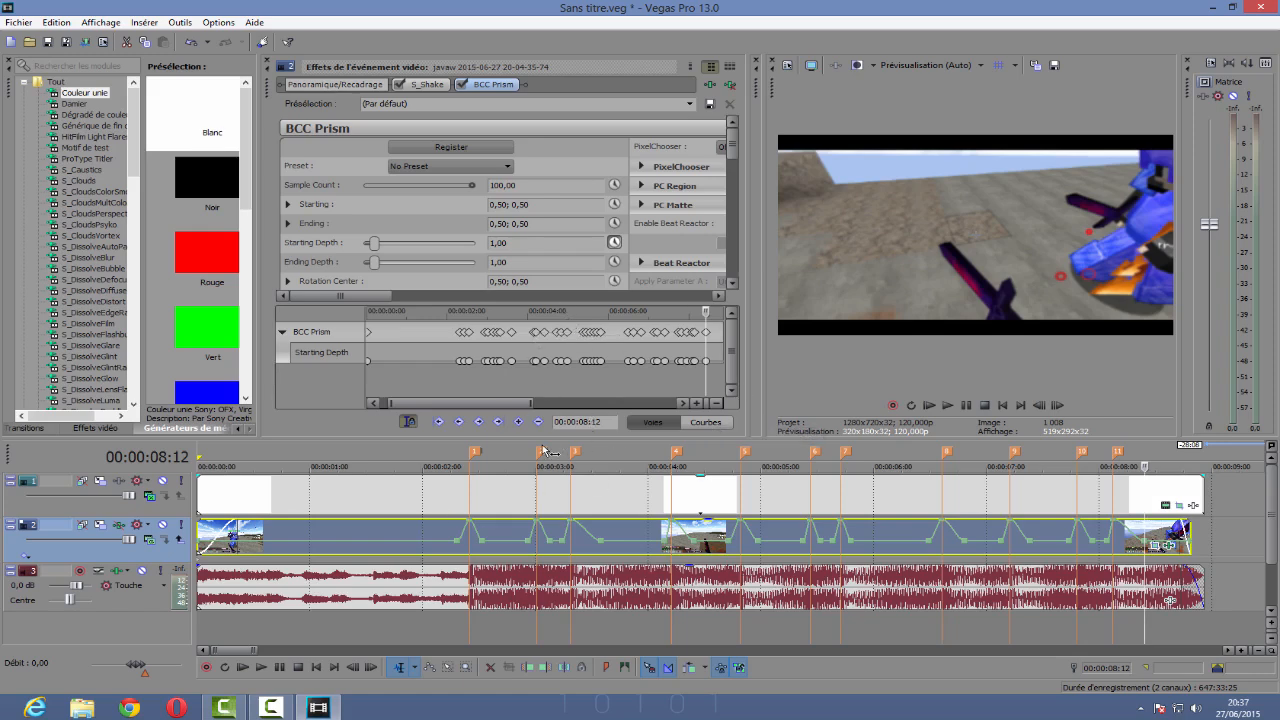
Step: Try a Starting Depth of 0.5 at the keyframe on the first beat marker, 00:00:02:12
click(471, 636)
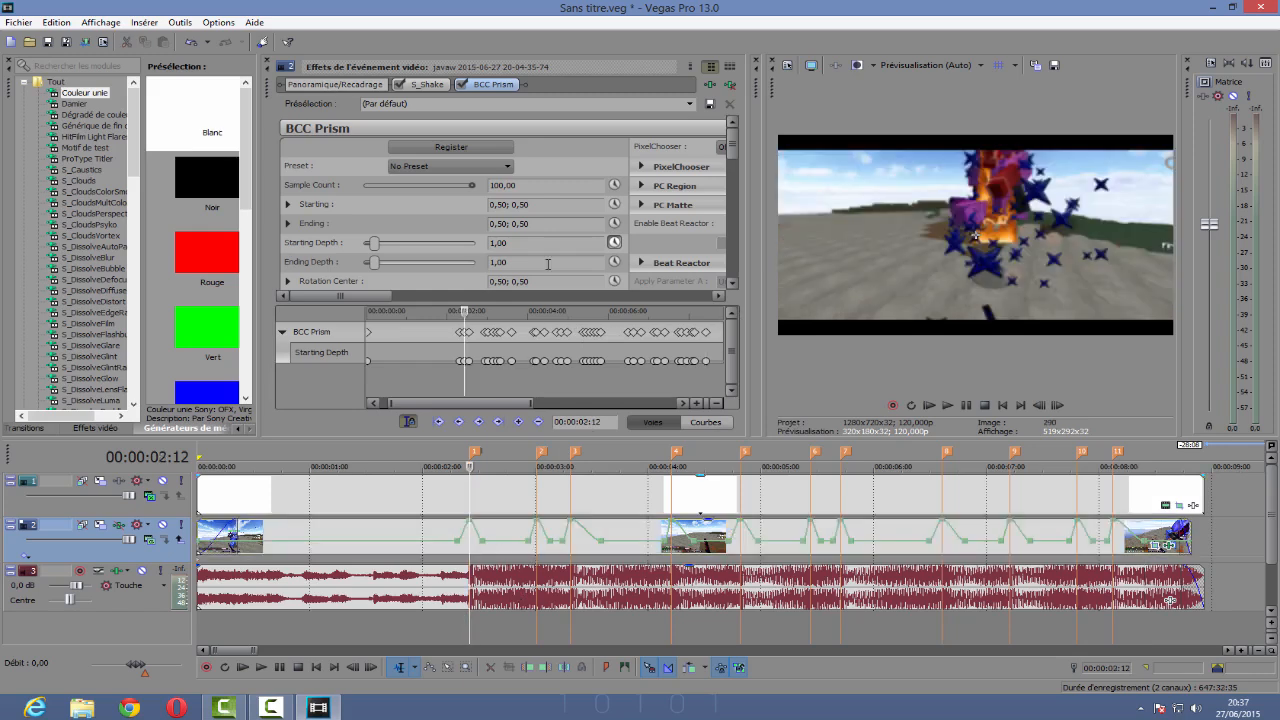
click(464, 331)
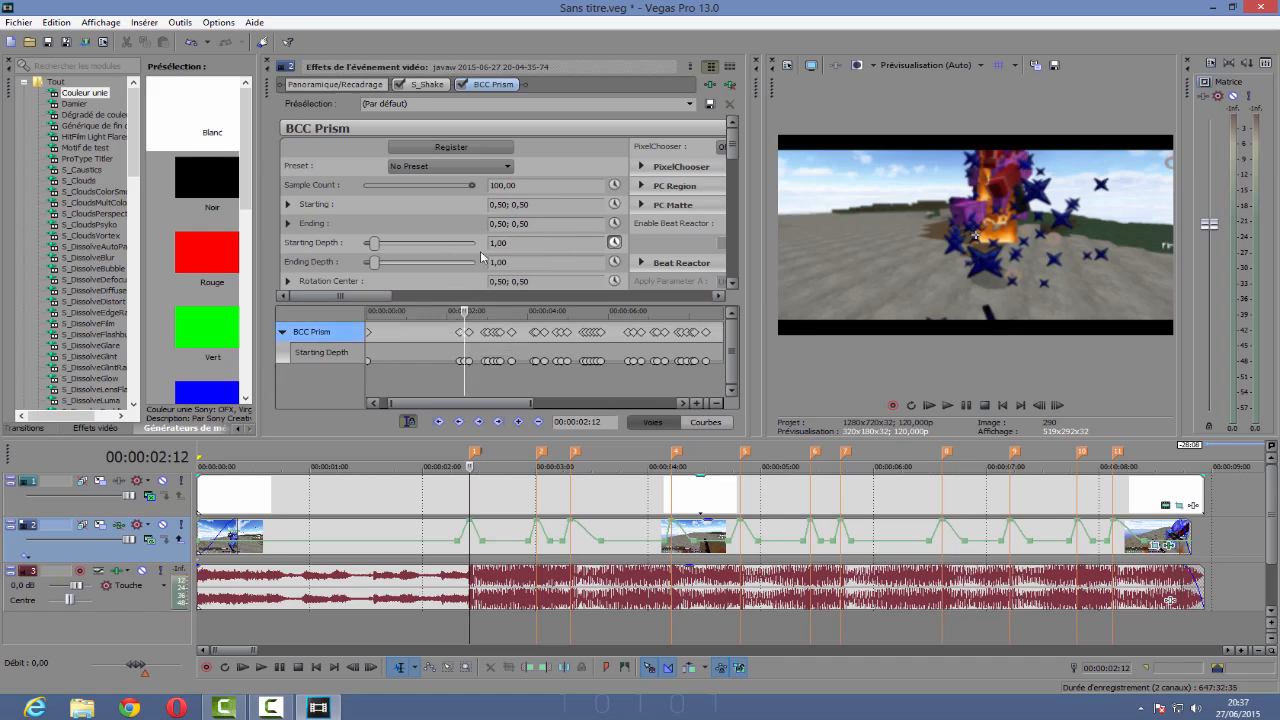
click(518, 243)
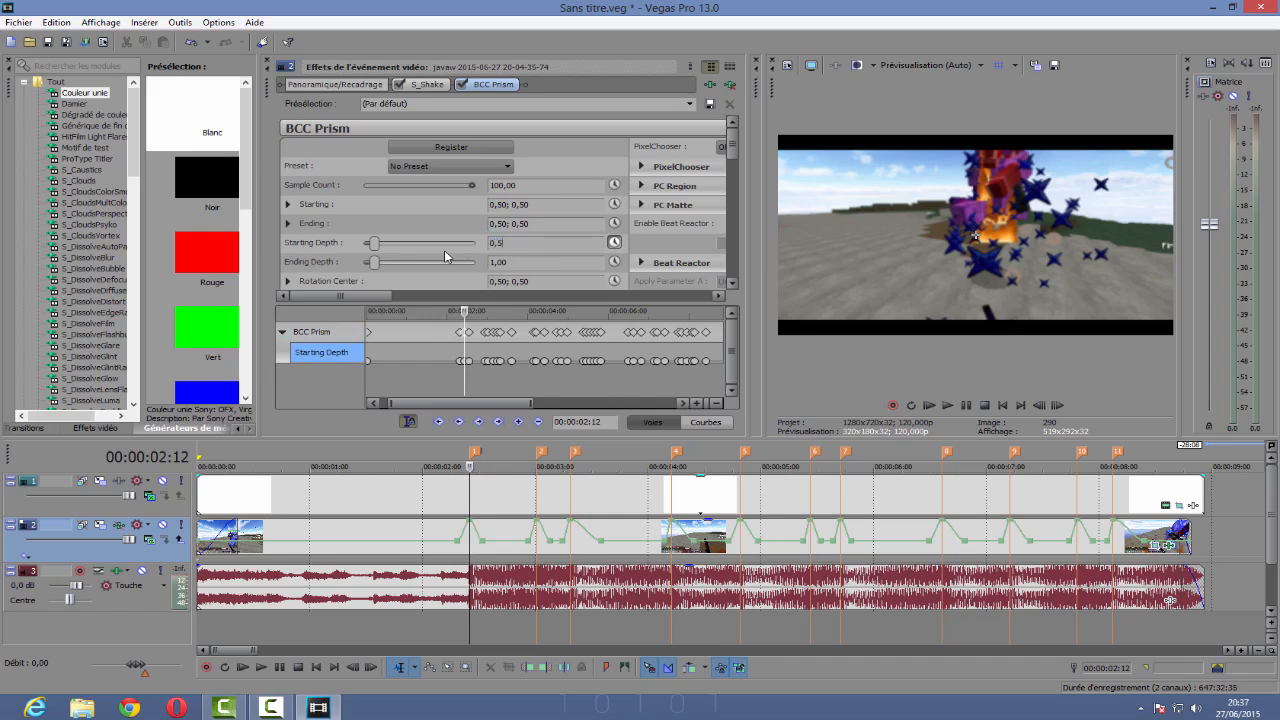
key(Return)
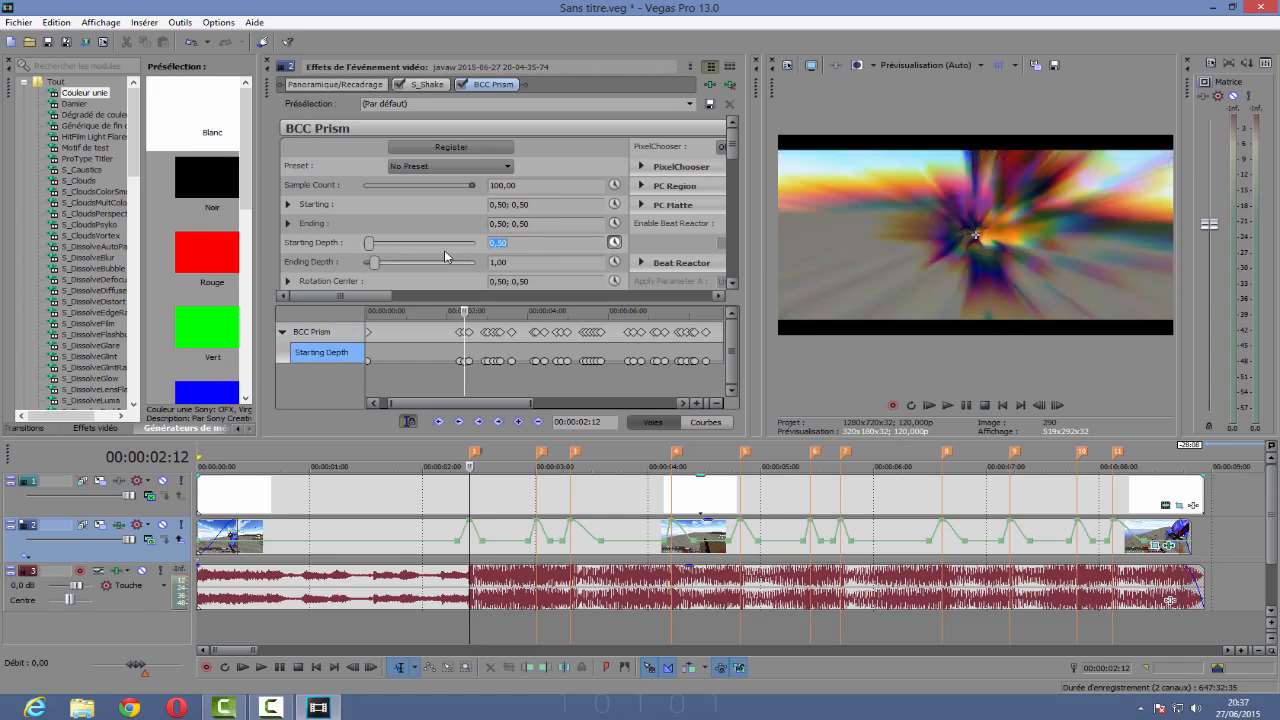
Step: Step through the clip frame by frame around the first beat to examine the animated prism effect
click(1037, 406)
click(1035, 406)
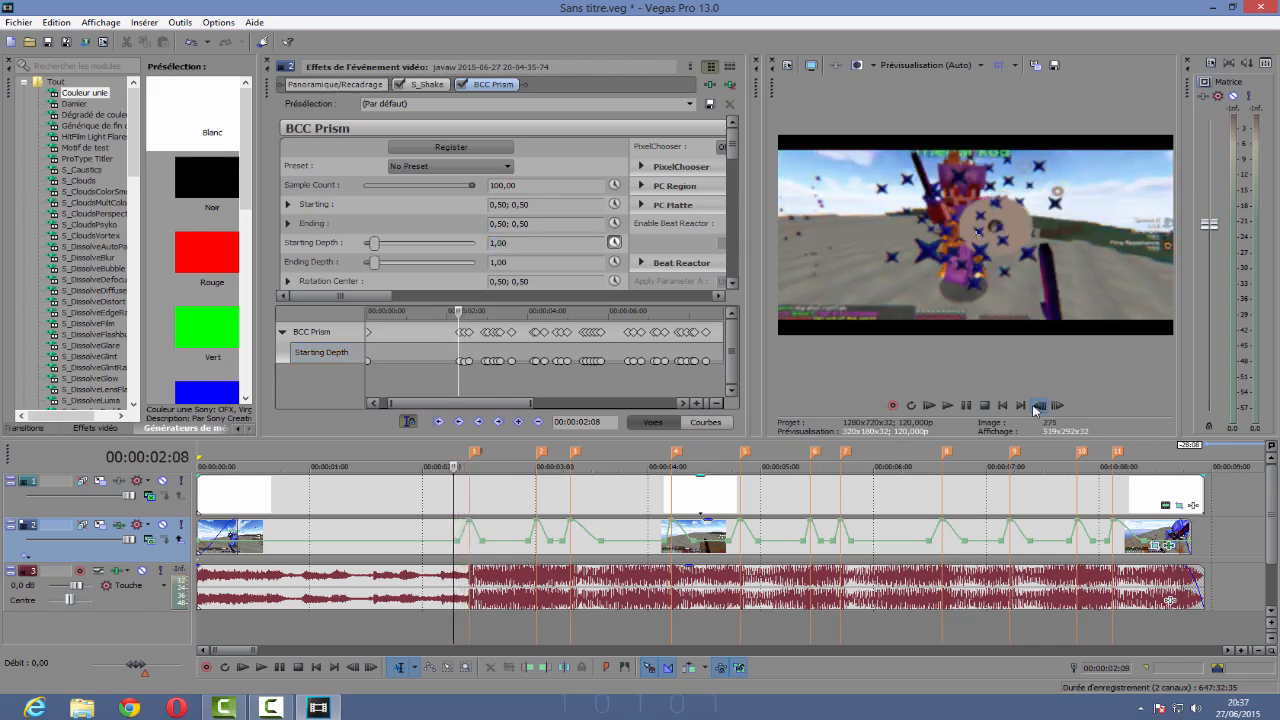
click(1035, 406)
click(1057, 409)
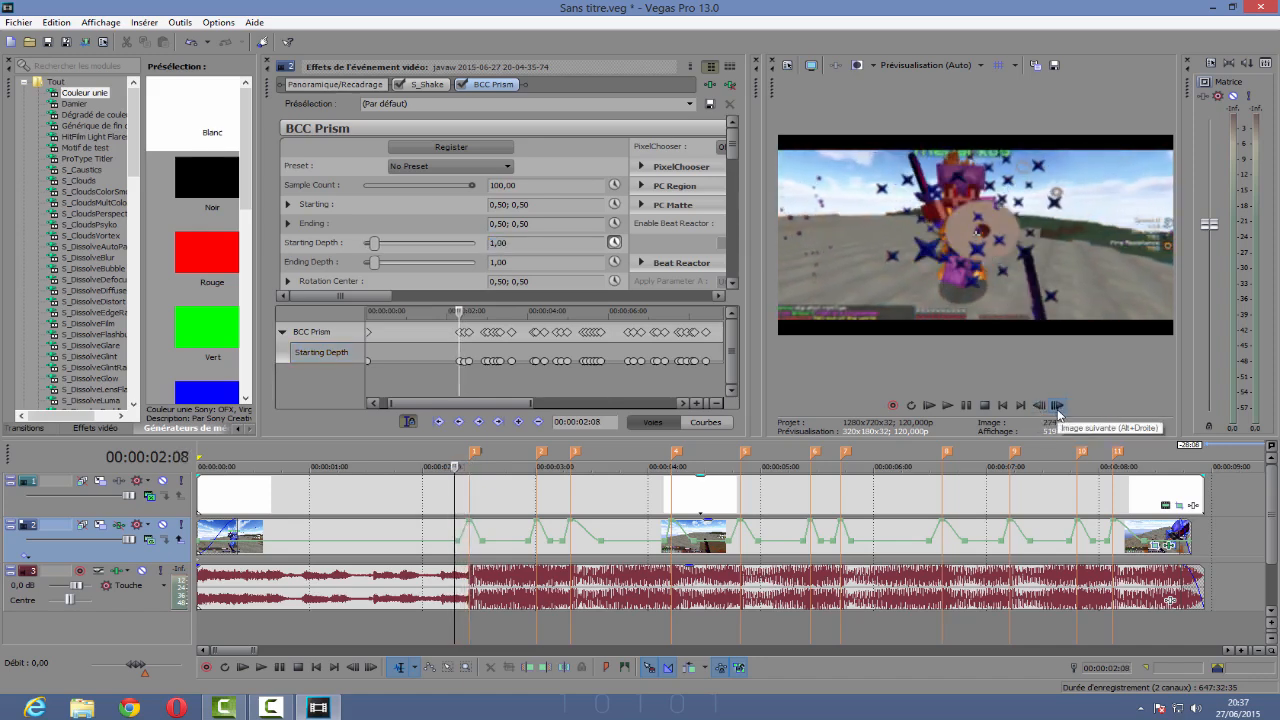
click(1057, 409)
click(1057, 409)
click(1057, 410)
click(1057, 410)
click(1057, 411)
click(1057, 411)
click(1058, 412)
click(1058, 412)
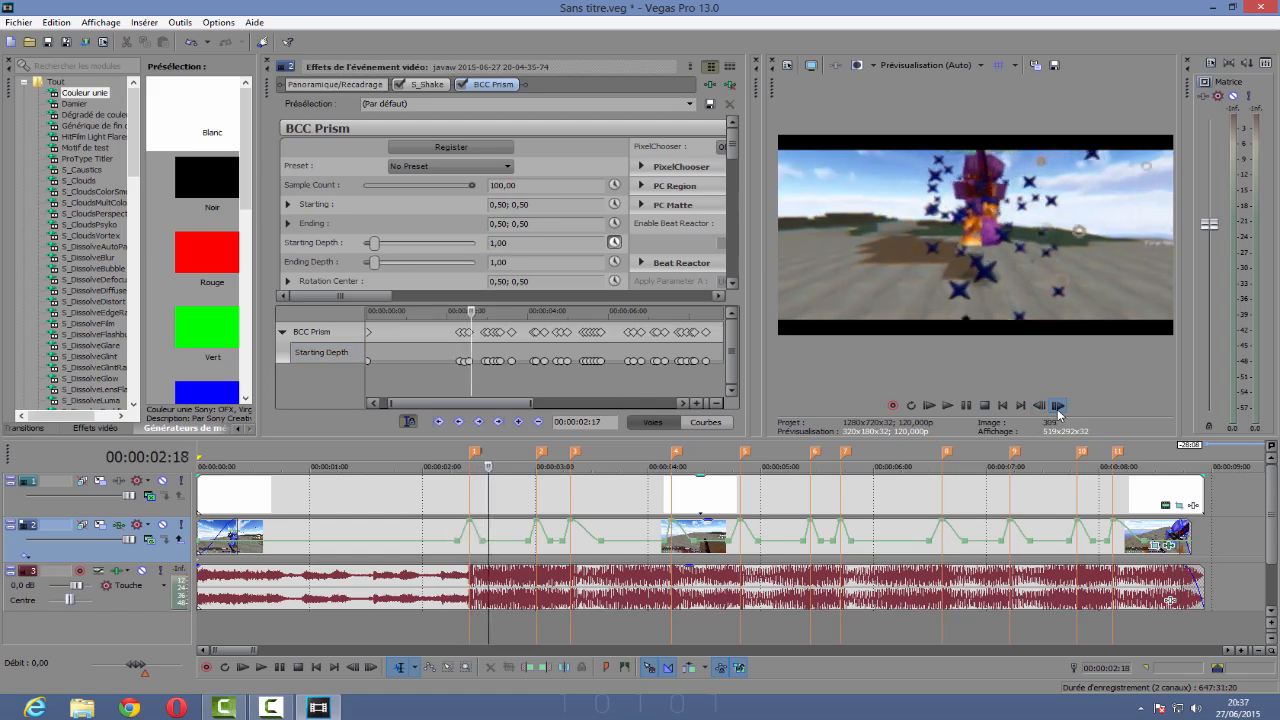
click(1058, 412)
click(1040, 410)
click(1040, 412)
click(1040, 412)
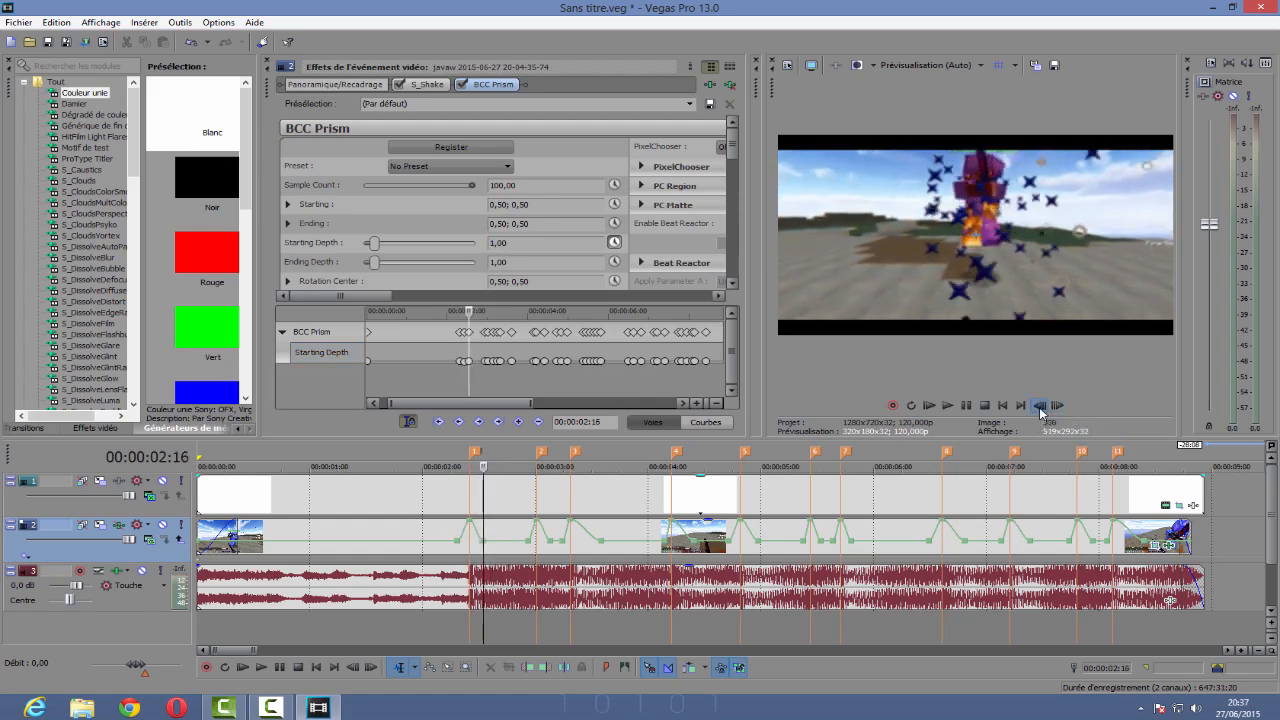
click(1040, 410)
click(1040, 410)
click(1040, 410)
click(1040, 410)
click(1040, 410)
click(1040, 410)
click(1040, 410)
click(1040, 410)
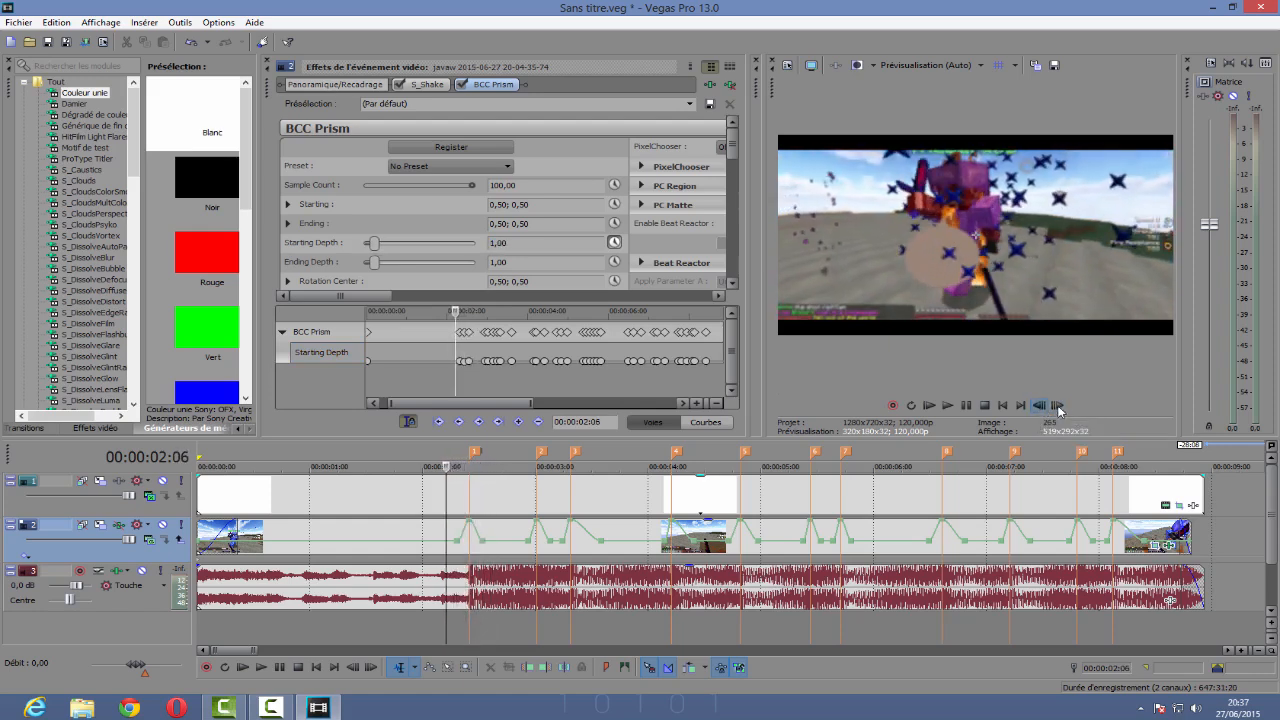
click(1059, 410)
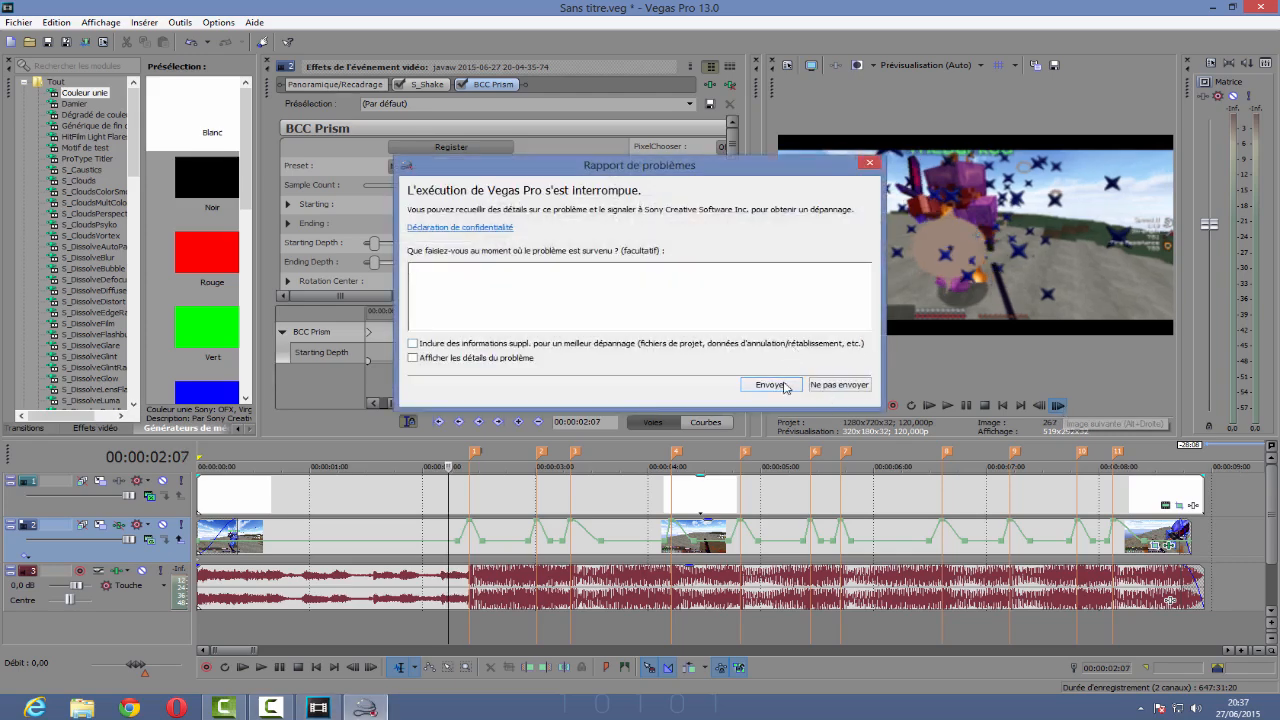
Step: Dismiss the Vegas Pro crash report without sending it, and pause the screen recording in the recorder
click(829, 386)
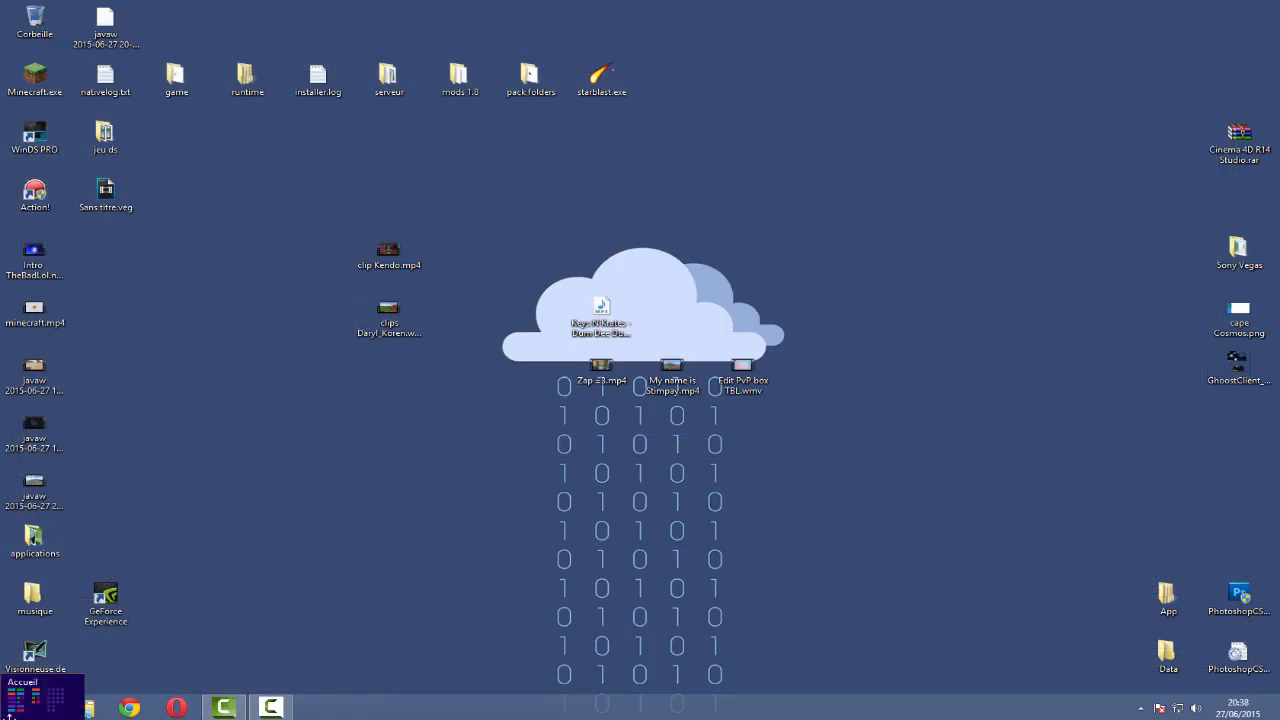
mouse_move(2, 717)
click(270, 707)
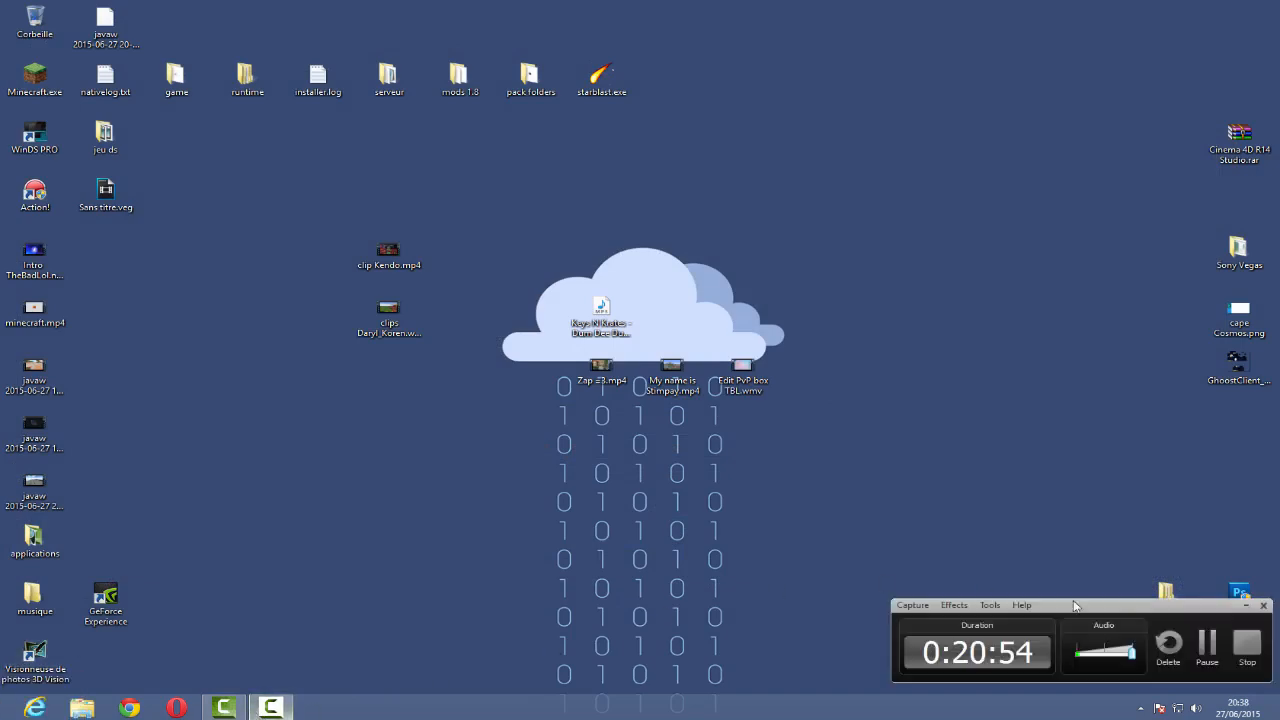
click(1209, 650)
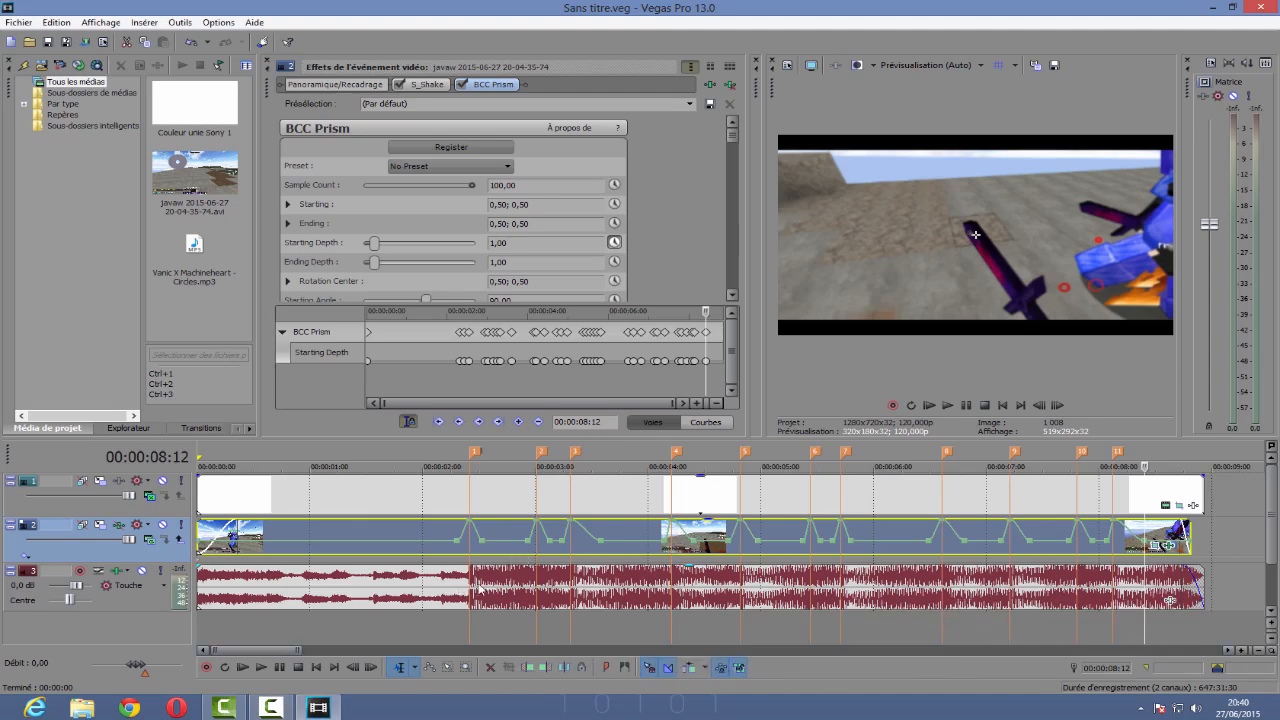
Step: Set the BCC Prism Starting Depth to 0.5 at the first and second beat keyframes, 00:00:02:12 and 00:00:03:00
click(469, 588)
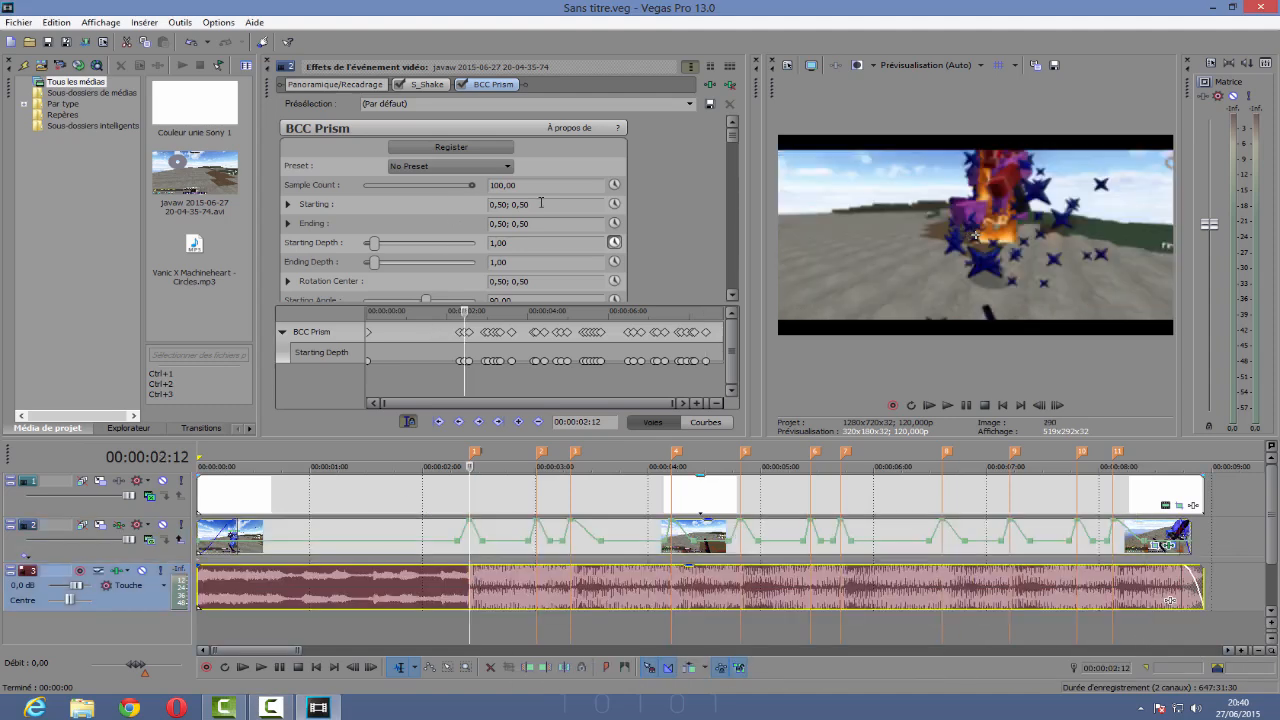
click(530, 247)
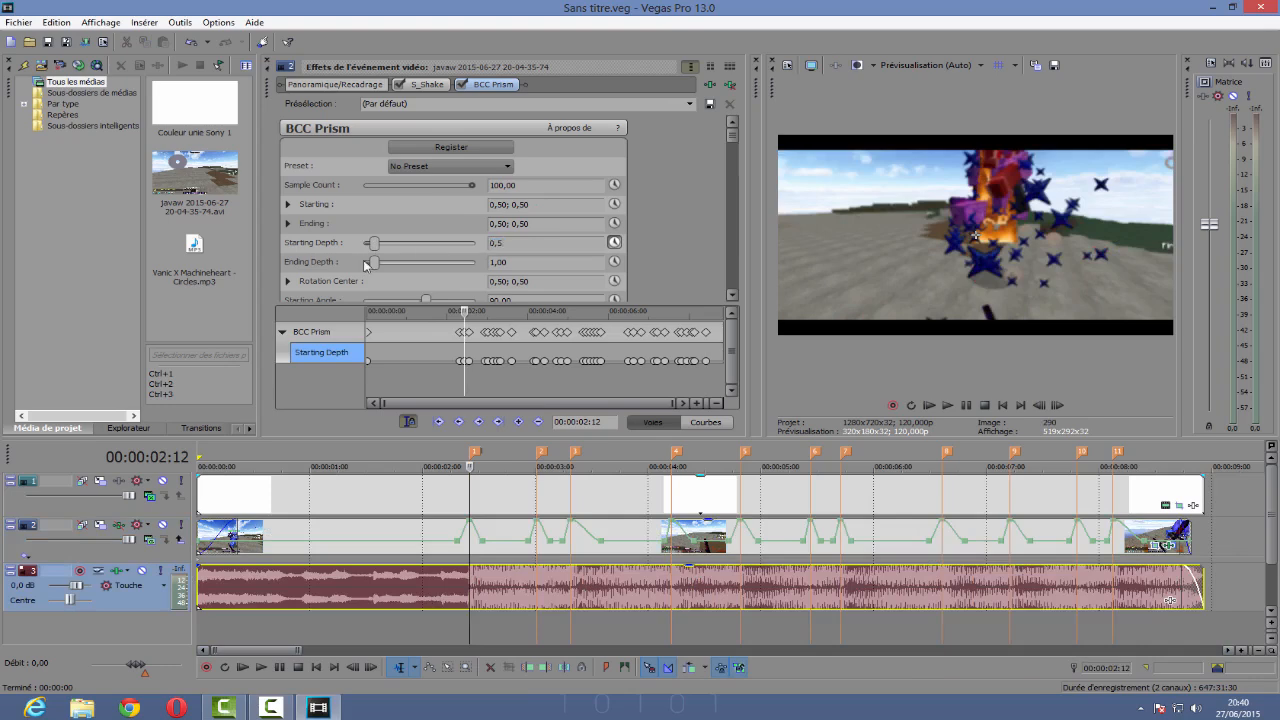
click(516, 333)
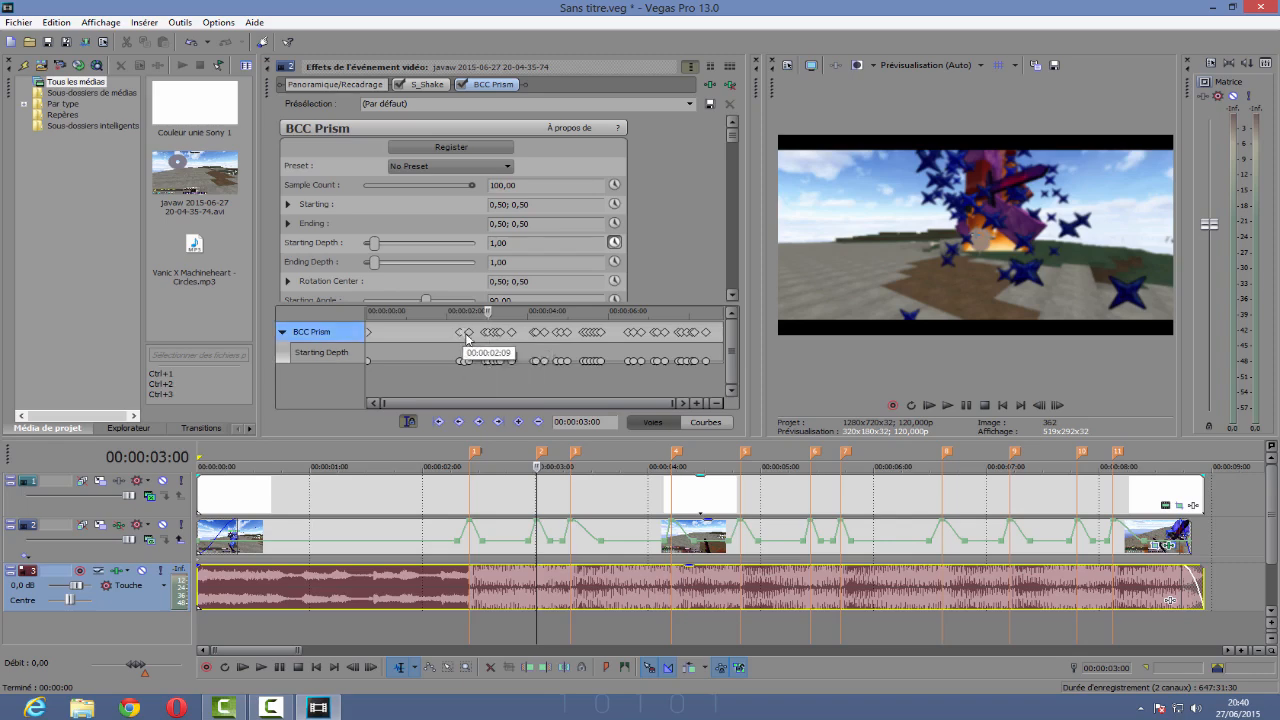
click(465, 332)
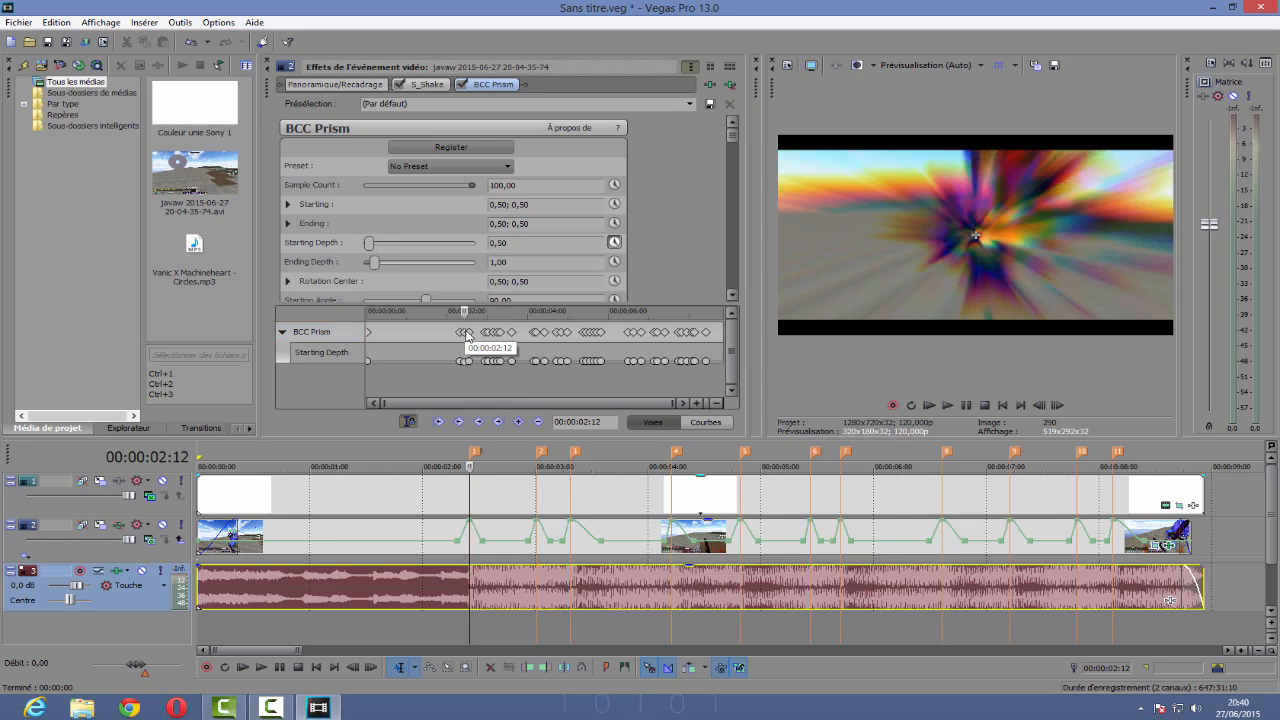
scroll(467, 335, up, 3)
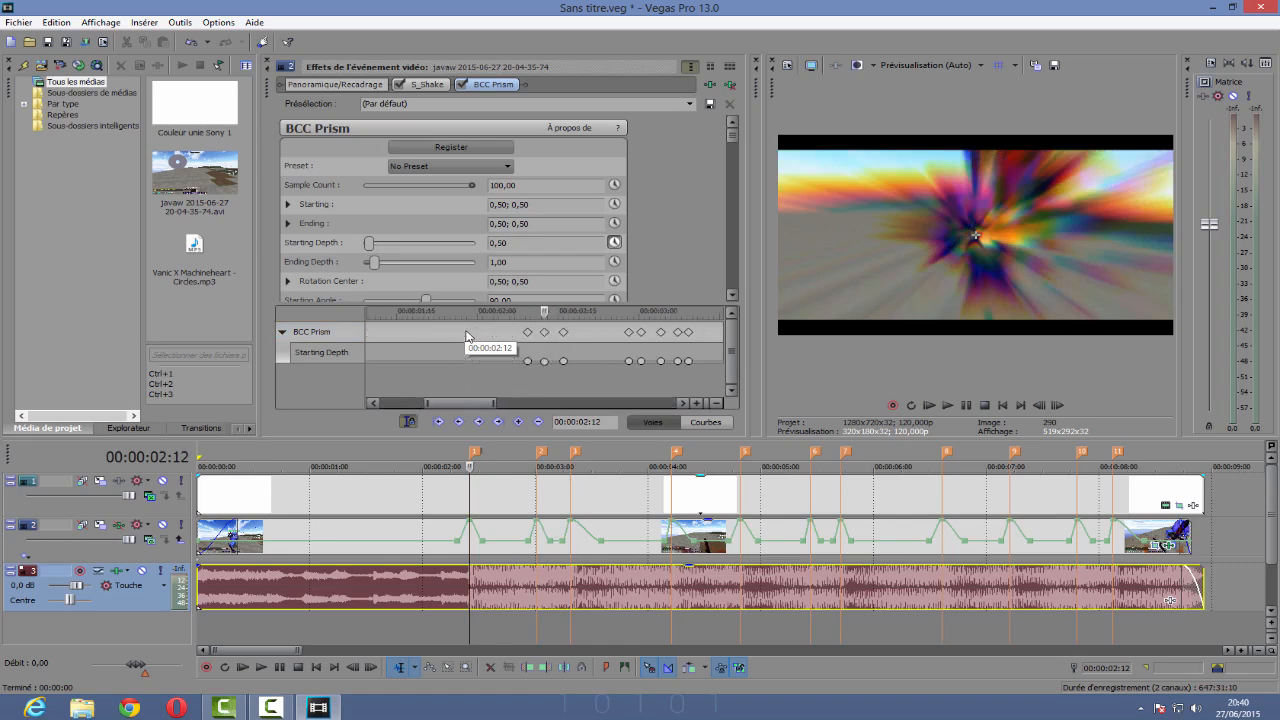
click(643, 335)
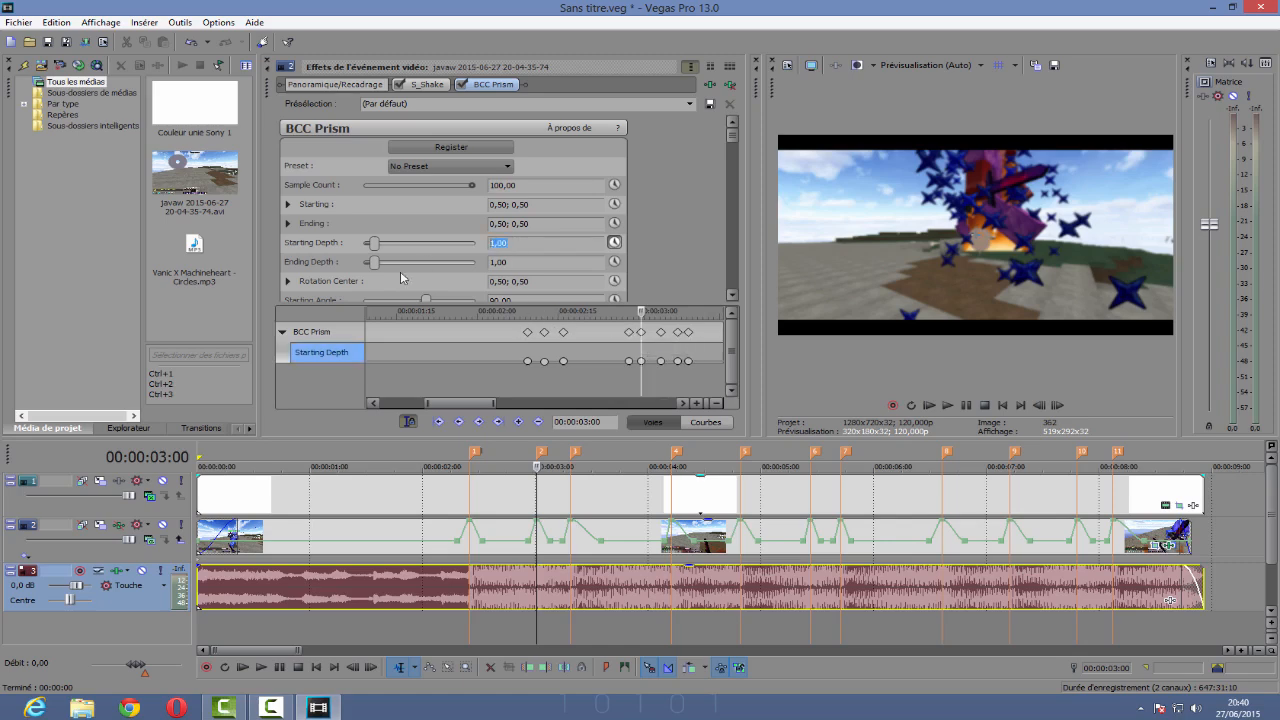
Step: Set the Starting Depth to 0.5 at the third beat keyframe, 00:00:03:09
click(687, 333)
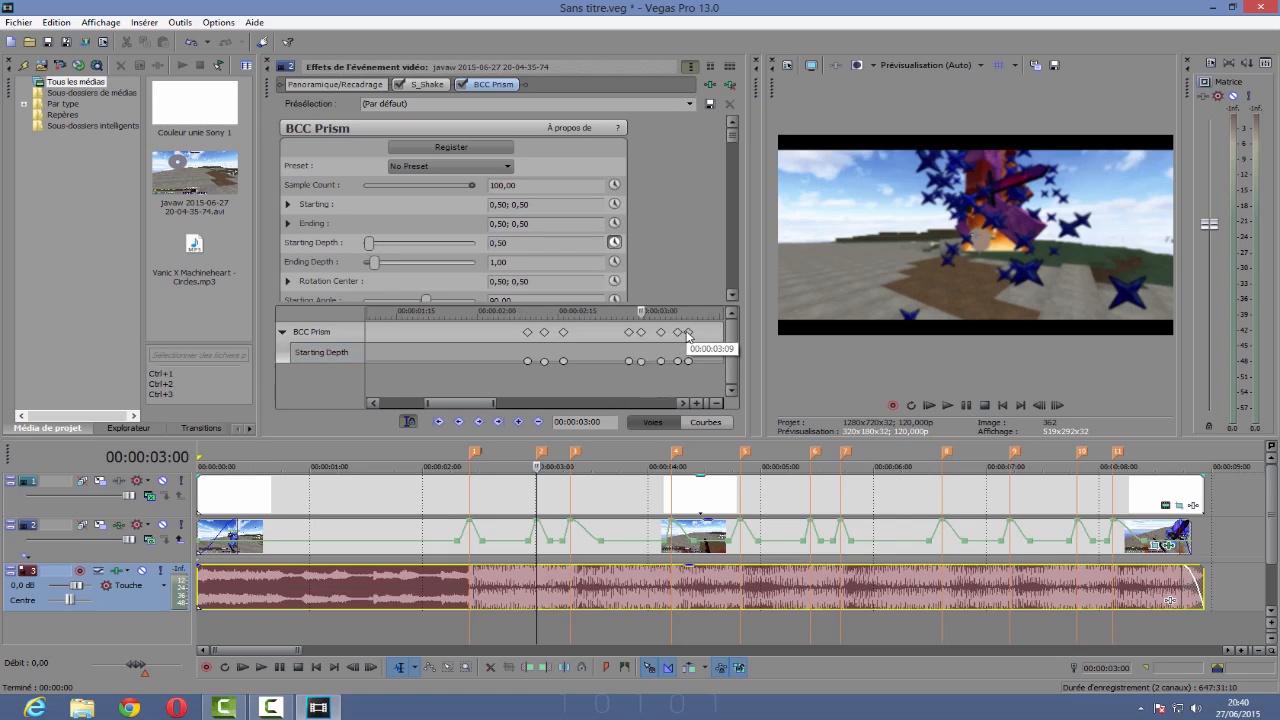
click(687, 335)
click(305, 245)
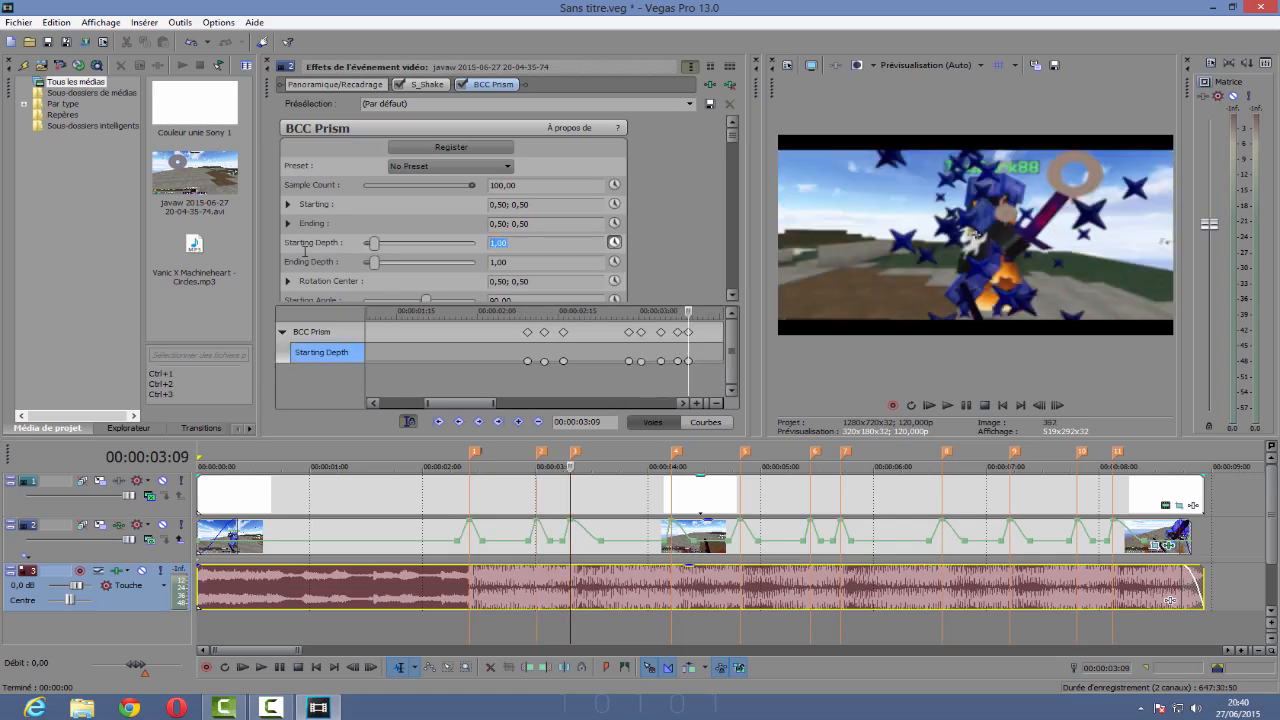
text(0,5)
key(Return)
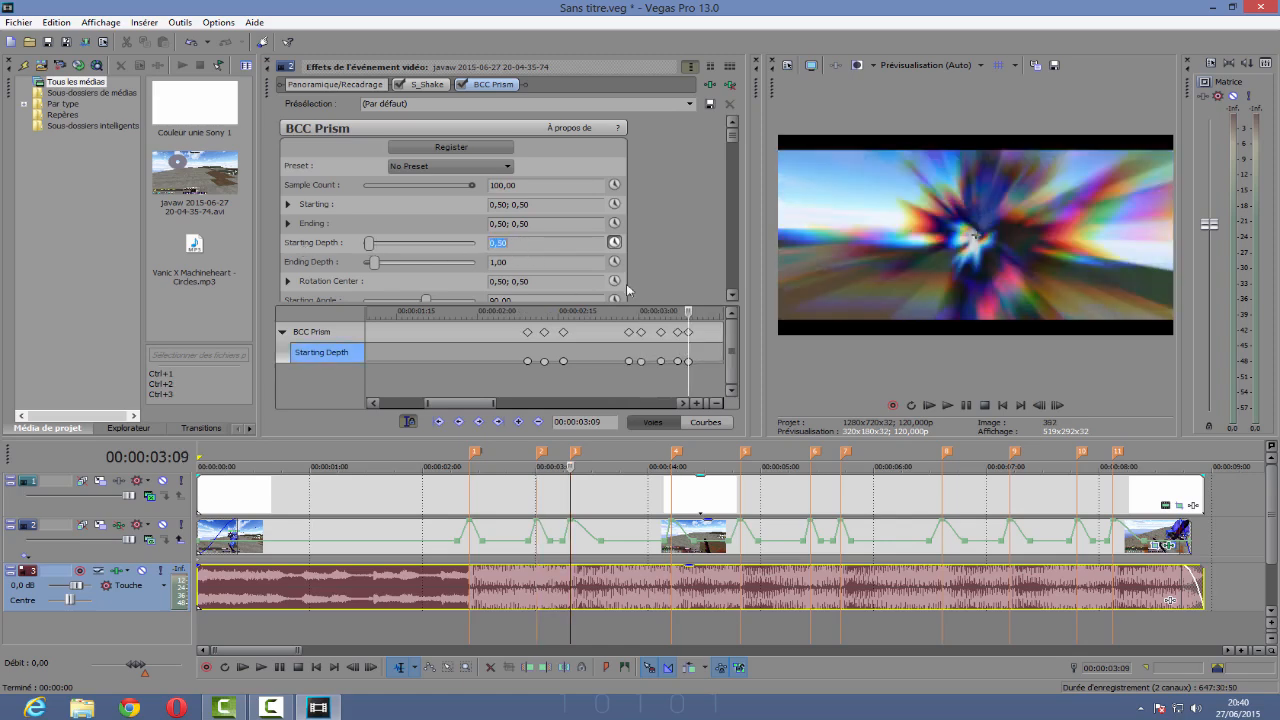
click(695, 362)
scroll(697, 362, down, 2)
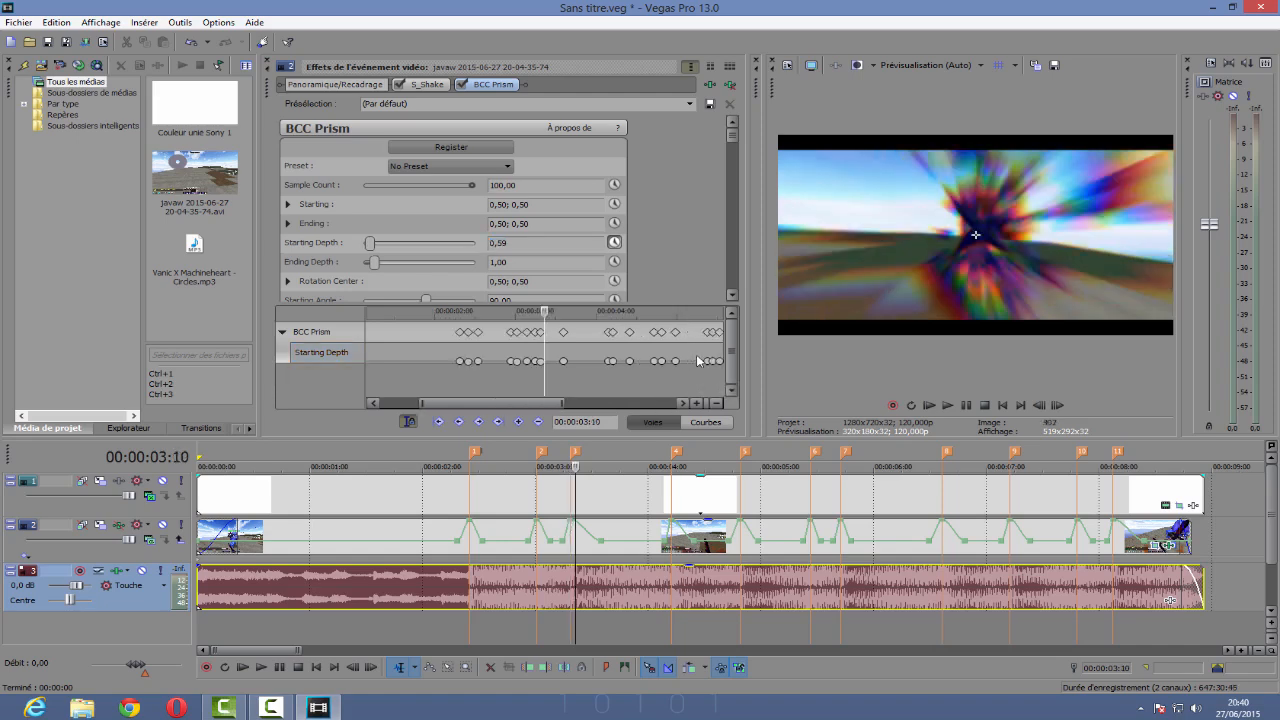
Step: Set the BCC Prism Starting Depth to 0.5 at the fourth and fifth beat keyframes, 00:00:04:06 and 00:00:04:24
click(613, 333)
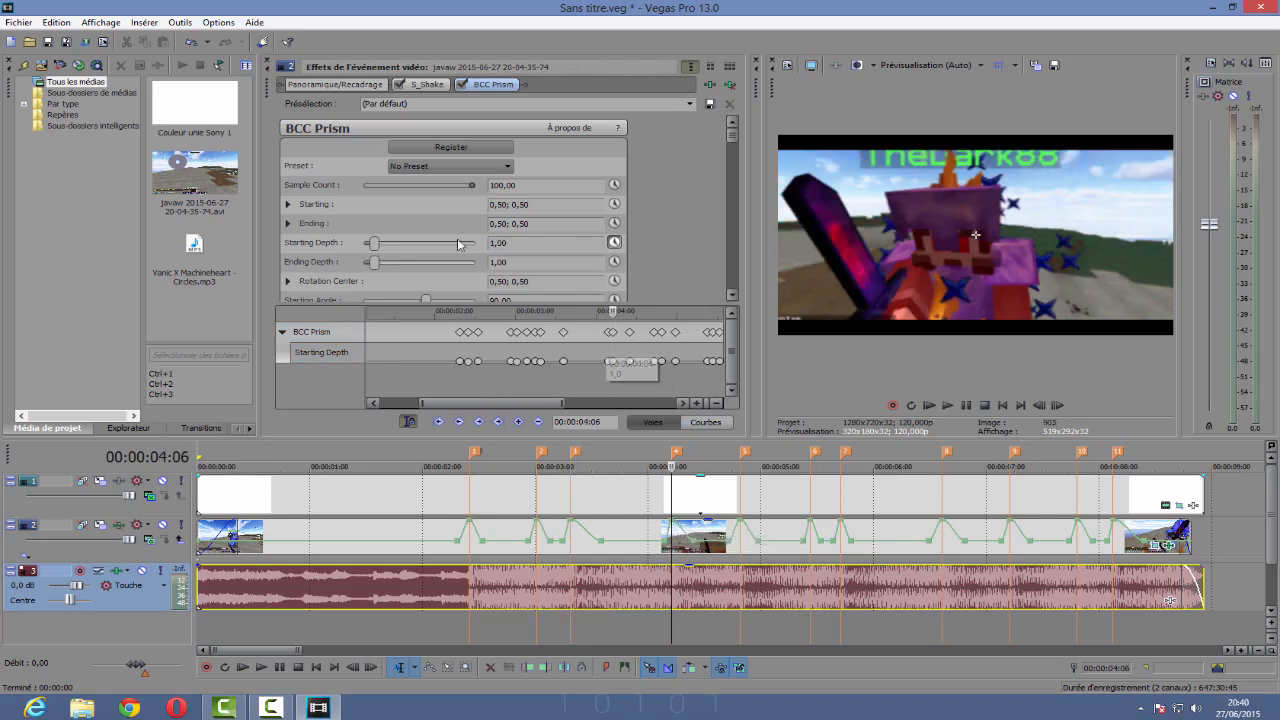
click(321, 352)
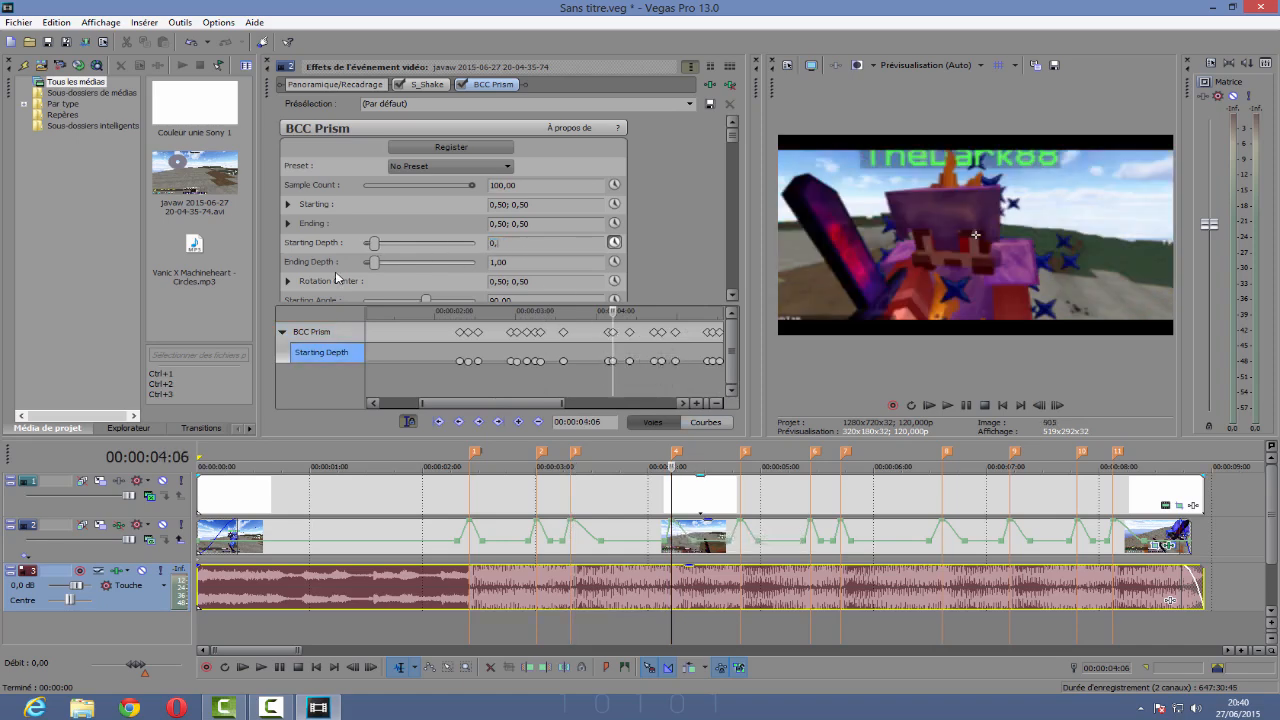
key(Return)
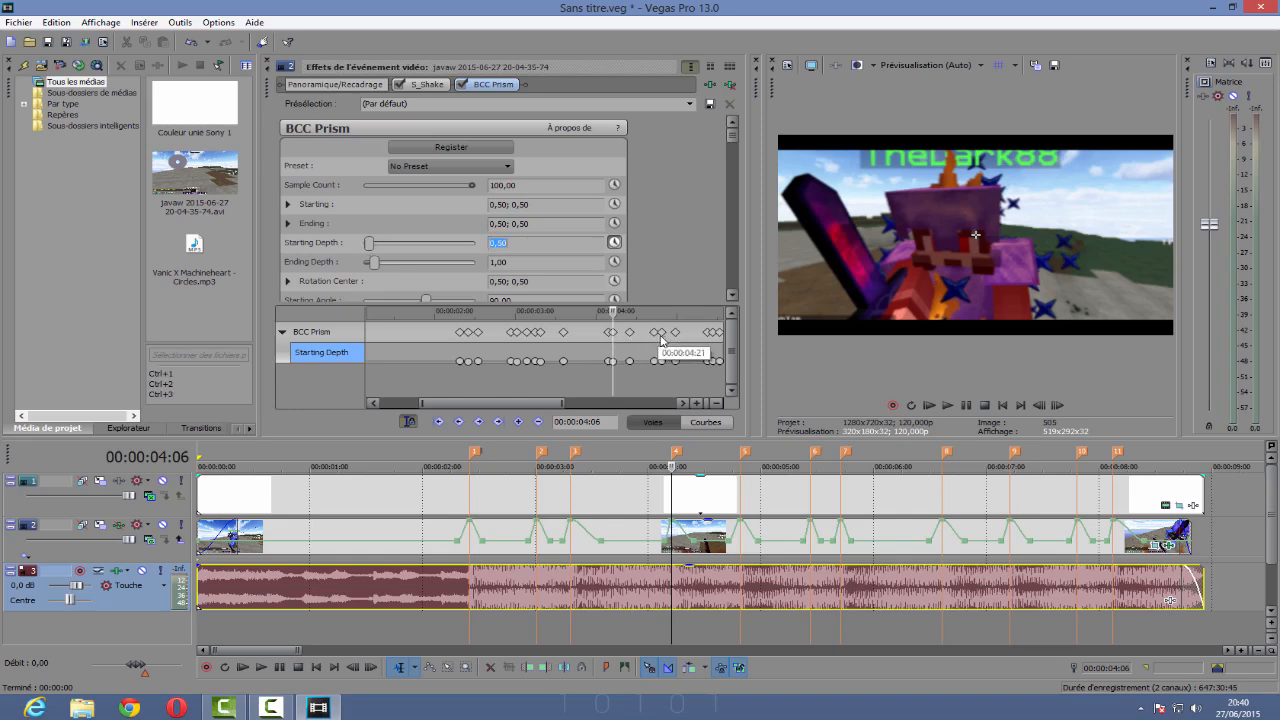
click(662, 336)
click(662, 336)
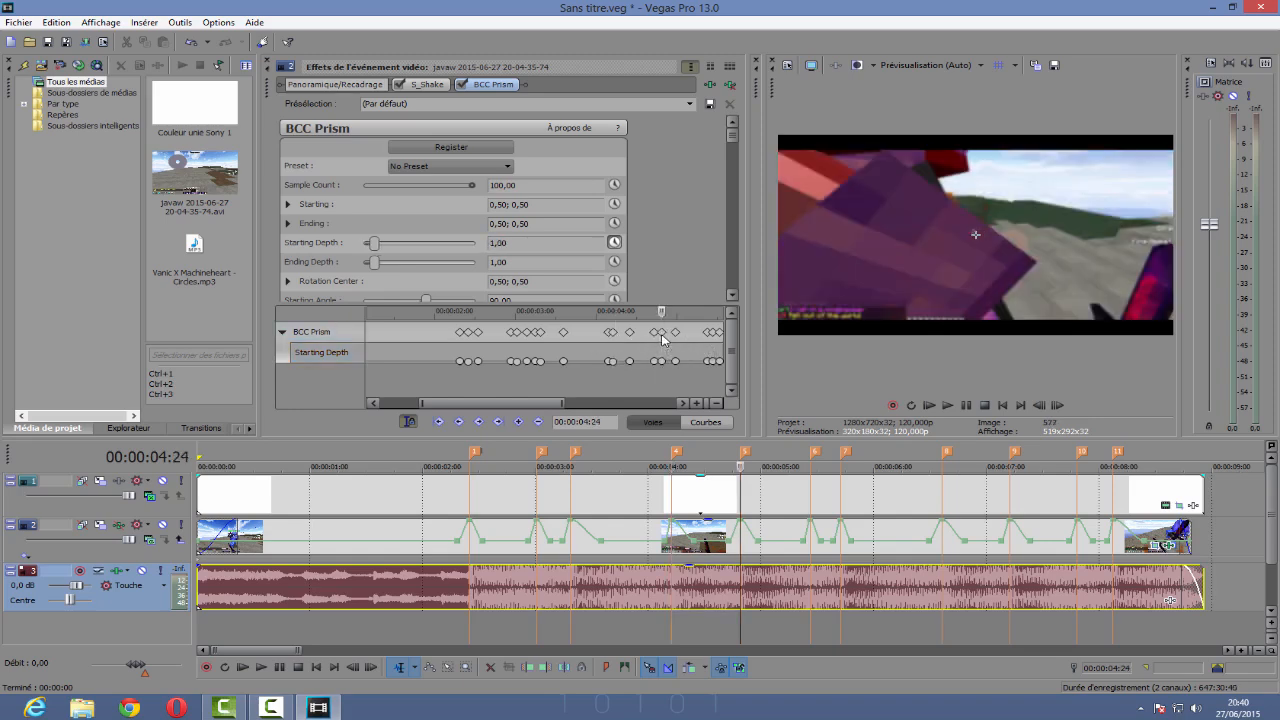
click(321, 352)
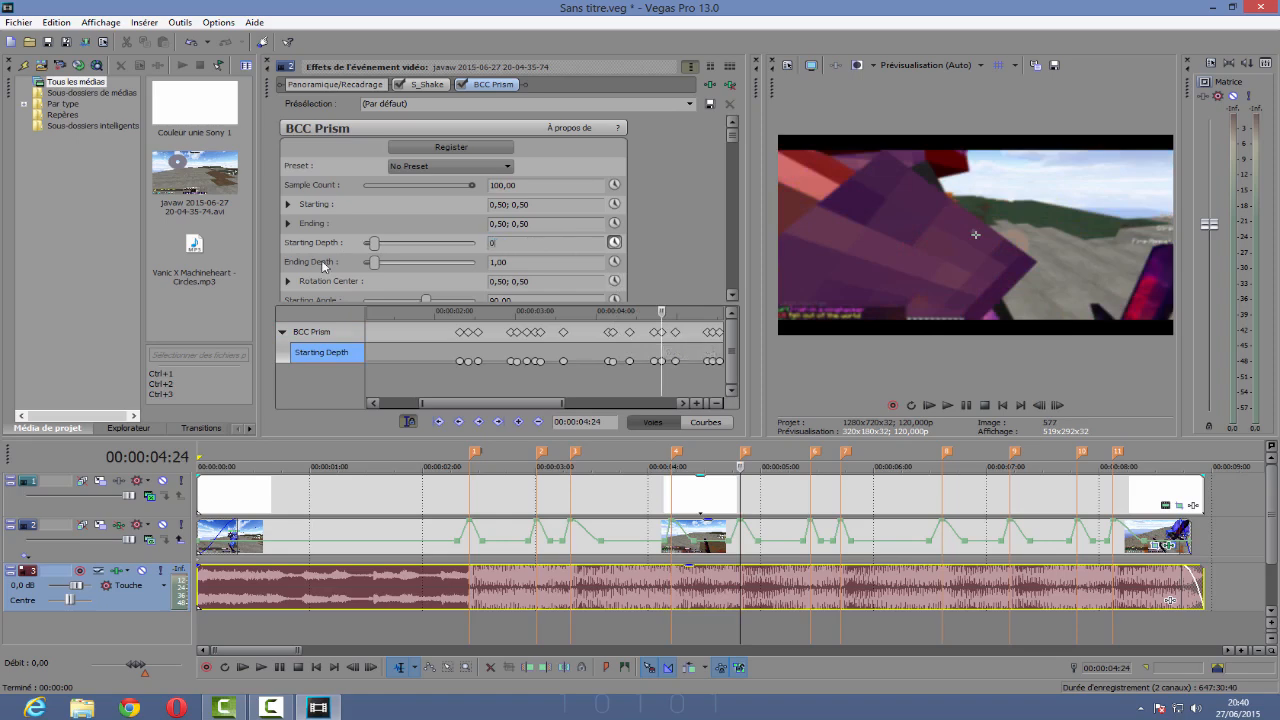
key(Return)
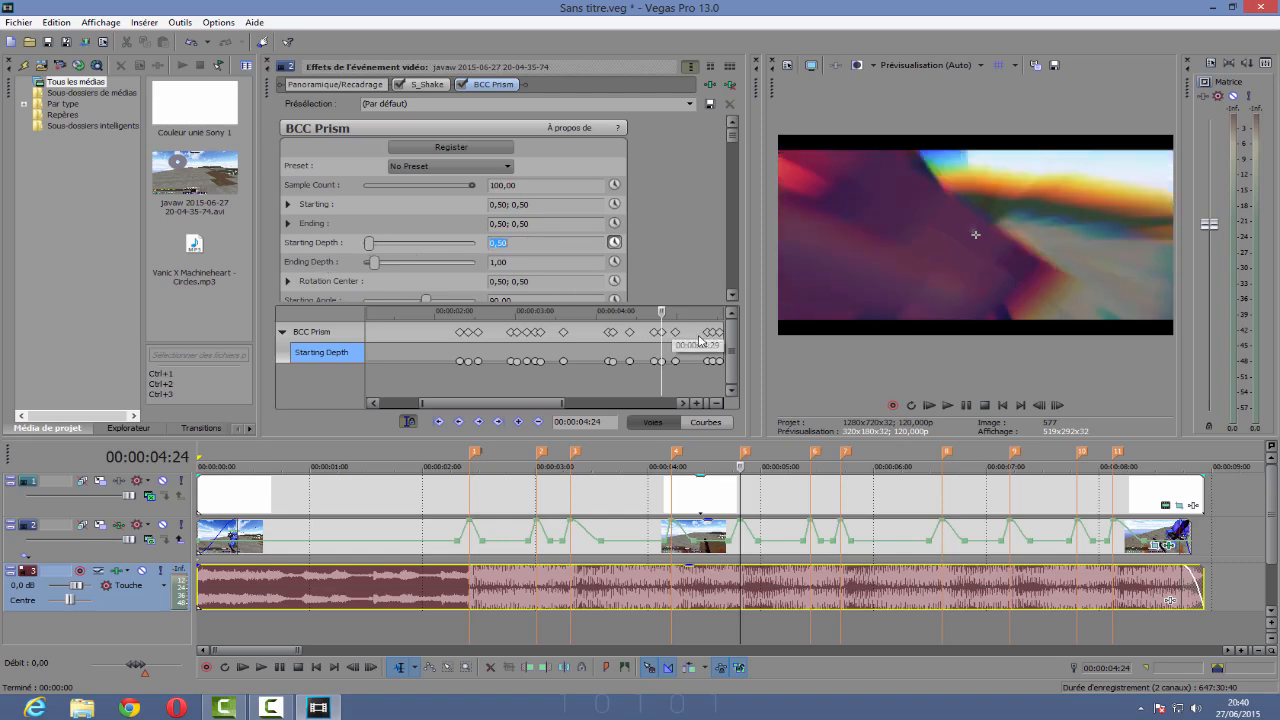
Step: Set the Starting Depth to 0.5 at the sixth and seventh beat keyframes, 00:00:05:13 and 00:00:05:21
click(714, 340)
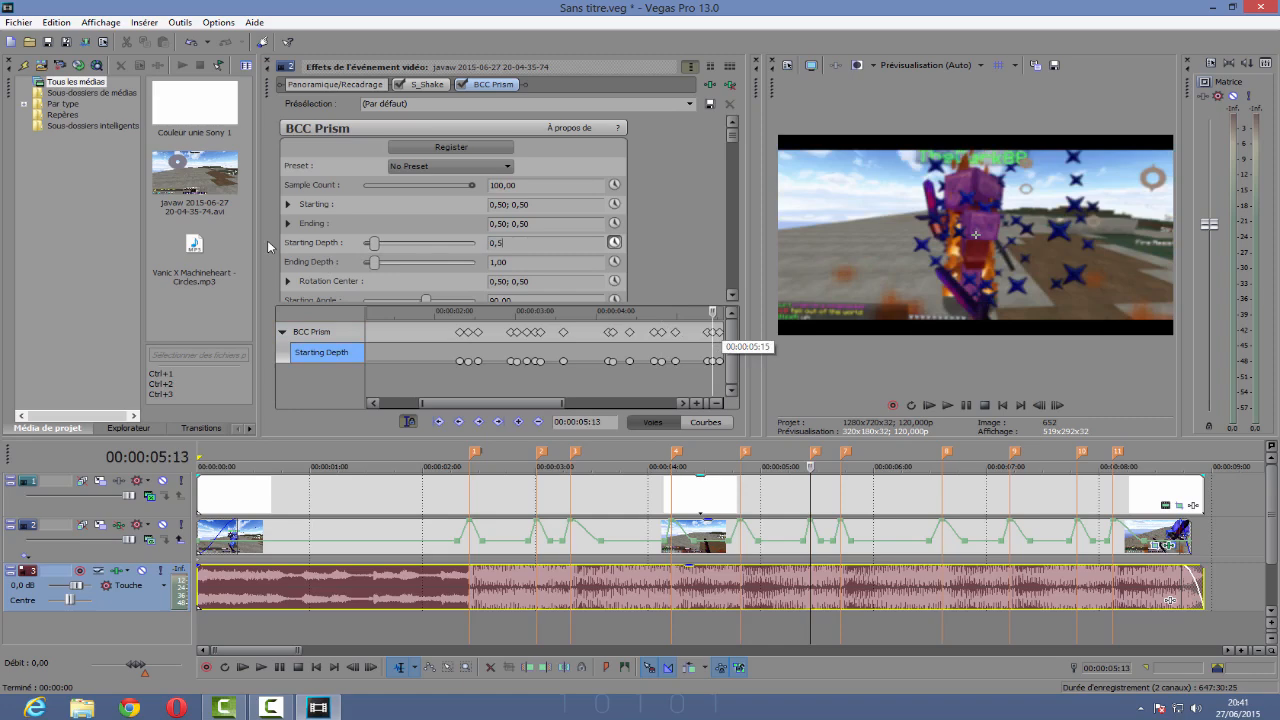
text(0,5)
key(Return)
click(842, 580)
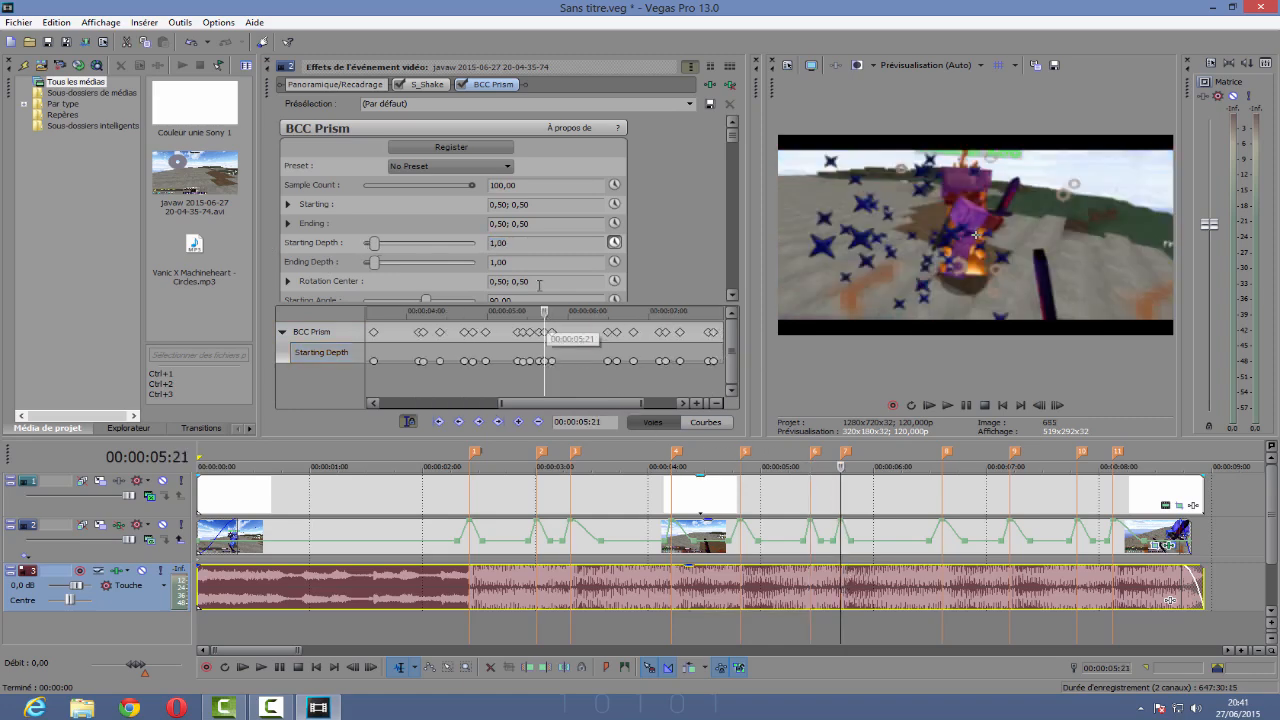
click(536, 242)
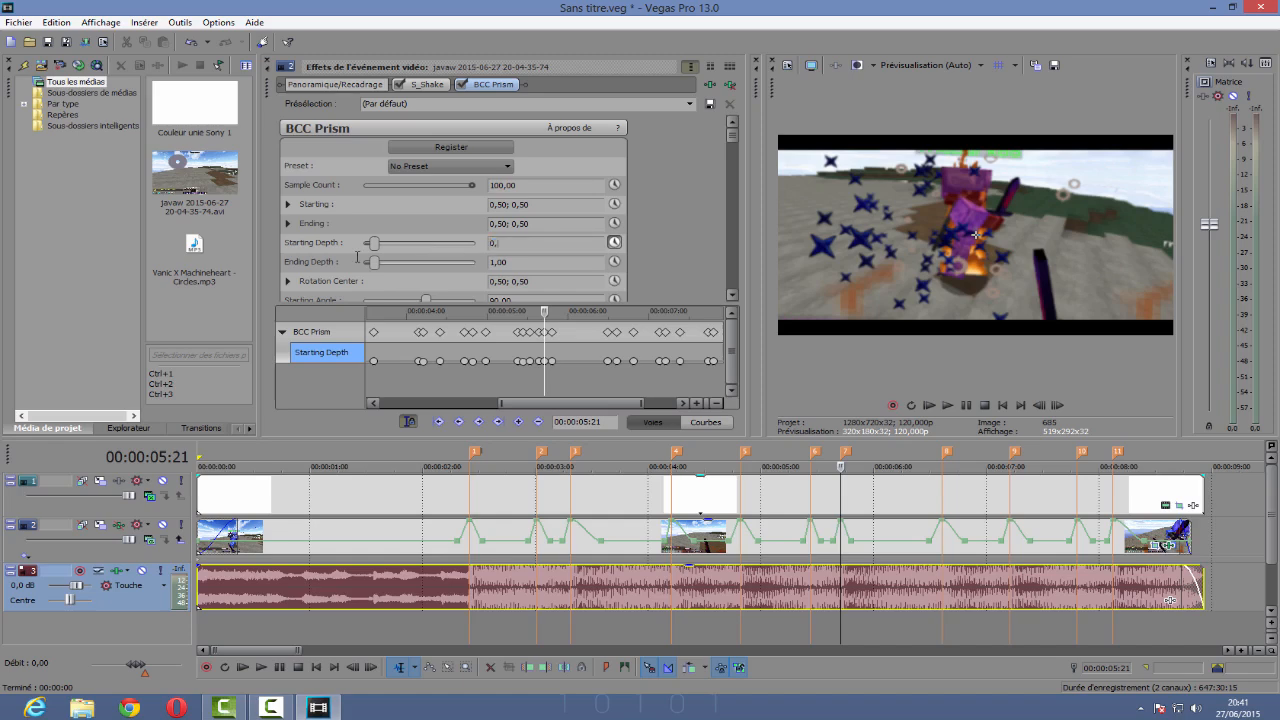
text(0,5)
key(Return)
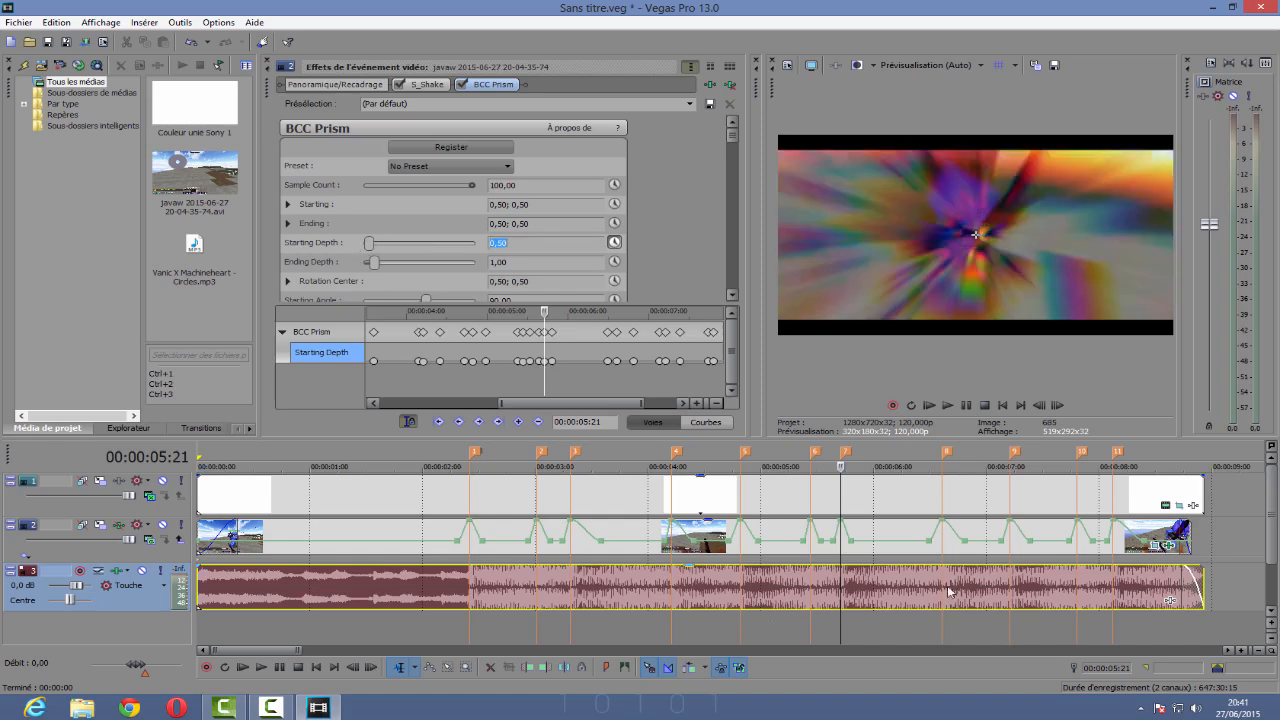
Step: Set the Starting Depth to 0.5 at the eighth and ninth beat keyframes, 00:00:06:18 and 00:00:07:06
click(944, 592)
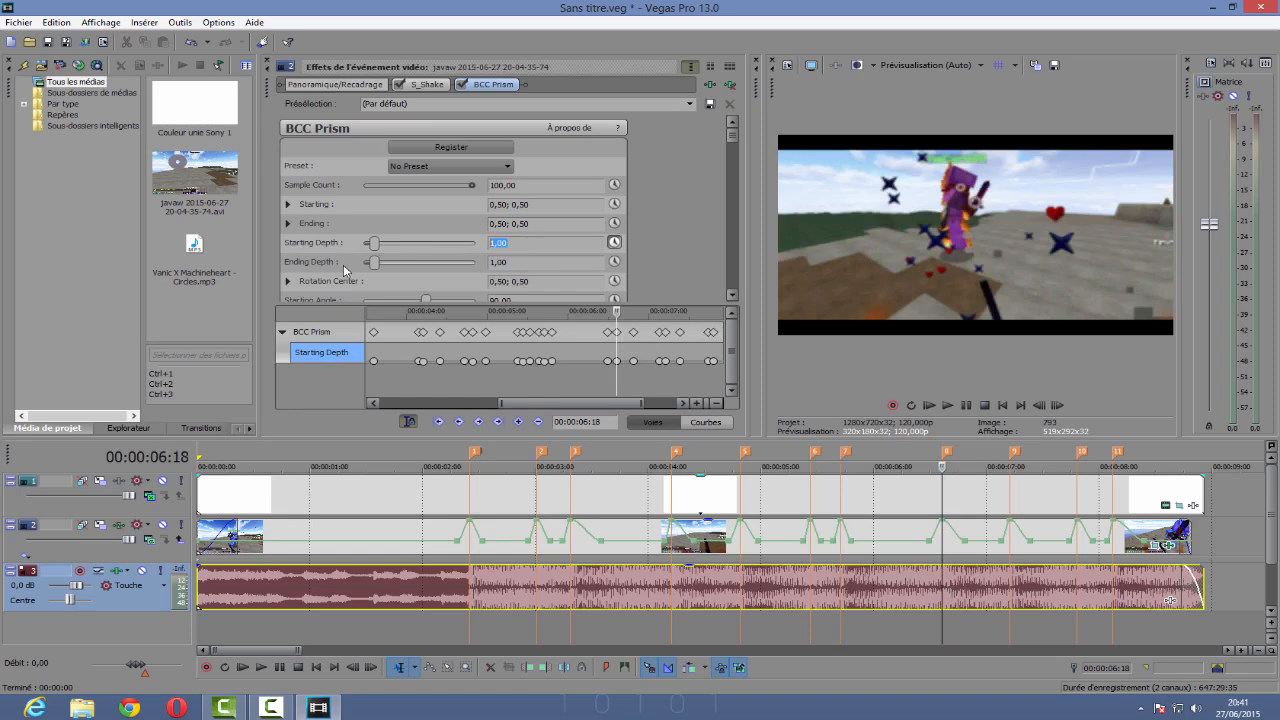
text(0,5)
key(Return)
click(1010, 578)
drag(527, 247, 358, 278)
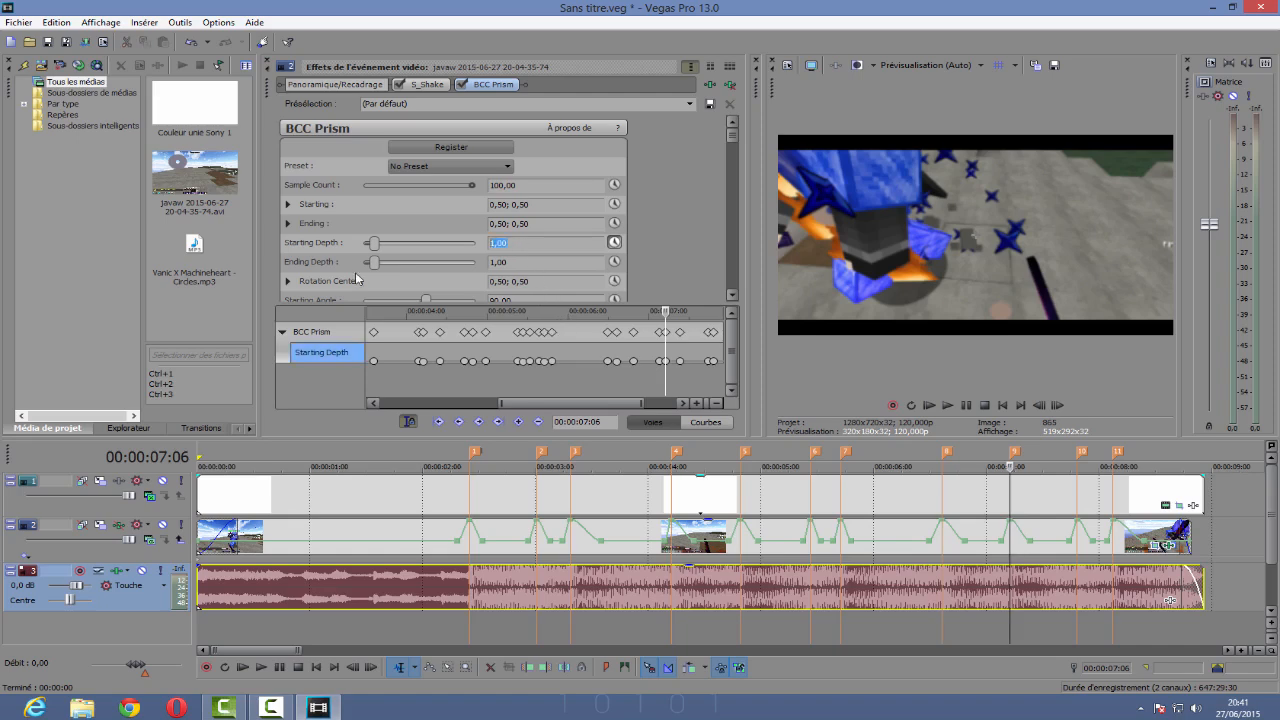
text(0,5)
key(Return)
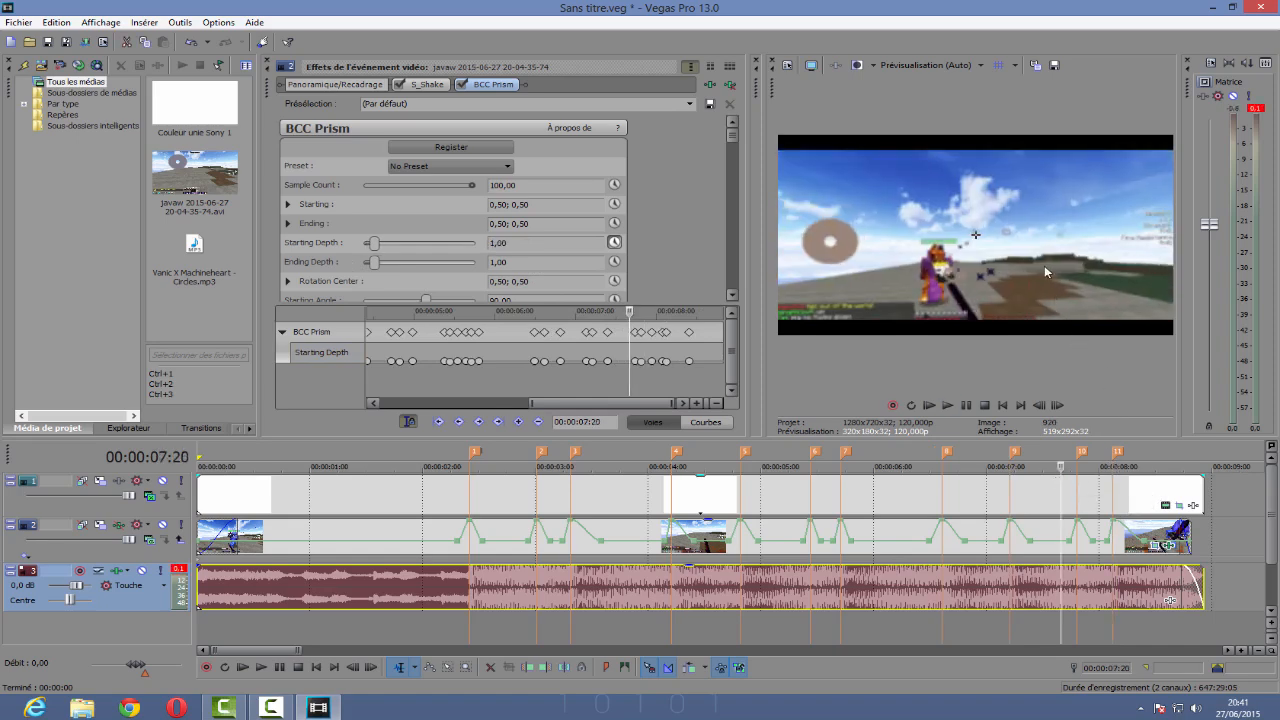
Step: In the S_Shake effect, enable animation for Amplitude and Frequency at the first beat, and turn on Motion Blur
click(430, 85)
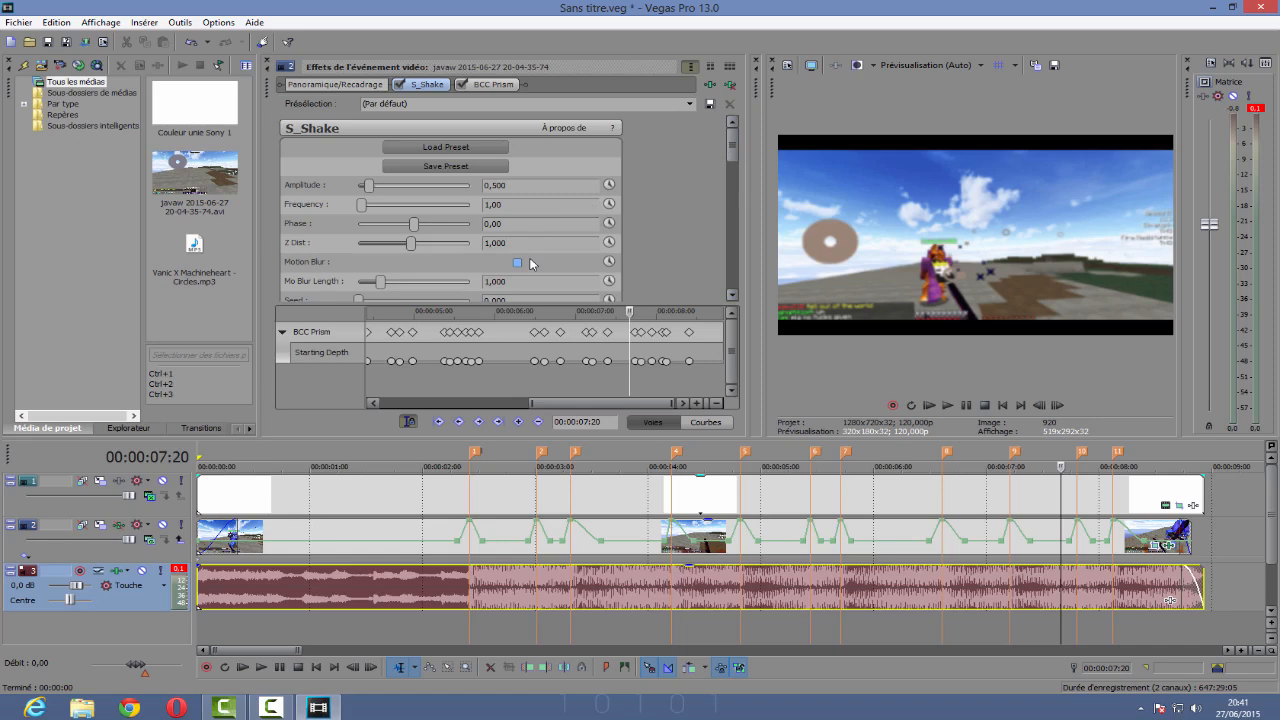
click(471, 598)
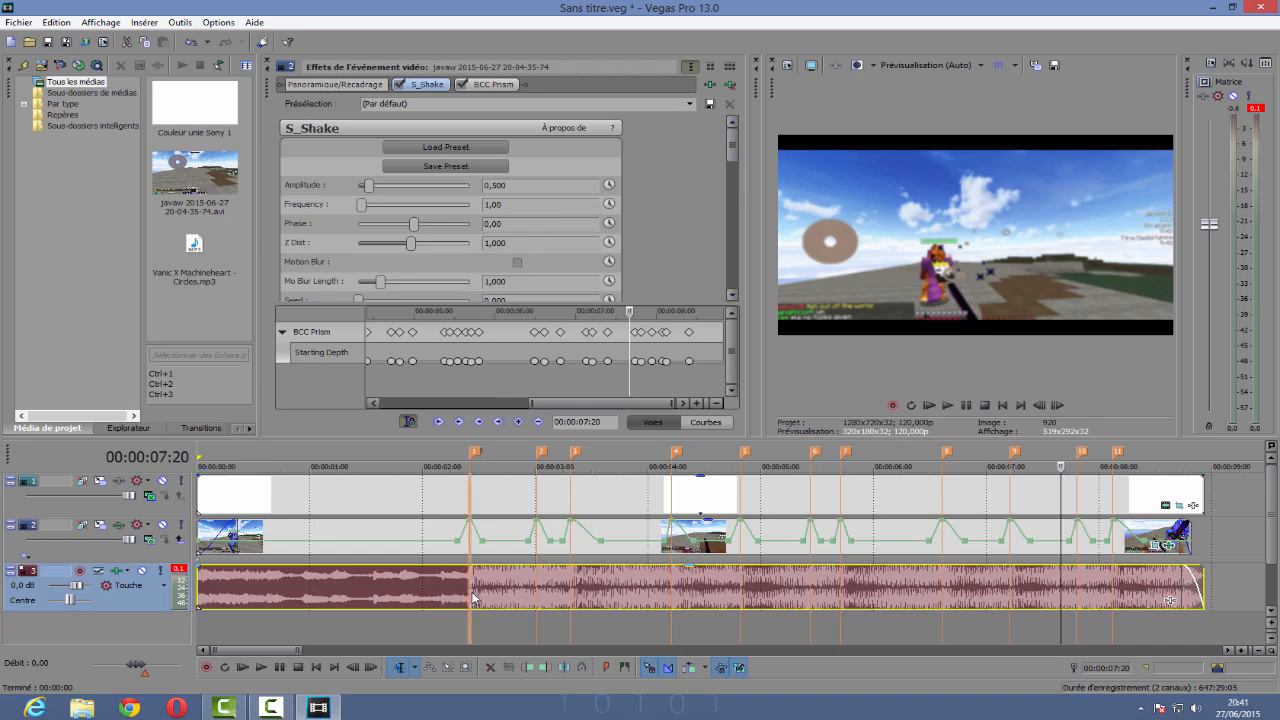
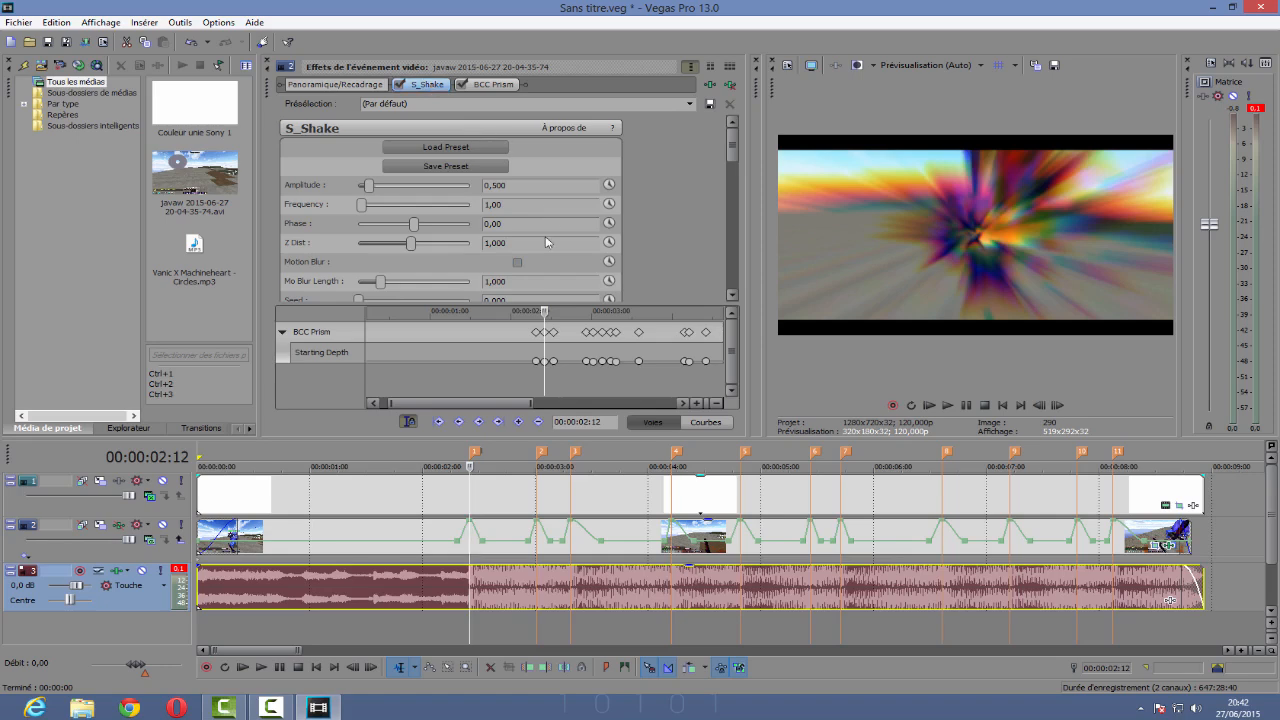
click(608, 185)
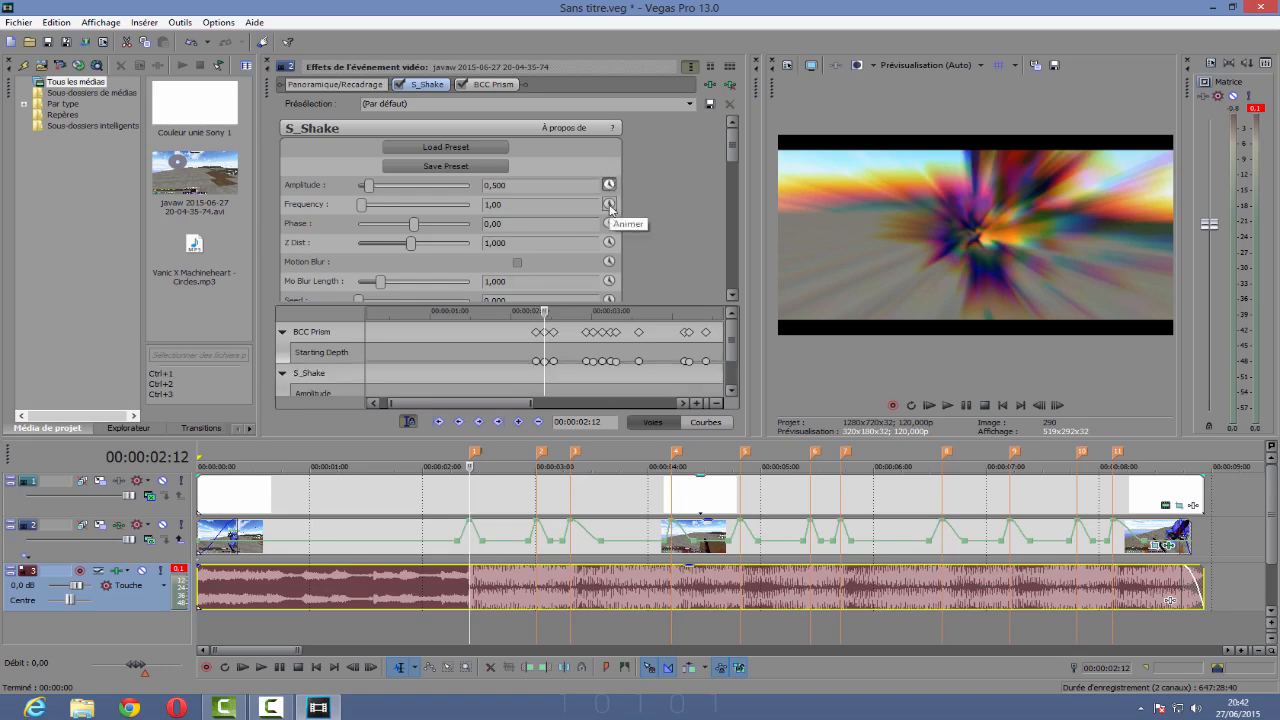
click(609, 203)
scroll(727, 365, down, 1)
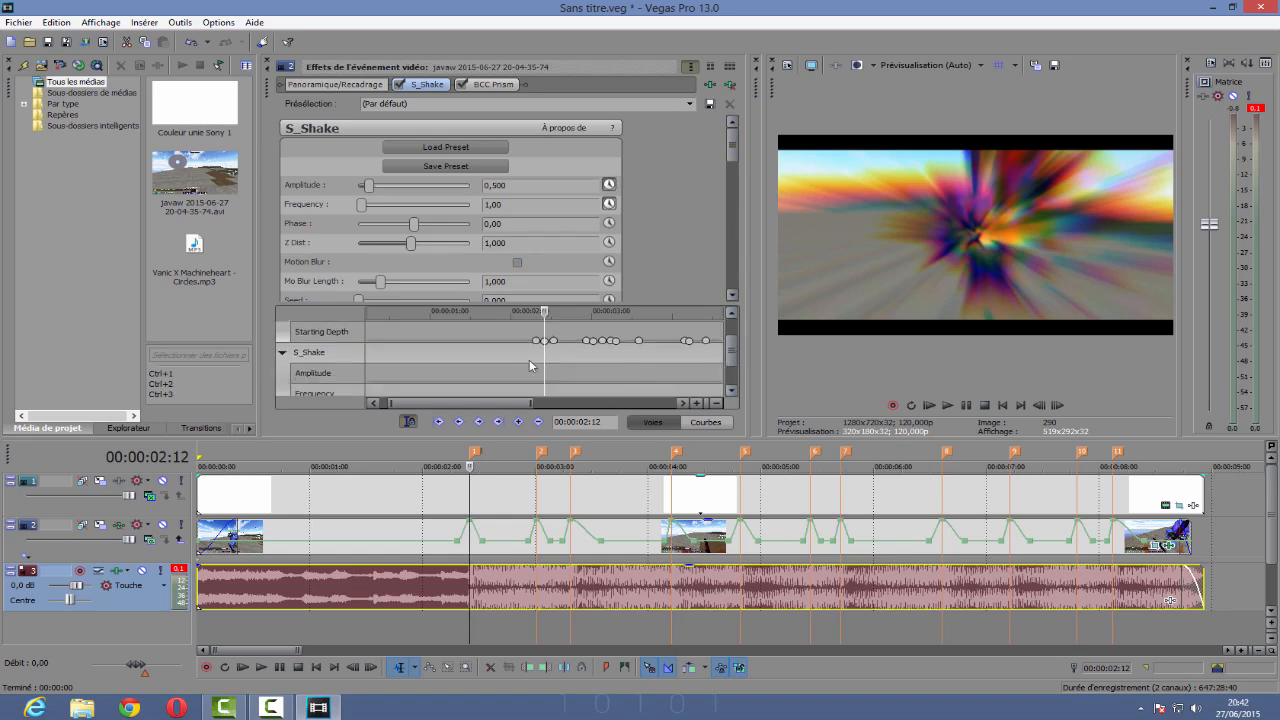
click(322, 352)
click(527, 265)
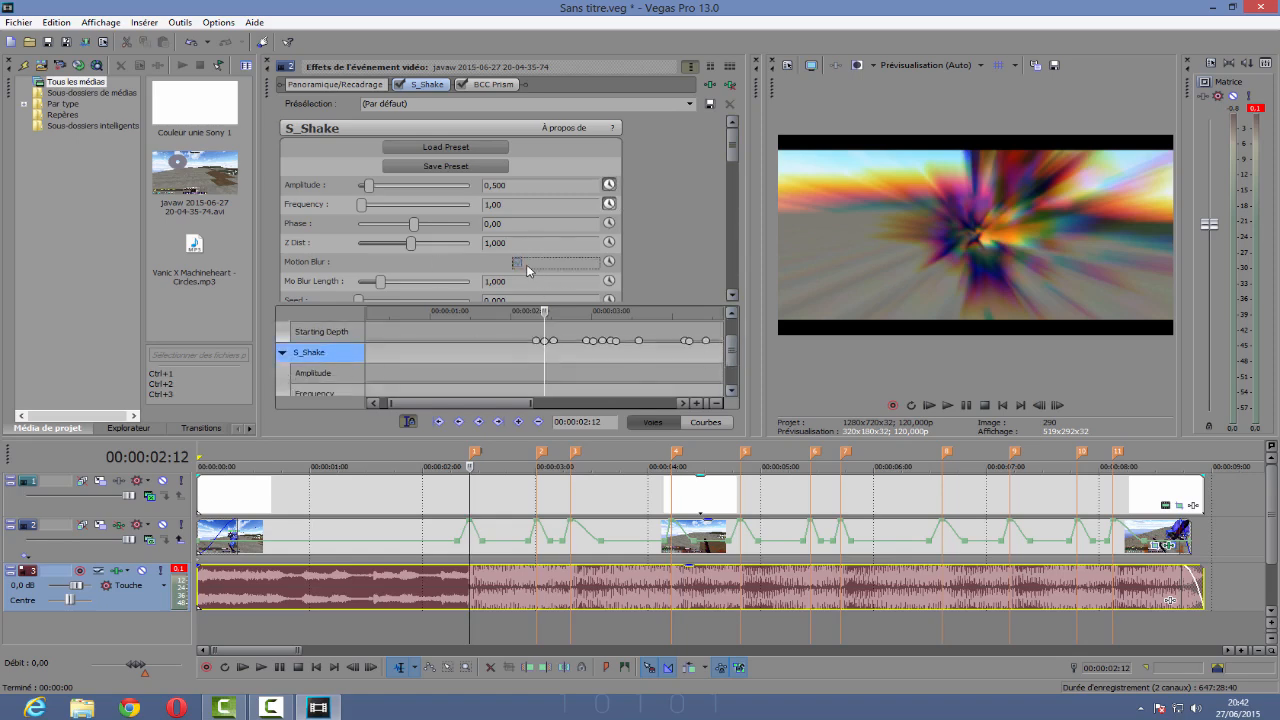
Step: Add an S_Shake keyframe at 00:00:02:09, where the speed ramp before the first beat starts
click(539, 368)
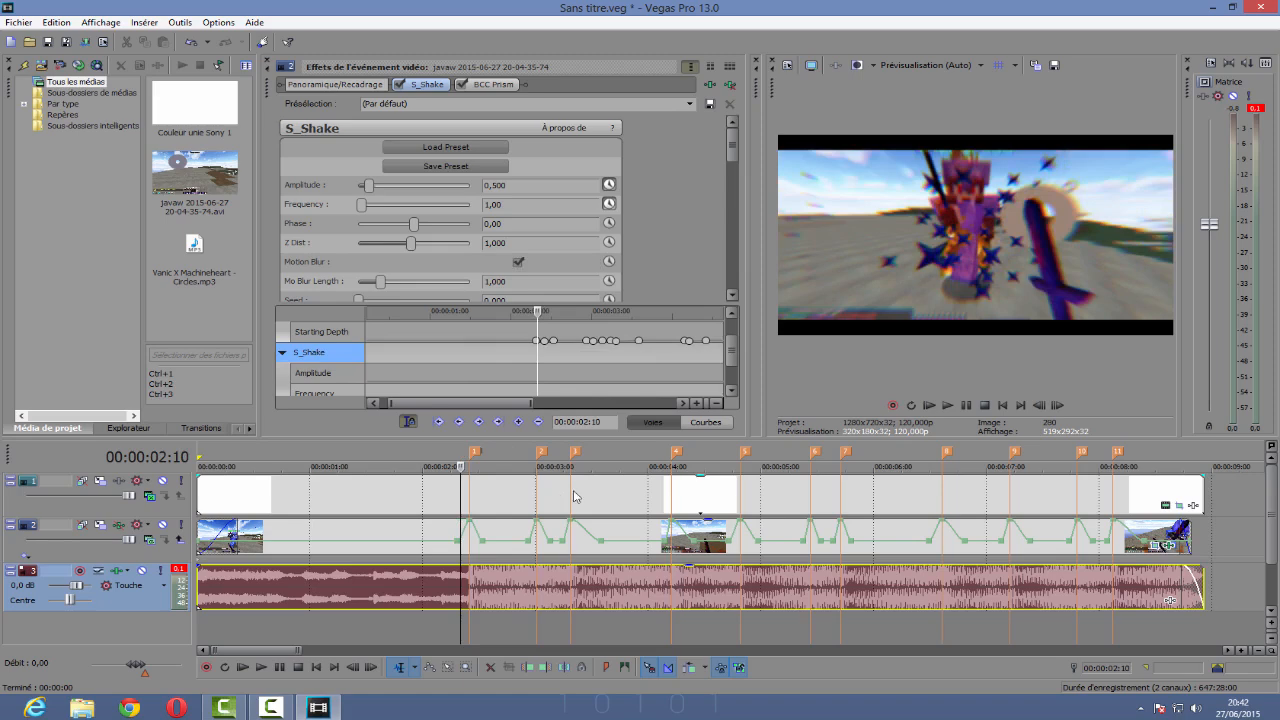
scroll(554, 384, up, 2)
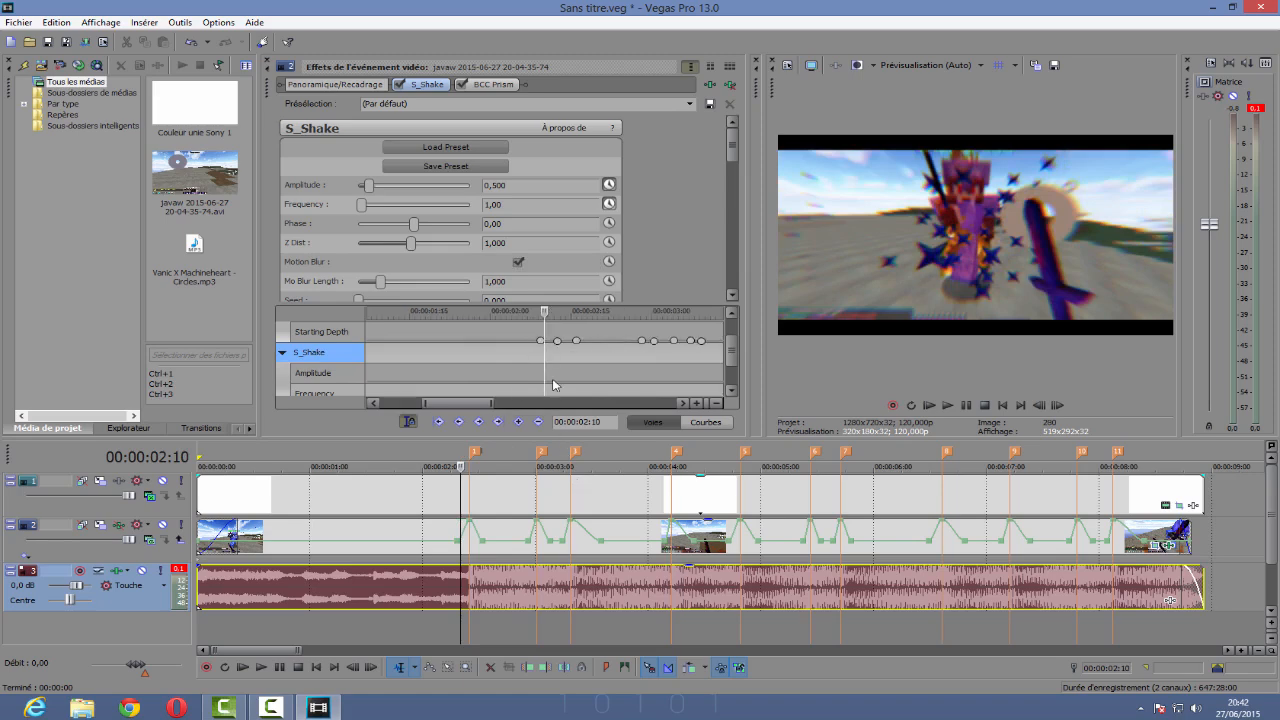
click(457, 541)
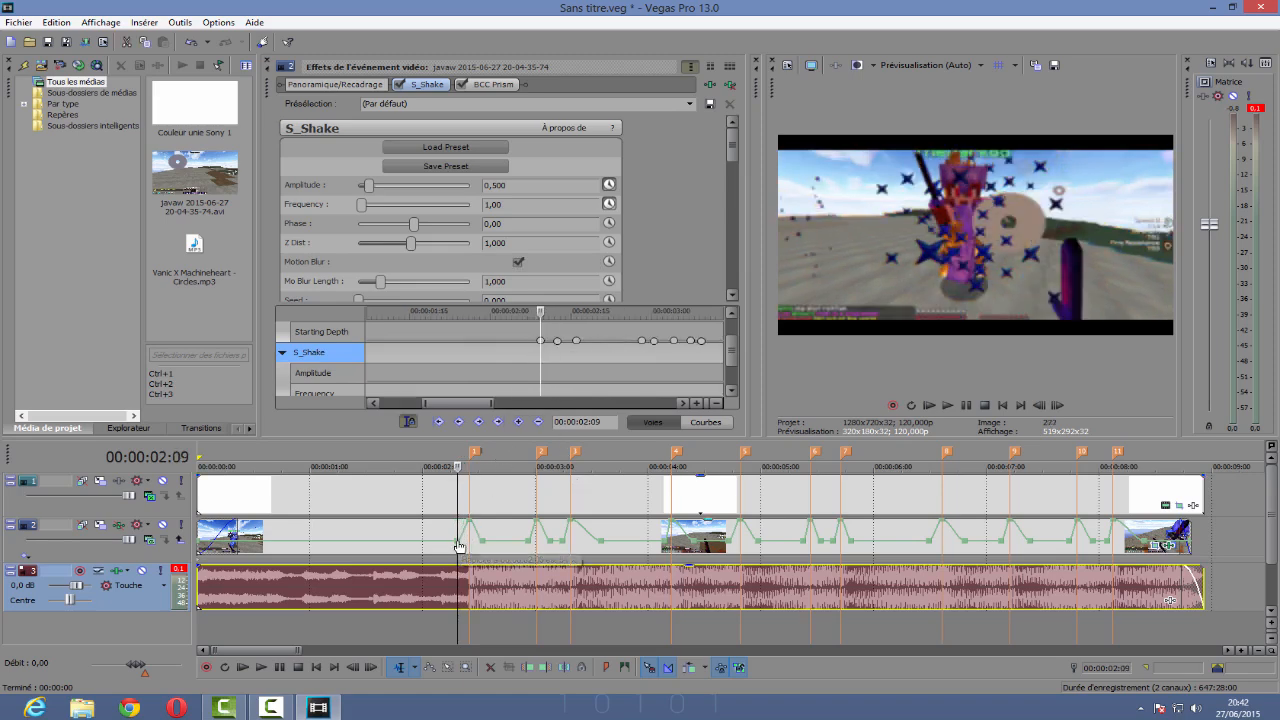
click(519, 422)
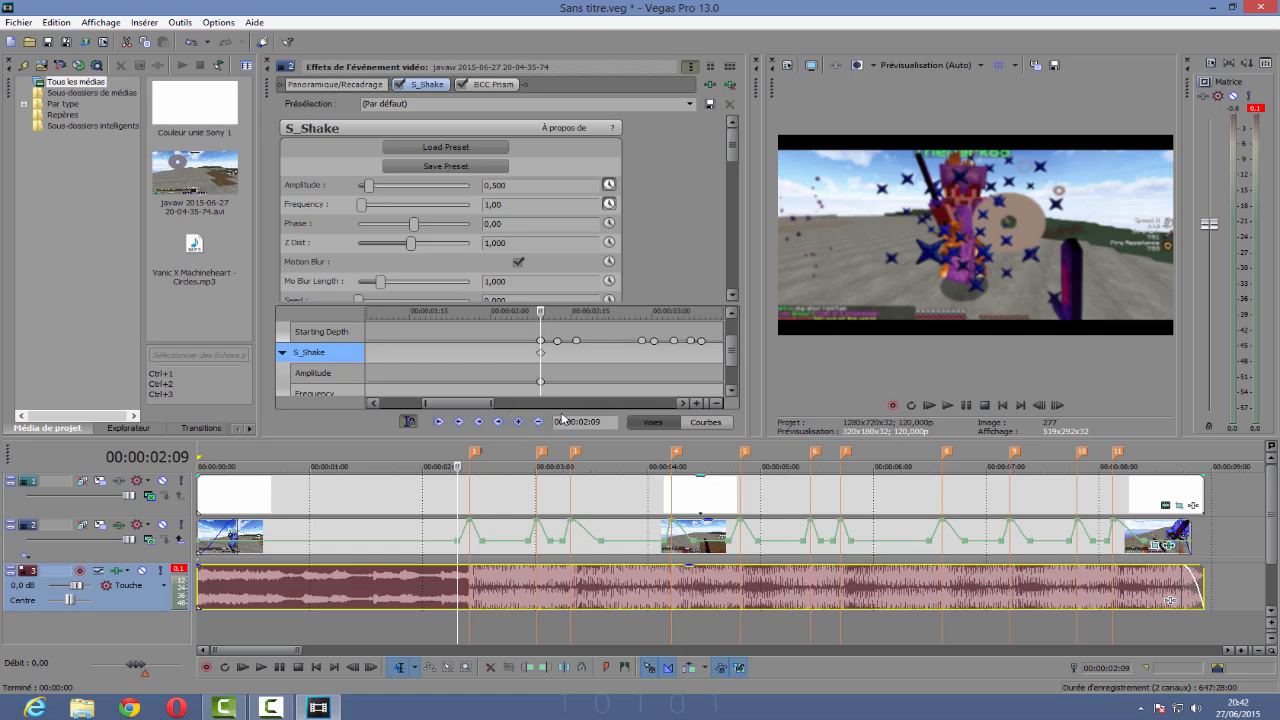
scroll(541, 394, down, 3)
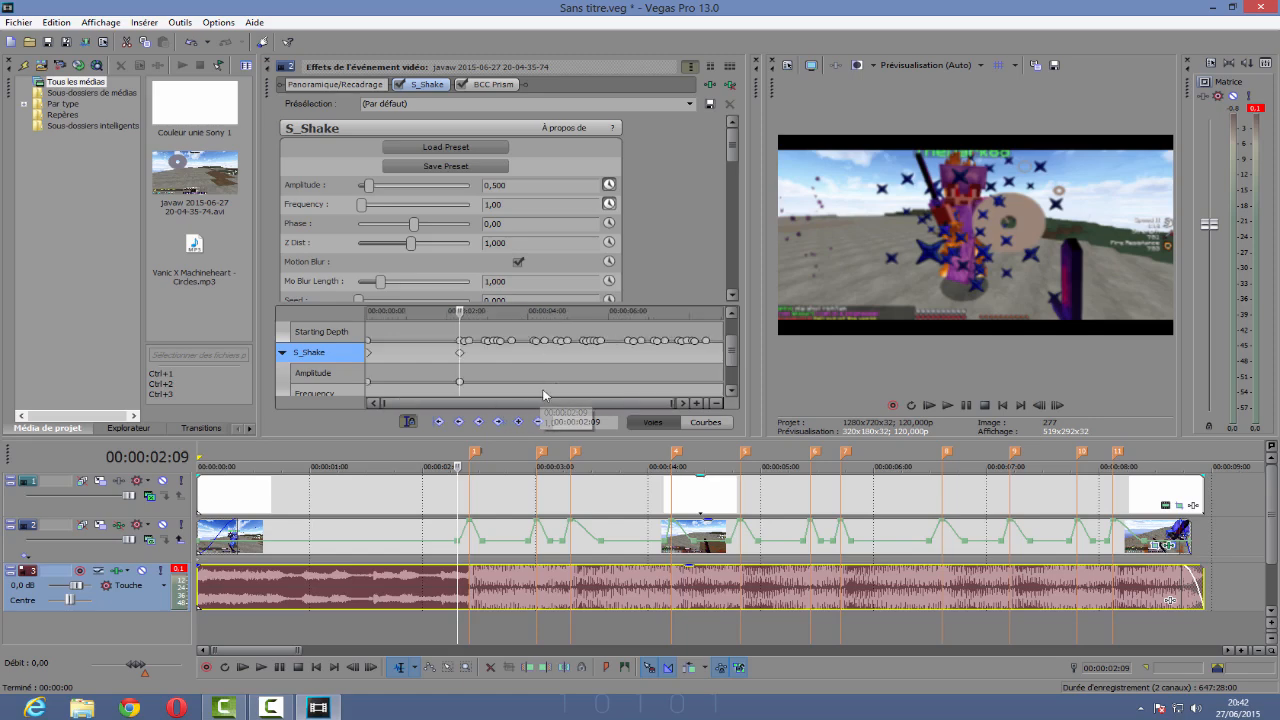
drag(729, 356, 727, 382)
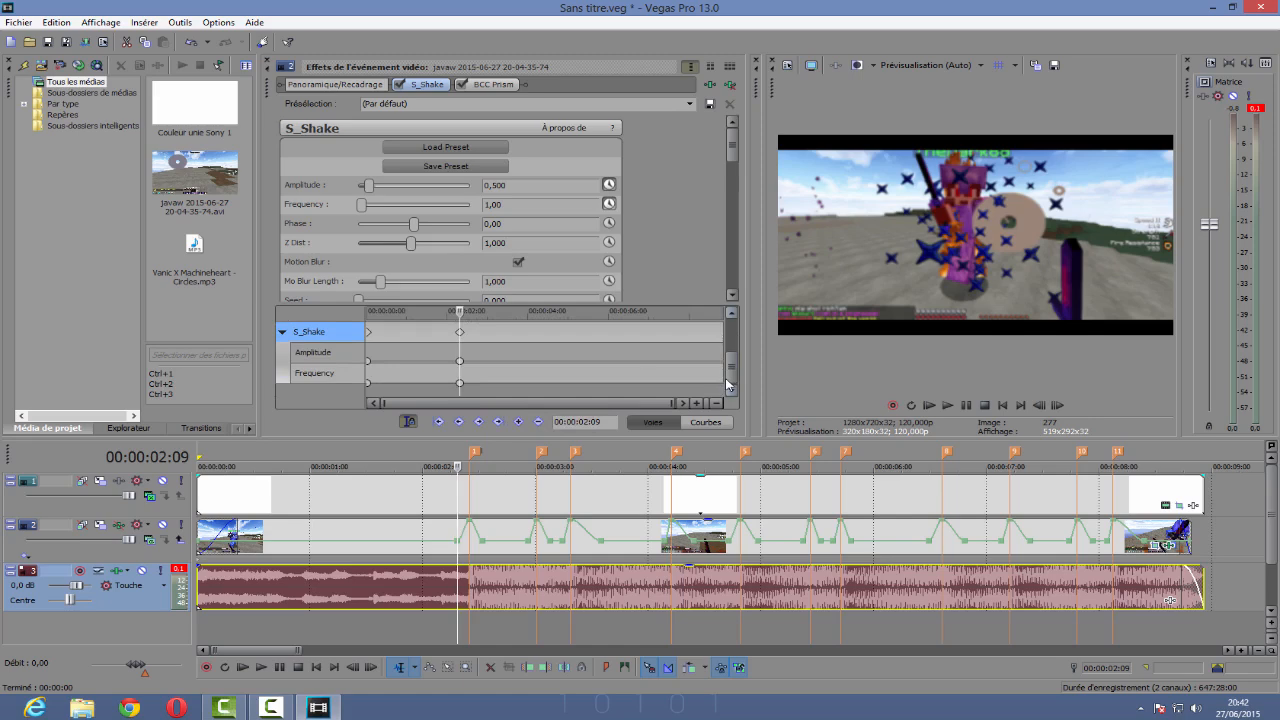
Step: Add S_Shake keyframes on the first beat at 00:00:02:12 and at the end of its speed ramp, 00:00:02:16
click(470, 550)
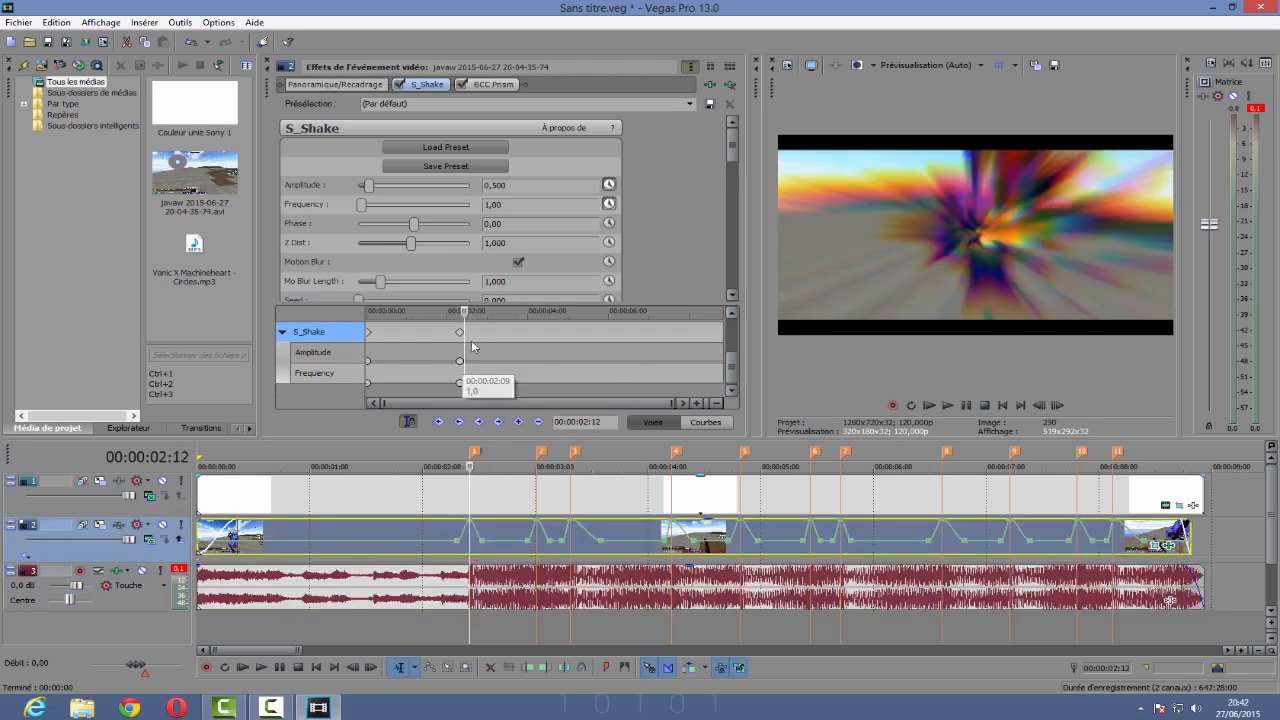
click(519, 422)
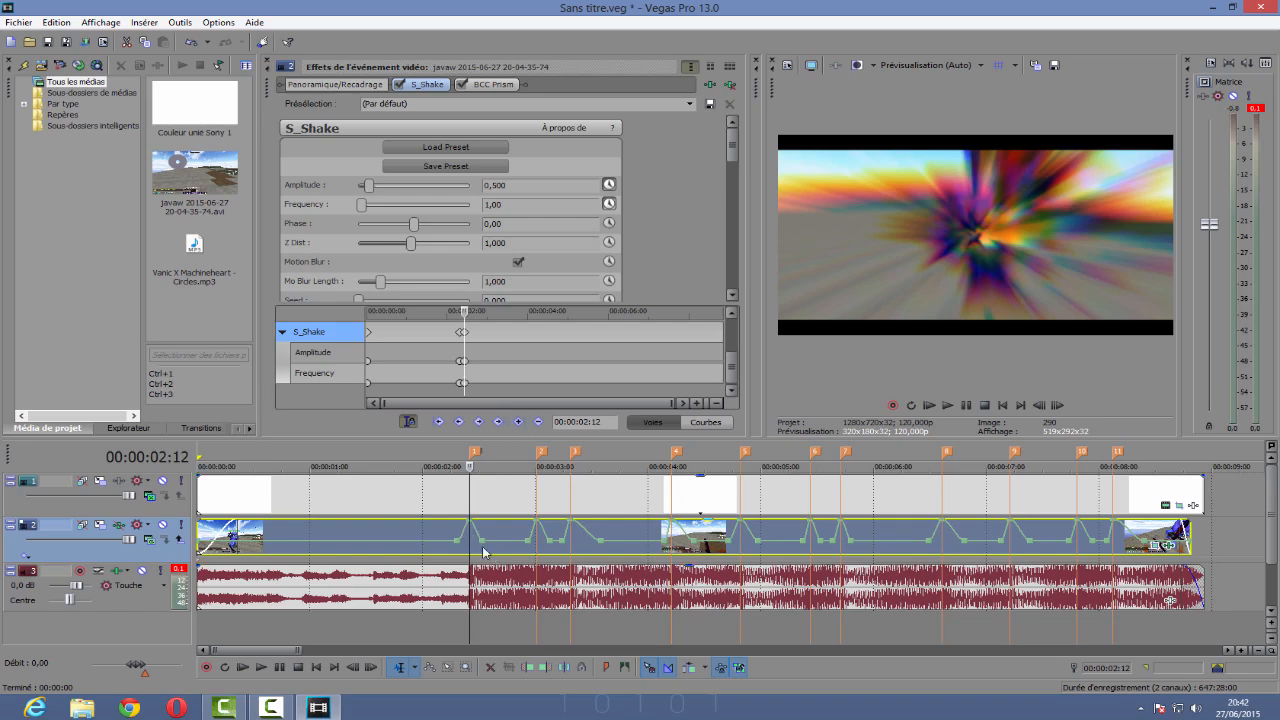
click(483, 550)
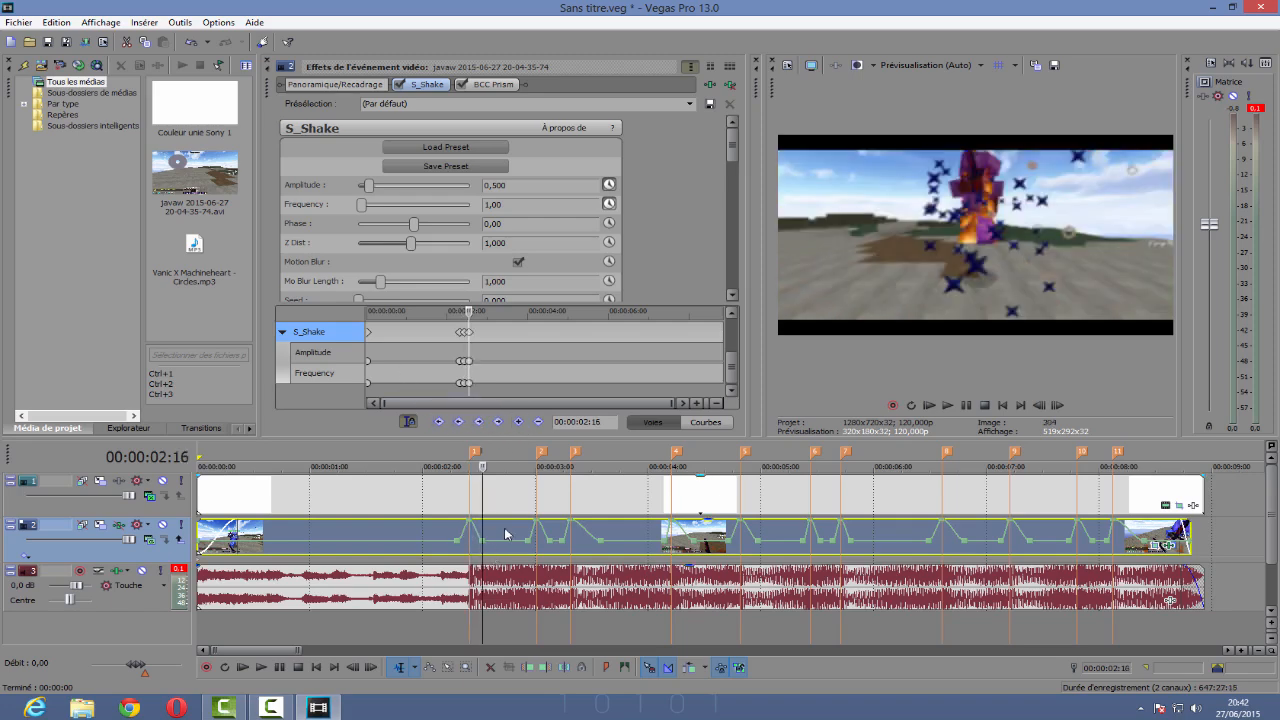
Step: Move the playhead to 00:00:02:28 before the second beat, and pause the screen recording in the recorder
click(530, 548)
mouse_move(1190, 655)
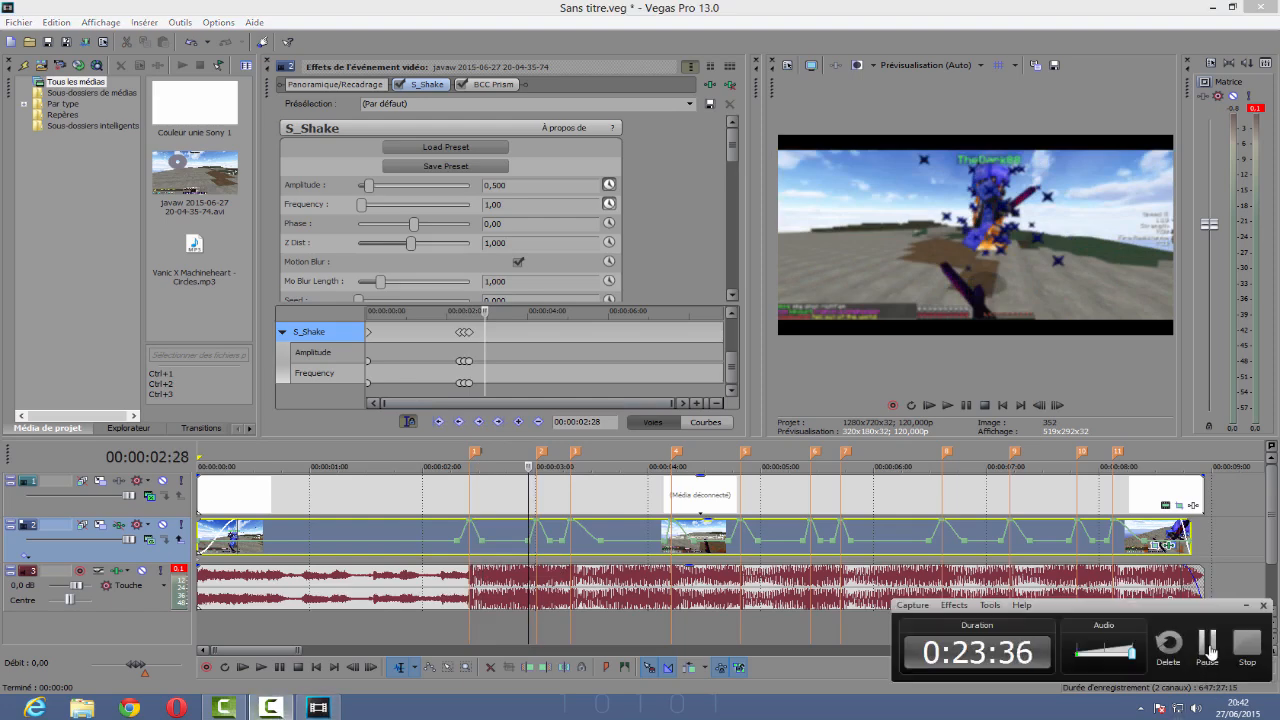
click(1208, 648)
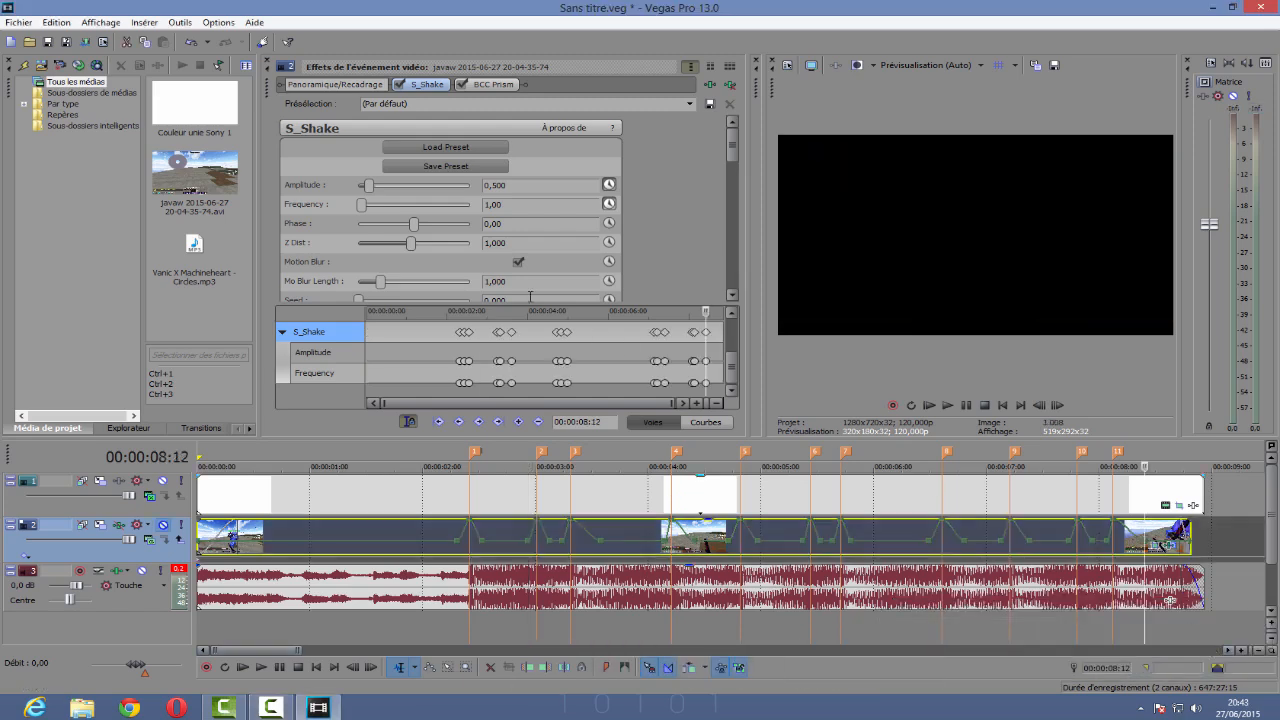
Step: Set the S_Shake Amplitude to 5 and Frequency to 30 at the beat keyframes 00:00:02:12 and 00:00:03:09
click(466, 338)
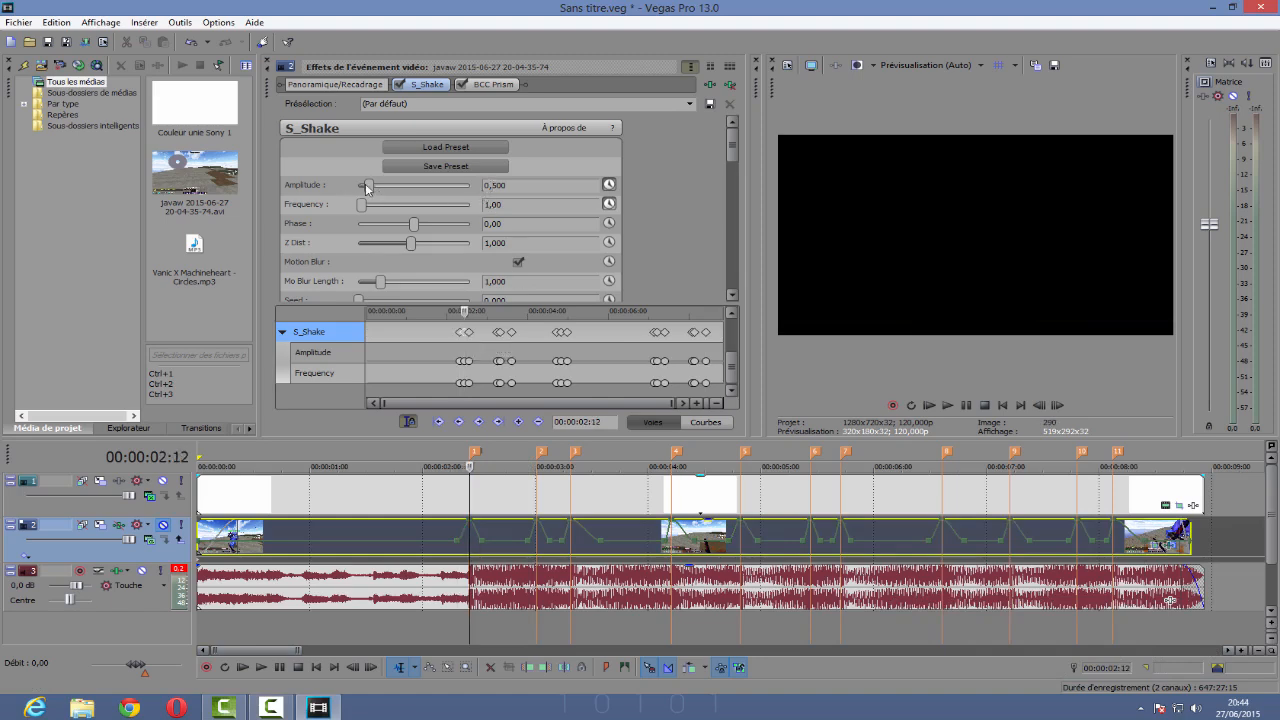
drag(371, 187, 470, 186)
drag(362, 205, 470, 205)
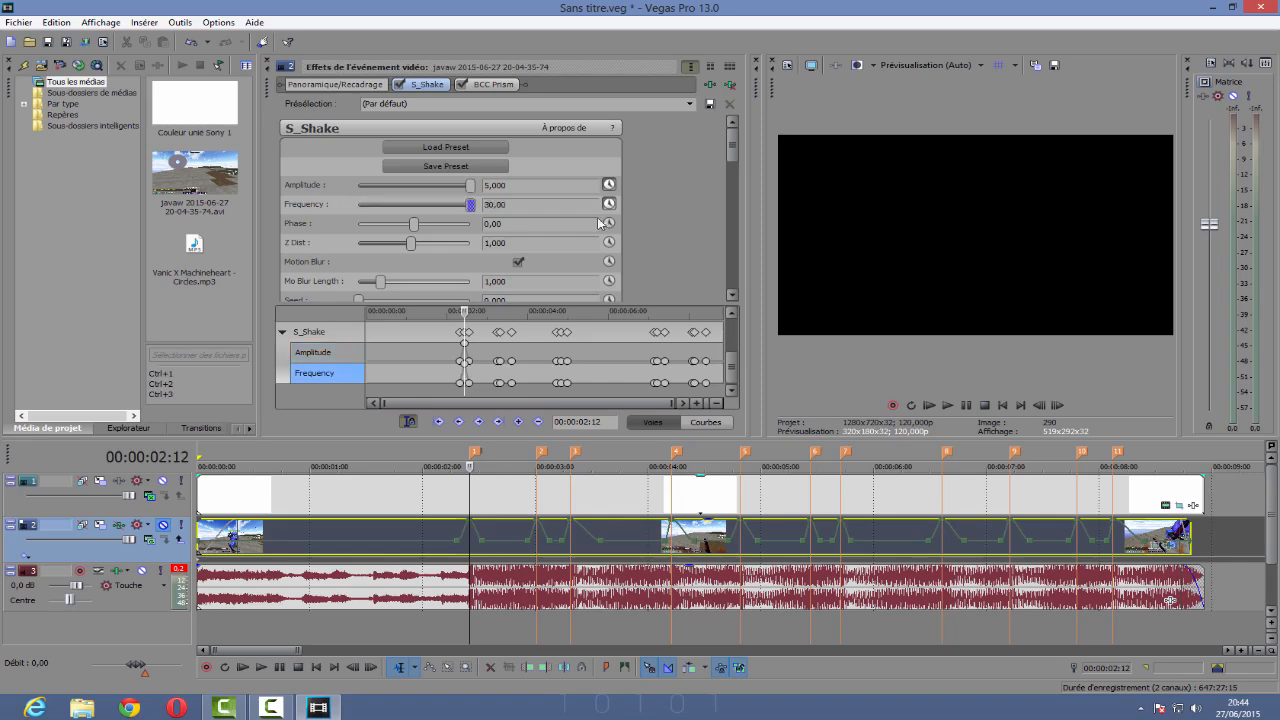
click(499, 358)
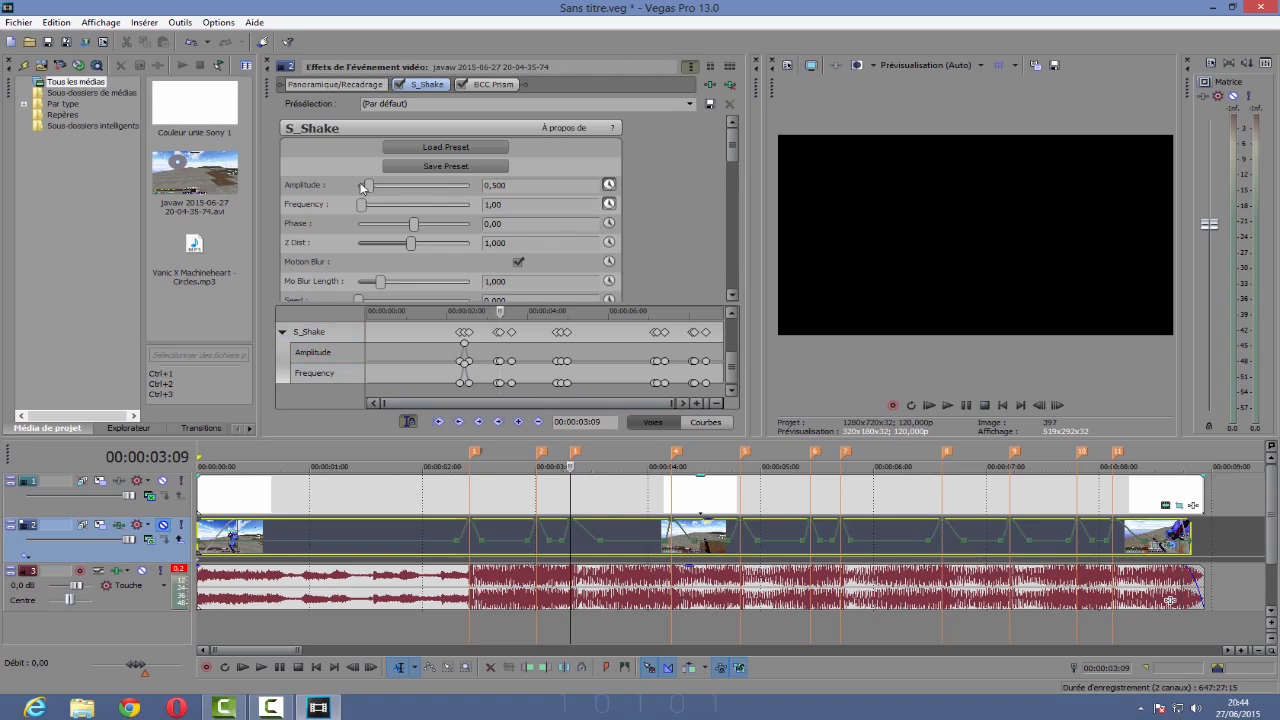
drag(371, 186, 472, 186)
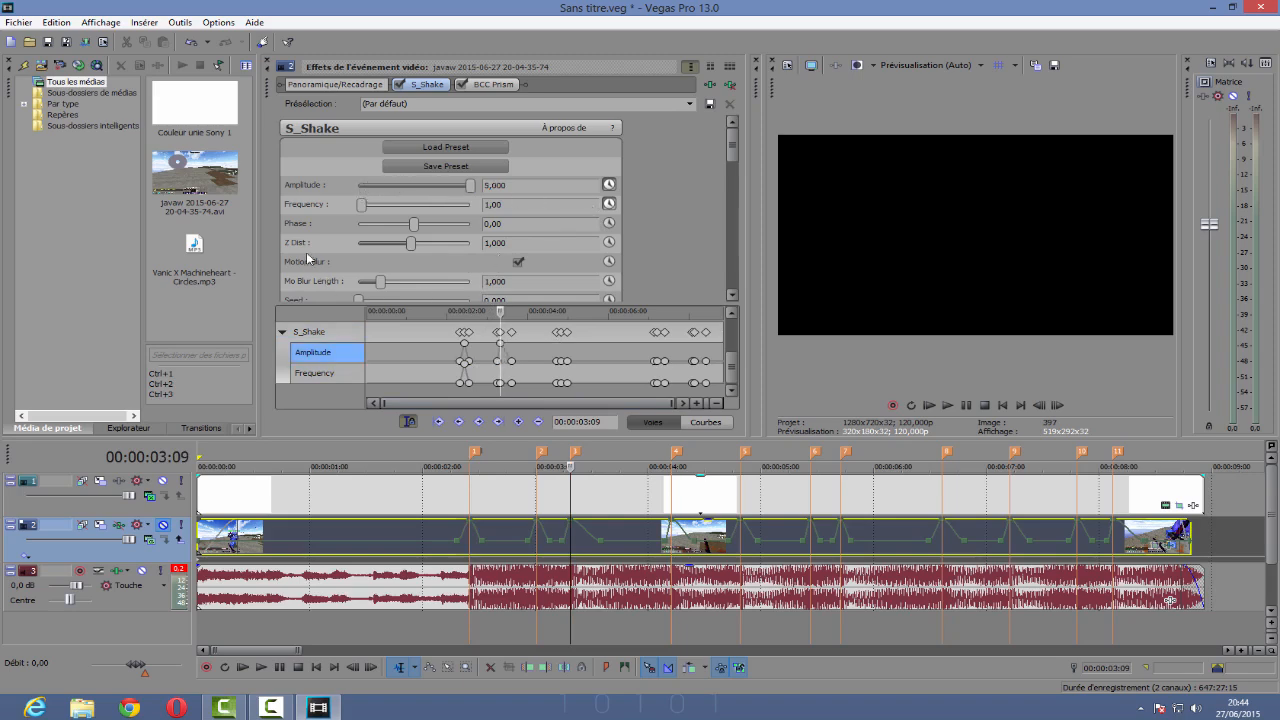
drag(362, 204, 529, 217)
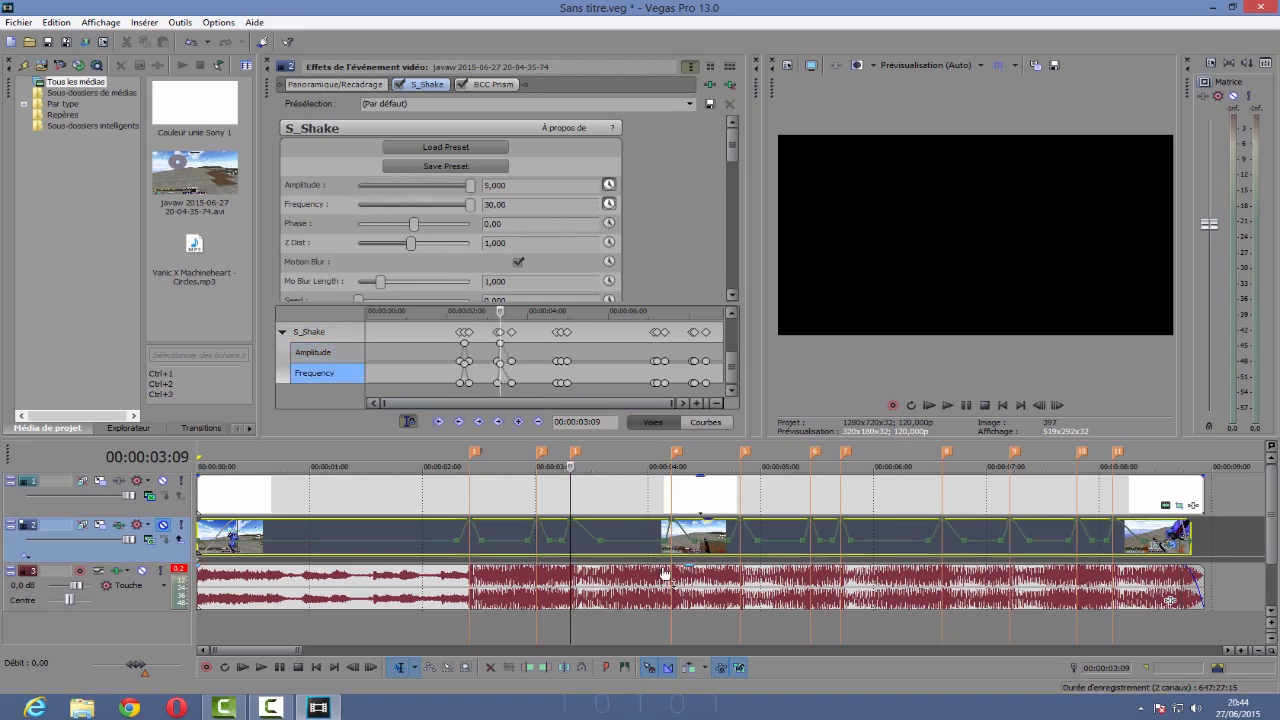
Step: Set the S_Shake Amplitude to 5 and Frequency to 30 at the beat keyframes 00:00:04:24 and 00:00:07:06
click(562, 333)
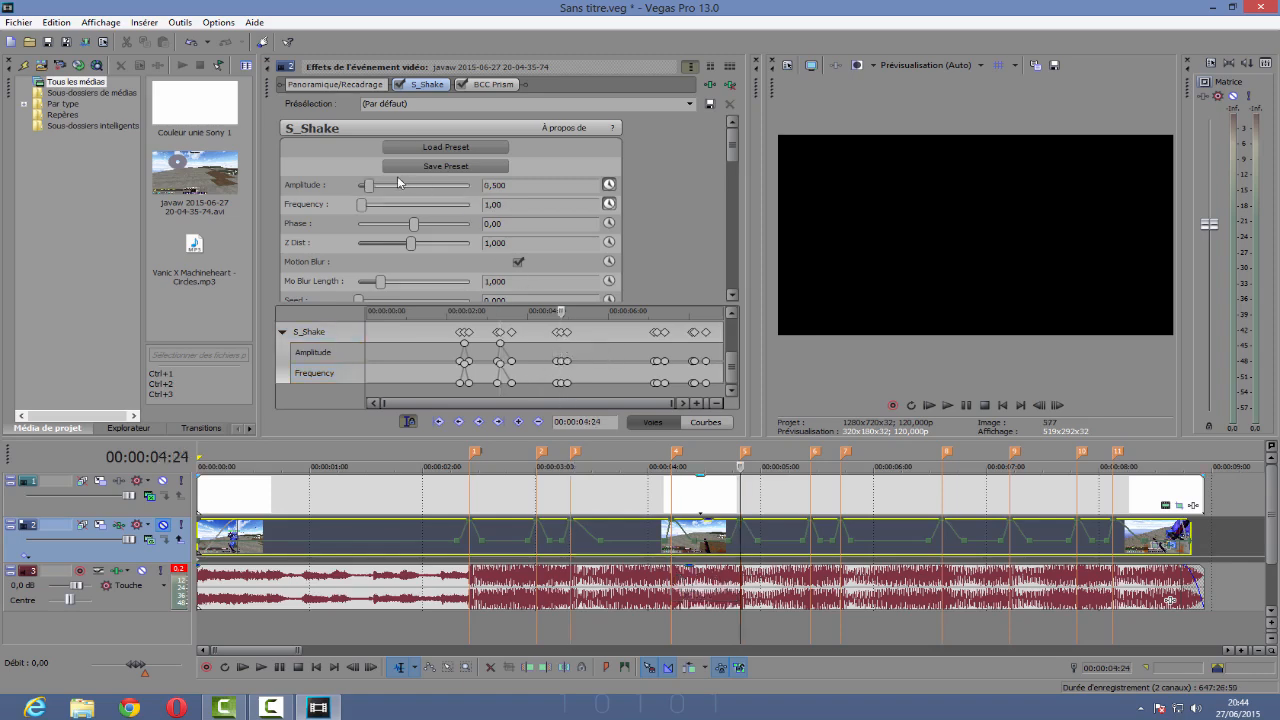
drag(376, 193, 472, 188)
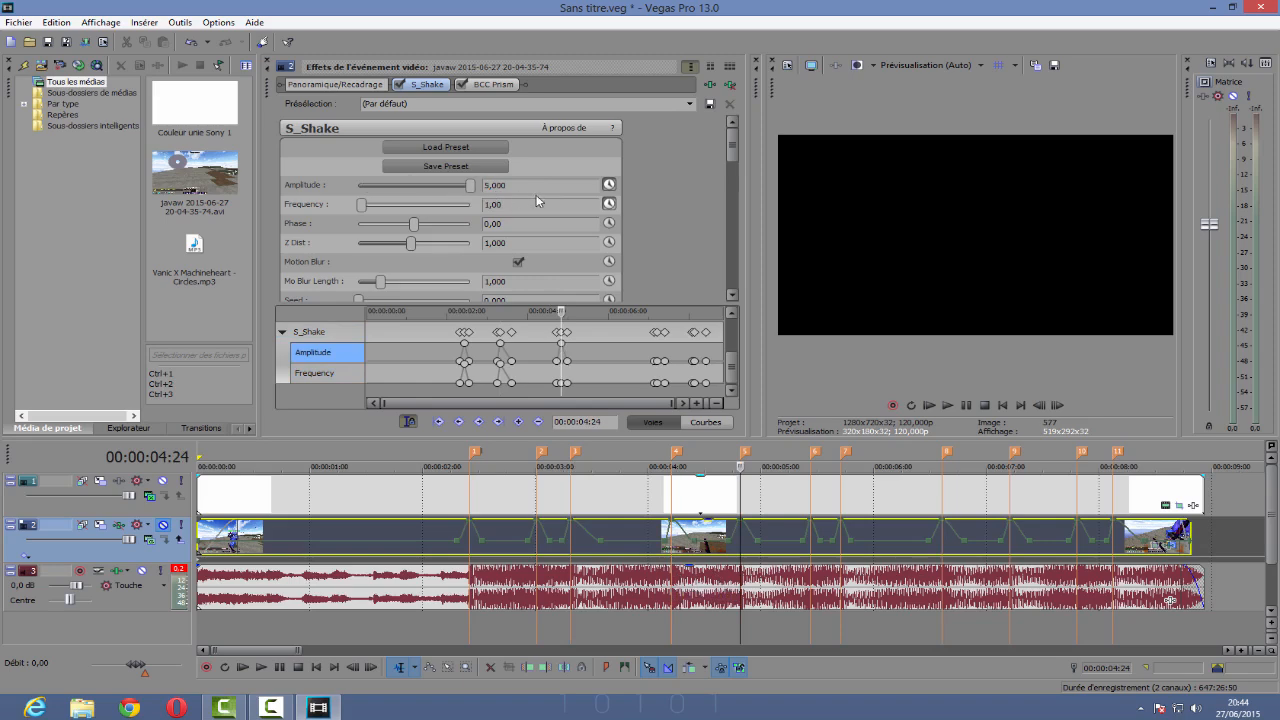
drag(362, 205, 566, 216)
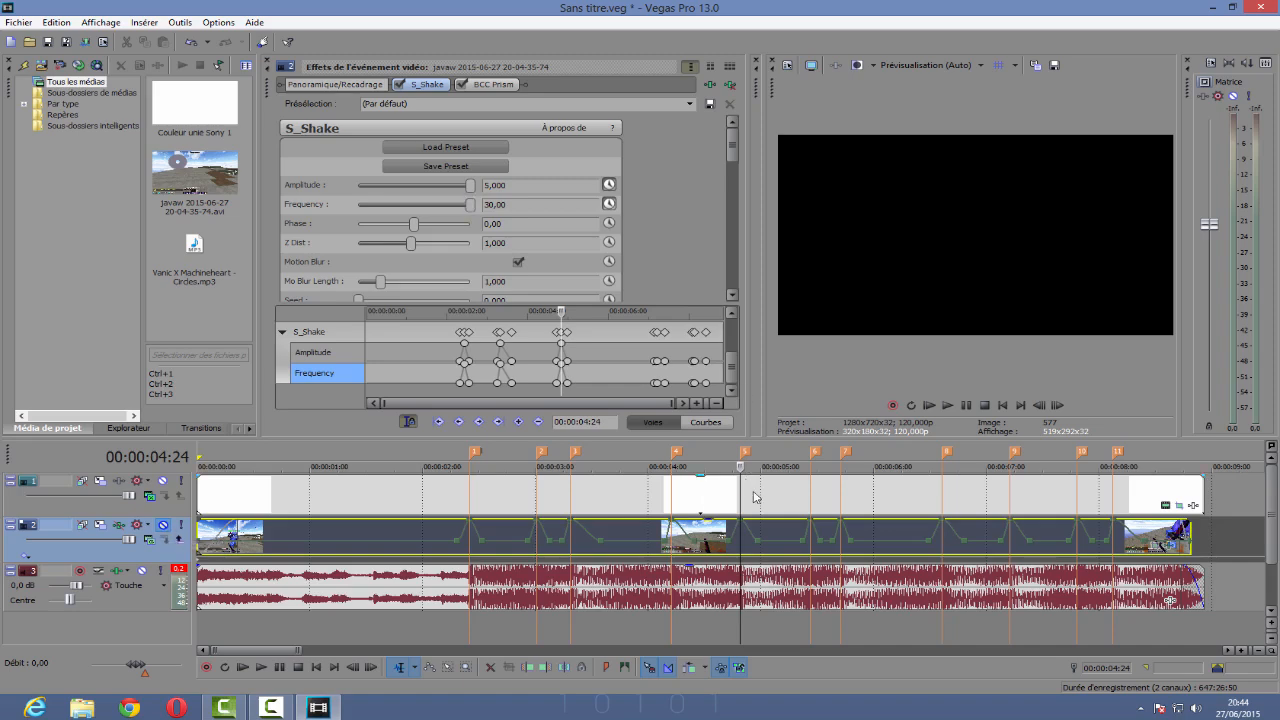
click(659, 332)
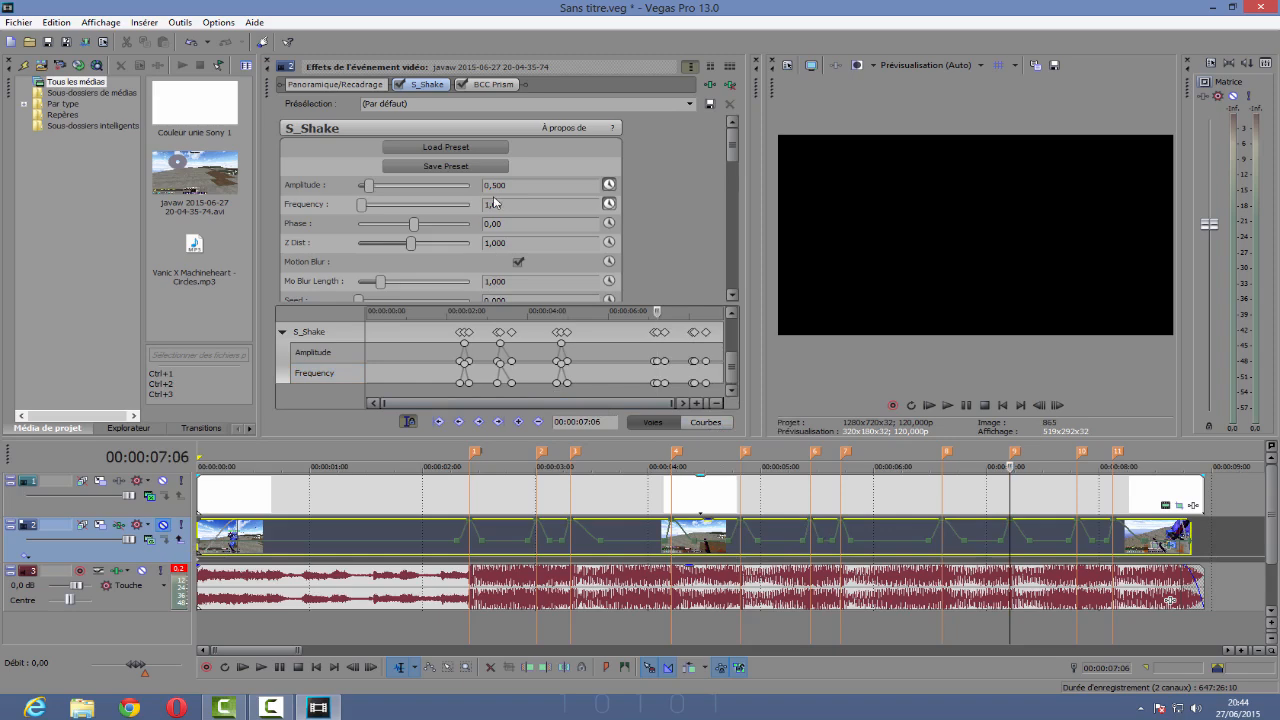
drag(368, 187, 474, 190)
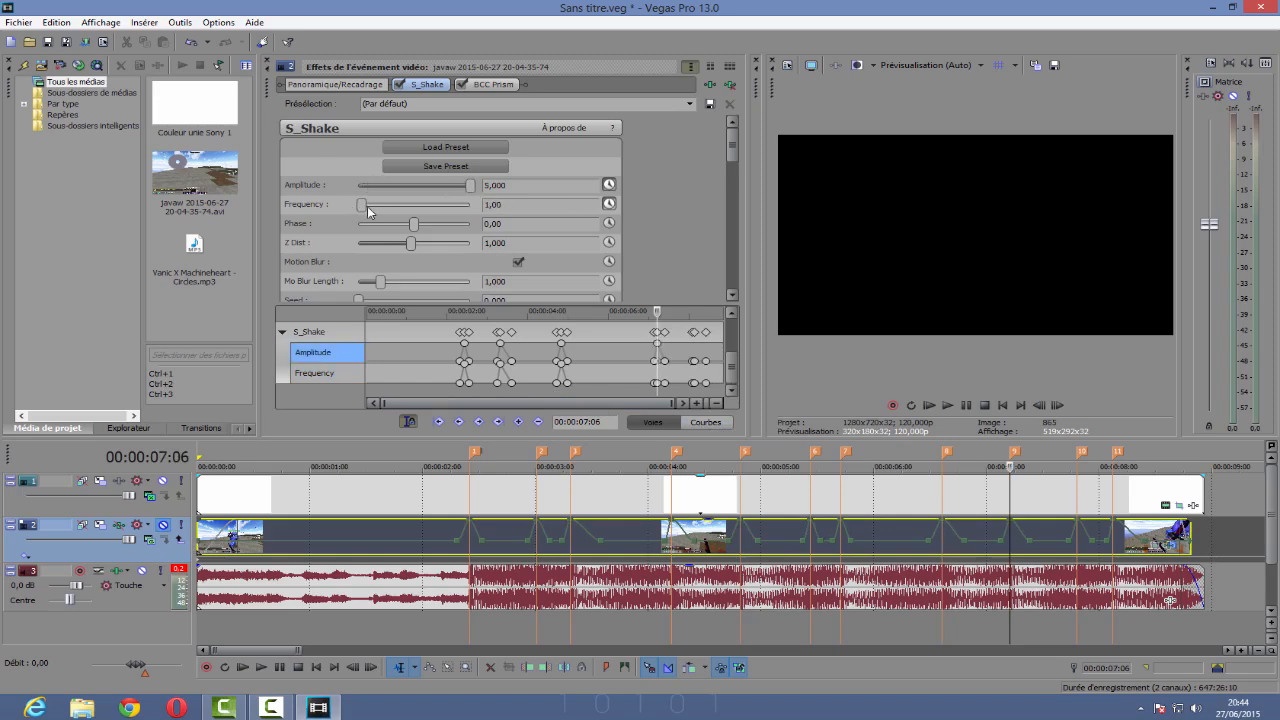
drag(365, 208, 474, 206)
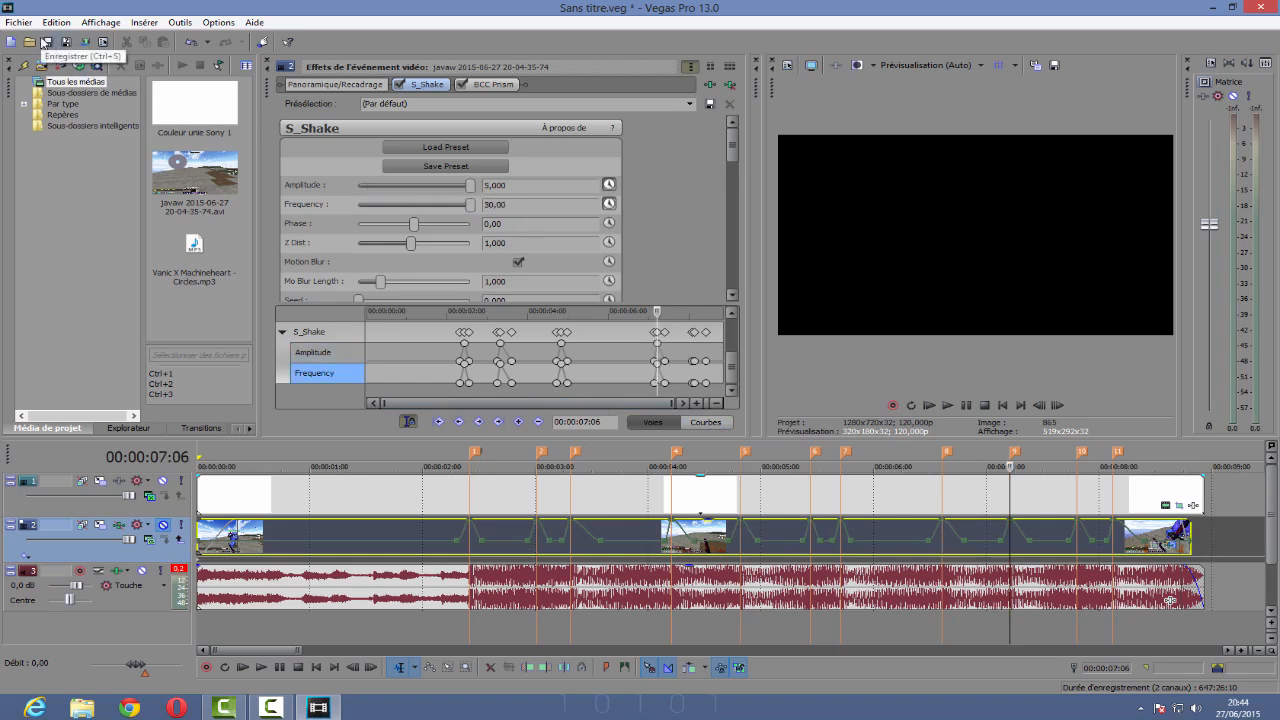
Step: Set the S_Shake Amplitude to 5 and Frequency to 30 at the beat keyframe 00:00:08:03, and save the project
click(698, 334)
click(698, 334)
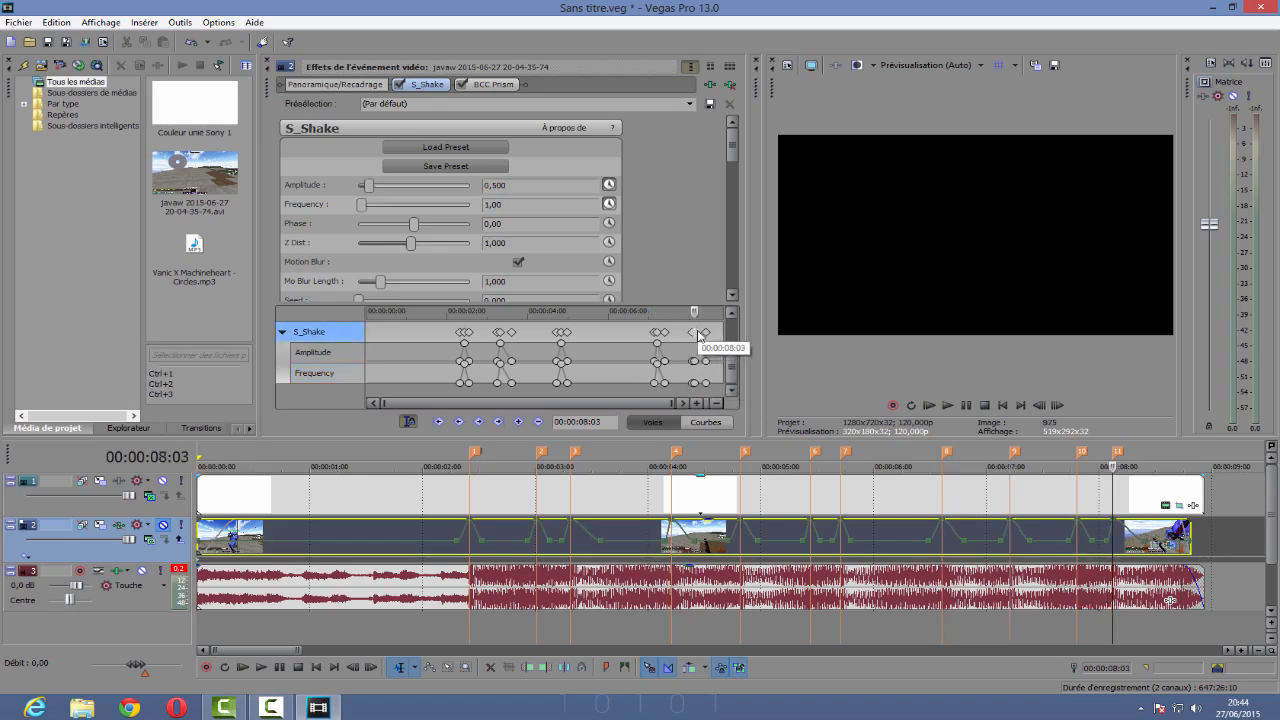
drag(370, 186, 474, 186)
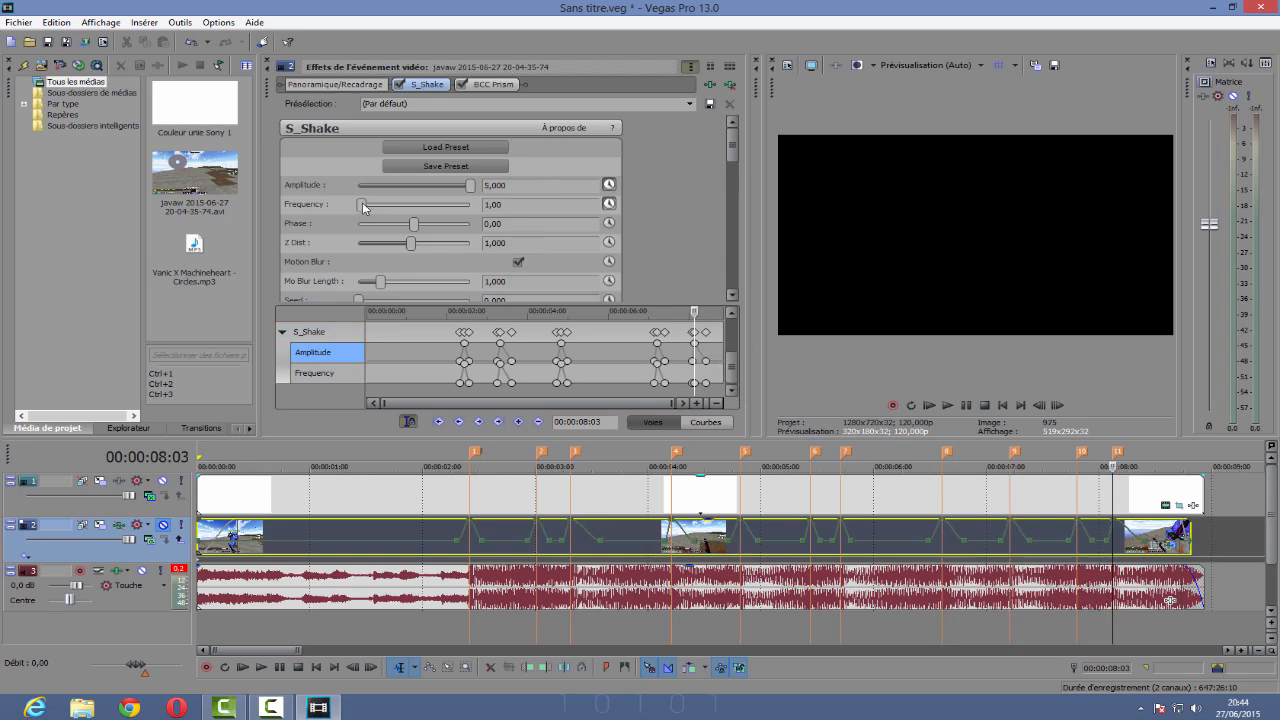
drag(362, 205, 471, 204)
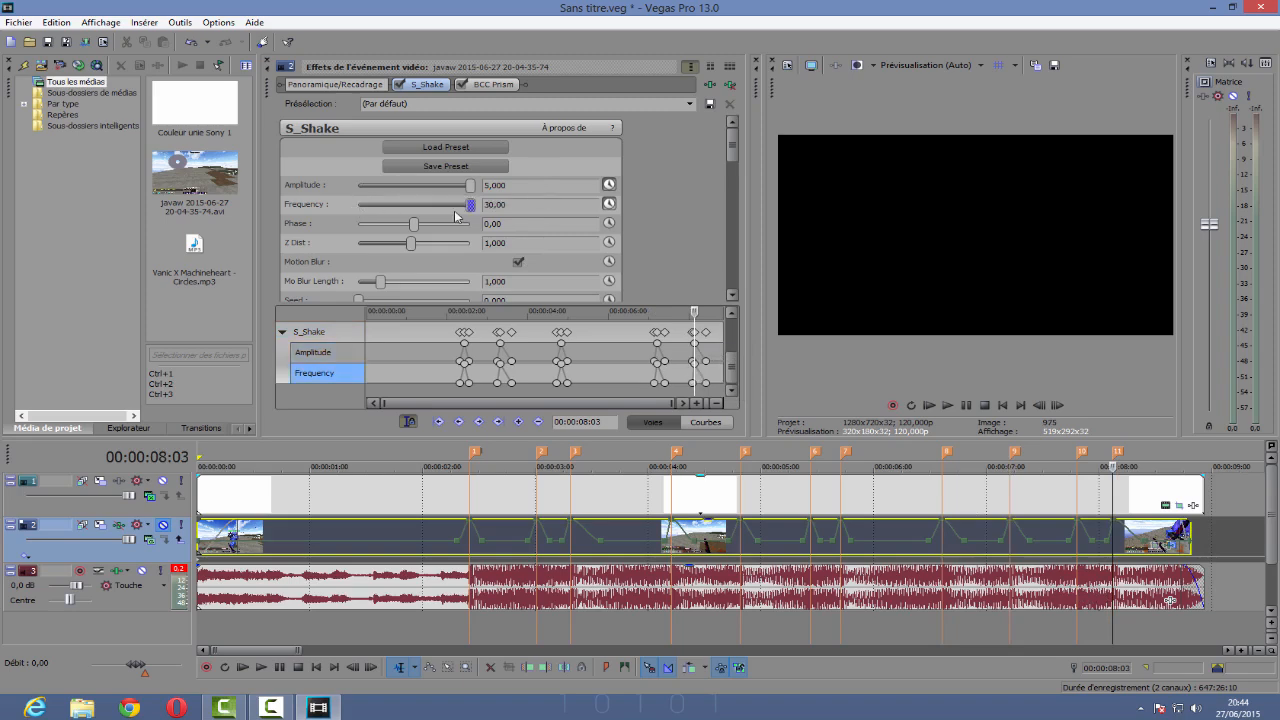
click(46, 44)
Step: Unmute the gameplay video track and enable its Magic Bullet Looks track effect with the playhead at 00:00:01:27
click(164, 527)
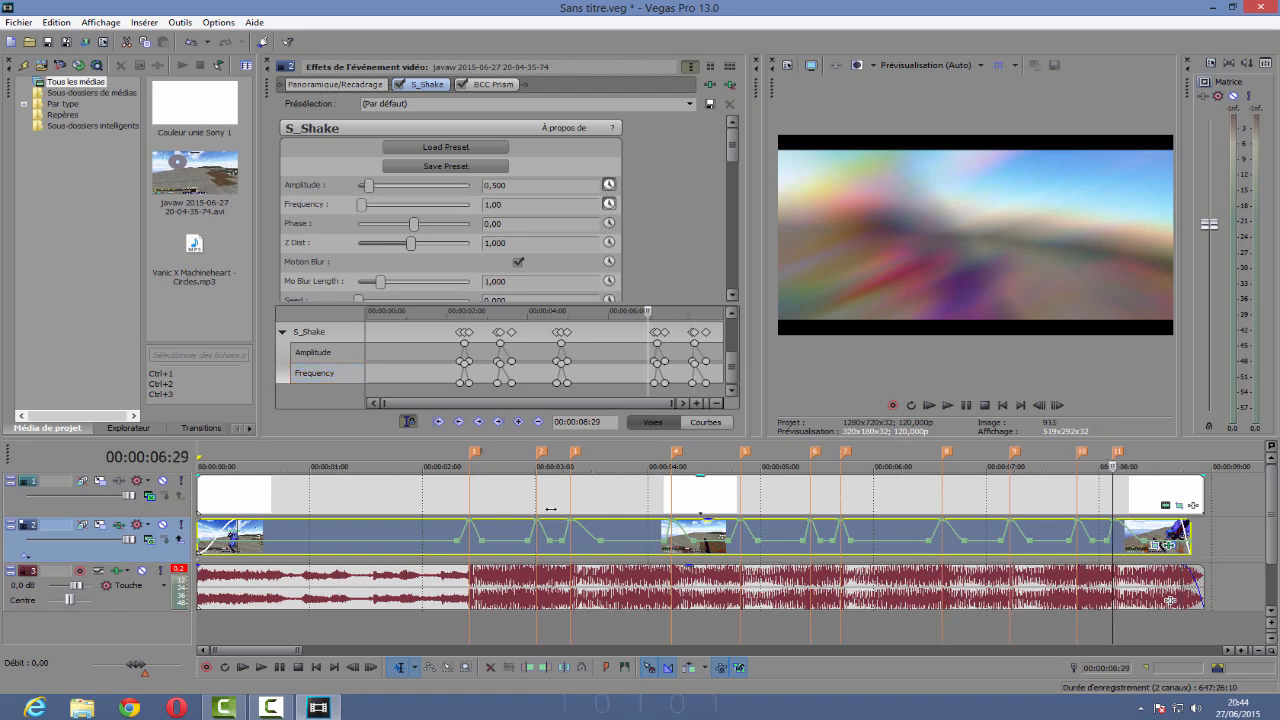
click(411, 505)
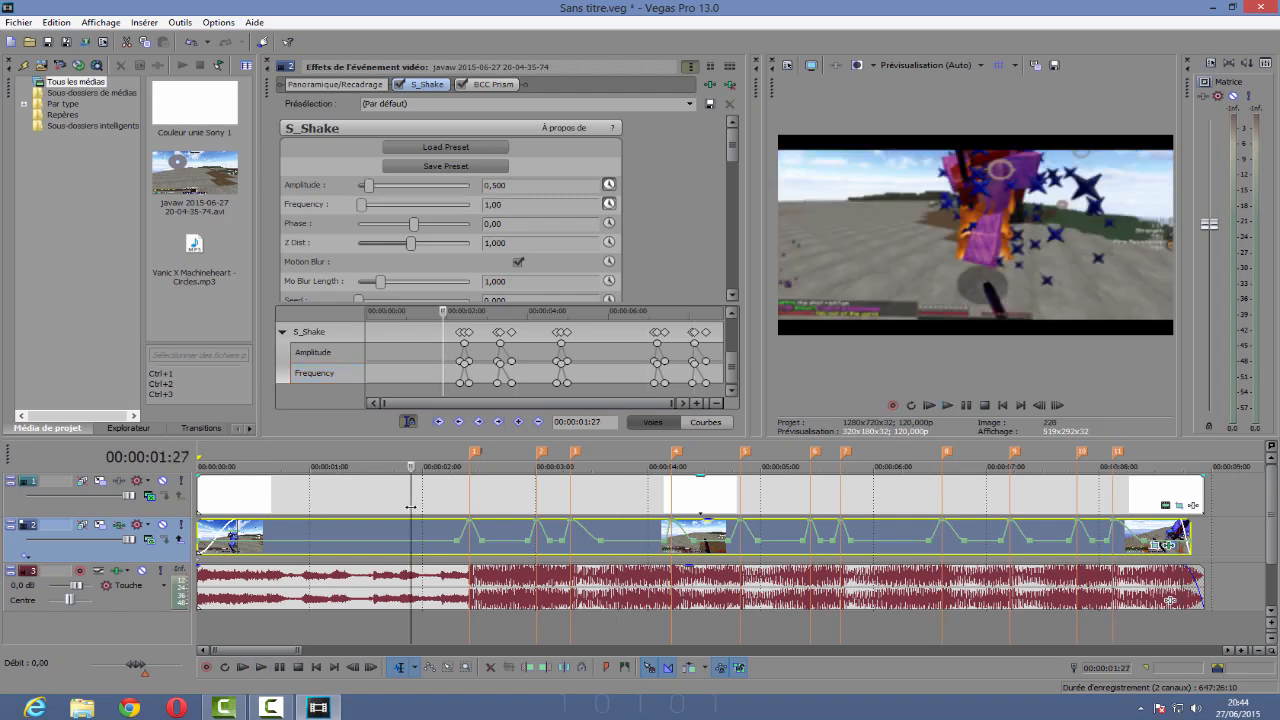
click(136, 525)
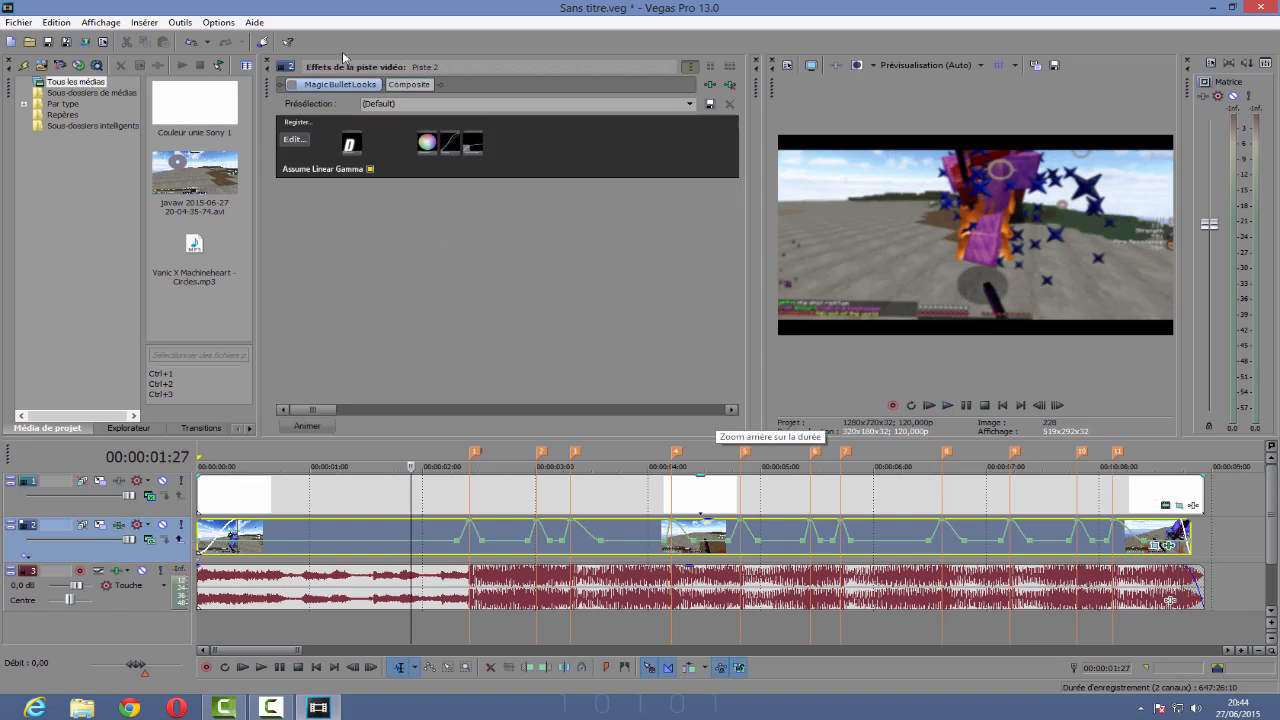
click(291, 86)
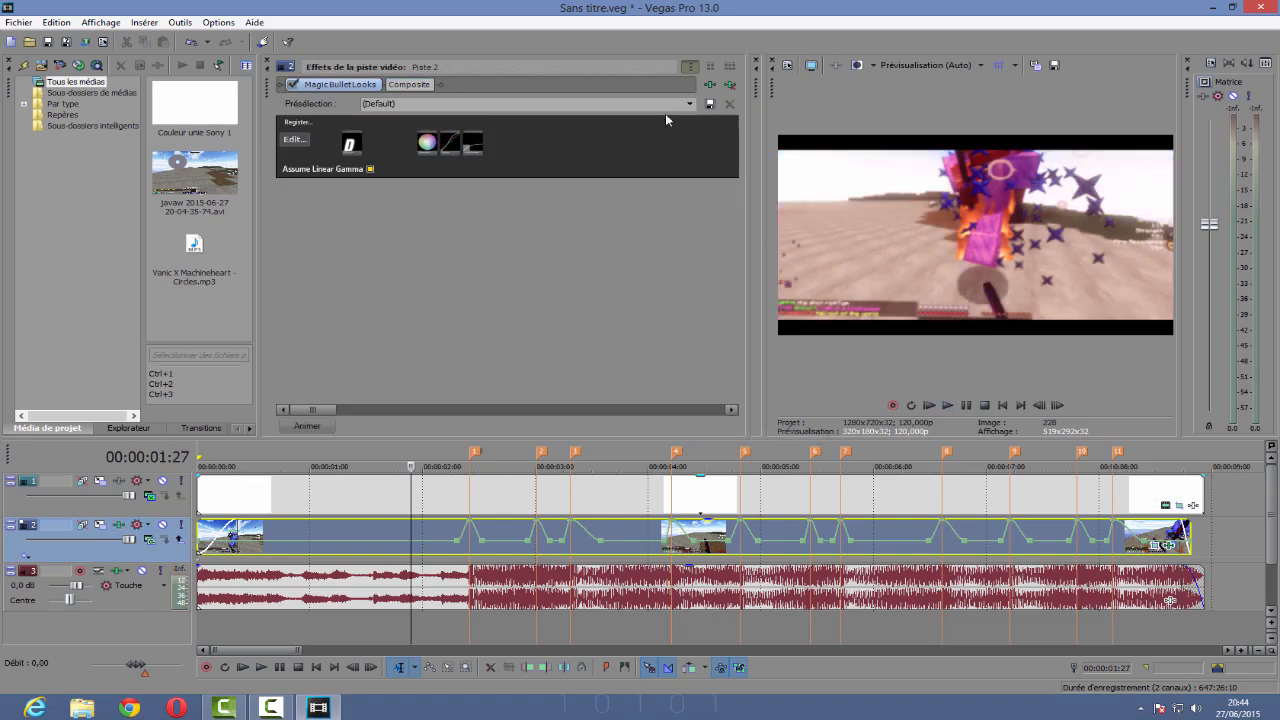
click(709, 86)
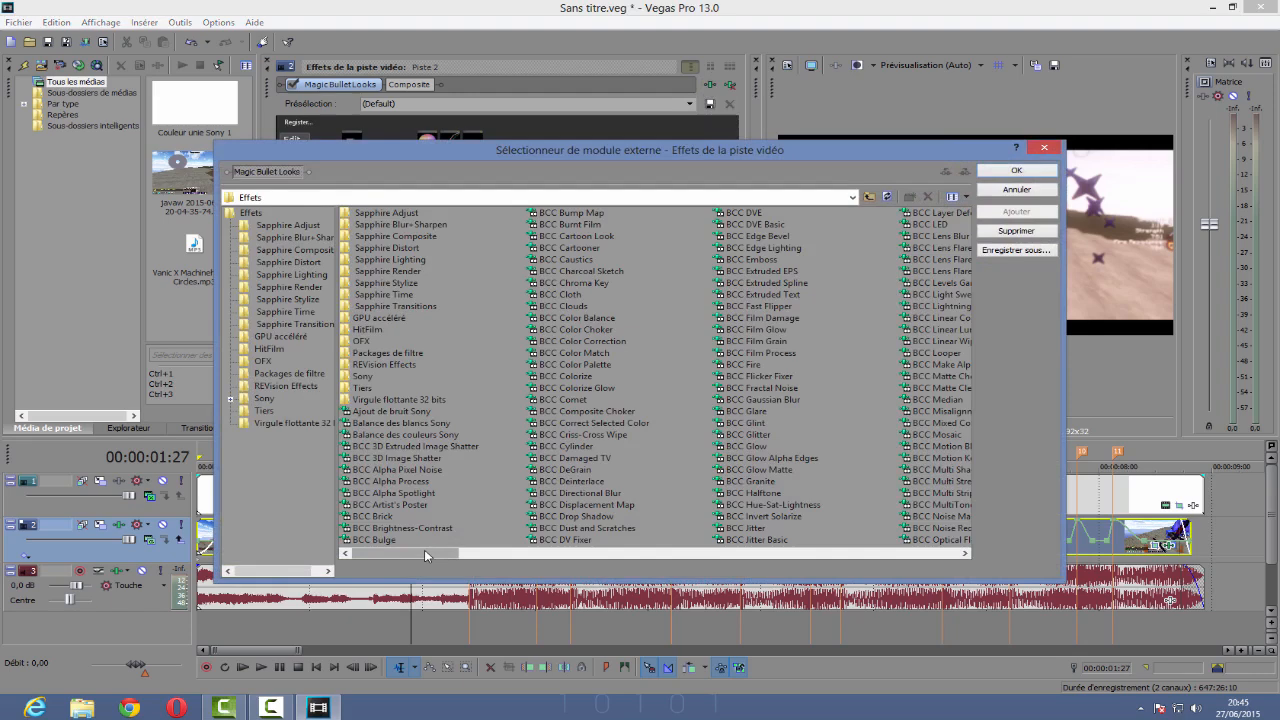
drag(424, 550, 676, 547)
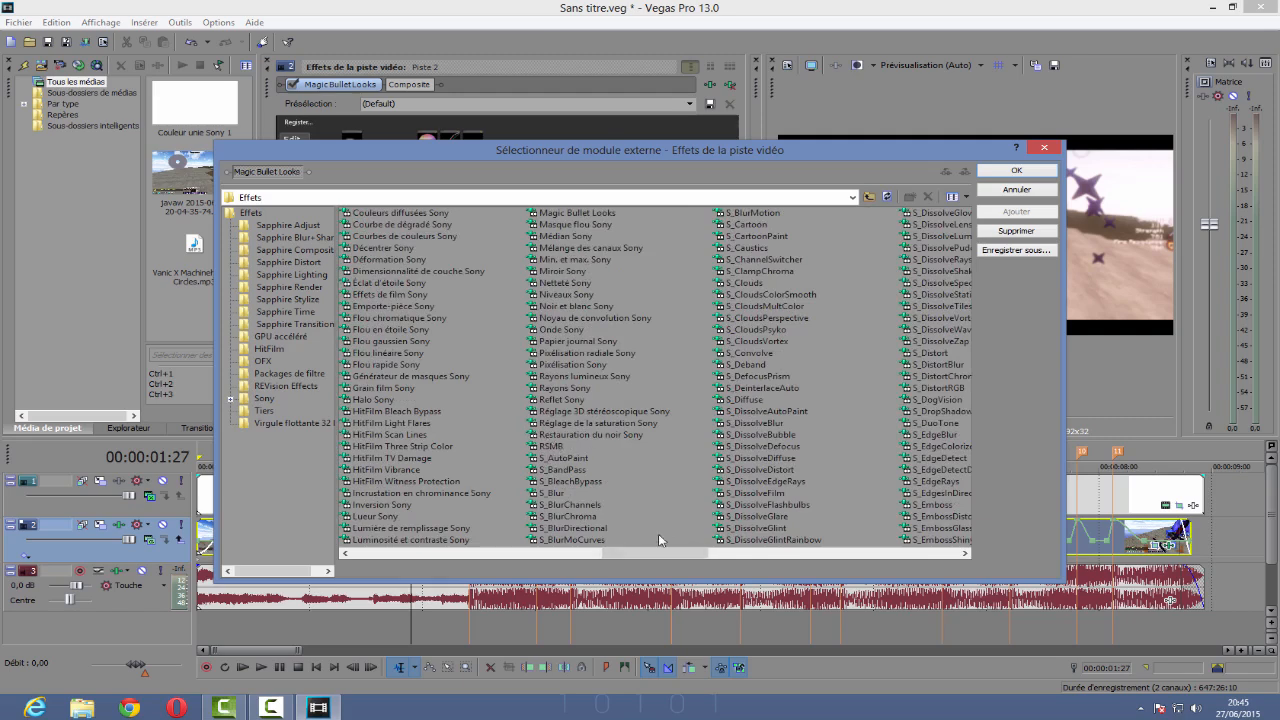
click(1045, 149)
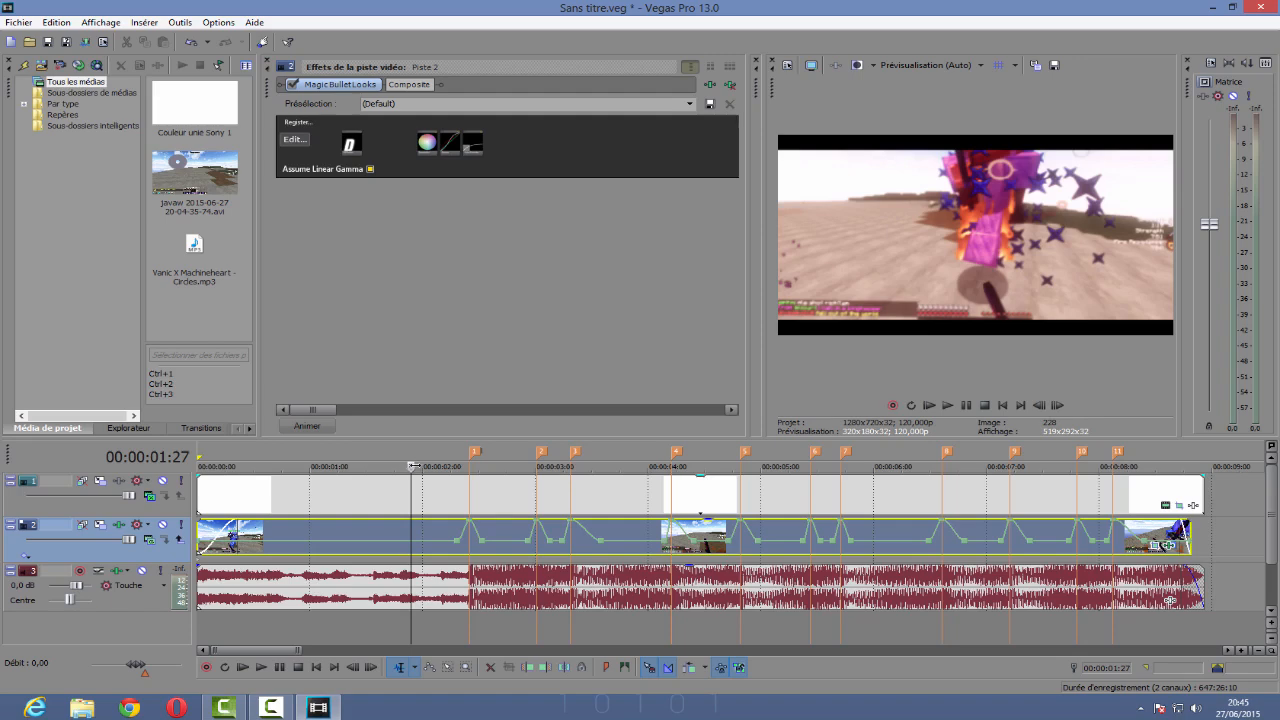
click(814, 501)
click(273, 558)
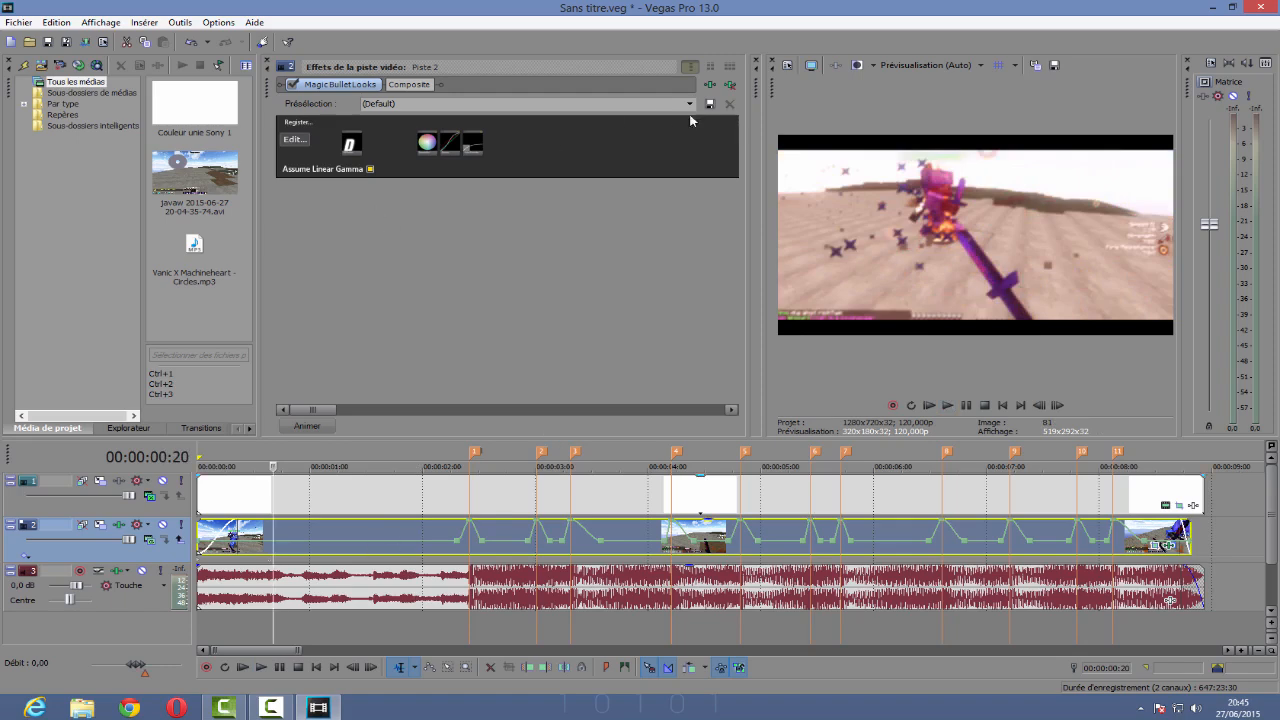
click(713, 84)
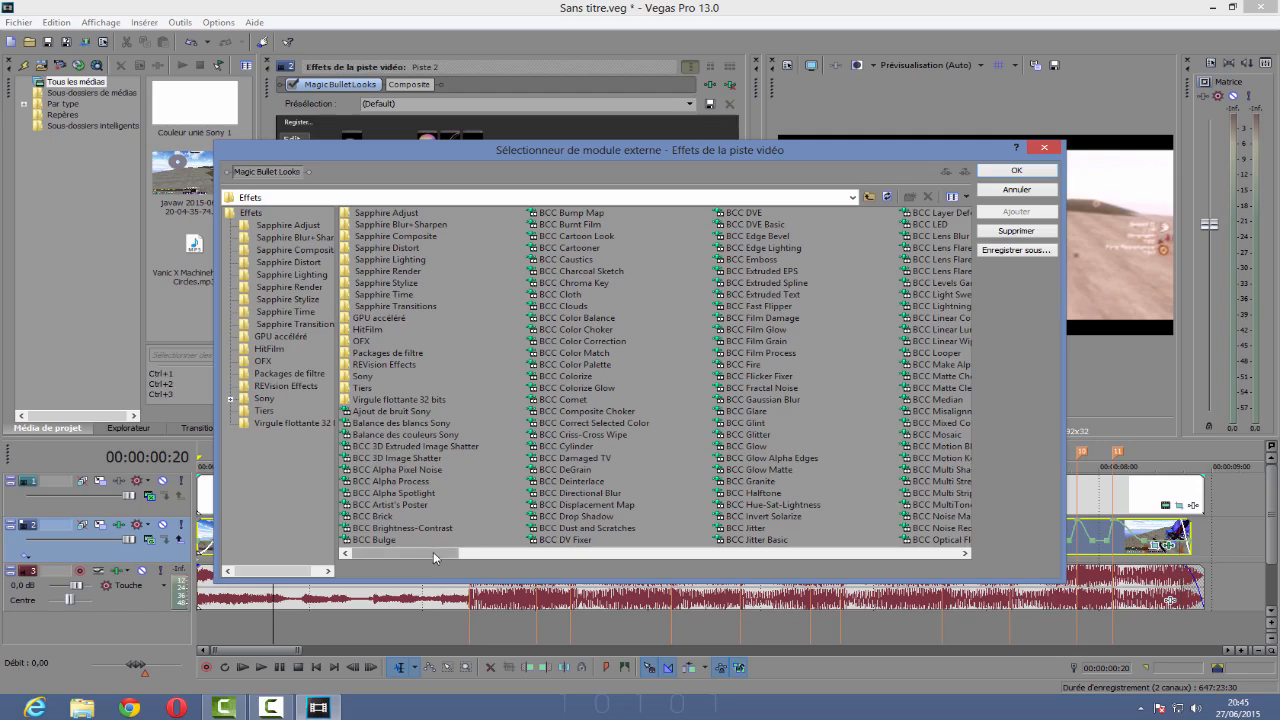
drag(433, 552, 588, 553)
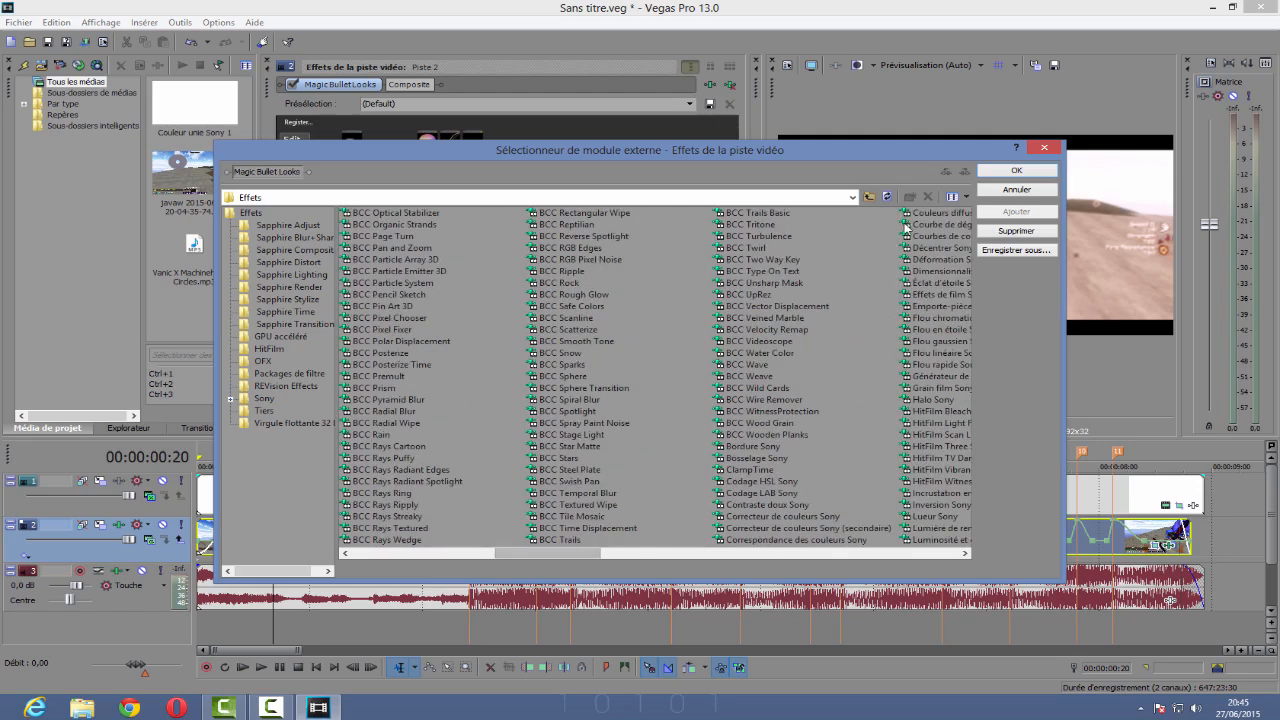
click(1044, 147)
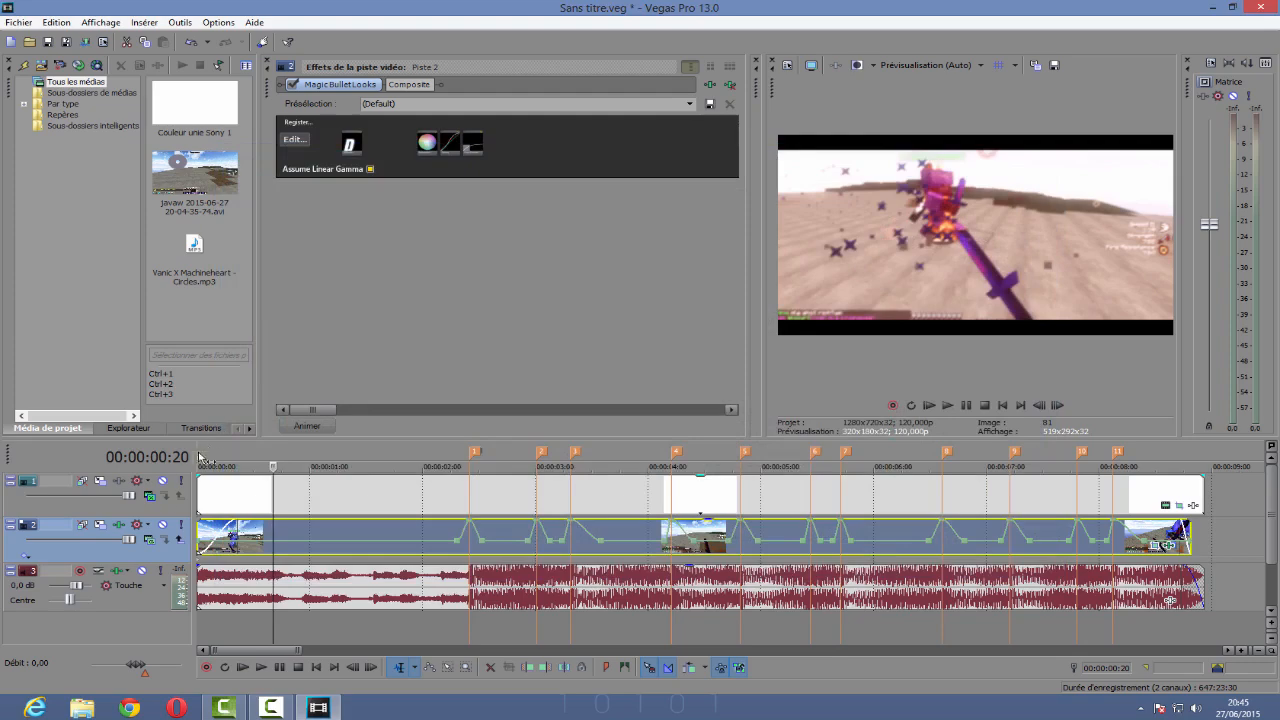
Step: Add the RSMB motion blur effect after Magic Bullet Looks in the gameplay track's effect chain
click(710, 86)
drag(402, 553, 630, 551)
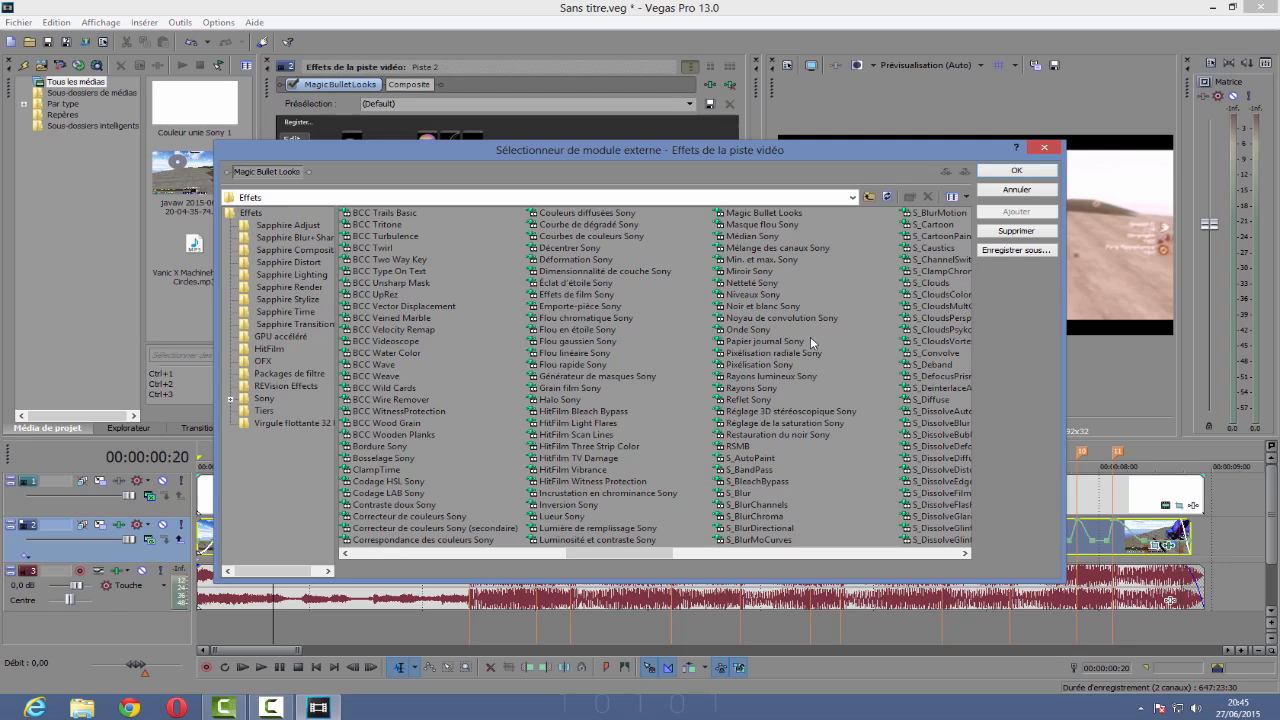
click(744, 449)
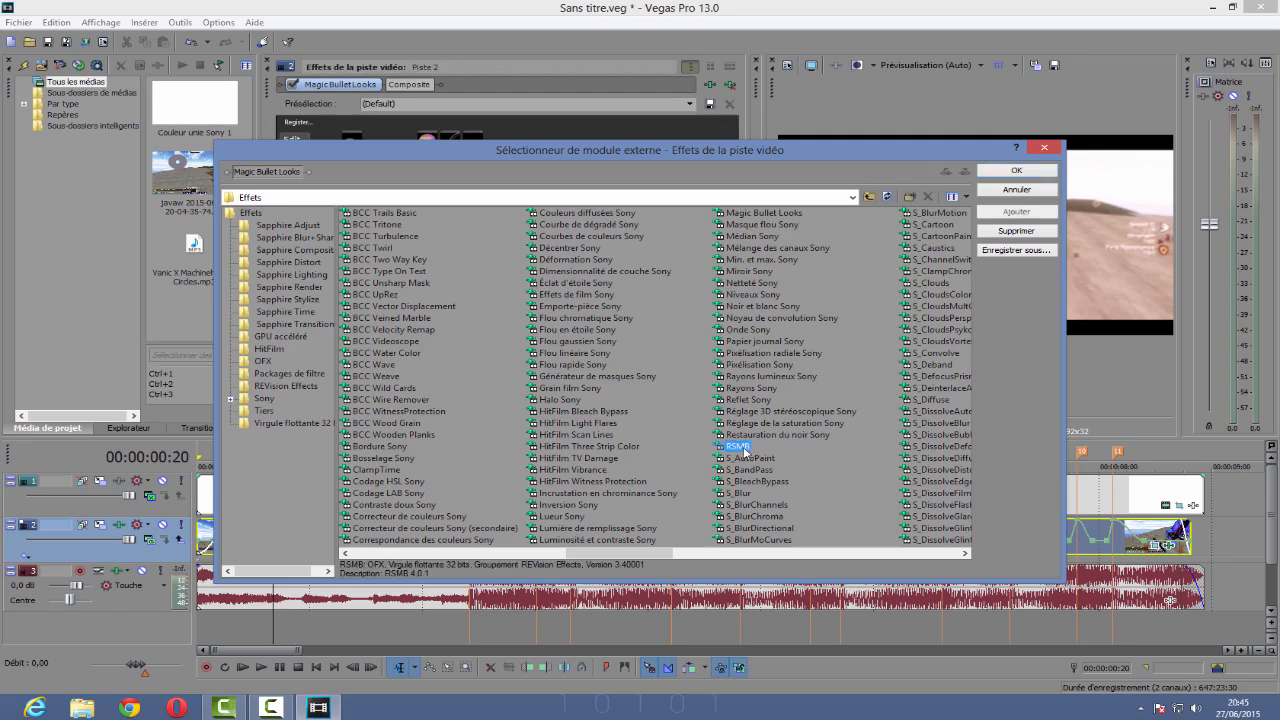
click(1016, 212)
click(1016, 170)
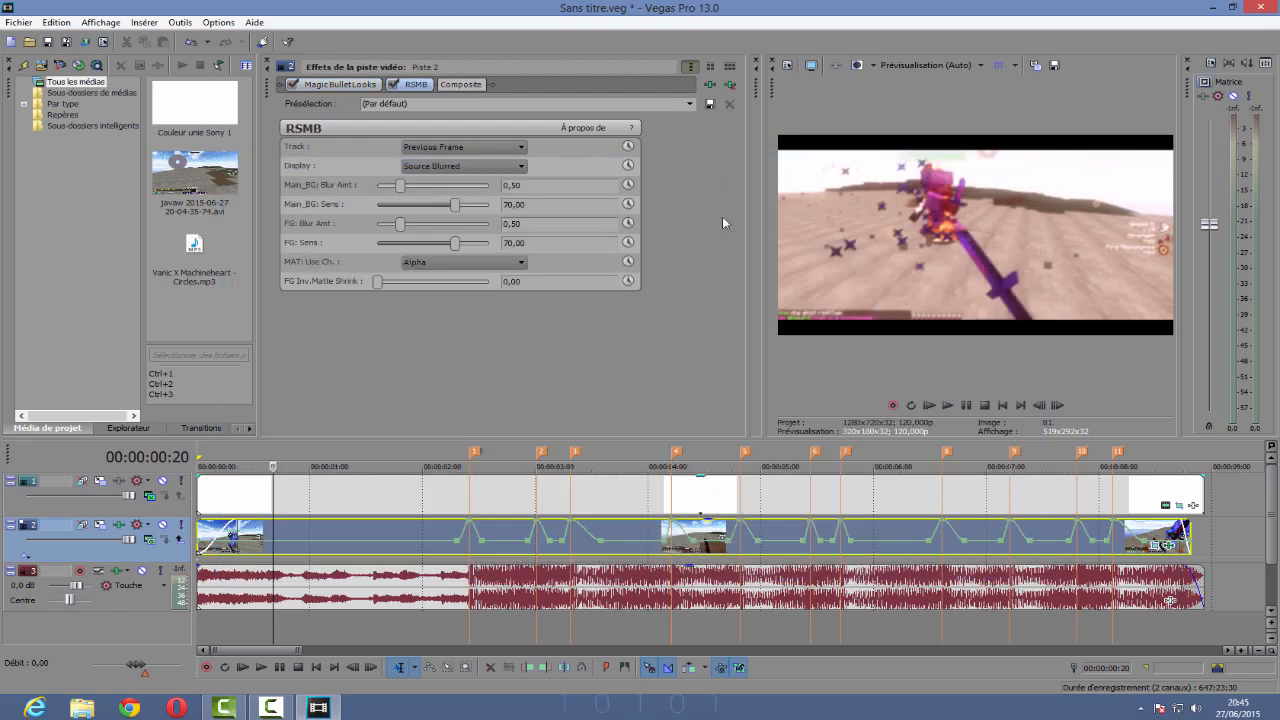
Step: Step through the gameplay frame by frame up to 00:00:01:12 to examine the RSMB motion blur in the preview
click(1058, 406)
click(1058, 406)
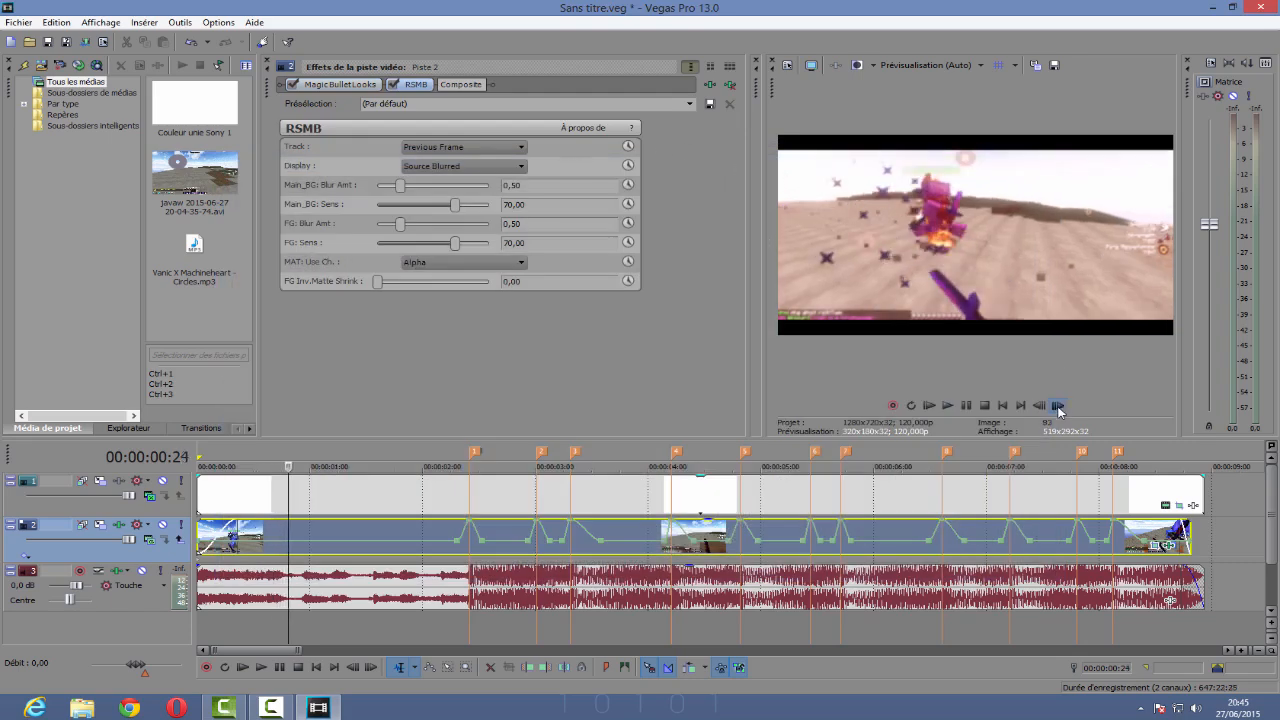
click(1058, 406)
click(1058, 406)
click(1058, 406)
click(1058, 406)
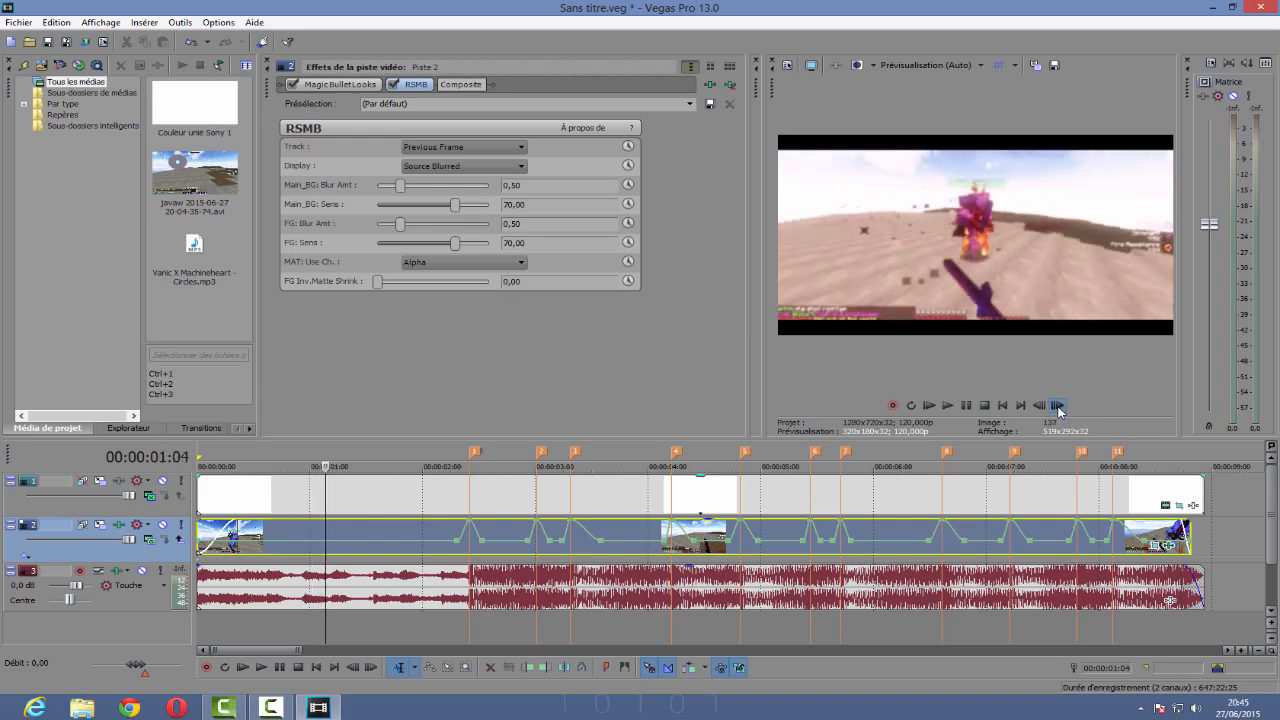
click(1058, 406)
click(1058, 406)
click(1057, 407)
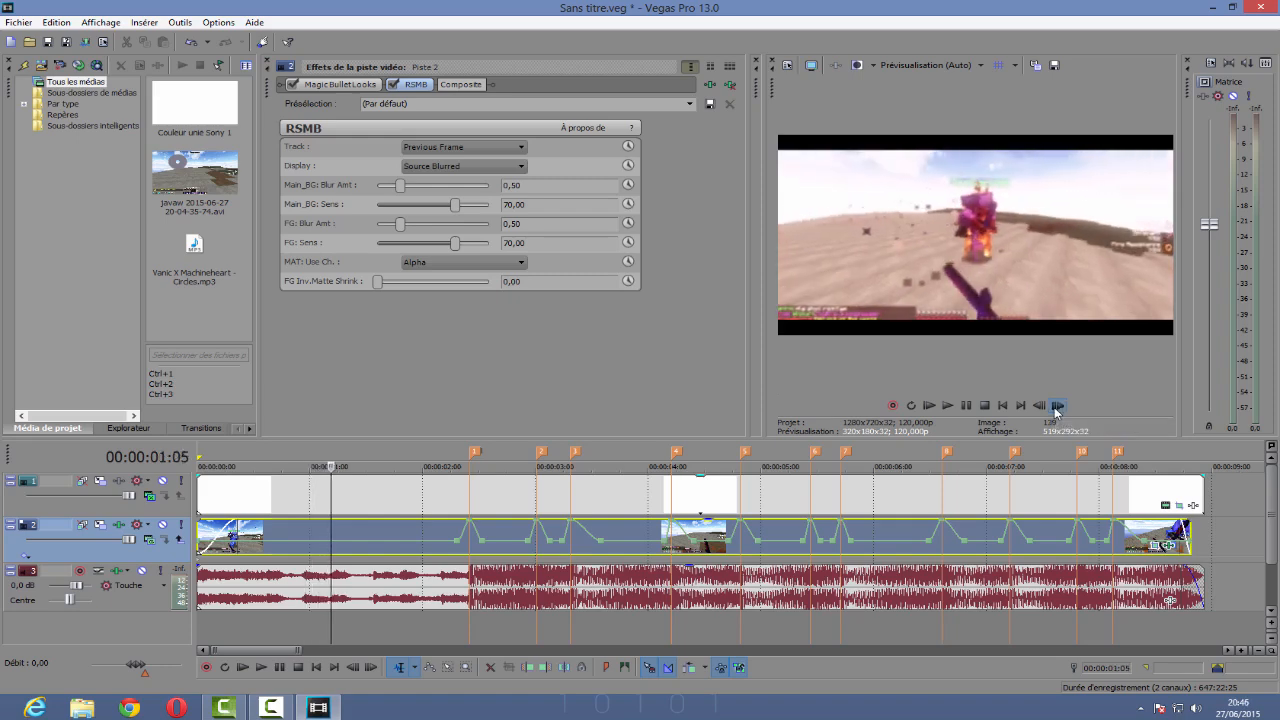
click(1058, 406)
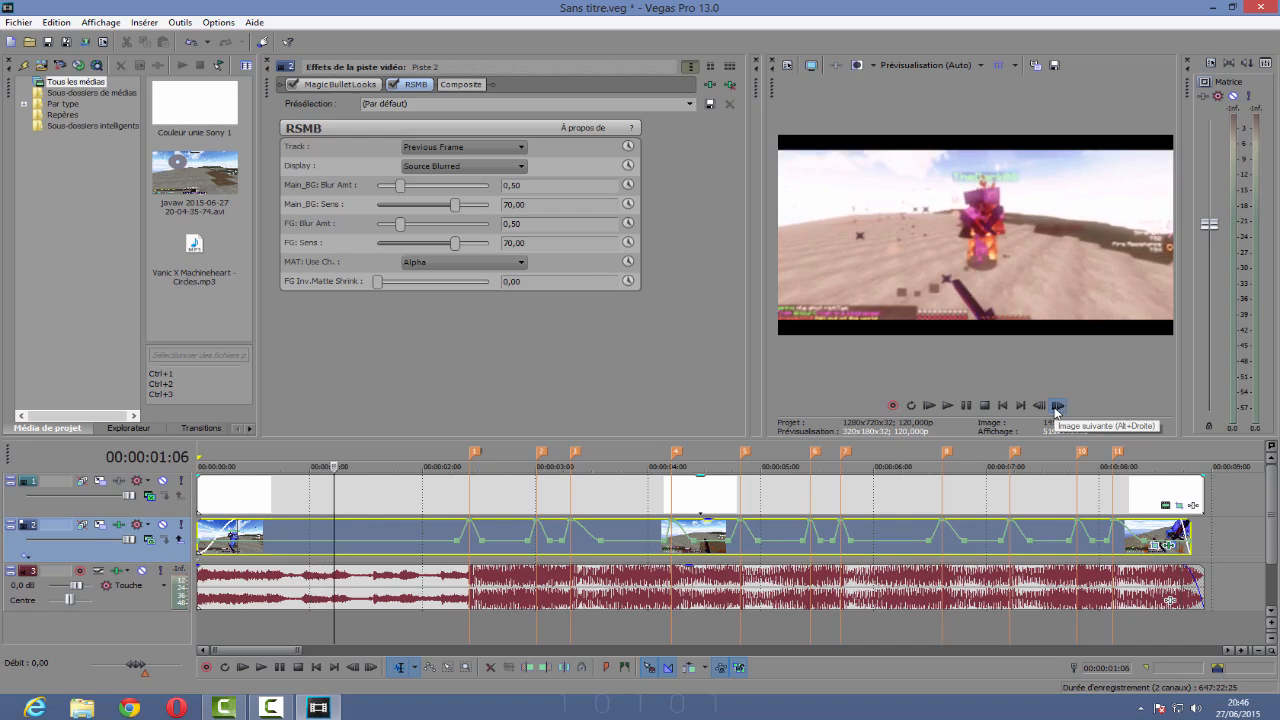
click(1058, 406)
click(1058, 406)
click(1058, 406)
click(1058, 406)
click(1058, 406)
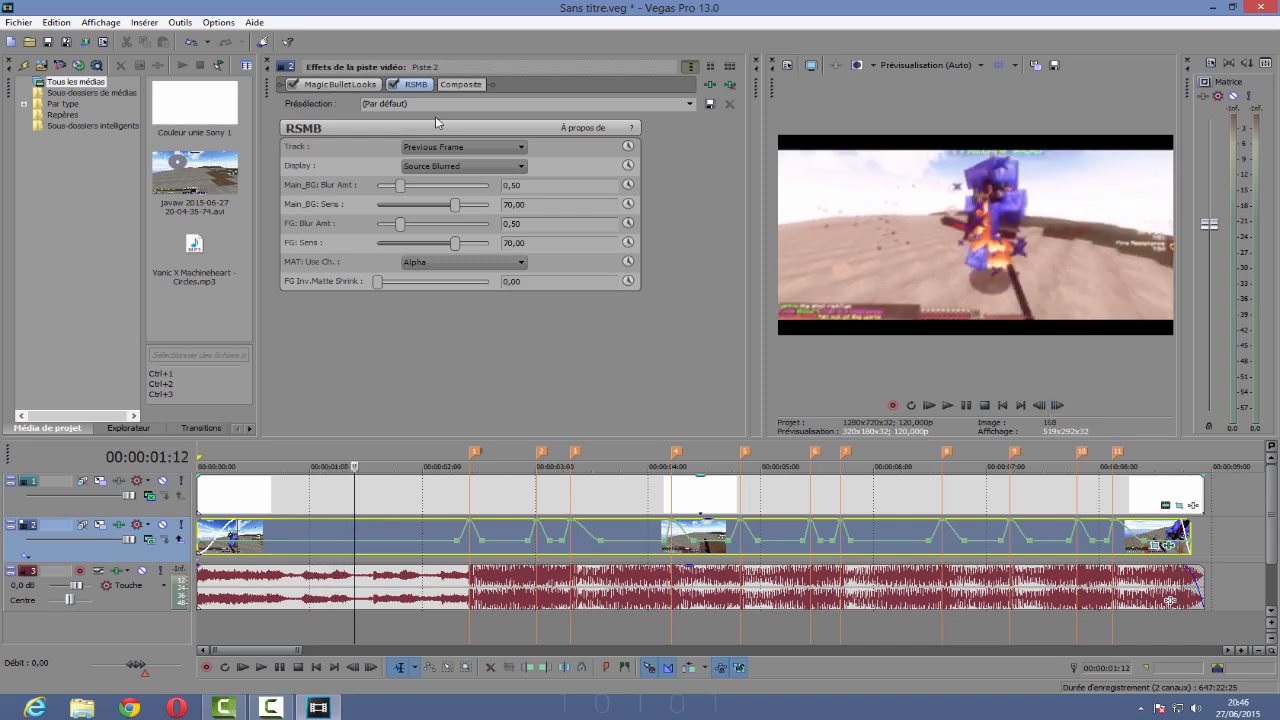
Step: Switch to the screen recorder and bring up its controls for ending the recording
click(272, 708)
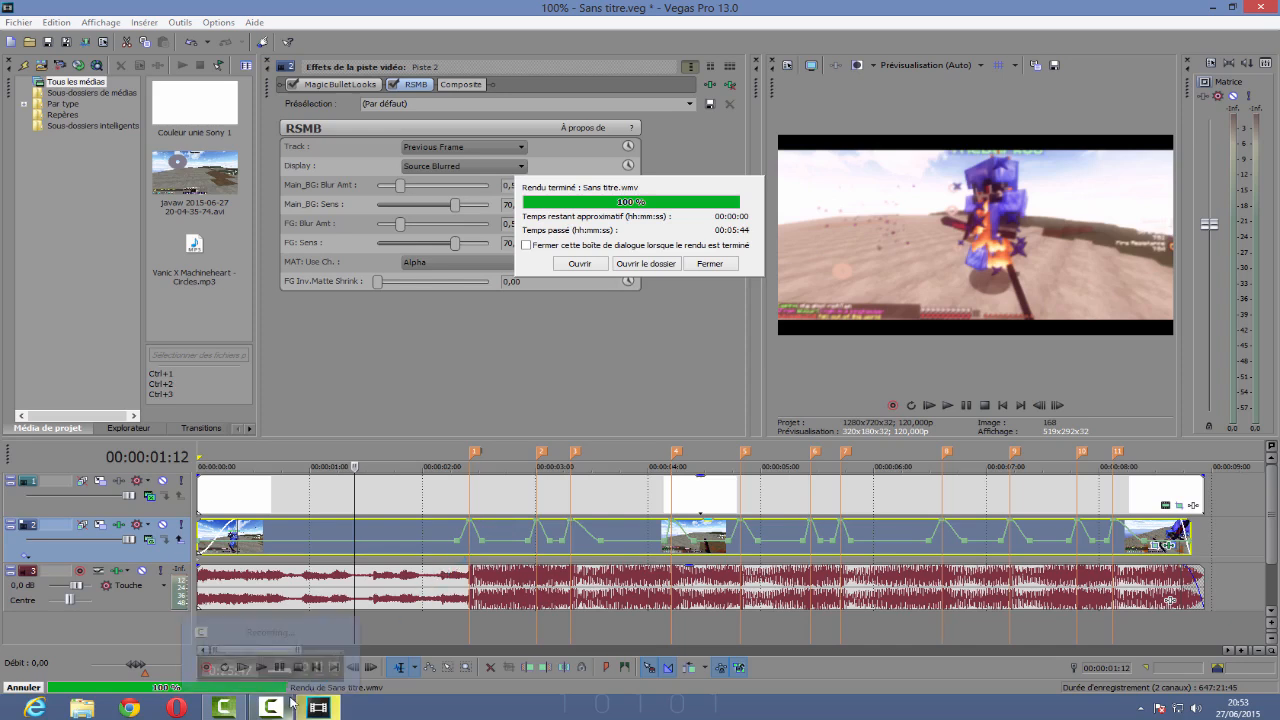
click(291, 703)
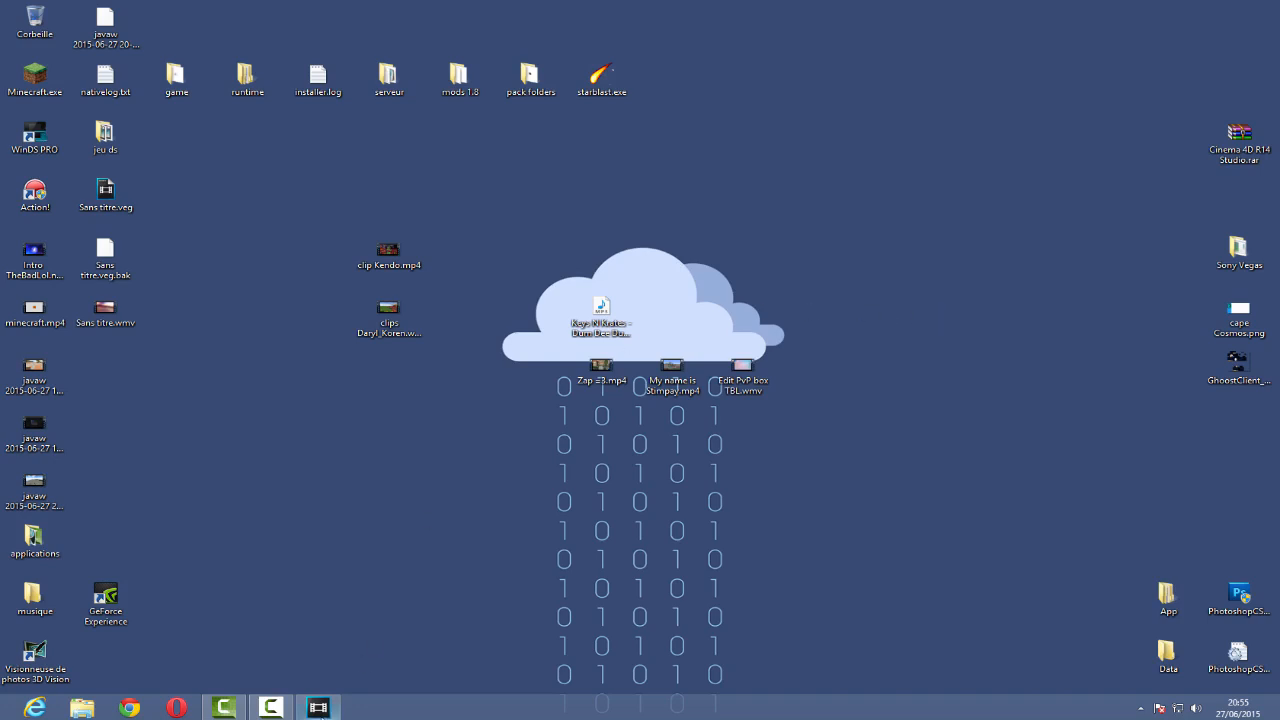
click(271, 708)
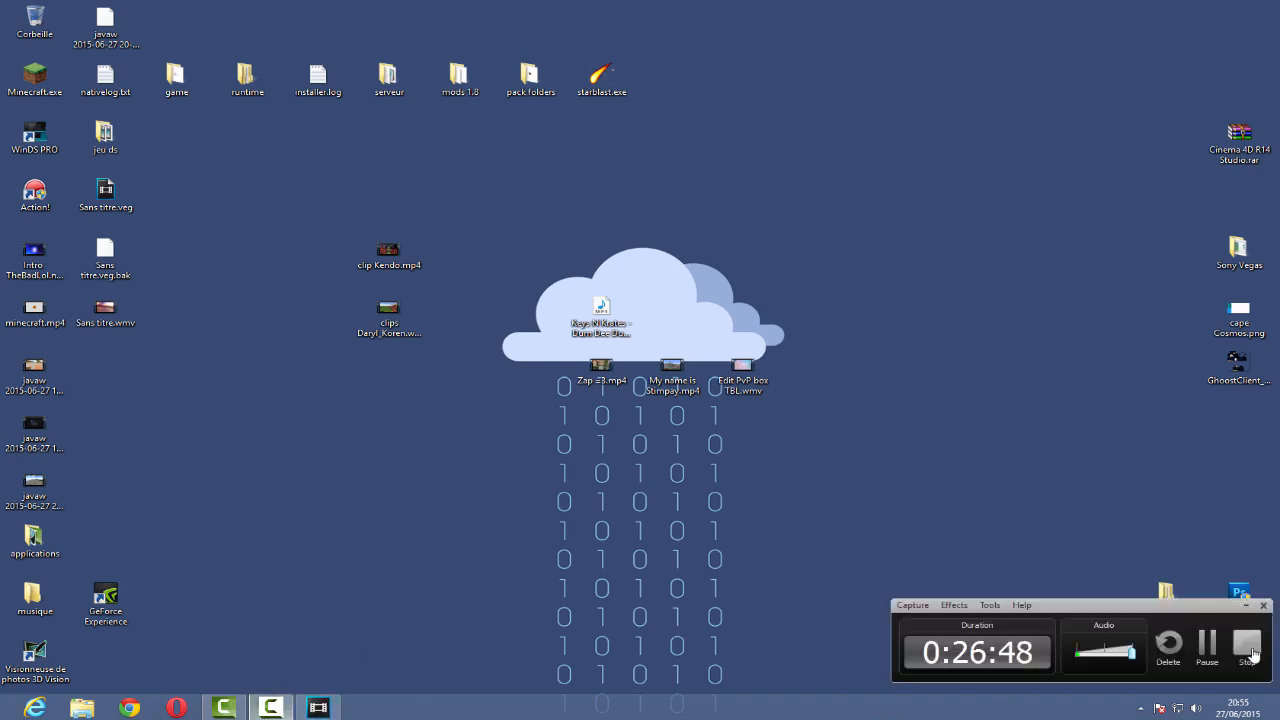